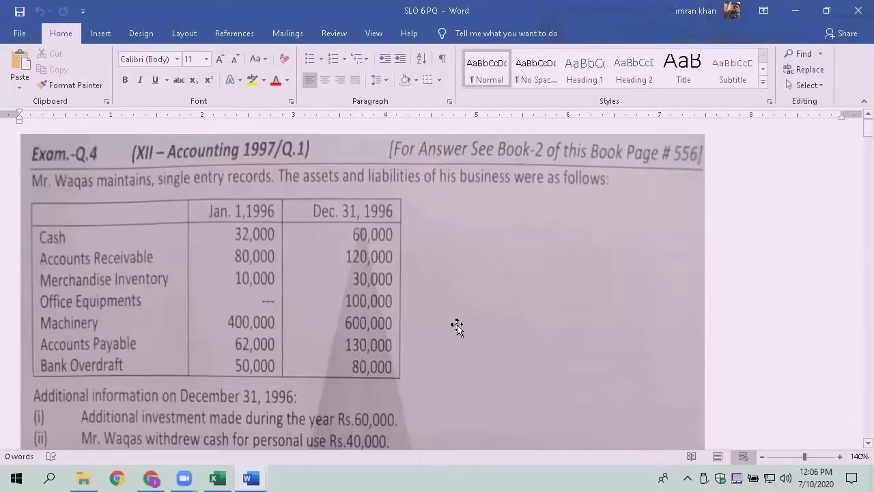
# Step: Switch to the Excel sheet and enter the first January 1 asset figures, 320000, 80000 and 10000, in D34:D36
pyautogui.hotkey('alt', 'Tab')
pyautogui.press('Tab')
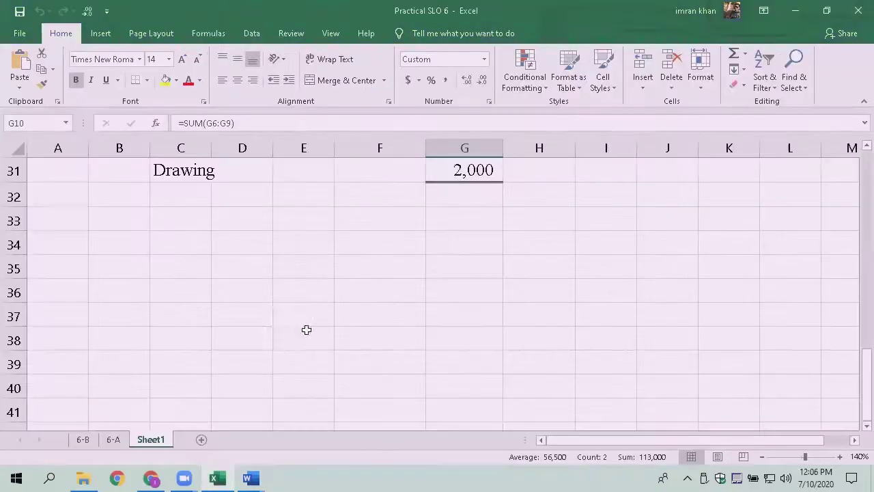
pyautogui.click(219, 249)
pyautogui.hotkey('alt', 'Tab')
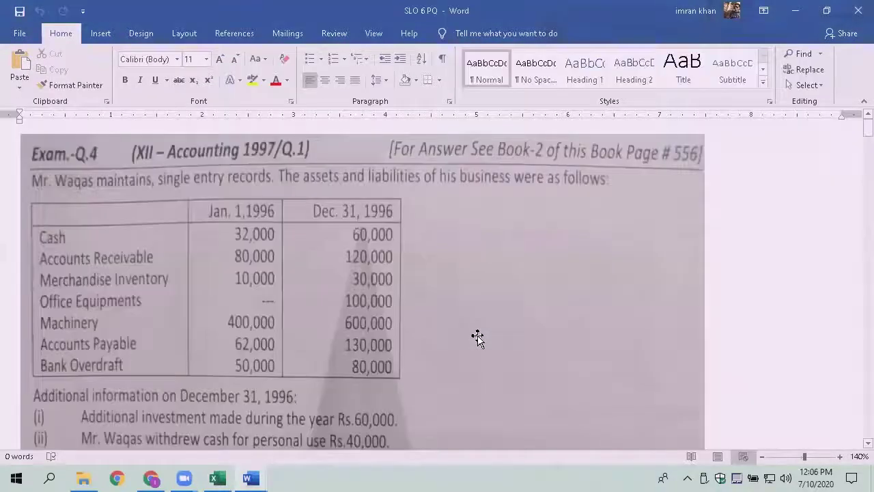
pyautogui.hotkey('alt', 'Tab')
pyautogui.write('3')
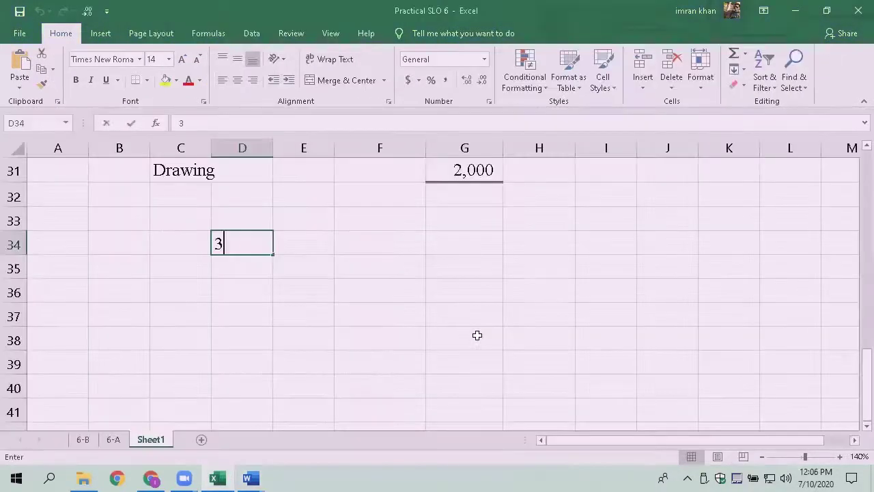
pyautogui.write('20000')
pyautogui.press('Return')
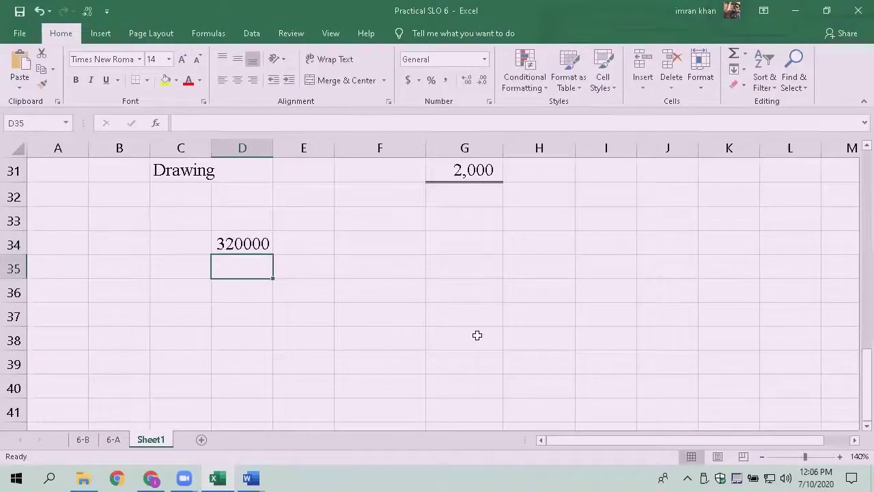
pyautogui.write('80000')
pyautogui.press('Return')
pyautogui.write('10000')
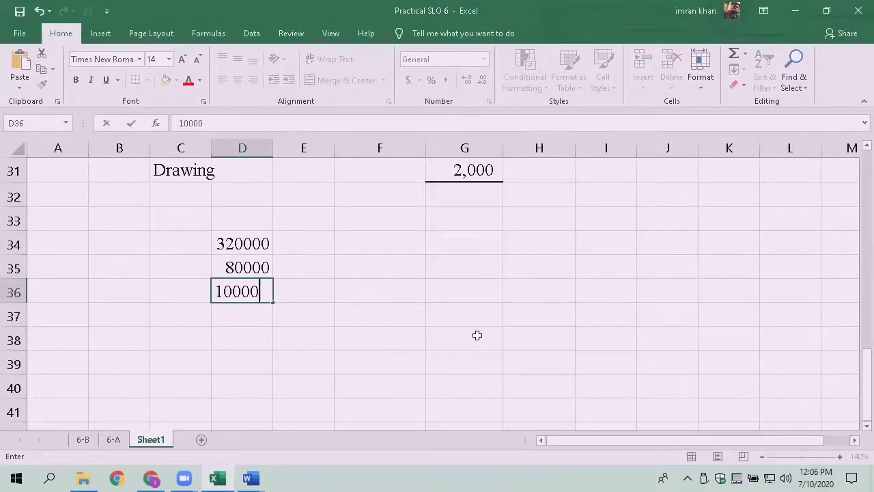
pyautogui.press('Return')
# Step: Look up the January 1 machinery amount in the Word question and enter 400000 in D37 of the Excel sheet
pyautogui.hotkey('alt', 'Tab')
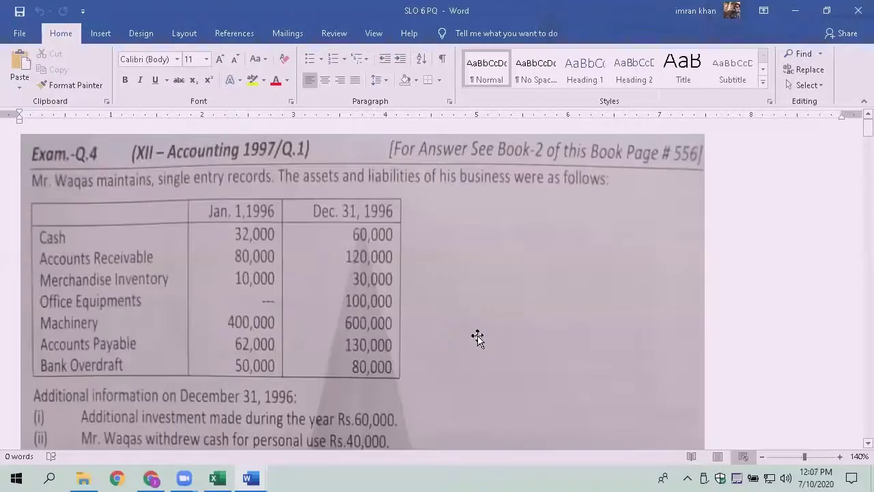
pyautogui.hotkey('alt', 'Tab')
pyautogui.write('400000')
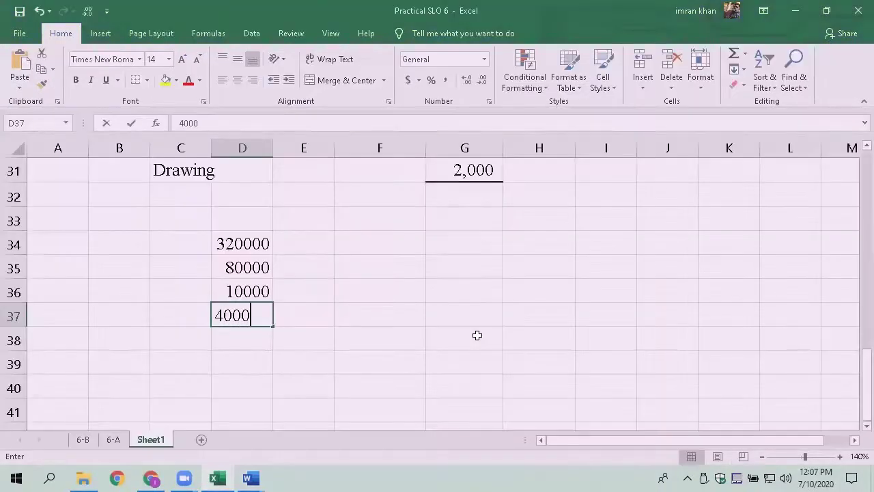
pyautogui.press('Return')
# Step: Format the asset figures in D34:D37 with thousands separators and no decimal places
pyautogui.press('Up')
pyautogui.press('Up')
pyautogui.press('Up')
pyautogui.press('Up')
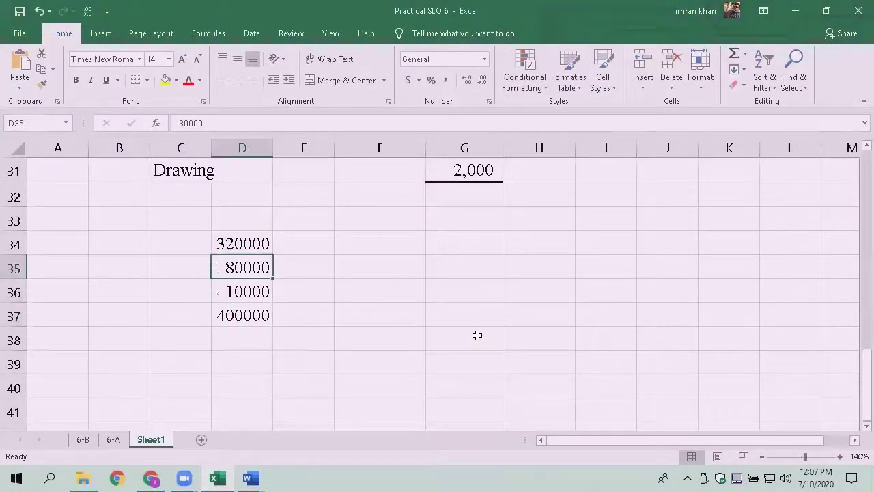
pyautogui.hotkey('shift', 'Down')
pyautogui.hotkey('shift', 'Down')
pyautogui.hotkey('shift', 'Down')
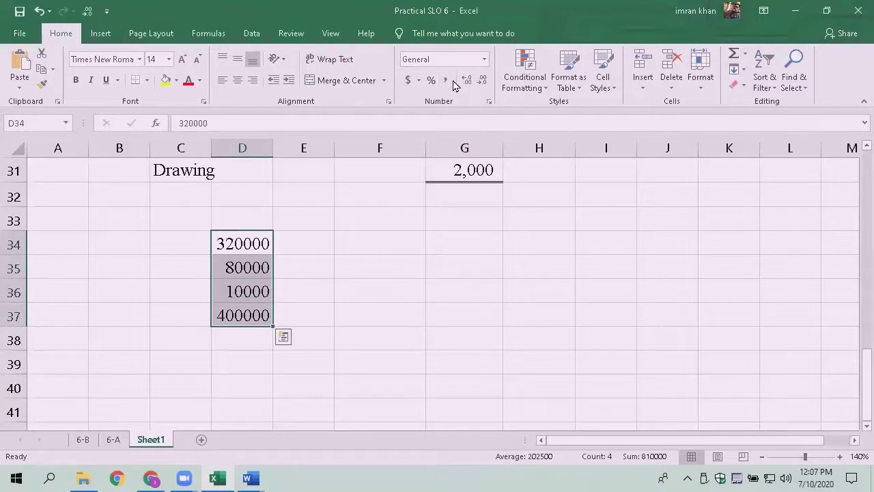
pyautogui.click(445, 80)
pyautogui.click(481, 80)
pyautogui.click(482, 80)
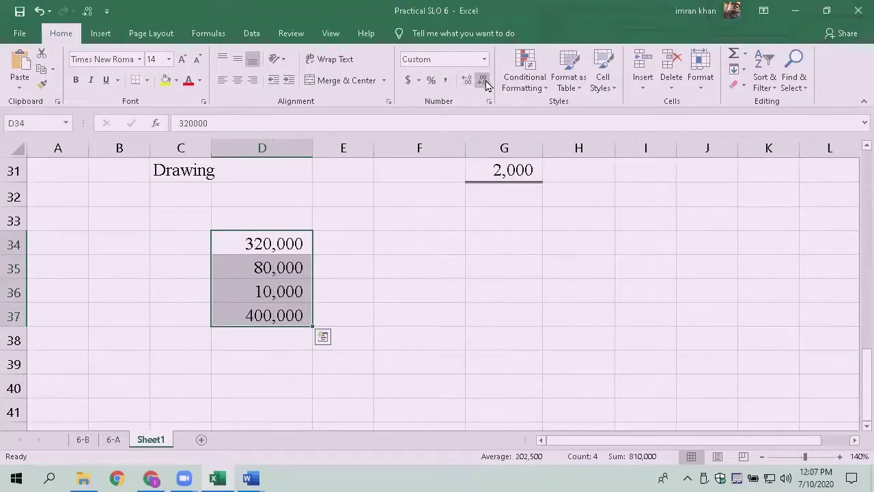
# Step: Total the asset figures D34:D37 with a SUM formula in D38
pyautogui.hotkey('ctrl', 'Down')
pyautogui.press('Down')
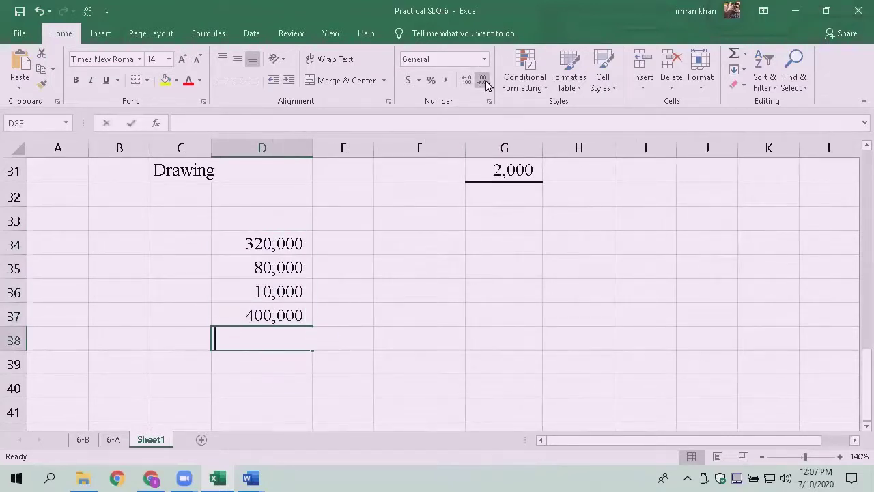
pyautogui.hotkey('alt', '=')
pyautogui.hotkey('alt', '=')
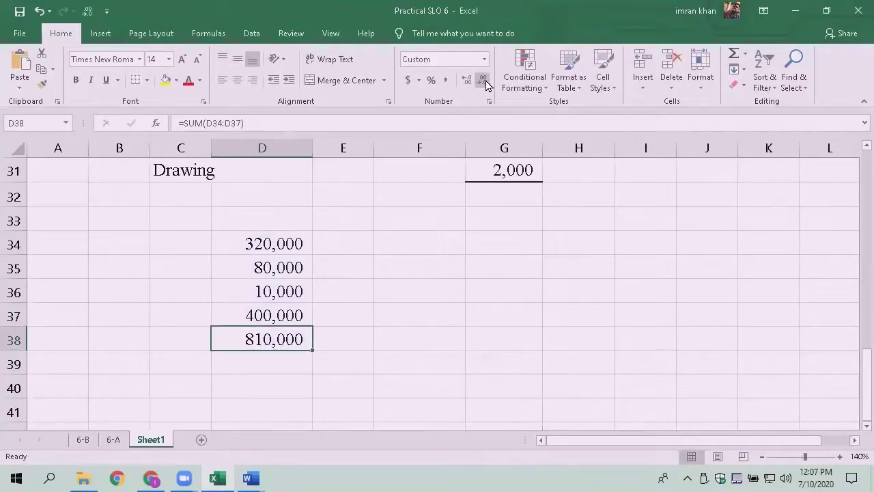
# Step: Correct the cash figure in D34 to 32,000
pyautogui.press('Up')
pyautogui.press('Up')
pyautogui.press('Up')
pyautogui.press('Up')
pyautogui.press('F2')
pyautogui.press('BackSpace')
pyautogui.press('Return')
pyautogui.press('Down')
pyautogui.press('Down')
pyautogui.press('Down')
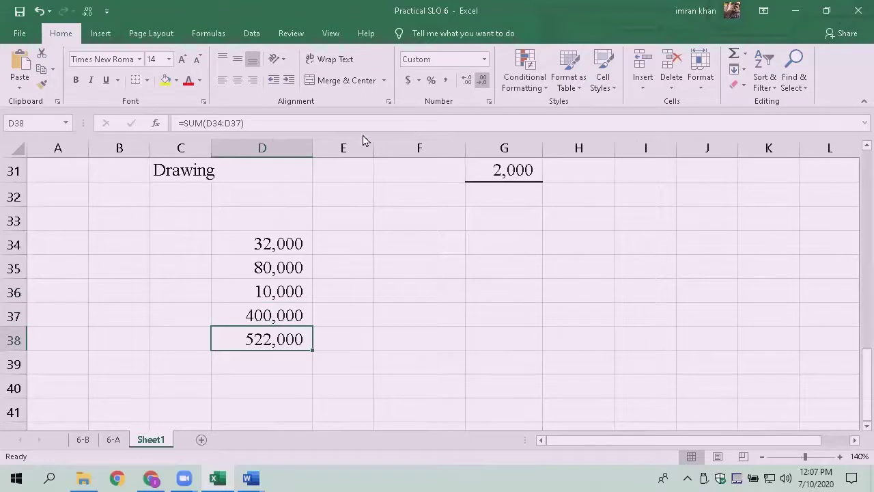
# Step: Add a thin top border to the asset total in D38
pyautogui.hotkey('ctrl', '1')
pyautogui.click(326, 96)
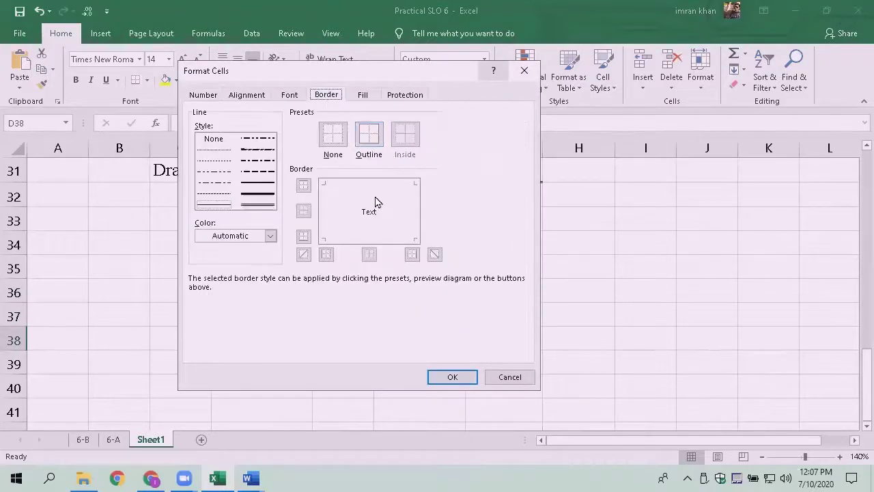
pyautogui.click(377, 188)
pyautogui.click(453, 377)
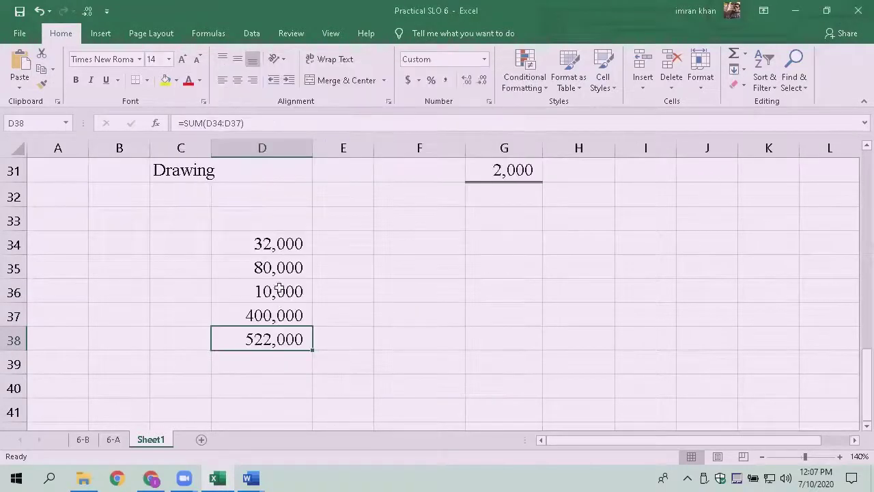
pyautogui.click(275, 271)
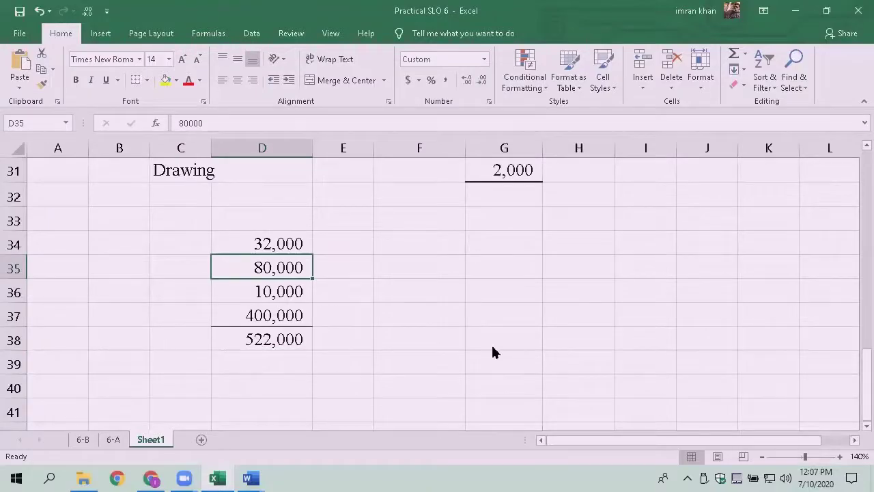
# Step: Check the January 1 assets in the Word question against the figures and total in column D of the Excel sheet
pyautogui.hotkey('alt', 'Tab')
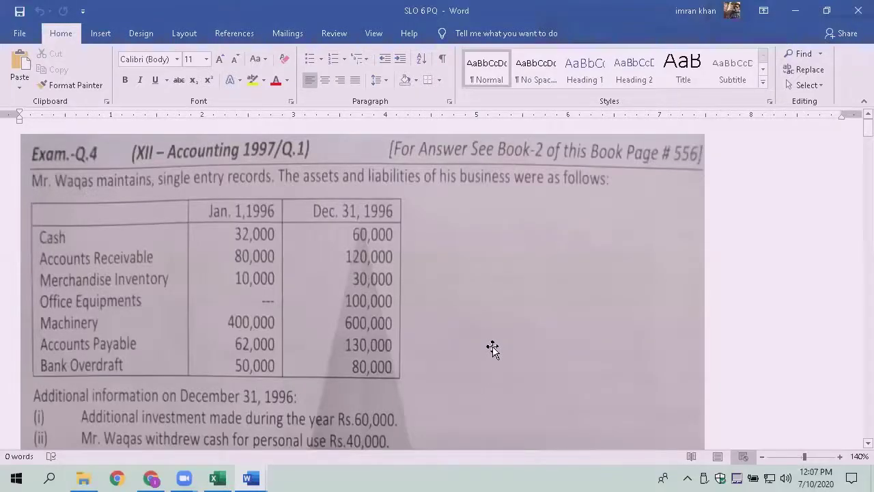
pyautogui.hotkey('alt', 'Tab')
pyautogui.press('Down')
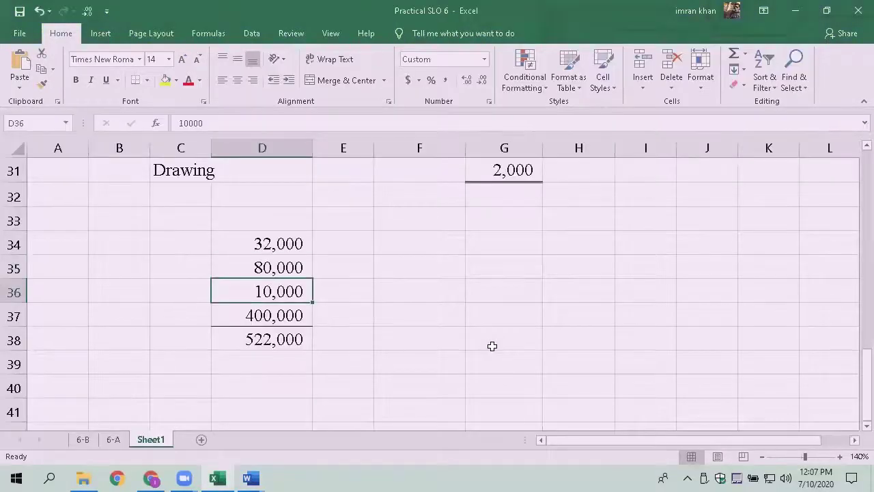
pyautogui.press('Down')
pyautogui.press('Down')
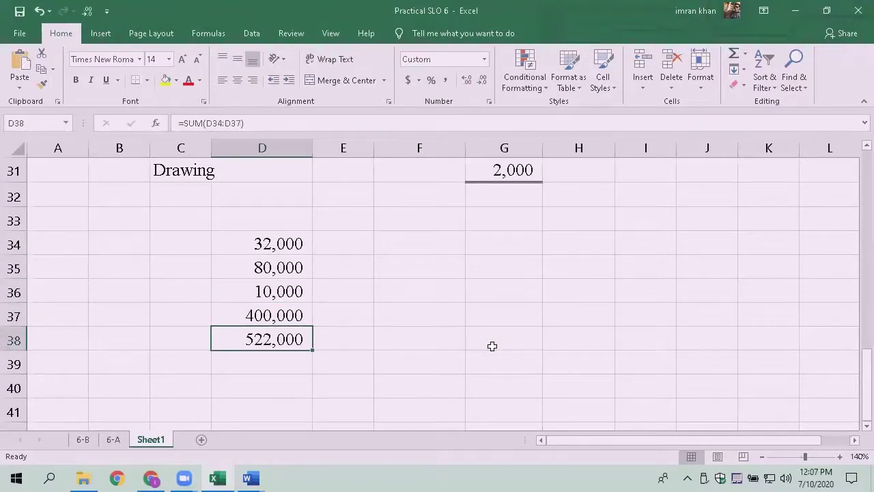
pyautogui.press('Up')
pyautogui.press('Up')
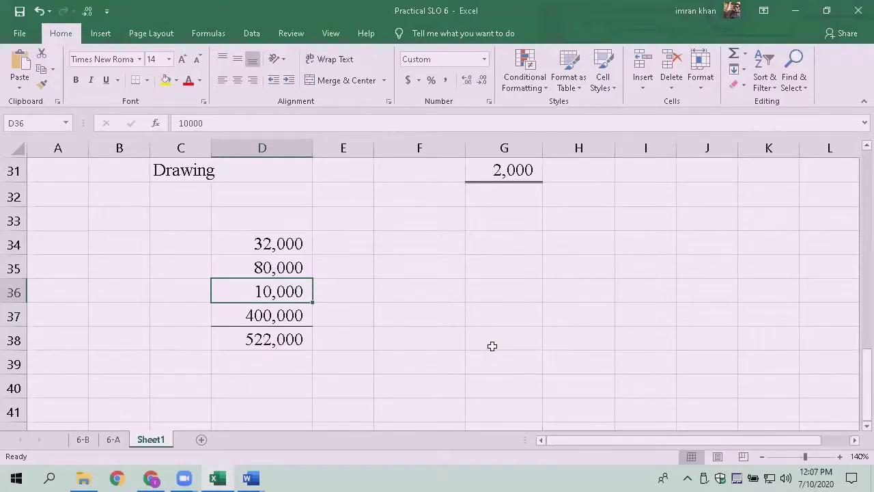
pyautogui.press('Down')
pyautogui.press('Down')
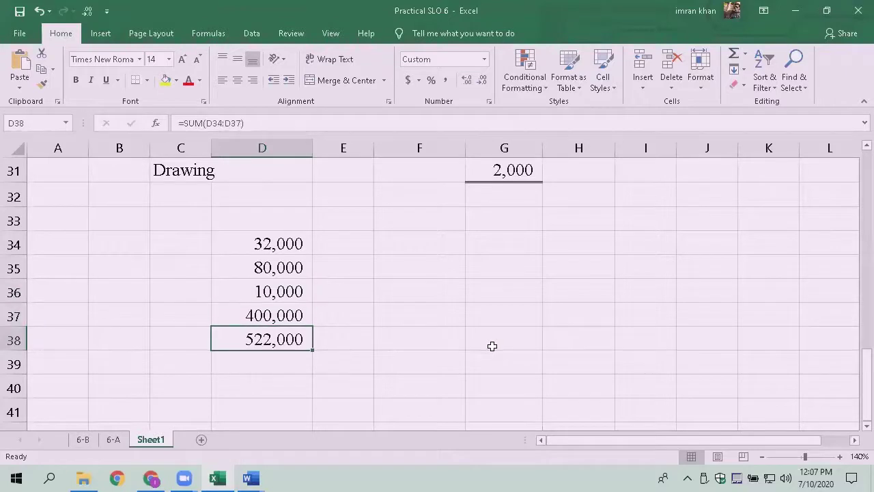
# Step: Label the asset total by entering "Total assets" in A38
pyautogui.press('Down')
pyautogui.press('Left')
pyautogui.press('Left')
pyautogui.press('Up')
pyautogui.press('Left')
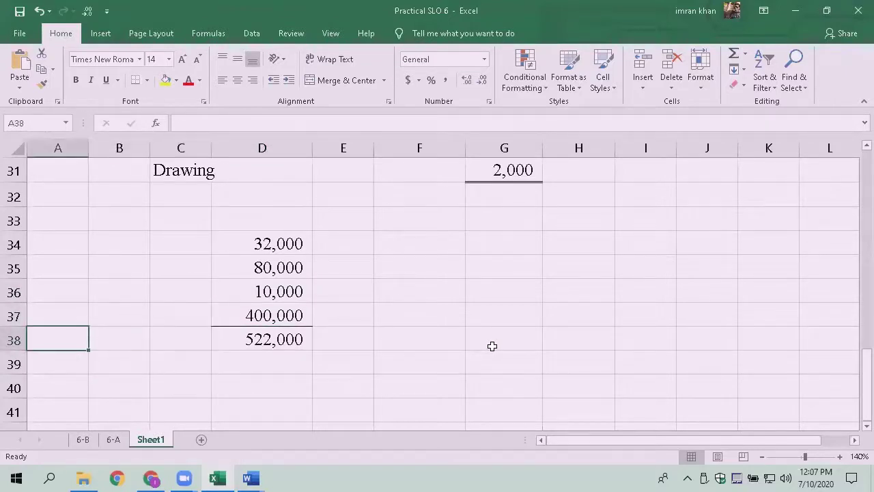
pyautogui.write('Total a')
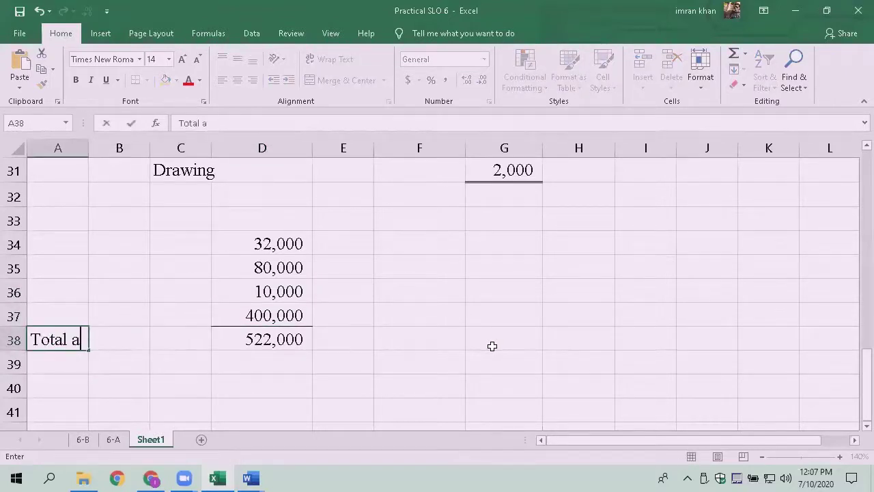
pyautogui.write('ssets')
pyautogui.press('Return')
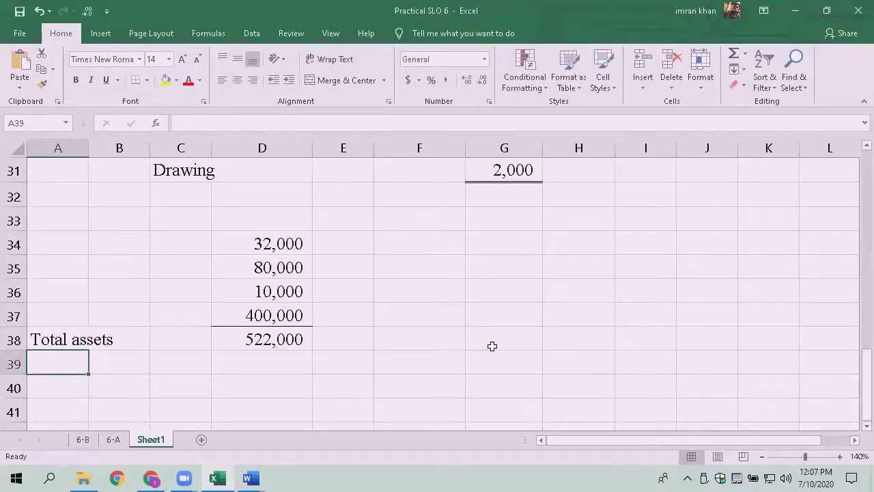
# Step: Look up the January 1 liabilities in the Word question and enter 62000 and 50000 in C39:C40 of the Excel sheet
pyautogui.hotkey('alt', 'Tab')
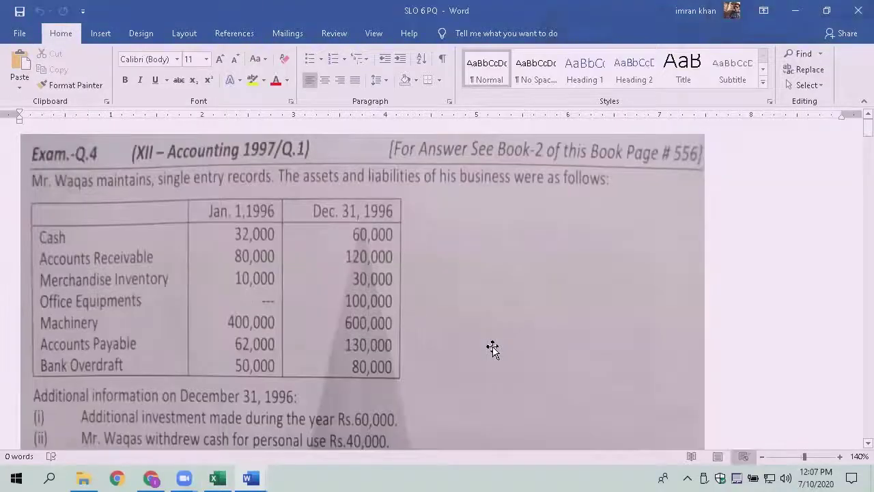
pyautogui.hotkey('alt', 'Tab')
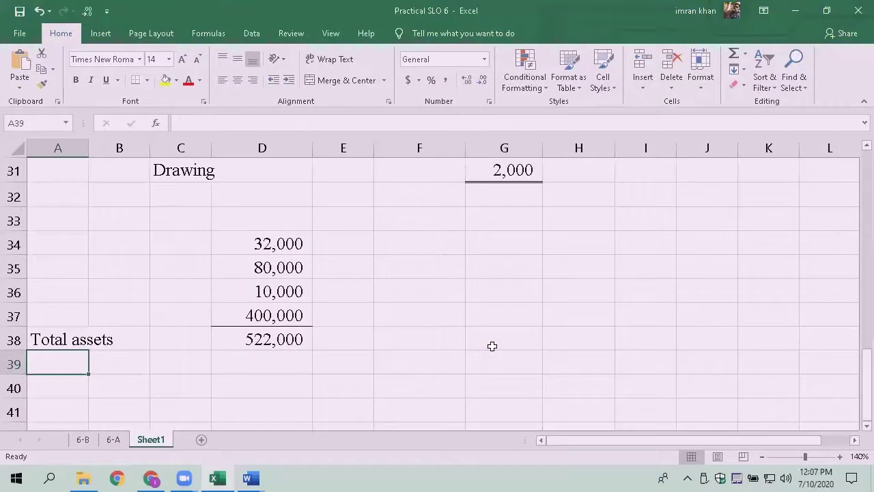
pyautogui.press('Right')
pyautogui.press('Right')
pyautogui.write('62')
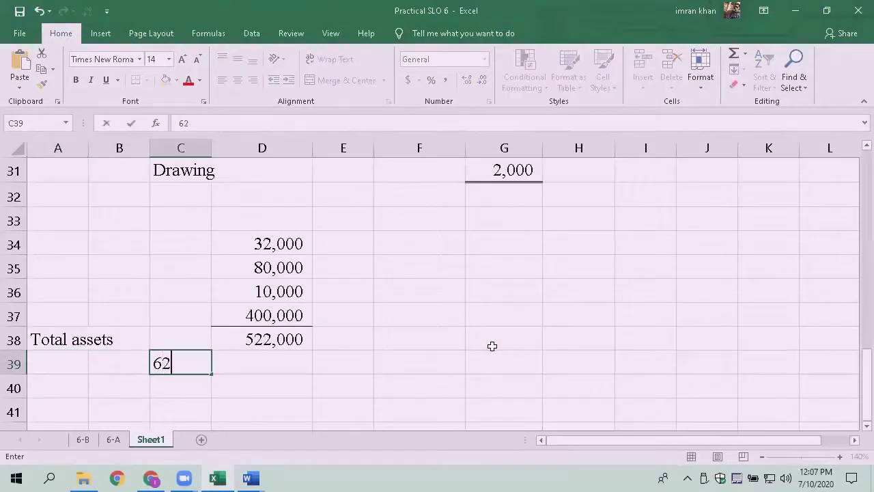
pyautogui.write('0000')
pyautogui.press('Return')
pyautogui.write('50000')
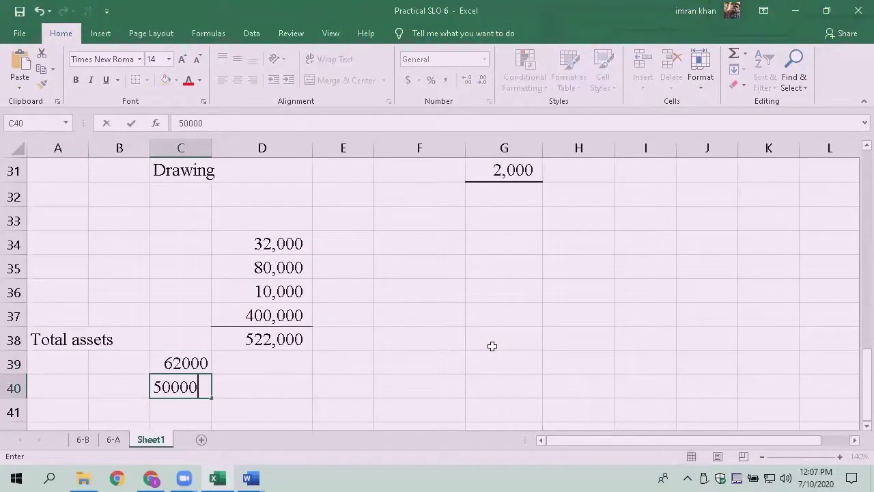
pyautogui.press('Return')
# Step: Format the liability figures in C39:C40 with thousands separators and no decimal places
pyautogui.press('Up')
pyautogui.press('Up')
pyautogui.hotkey('shift', 'Down')
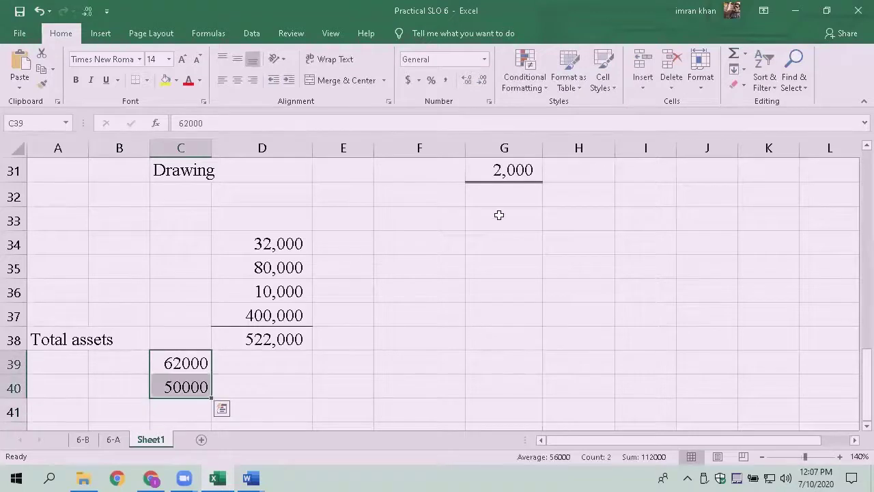
pyautogui.click(446, 80)
pyautogui.click(483, 81)
pyautogui.click(483, 81)
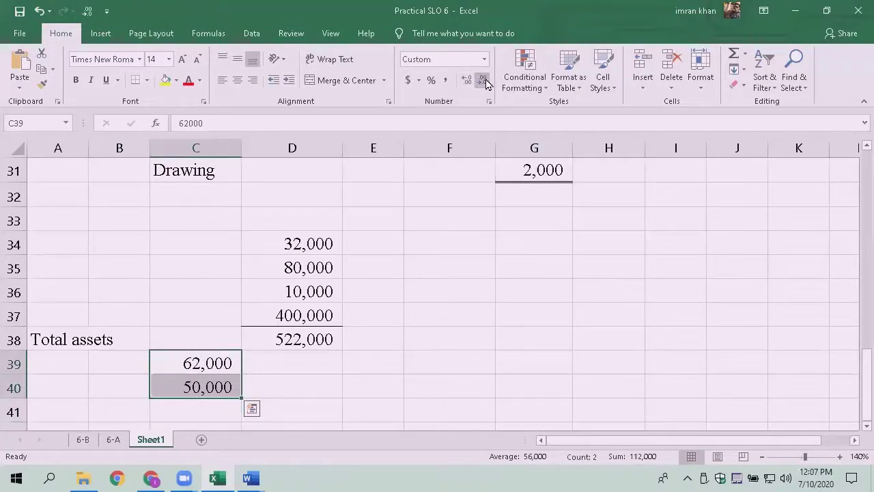
# Step: Total the liabilities C39:C40 with a SUM formula in D41
pyautogui.press('Down')
pyautogui.press('Down')
pyautogui.press('Right')
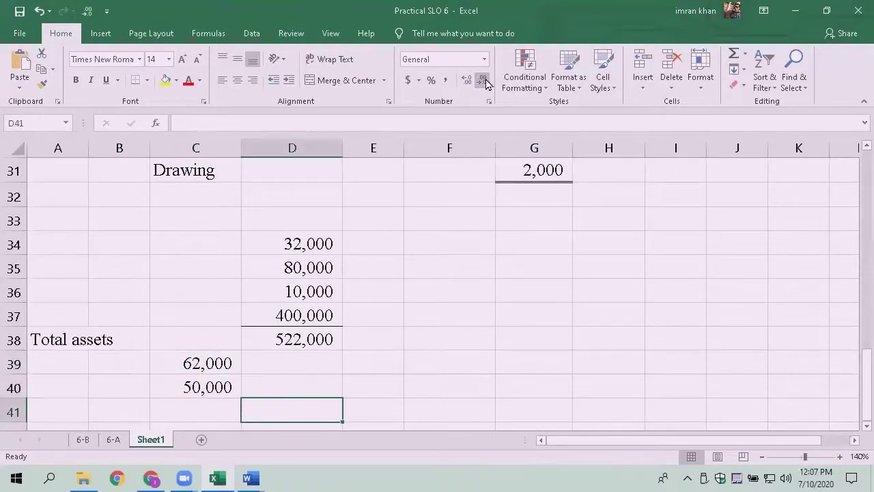
pyautogui.write('=SUM(')
pyautogui.press('Up')
pyautogui.press('Up')
pyautogui.press('Up')
pyautogui.press('Left')
pyautogui.press('Down')
pyautogui.press('Down')
pyautogui.press('Up')
pyautogui.hotkey('shift', 'Down')
pyautogui.press('Return')
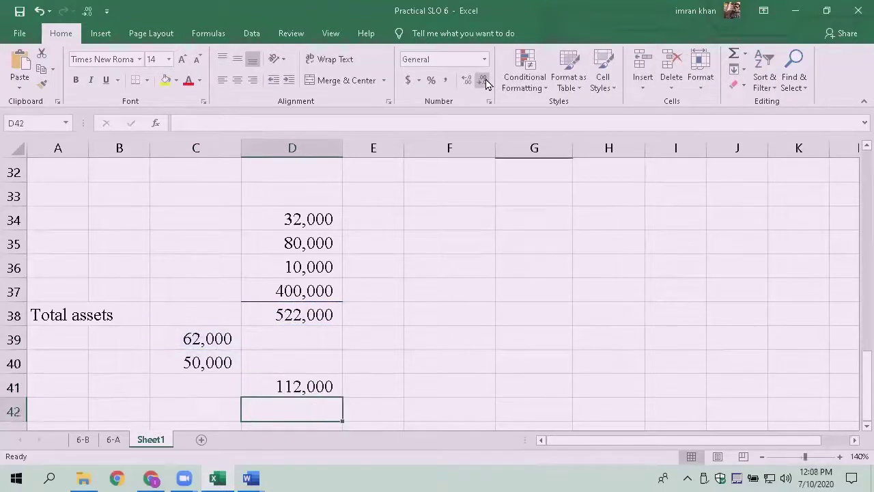
# Step: Label the liabilities total by entering "T L" in A41
pyautogui.press('Up')
pyautogui.press('Left')
pyautogui.press('Left')
pyautogui.press('Left')
pyautogui.write('T')
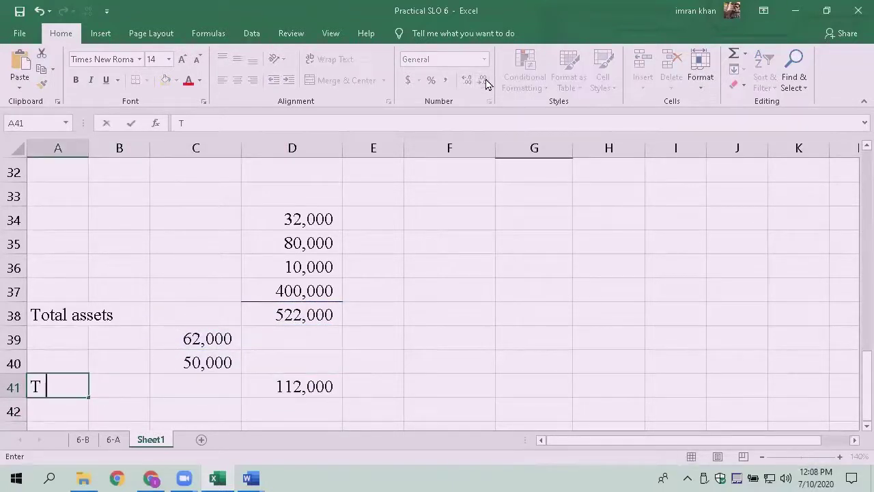
pyautogui.write(' L')
pyautogui.press('Return')
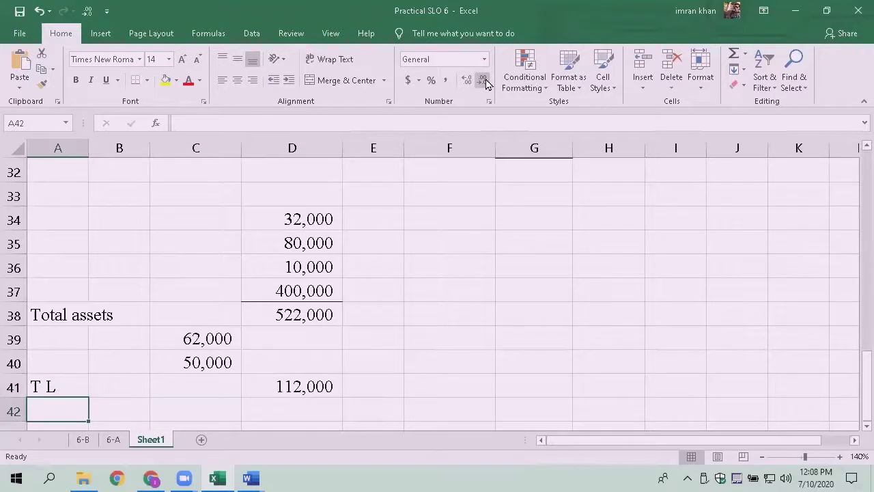
# Step: Enter the label "Capital at start" in A42
pyautogui.write('Capital ata start')
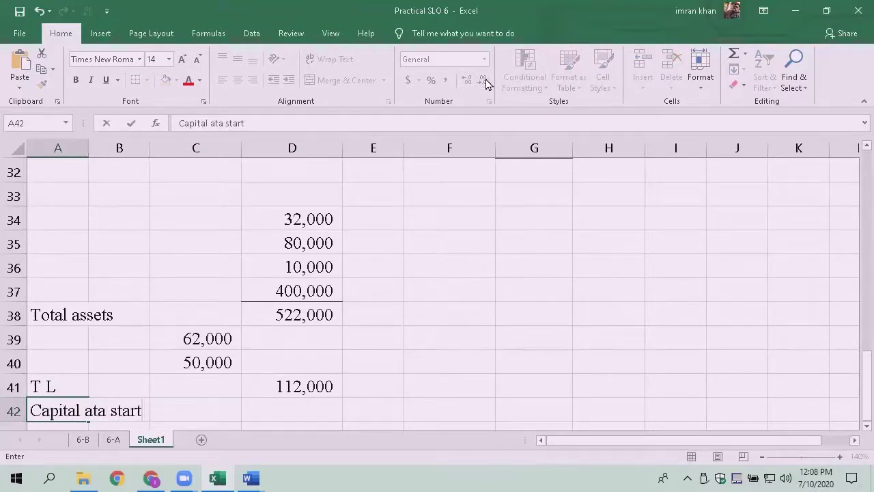
pyautogui.press('Return')
pyautogui.press('Up')
pyautogui.press('F2')
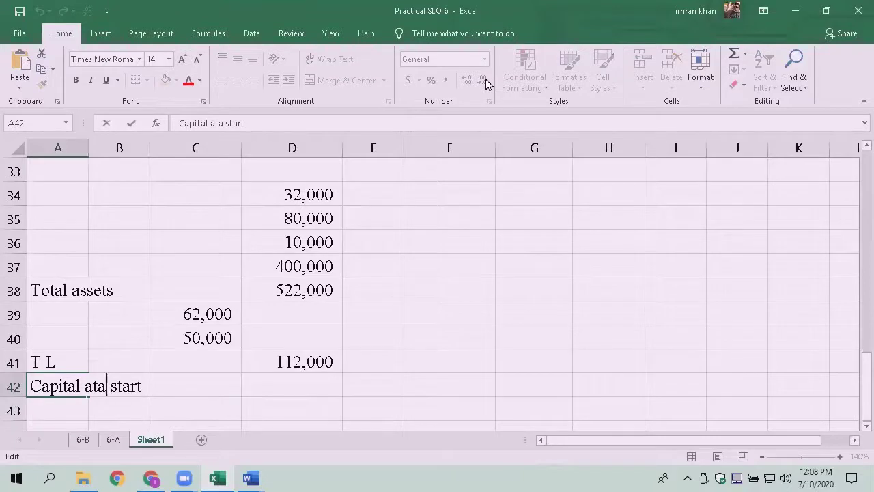
pyautogui.press('Left')
pyautogui.press('BackSpace')
pyautogui.press('Delete')
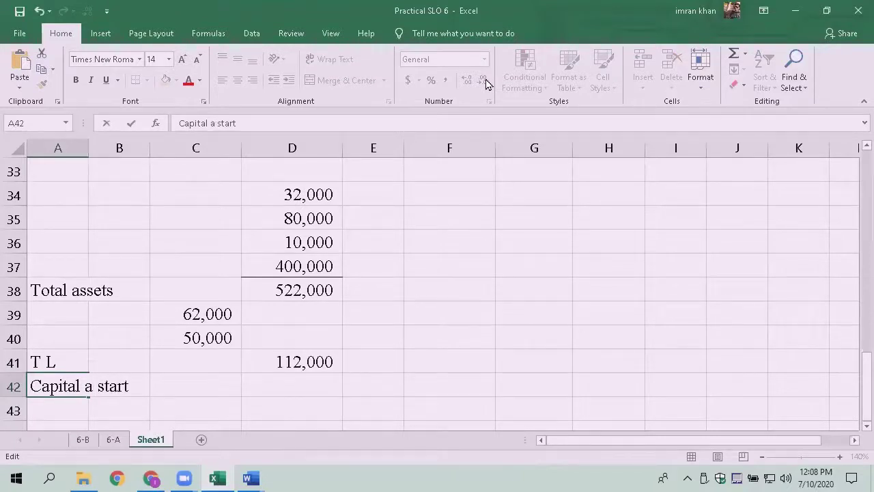
pyautogui.write('t')
pyautogui.press('Tab')
# Step: Turn the liabilities total in D41 into a deduction by putting a minus sign before its SUM formula
pyautogui.press('Tab')
pyautogui.press('Tab')
pyautogui.press('Up')
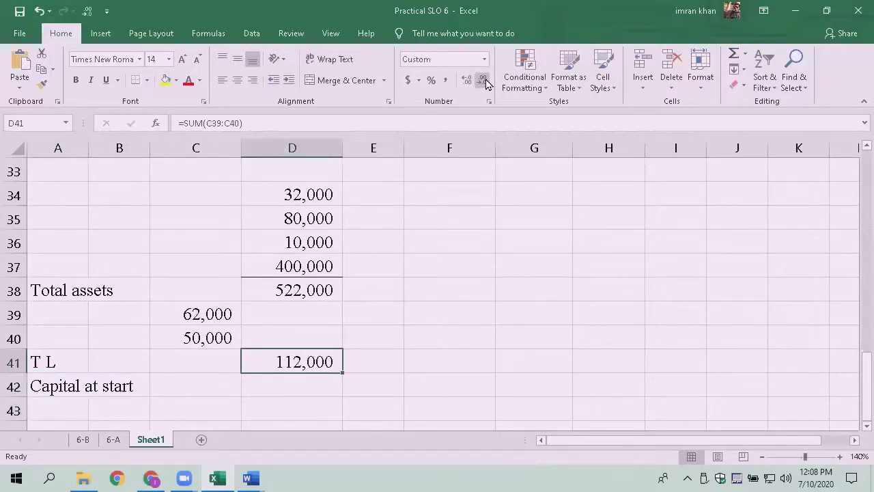
pyautogui.press('F2')
pyautogui.press('Left')
pyautogui.press('Left')
pyautogui.press('Left')
pyautogui.press('Left')
pyautogui.press('Left')
pyautogui.press('Left')
pyautogui.press('Left')
pyautogui.press('Left')
pyautogui.press('Left')
pyautogui.press('Left')
pyautogui.press('Left')
pyautogui.press('Left')
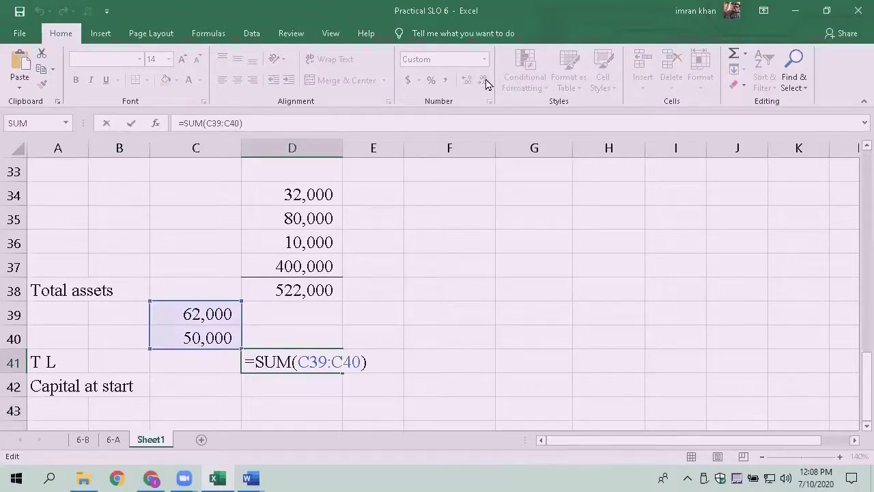
pyautogui.write('-')
pyautogui.press('Return')
# Step: Calculate the capital at start in D42 with a SUM formula over D38:D41
pyautogui.hotkey('alt', '=')
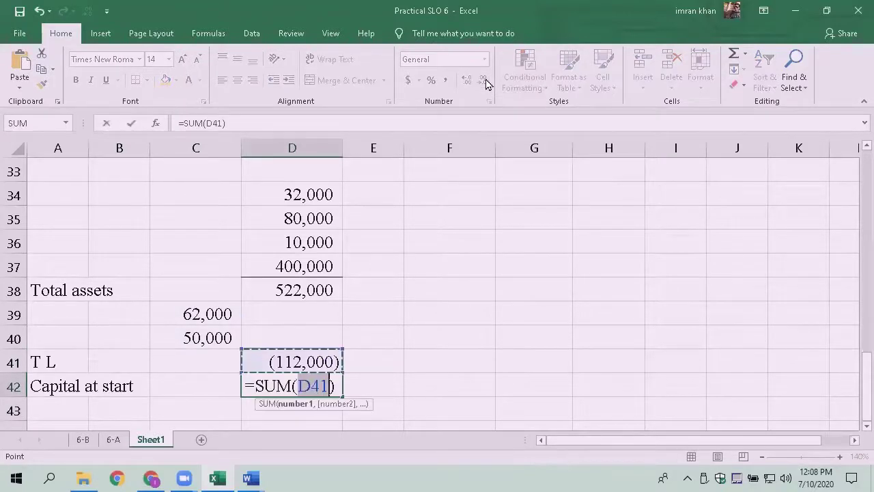
pyautogui.hotkey('shift', 'Up')
pyautogui.hotkey('shift', 'Up')
pyautogui.hotkey('shift', 'Up')
pyautogui.hotkey('ctrl', 'Return')
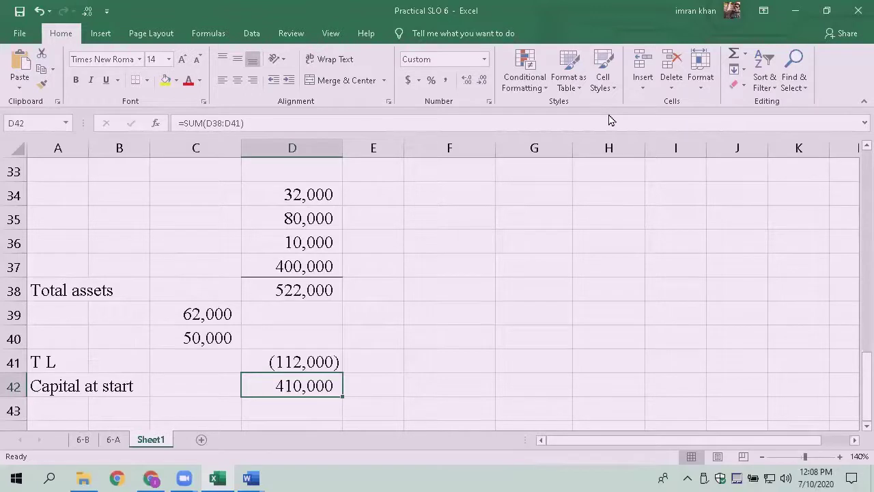
# Step: Give the capital figure in D42 a single top border and a double bottom border
pyautogui.click(394, 194)
pyautogui.click(458, 198)
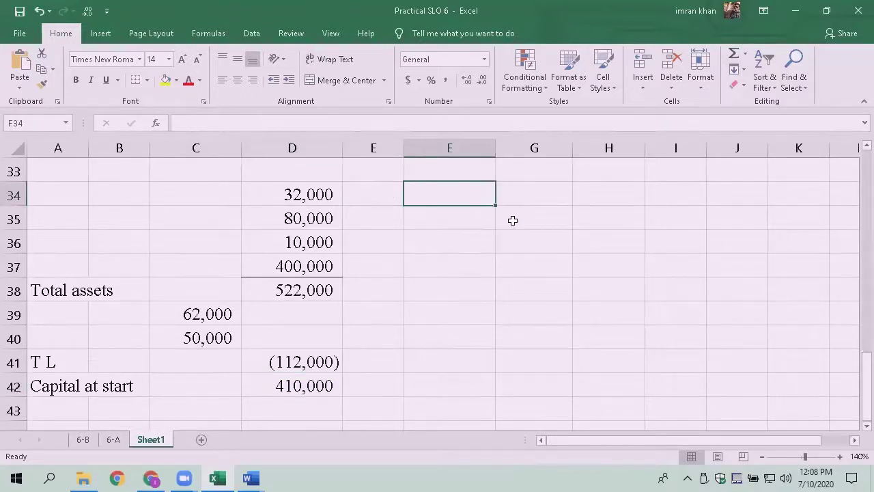
pyautogui.press('Down')
pyautogui.press('Down')
pyautogui.press('Down')
pyautogui.press('Down')
pyautogui.press('Down')
pyautogui.press('Down')
pyautogui.press('Left')
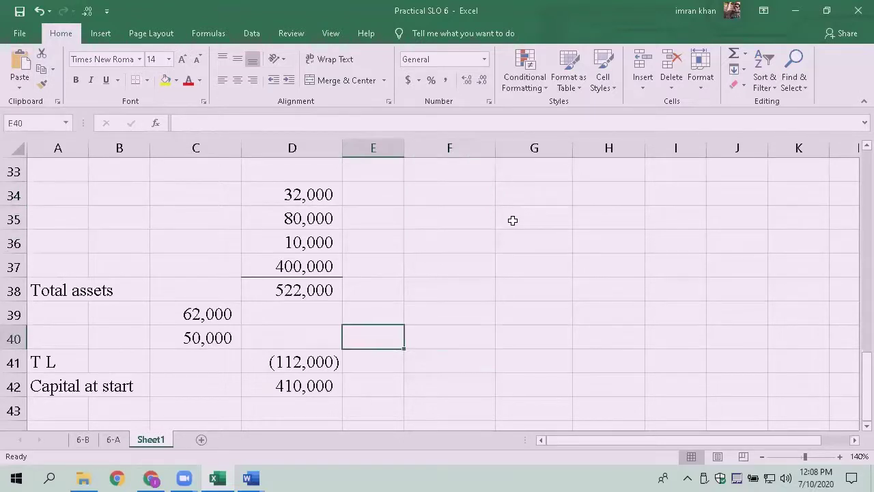
pyautogui.press('Down')
pyautogui.press('Down')
pyautogui.press('Up')
pyautogui.press('Left')
pyautogui.press('Down')
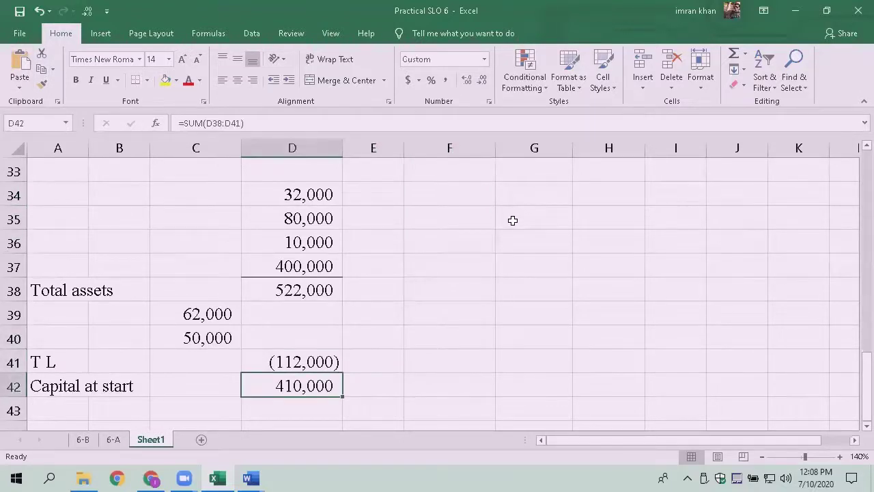
pyautogui.hotkey('ctrl', '1')
pyautogui.click(394, 194)
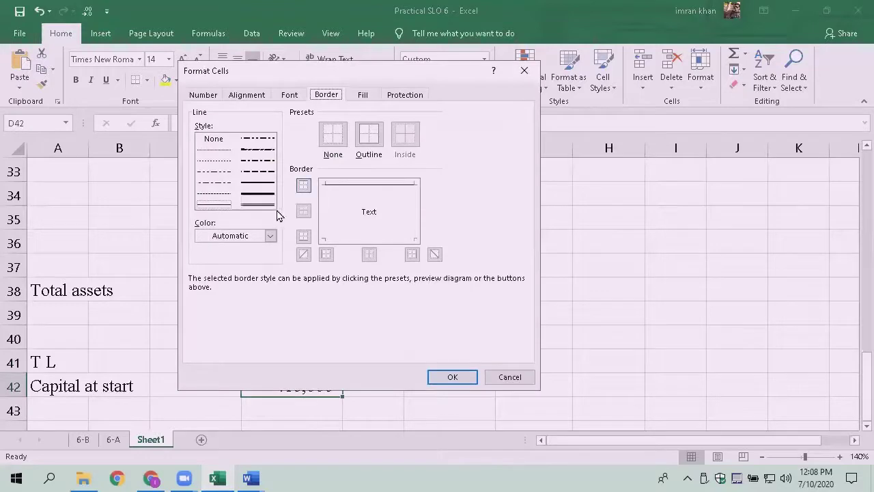
pyautogui.click(379, 240)
pyautogui.click(459, 379)
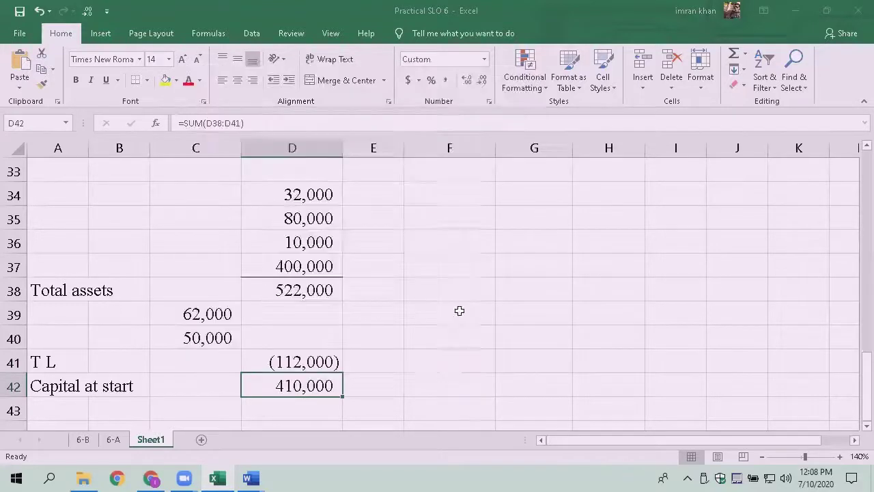
# Step: Look up the December 31 assets in the Word question and enter 60000, 120000 and 30000 in F34:F36 of the Excel sheet
pyautogui.click(449, 242)
pyautogui.press('Up')
pyautogui.press('Up')
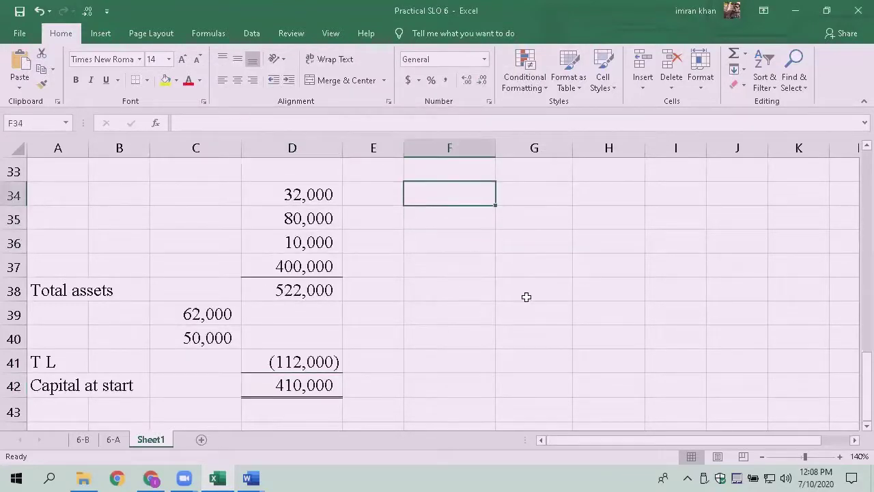
pyautogui.hotkey('alt', 'Tab')
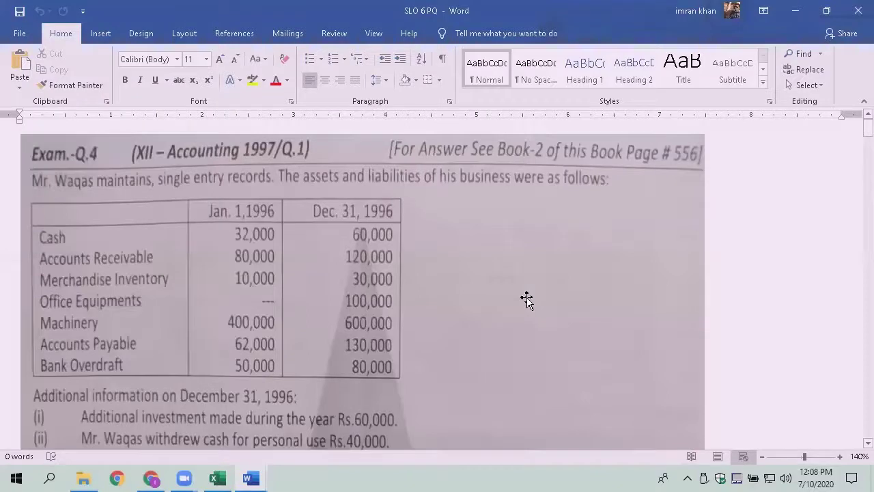
pyautogui.hotkey('alt', 'Tab')
pyautogui.write('620')
pyautogui.press('BackSpace')
pyautogui.press('BackSpace')
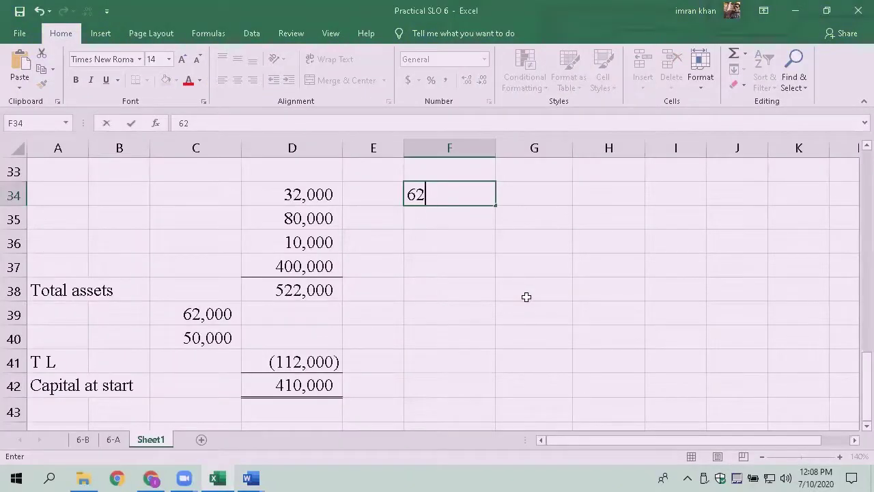
pyautogui.write('00000')
pyautogui.press('Return')
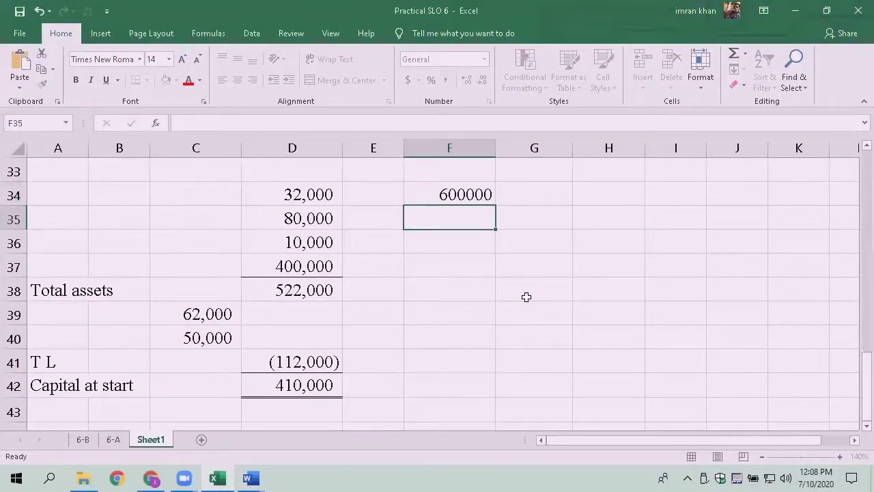
pyautogui.press('Up')
pyautogui.press('F2')
pyautogui.press('BackSpace')
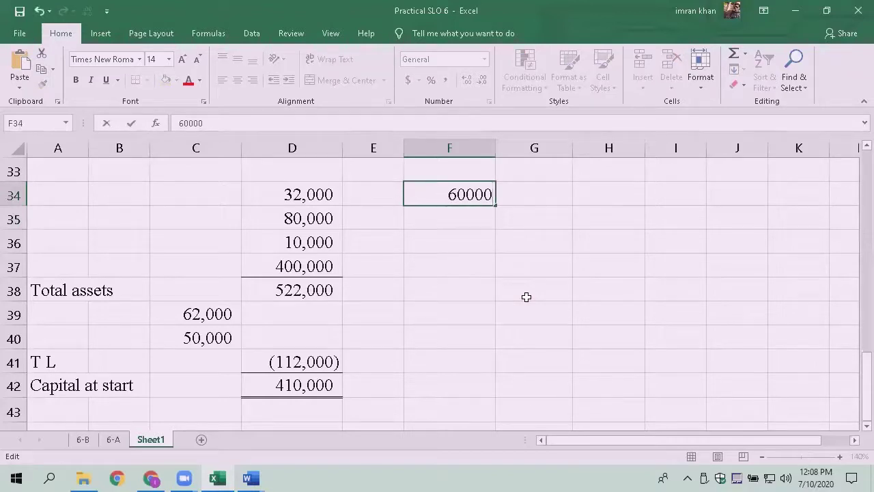
pyautogui.press('Return')
pyautogui.write('120000')
pyautogui.press('Return')
pyautogui.write('30000')
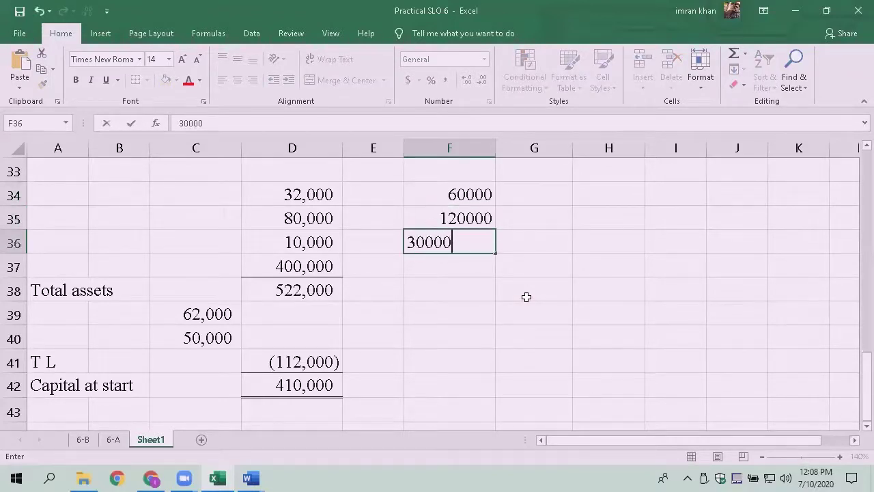
pyautogui.press('Return')
# Step: Check the remaining December 31 assets in the Word question and enter 100000 and 600000 in F37:F38 of the Excel sheet
pyautogui.hotkey('alt', 'Tab')
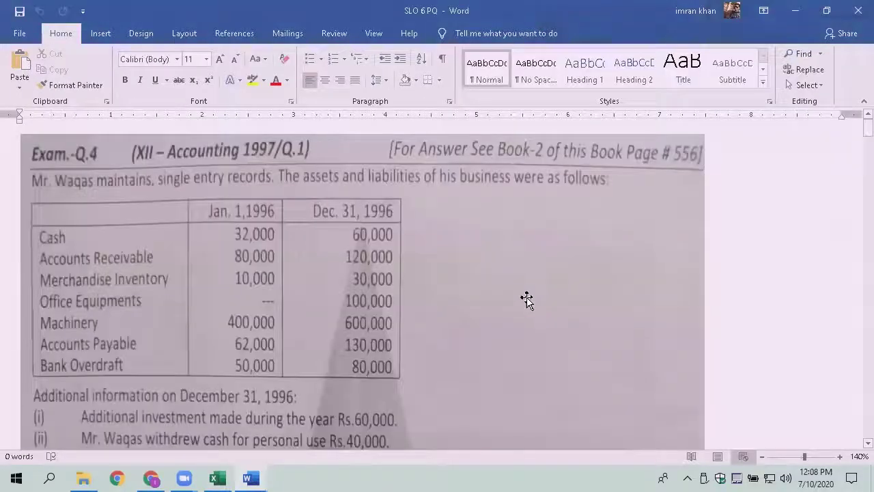
pyautogui.hotkey('alt', 'Tab')
pyautogui.write('100000')
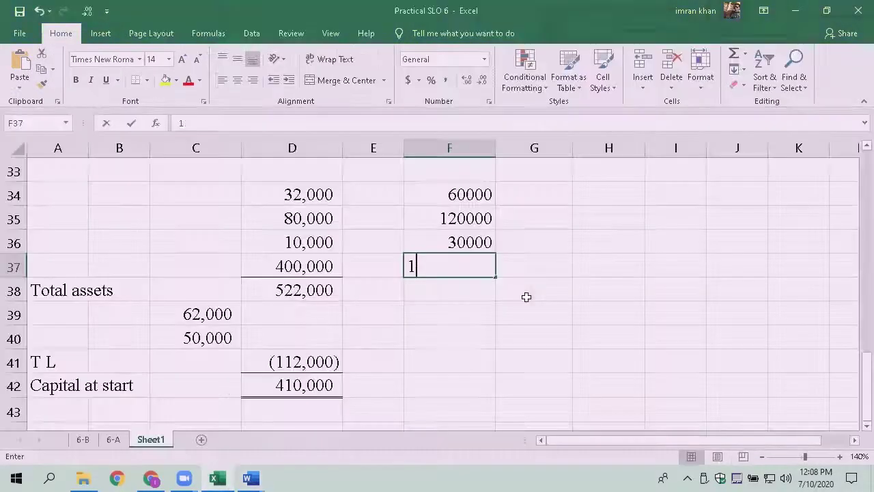
pyautogui.press('Return')
pyautogui.write('600000')
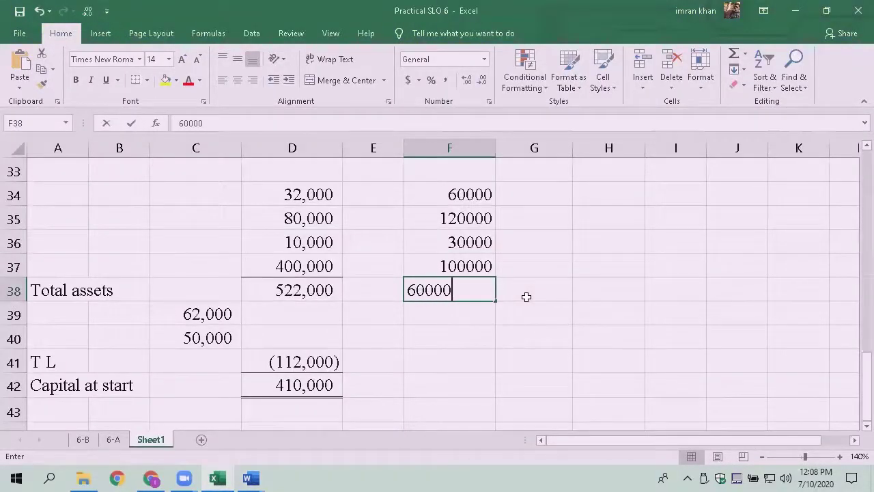
pyautogui.press('Return')
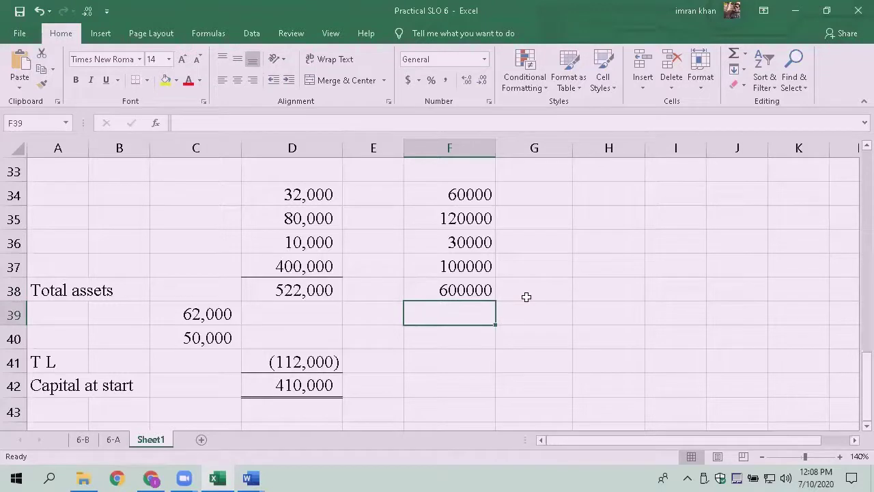
# Step: Total the December 31 assets F34:F38 with a SUM formula in F39 and label it "TA" in E39
pyautogui.hotkey('alt', '=')
pyautogui.press('Return')
pyautogui.press('Up')
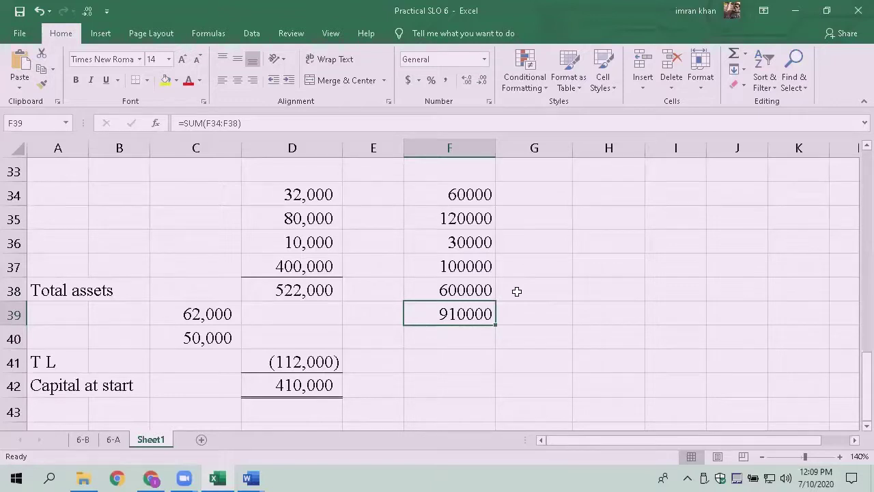
pyautogui.press('Left')
pyautogui.write('TA')
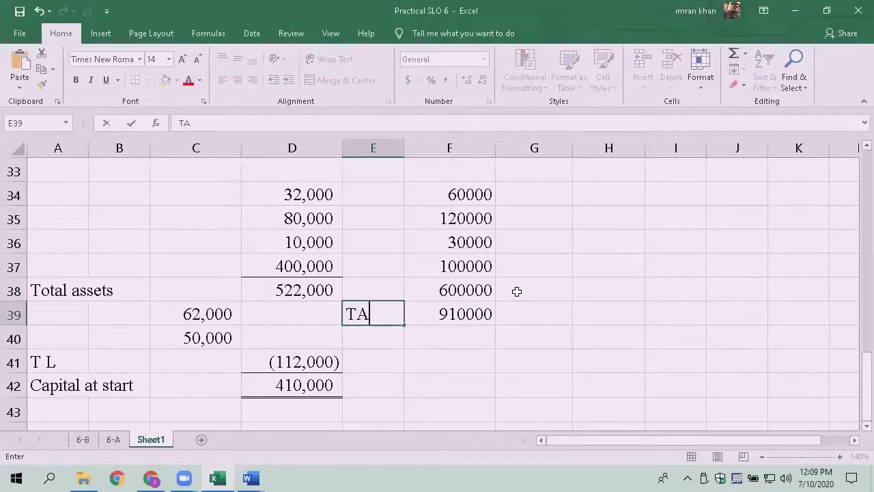
pyautogui.press('Return')
# Step: Look up the December 31 accounts payable and bank overdraft in the Word question, then return to the Excel sheet
pyautogui.press('Up')
pyautogui.press('Right')
pyautogui.press('Right')
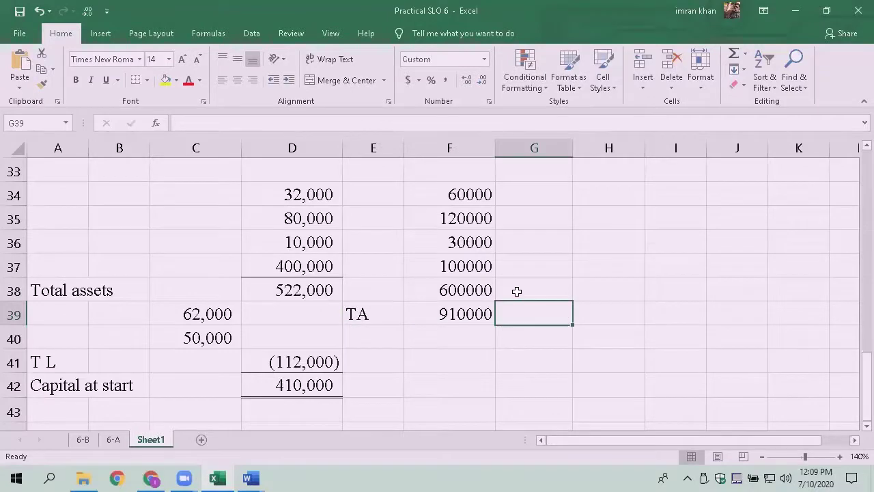
pyautogui.press('Down')
pyautogui.press('Left')
pyautogui.hotkey('alt', 'Tab')
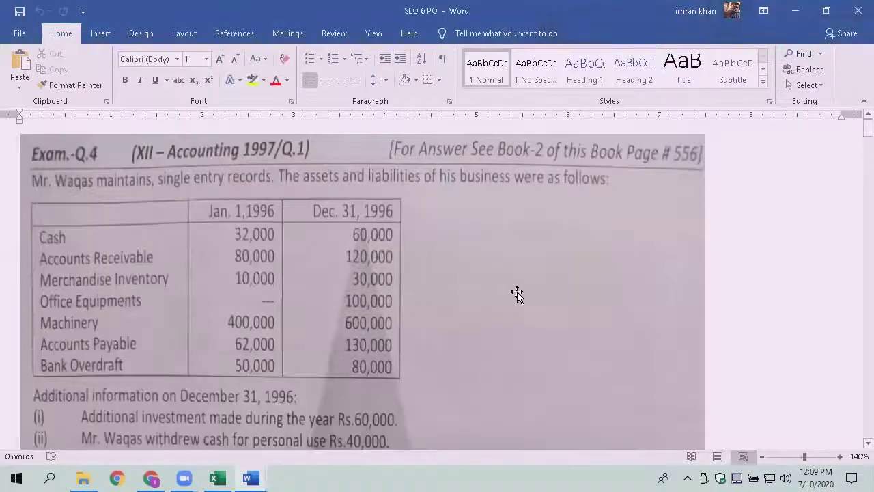
pyautogui.hotkey('alt', 'Tab')
# Step: Move the December 31 asset figures and their total from F34:F39 to H34:H39
pyautogui.press('Up')
pyautogui.press('Up')
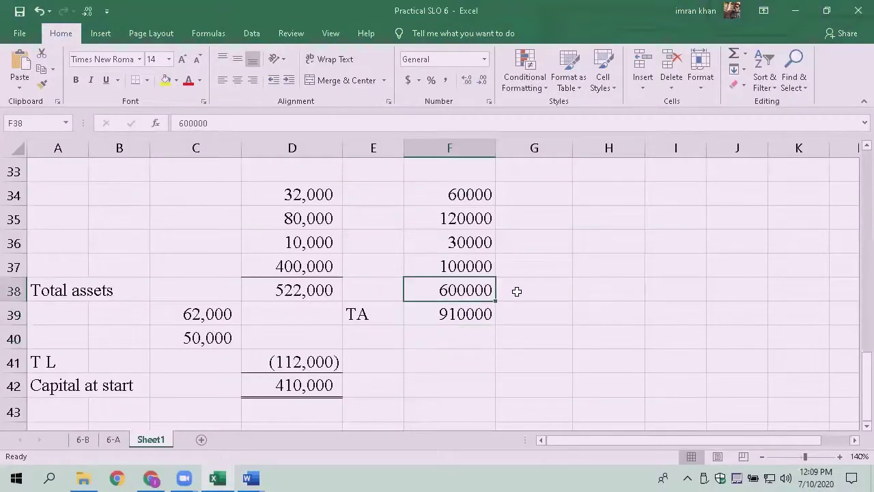
pyautogui.press('Up')
pyautogui.press('Up')
pyautogui.press('Up')
pyautogui.press('Up')
pyautogui.hotkey('shift', 'Down')
pyautogui.hotkey('shift', 'Down')
pyautogui.hotkey('shift', 'Down')
pyautogui.hotkey('shift', 'Down')
pyautogui.hotkey('shift', 'Down')
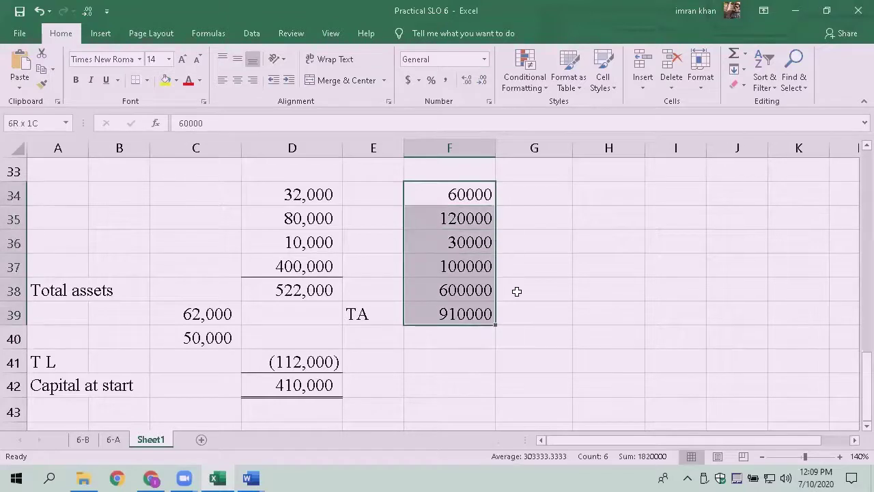
pyautogui.hotkey('ctrl', 'c')
pyautogui.press('Right')
pyautogui.press('Right')
pyautogui.hotkey('ctrl', 'v')
# Step: Enter the December 31 liabilities 130,000 and 80,000 in G40:G41
pyautogui.press('Down')
pyautogui.press('Down')
pyautogui.press('Down')
pyautogui.press('Down')
pyautogui.press('Down')
pyautogui.press('Down')
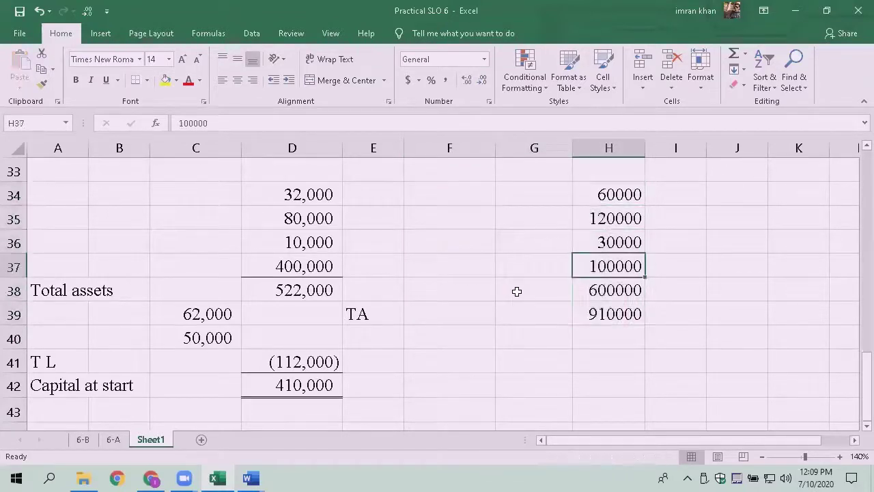
pyautogui.press('Left')
pyautogui.write('130,000')
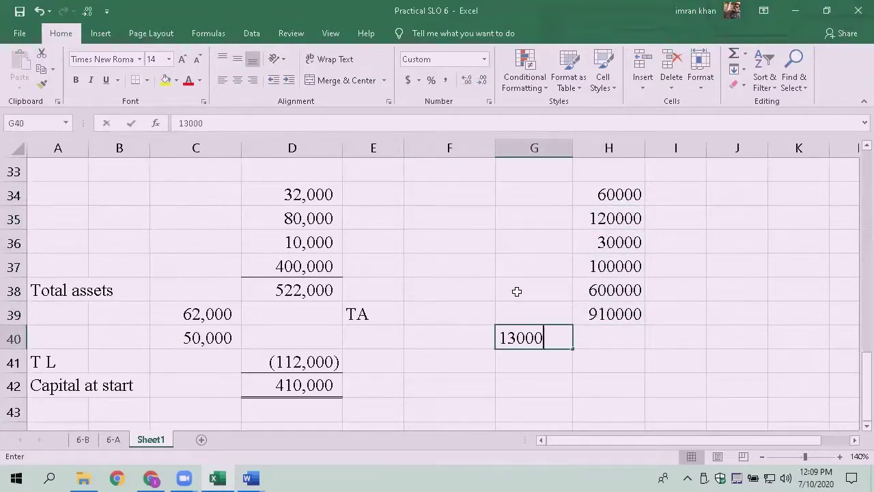
pyautogui.press('Return')
pyautogui.write('80,000')
pyautogui.press('Return')
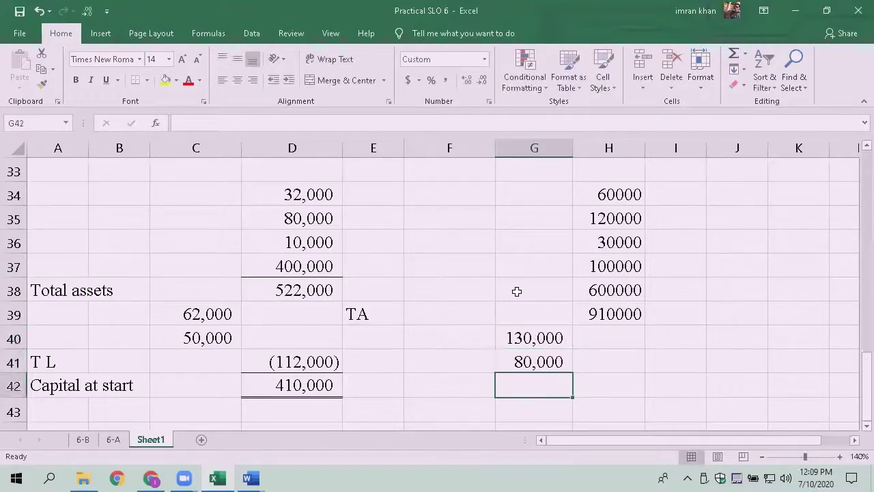
# Step: Total the December 31 liabilities G40:G41 with a SUM formula in H42
pyautogui.press('Up')
pyautogui.press('Right')
pyautogui.press('Down')
pyautogui.write('=SUM(')
pyautogui.press('Up')
pyautogui.press('Up')
pyautogui.press('Up')
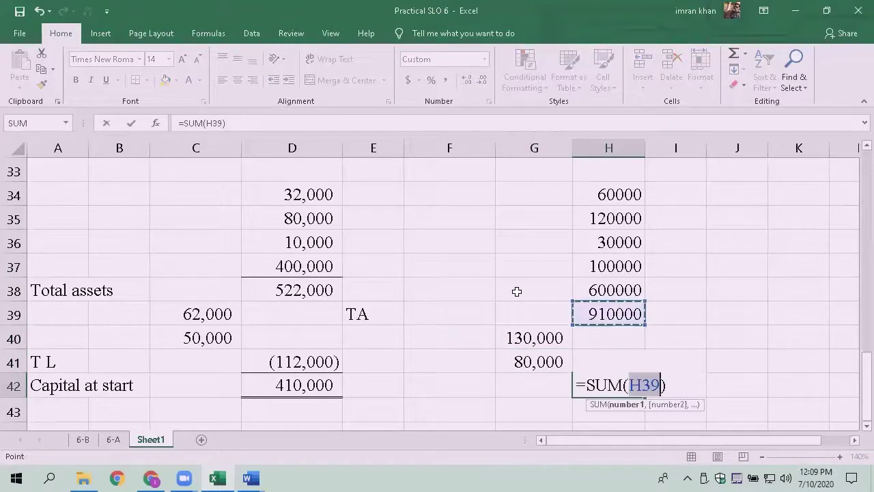
pyautogui.press('Left')
pyautogui.press('Down')
pyautogui.hotkey('shift', 'Down')
pyautogui.press('Return')
# Step: Turn the December 31 liabilities total in H42 into a deduction by adding a minus sign before its SUM formula
pyautogui.press('Up')
pyautogui.press('Left')
pyautogui.press('Left')
pyautogui.press('Left')
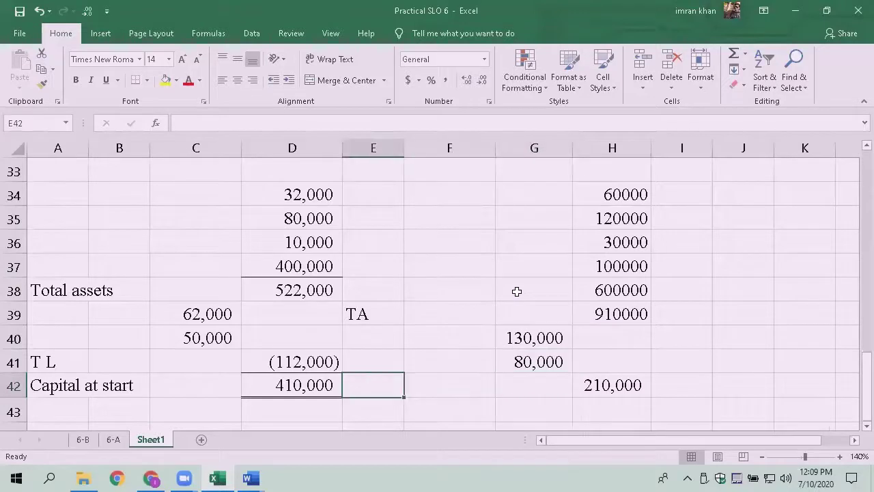
pyautogui.press('Right')
pyautogui.press('Right')
pyautogui.press('Right')
pyautogui.press('F2')
pyautogui.press('Home')
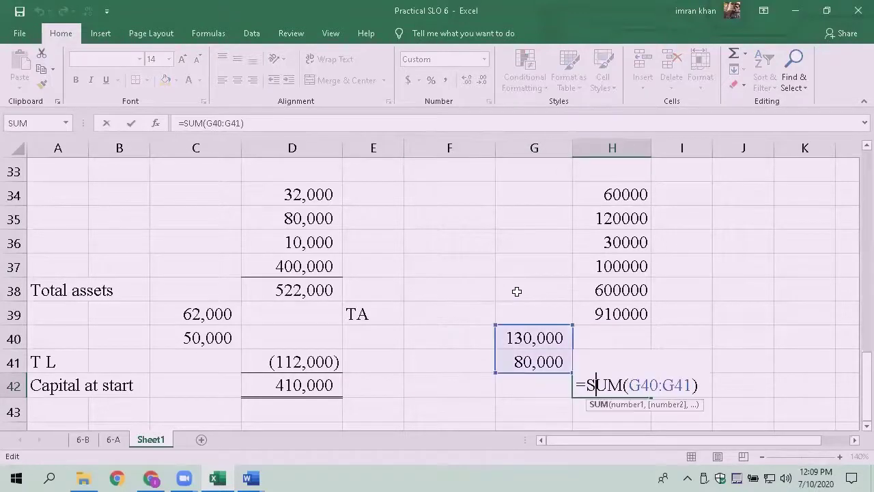
pyautogui.press('Right')
pyautogui.write('-')
pyautogui.press('Return')
pyautogui.press('Up')
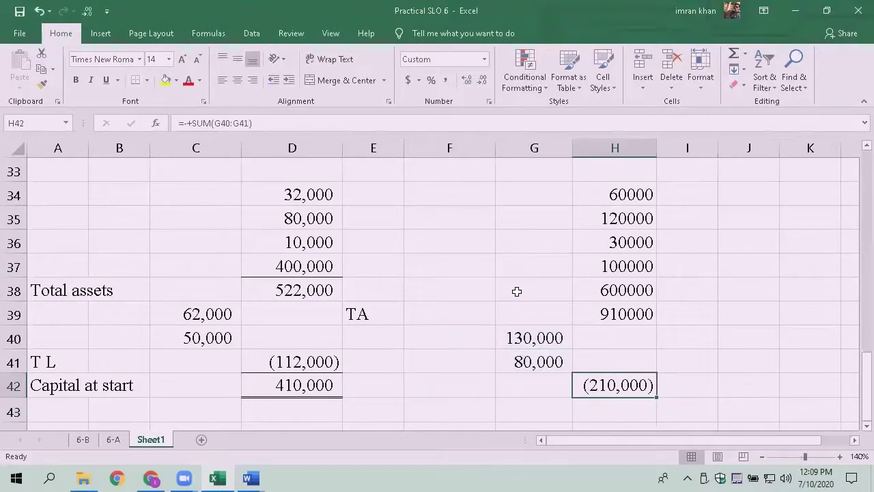
# Step: Calculate the closing capital in H43 with a SUM formula over H39:H42
pyautogui.press('Down')
pyautogui.write('=SUM(')
pyautogui.press('Up')
pyautogui.hotkey('shift', 'Up')
pyautogui.hotkey('shift', 'Up')
pyautogui.hotkey('shift', 'Up')
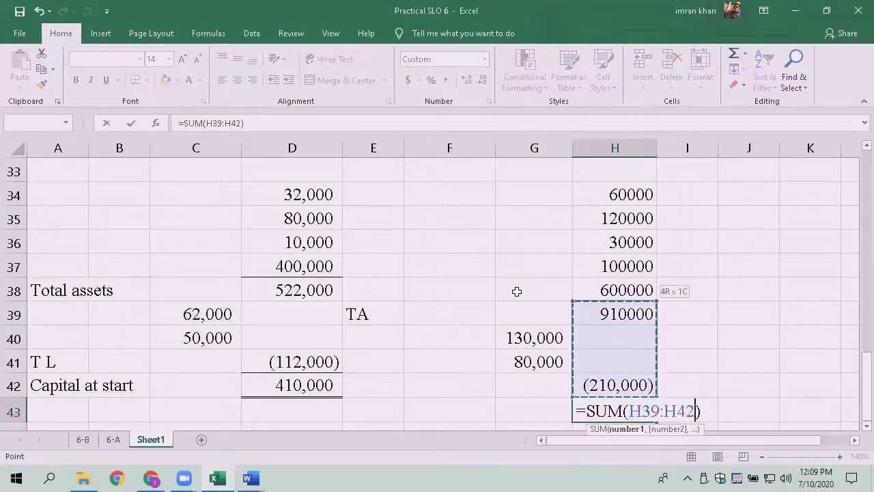
pyautogui.press('Return')
# Step: Enter the label "Capiutal at end" in F43 for the closing capital row
pyautogui.press('Up')
pyautogui.press('Left')
pyautogui.press('Left')
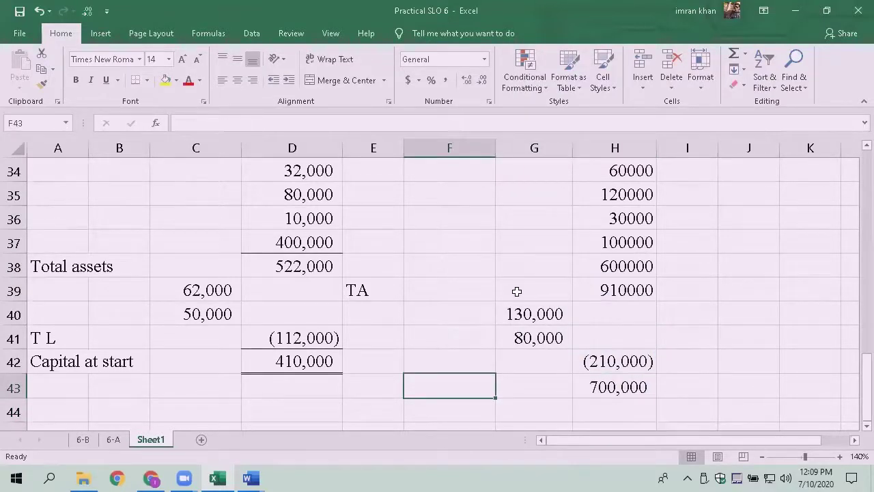
pyautogui.write('Ca')
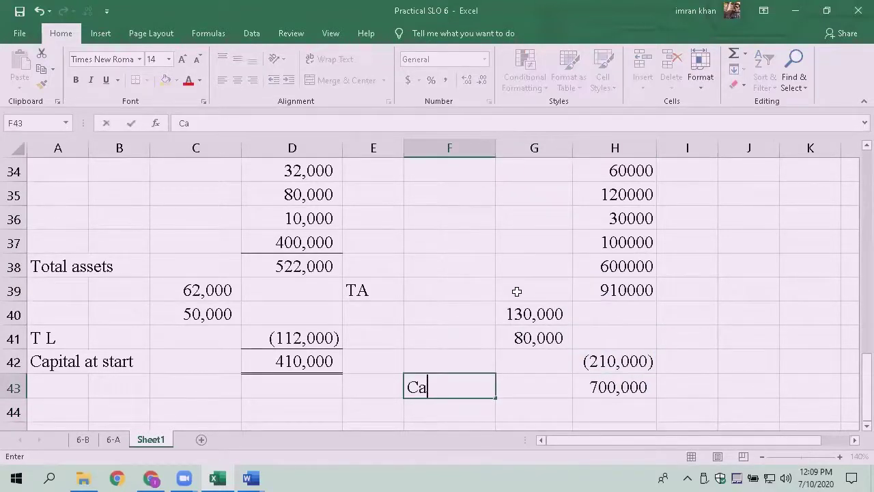
pyautogui.write('piutal at end')
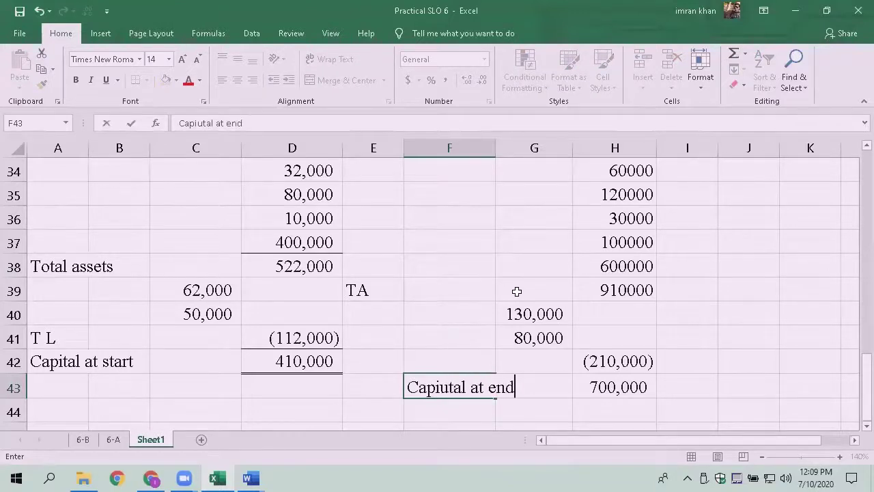
pyautogui.press('Tab')
# Step: Label the December 31 total liabilities row as TL in E42
pyautogui.press('Up')
pyautogui.press('Right')
pyautogui.press('Up')
pyautogui.press('Left')
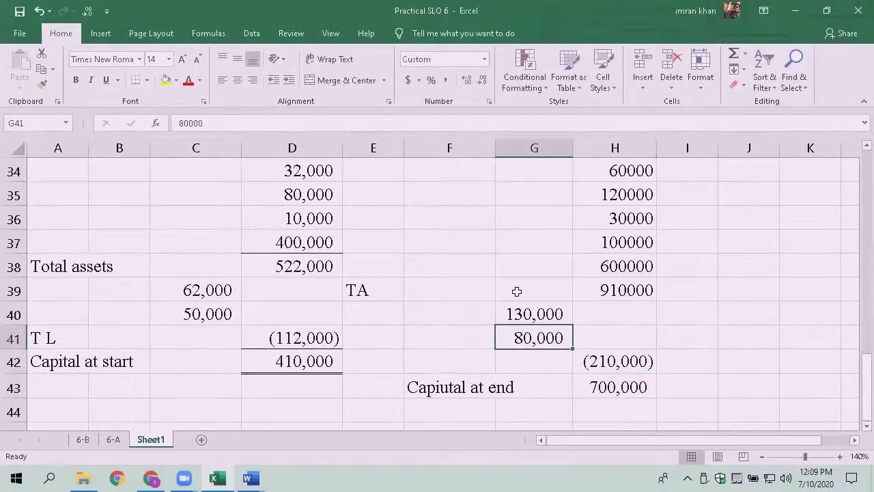
pyautogui.press('Down')
pyautogui.press('Left')
pyautogui.press('Left')
pyautogui.write('TL')
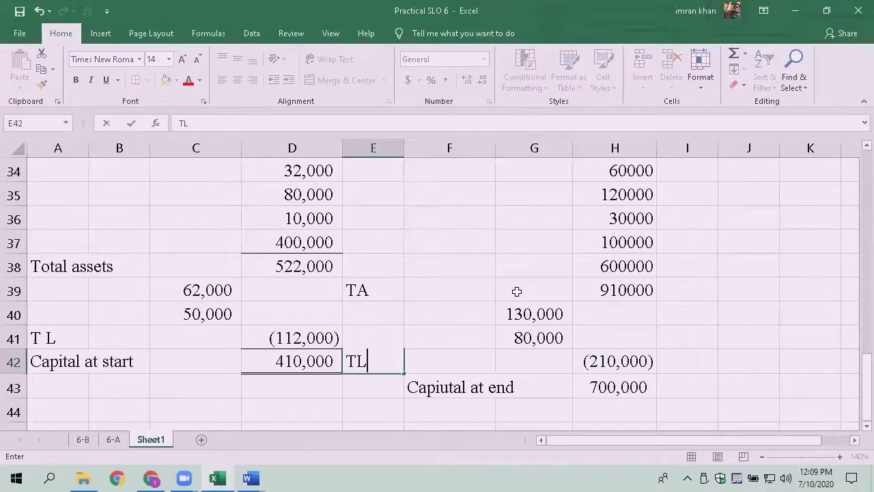
pyautogui.press('Return')
# Step: Move the closing capital label from F43 to E43
pyautogui.press('Right')
pyautogui.hotkey('ctrl', 'x')
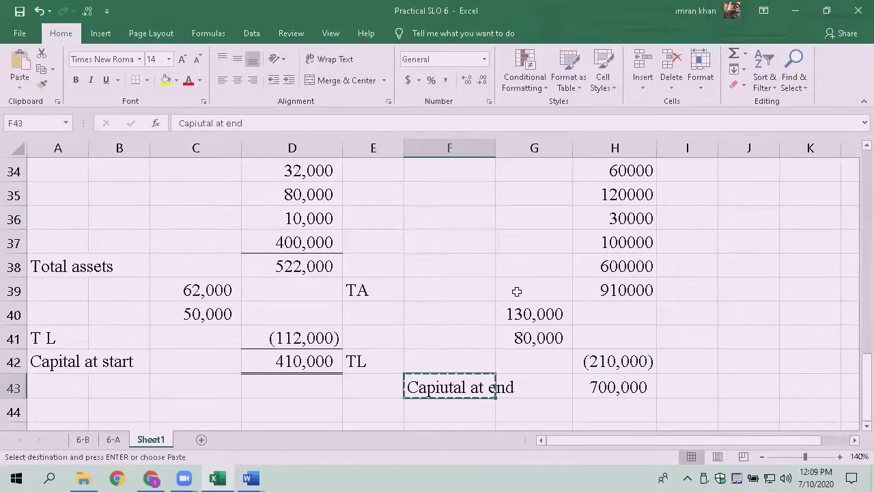
pyautogui.press('Left')
pyautogui.hotkey('ctrl', 'v')
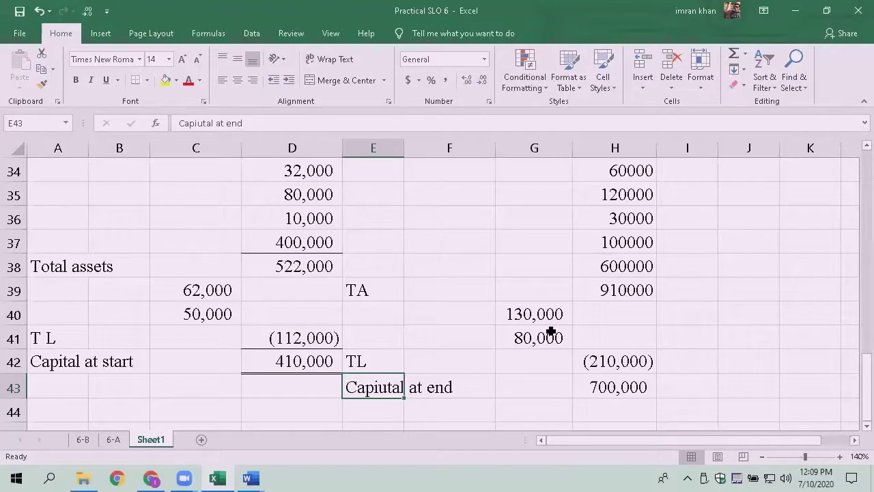
# Step: Add a single top border and a double bottom border to the total liabilities cell H42
pyautogui.click(617, 352)
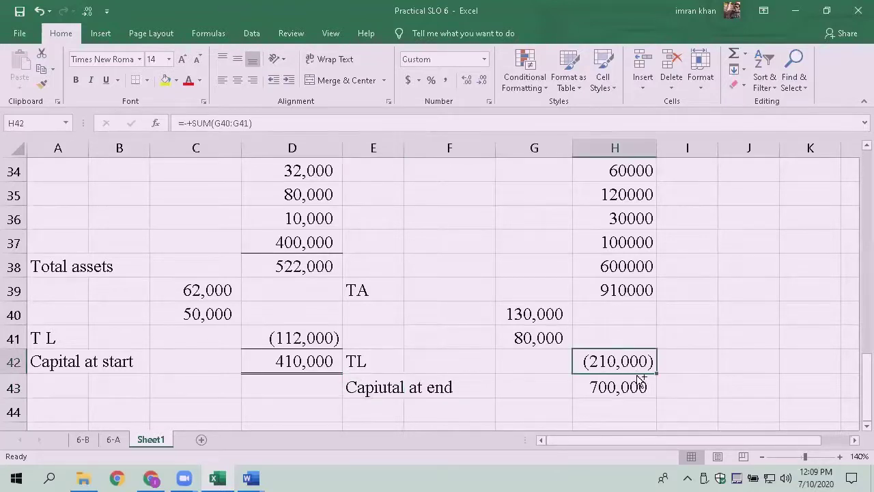
pyautogui.hotkey('ctrl', '1')
pyautogui.click(386, 184)
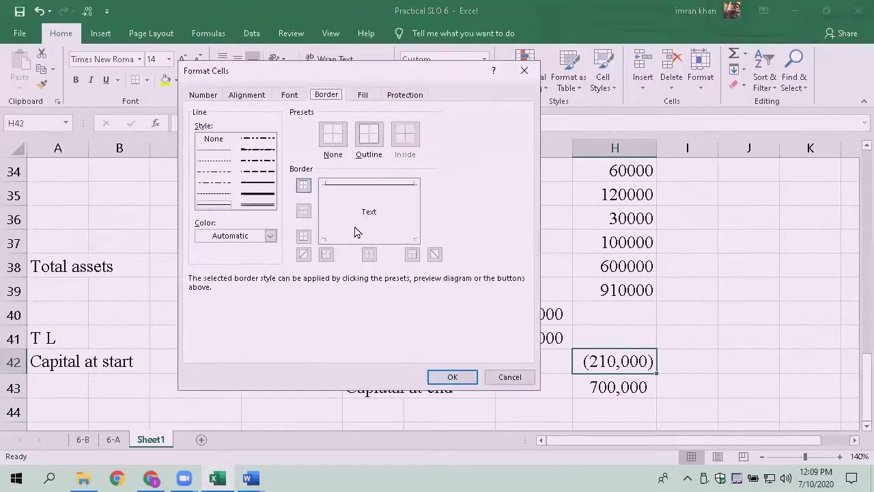
pyautogui.click(258, 203)
pyautogui.click(392, 239)
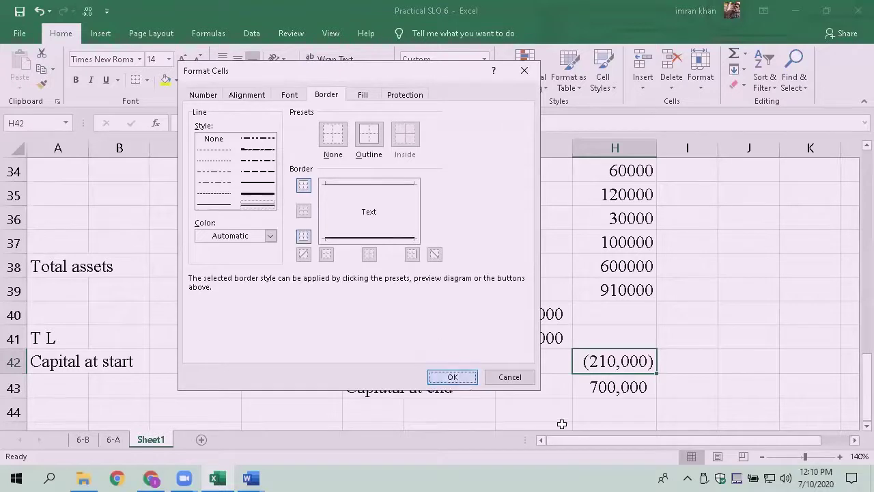
pyautogui.click(451, 376)
pyautogui.click(609, 392)
pyautogui.click(540, 396)
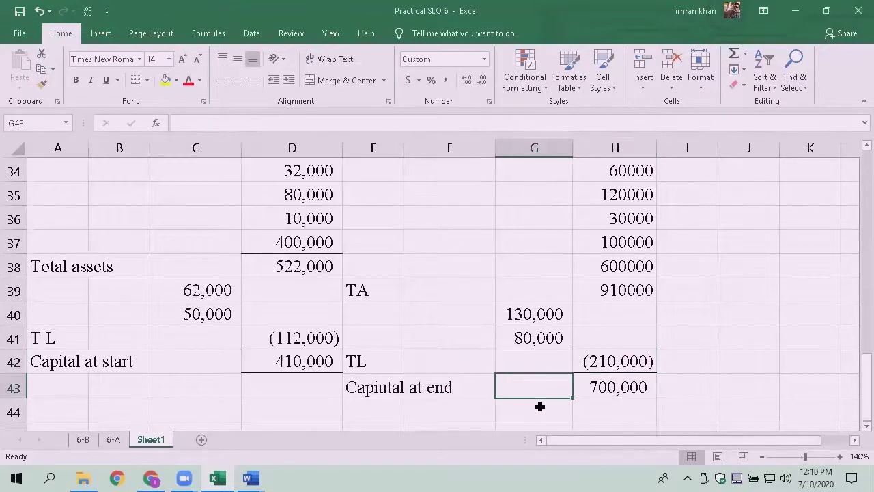
# Step: Remove the top and bottom borders from the total liabilities cell H42
pyautogui.click(615, 392)
pyautogui.click(619, 358)
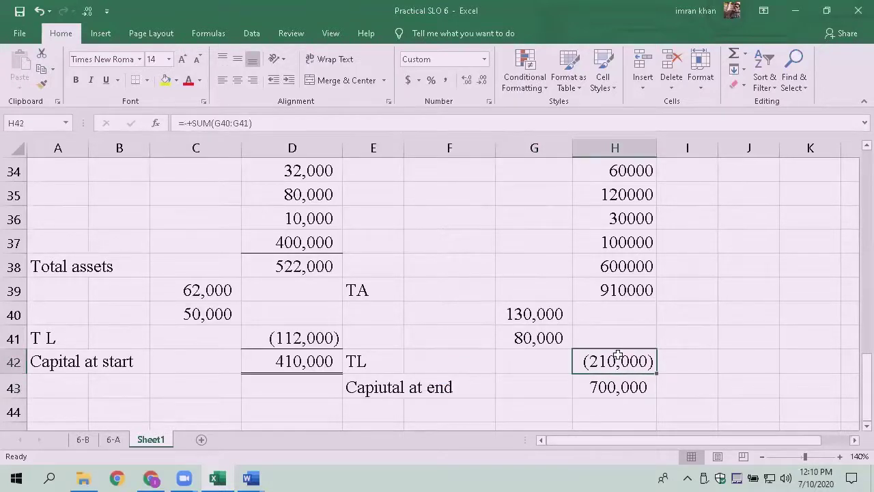
pyautogui.hotkey('ctrl', '1')
pyautogui.click(371, 186)
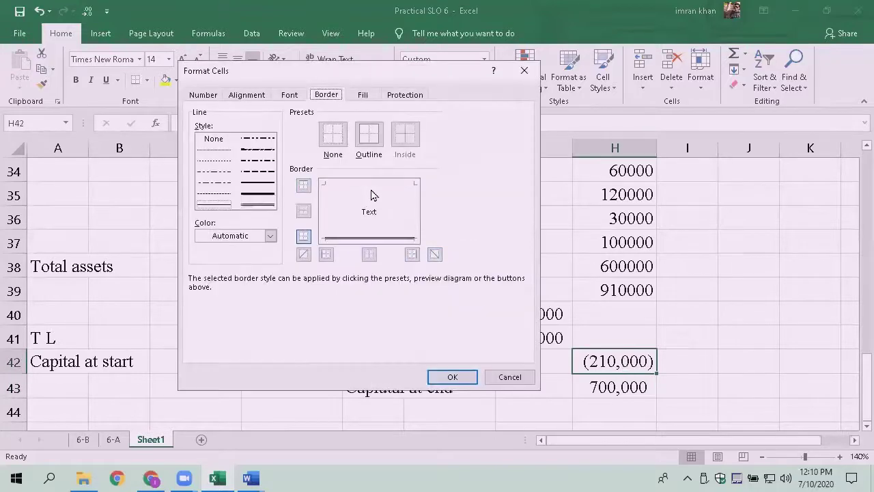
pyautogui.click(383, 241)
pyautogui.click(467, 375)
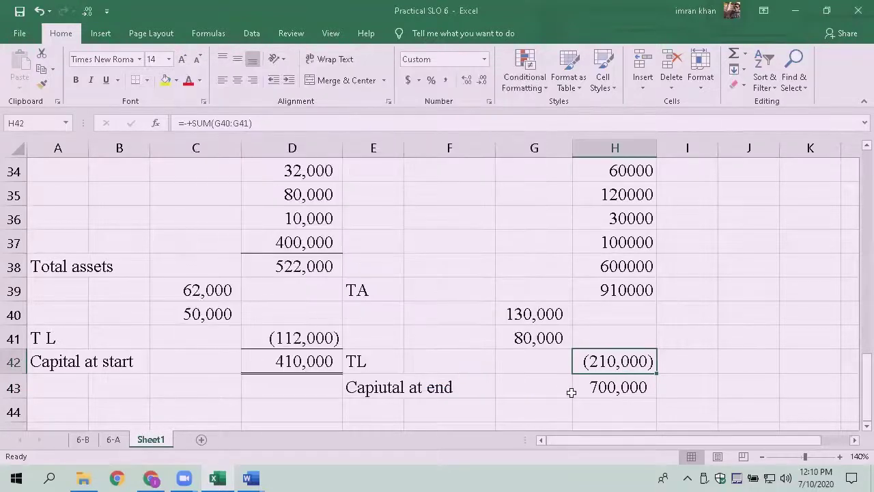
pyautogui.hotkey('ctrl', '1')
pyautogui.click(398, 240)
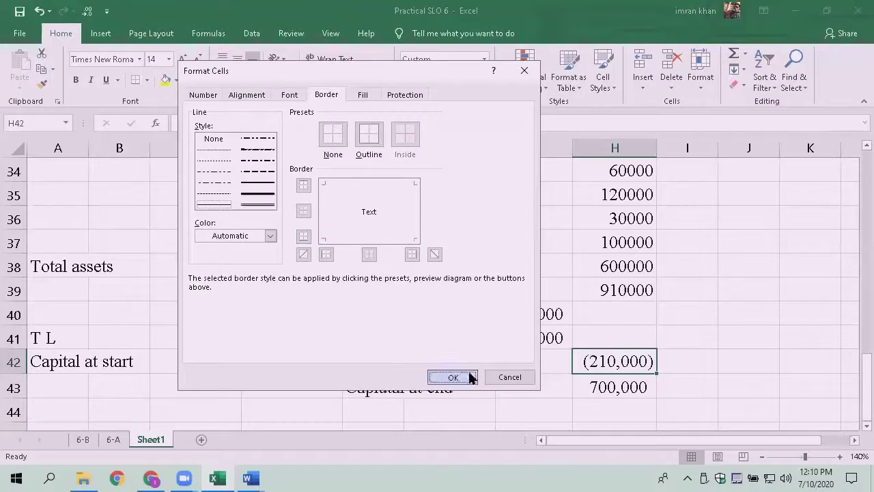
pyautogui.click(470, 376)
# Step: Give the closing capital cell H43 a single top border and a double bottom border
pyautogui.click(607, 387)
pyautogui.hotkey('ctrl', '1')
pyautogui.click(379, 194)
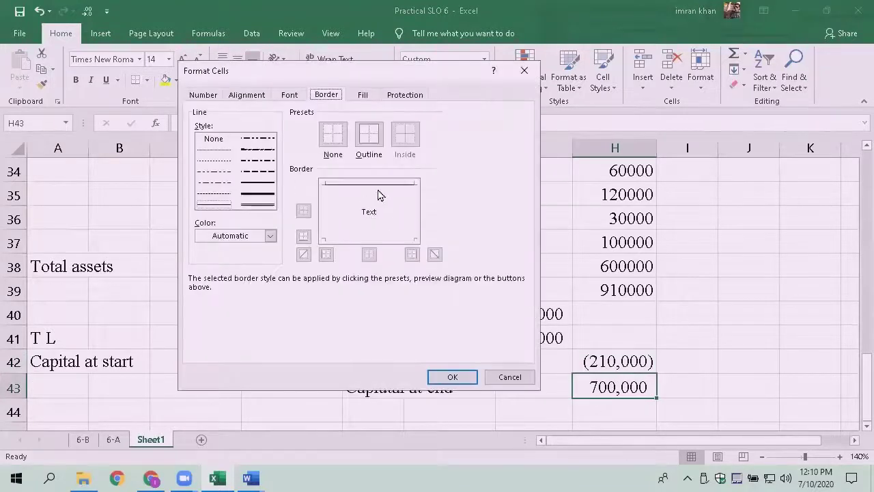
pyautogui.click(259, 204)
pyautogui.click(342, 239)
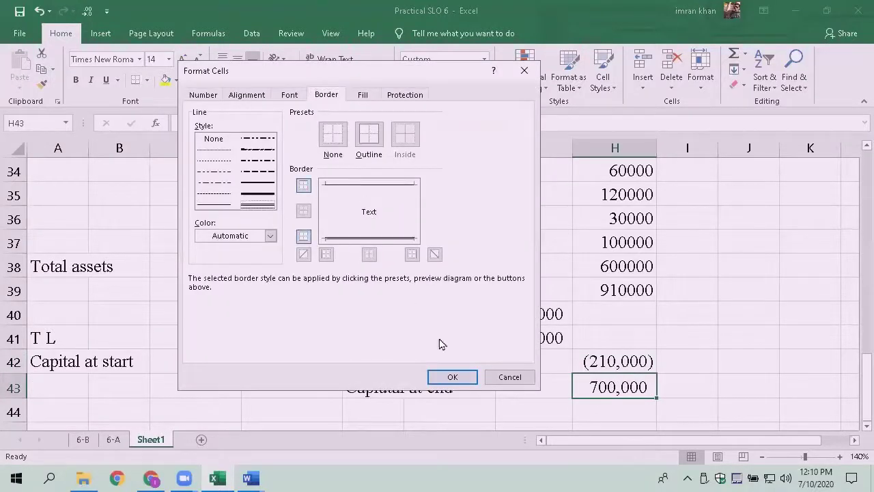
pyautogui.click(455, 378)
pyautogui.click(539, 420)
# Step: Make the closing capital in H43 and the opening capital in D42 bold
pyautogui.click(595, 387)
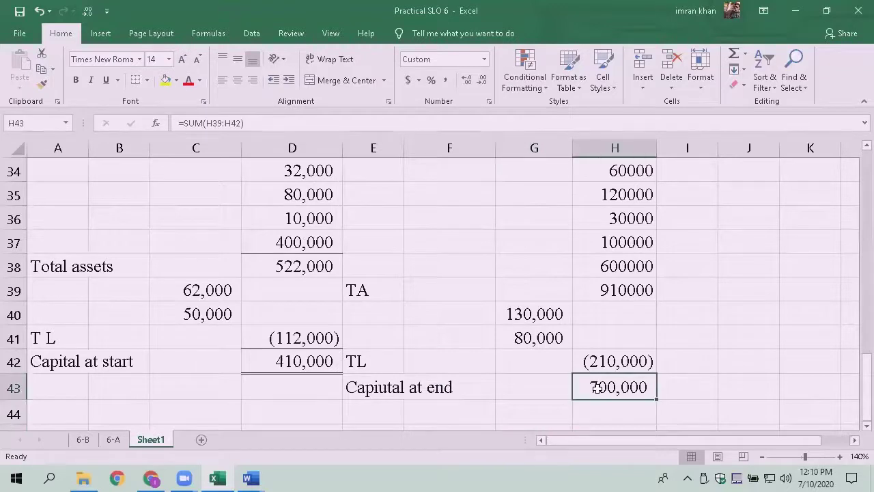
pyautogui.hotkey('ctrl', 'b')
pyautogui.click(313, 363)
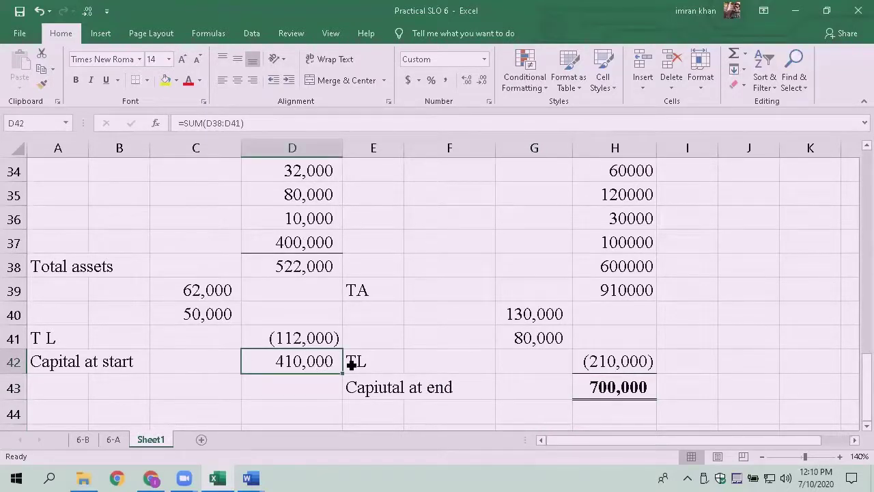
pyautogui.hotkey('ctrl', 'b')
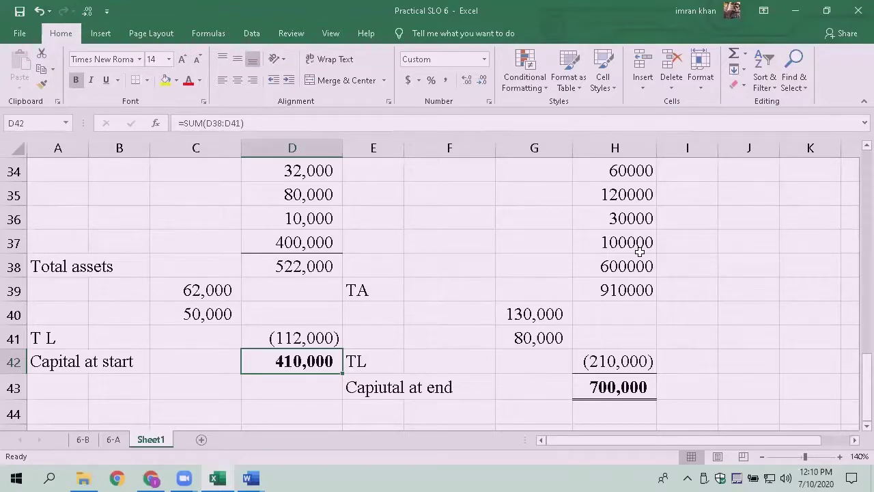
# Step: Review the additional information in the Word question and enter the label "Capital at end" in Excel cell A45
pyautogui.hotkey('alt', 'Tab')
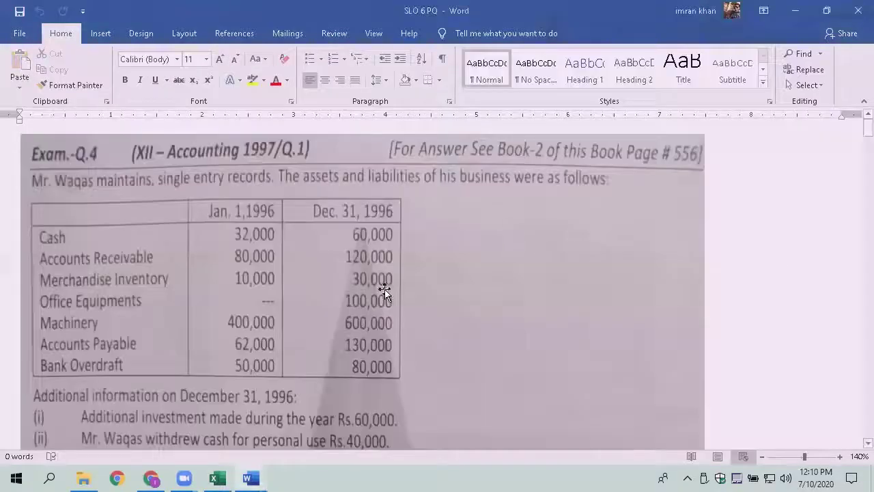
pyautogui.scroll(-2, 239, 359)
pyautogui.scroll(-3, 243, 349)
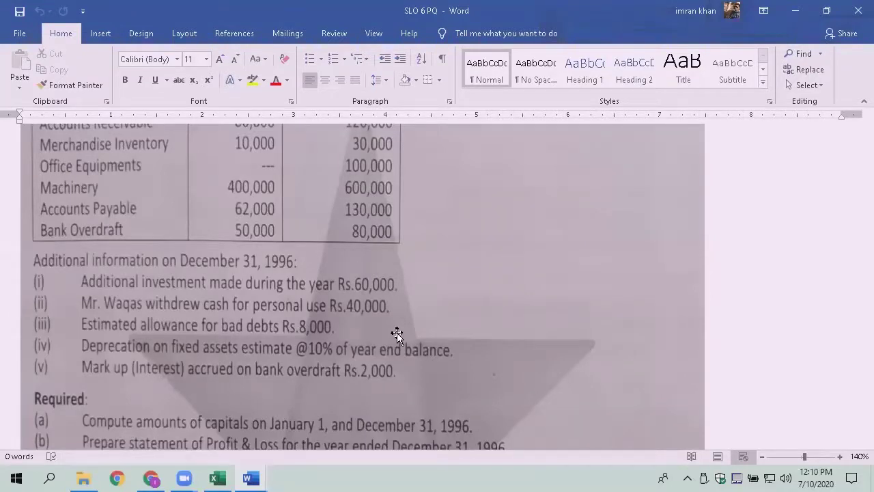
pyautogui.hotkey('alt', 'Tab')
pyautogui.press('Left')
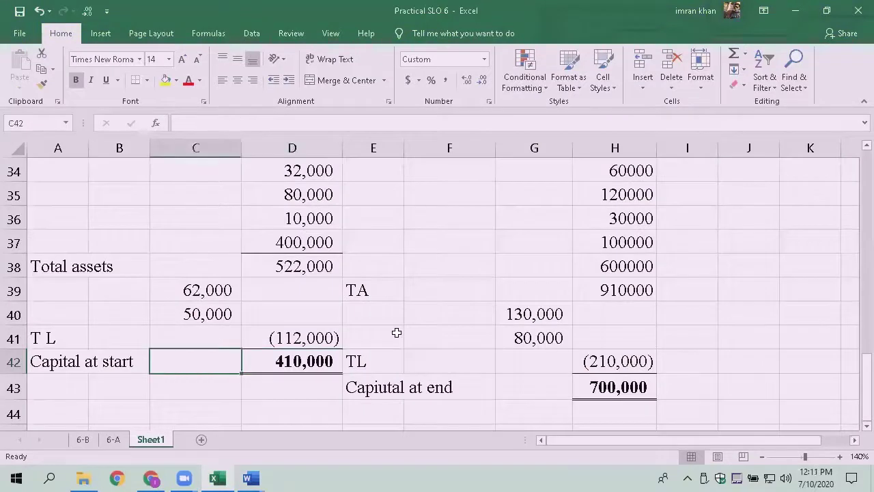
pyautogui.press('Left')
pyautogui.press('Down')
pyautogui.press('Down')
pyautogui.press('Down')
pyautogui.press('Left')
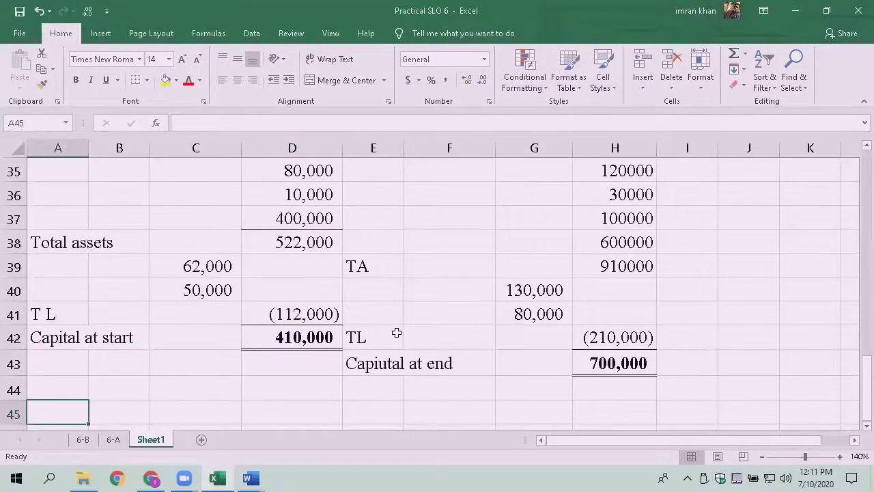
pyautogui.write('Capitalo')
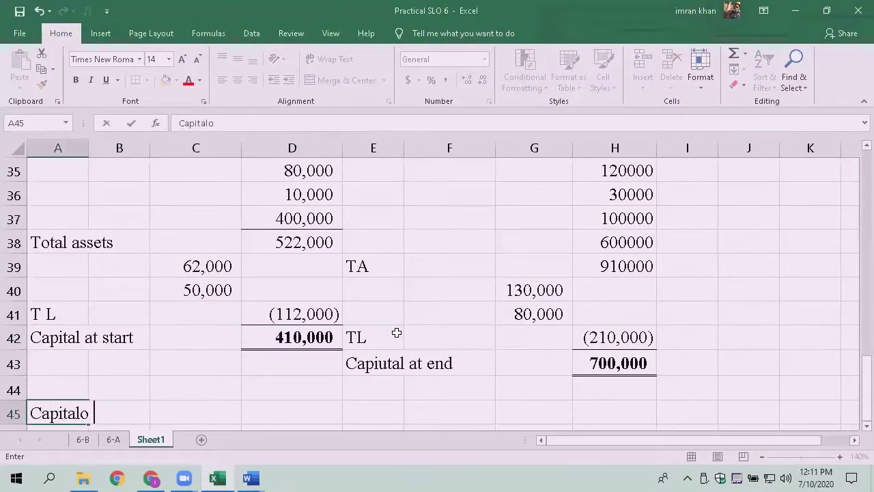
pyautogui.press('BackSpace')
pyautogui.press('BackSpace')
pyautogui.write('at end')
pyautogui.press('Right')
pyautogui.press('Right')
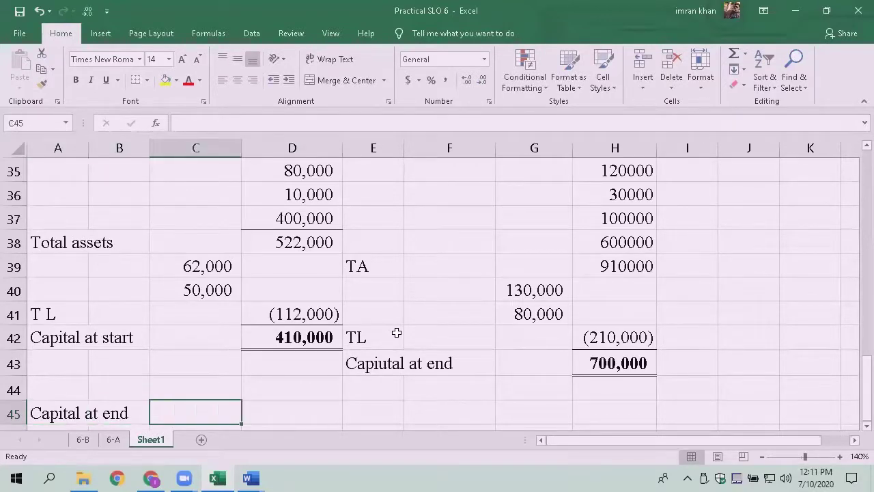
# Step: Recheck the question in Word and enter the closing capital 700000 in Excel cell F45
pyautogui.press('Right')
pyautogui.press('Right')
pyautogui.hotkey('alt', 'Tab')
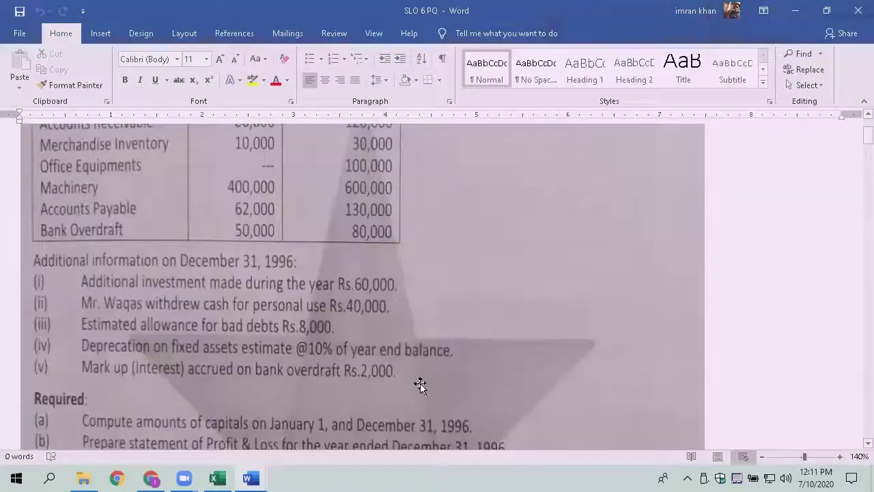
pyautogui.scroll(3, 361, 410)
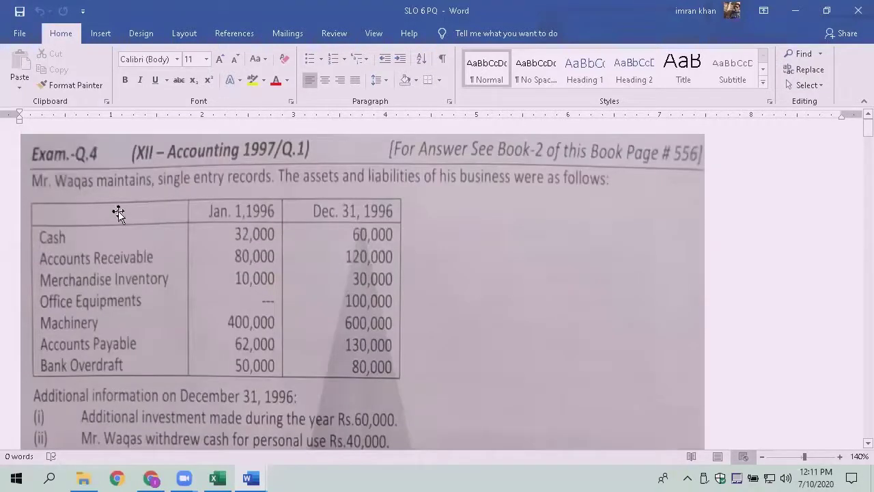
pyautogui.hotkey('alt', 'Tab')
pyautogui.click(55, 417)
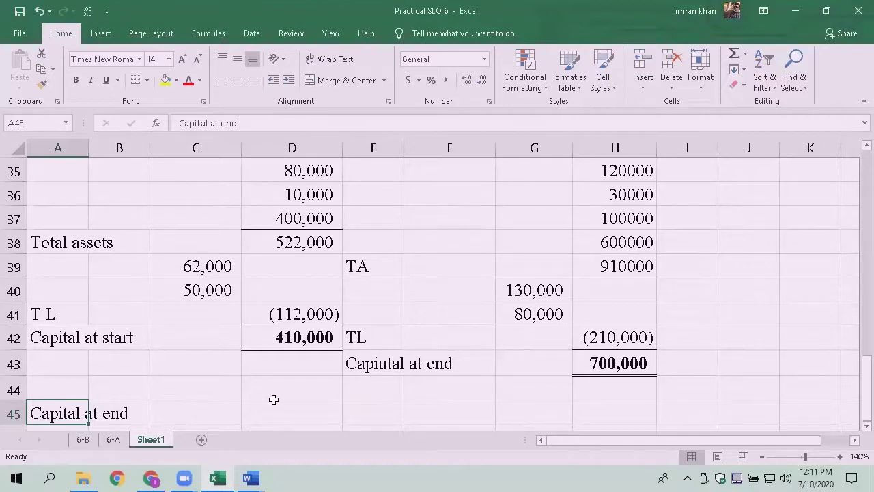
pyautogui.scroll(-1, 273, 400)
pyautogui.press('Right')
pyautogui.press('Right')
pyautogui.press('Right')
pyautogui.press('Right')
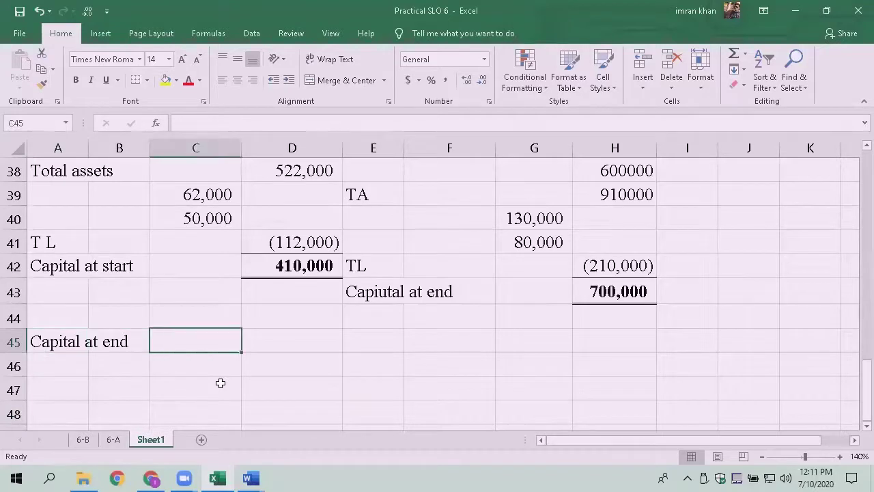
pyautogui.press('Right')
pyautogui.write('700000')
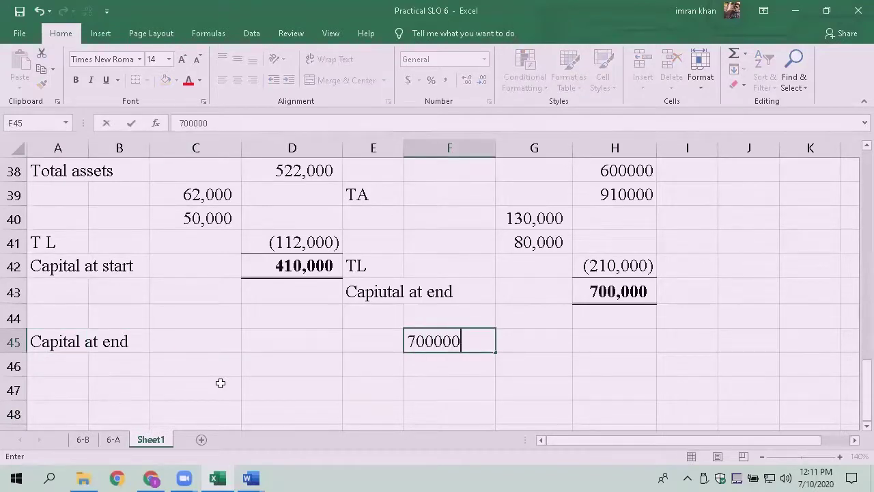
pyautogui.press('Return')
pyautogui.press('Up')
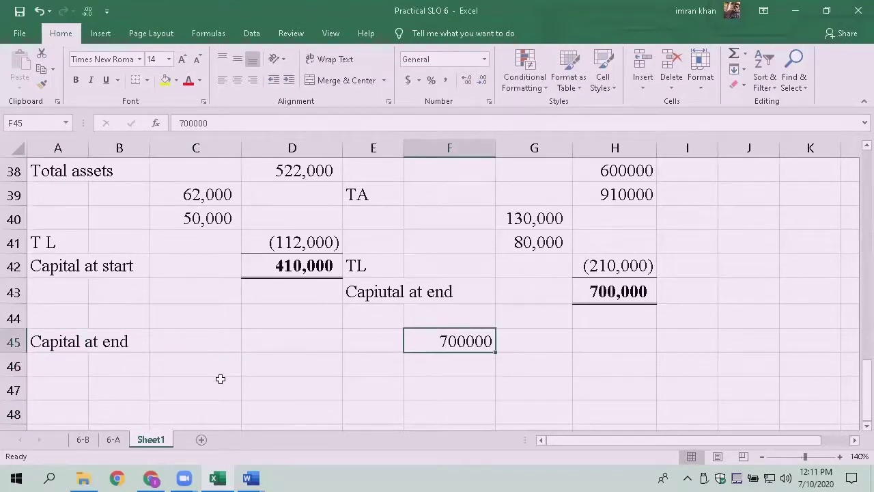
# Step: Format cells D45:F55 with thousands separators and no decimal places
pyautogui.hotkey('shift', 'Down')
pyautogui.hotkey('shift', 'Down')
pyautogui.hotkey('shift', 'Down')
pyautogui.hotkey('shift', 'Down')
pyautogui.hotkey('shift', 'Down')
pyautogui.hotkey('shift', 'Down')
pyautogui.hotkey('shift', 'Down')
pyautogui.hotkey('shift', 'Down')
pyautogui.hotkey('shift', 'Down')
pyautogui.hotkey('shift', 'Down')
pyautogui.hotkey('shift', 'Left')
pyautogui.hotkey('shift', 'Left')
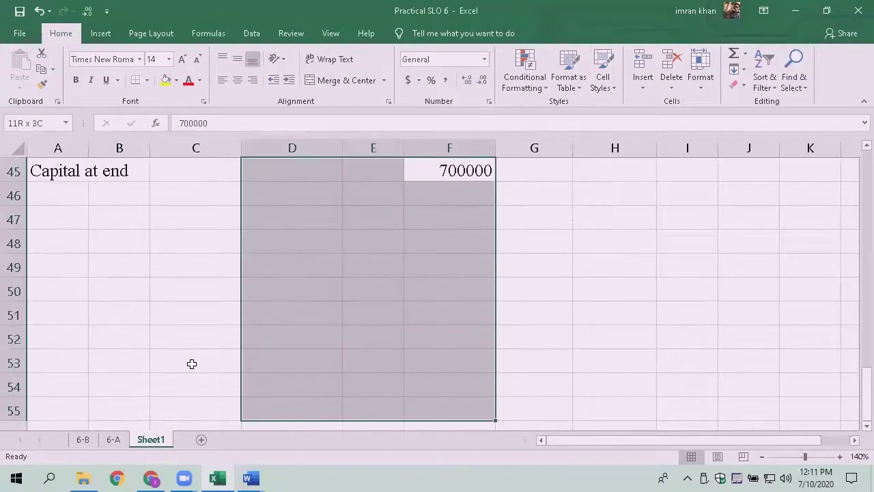
pyautogui.click(447, 81)
pyautogui.click(482, 80)
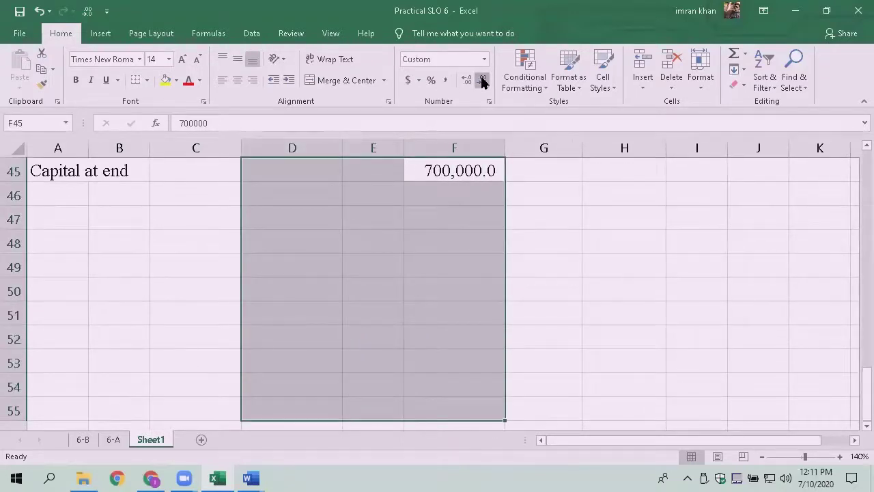
pyautogui.click(483, 80)
# Step: Enter the label "Add: drawing" in cell A46, correcting its spelling
pyautogui.press('Down')
pyautogui.press('Left')
pyautogui.press('Left')
pyautogui.press('Left')
pyautogui.press('Left')
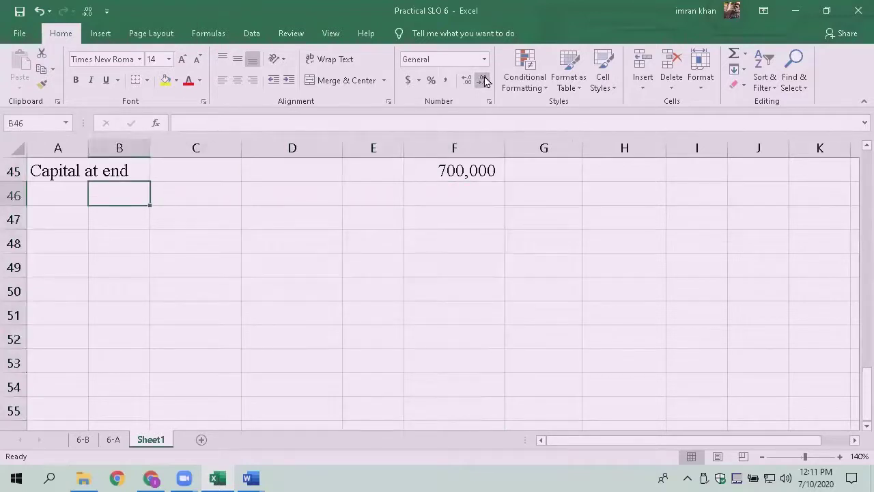
pyautogui.press('Left')
pyautogui.write('Add: ')
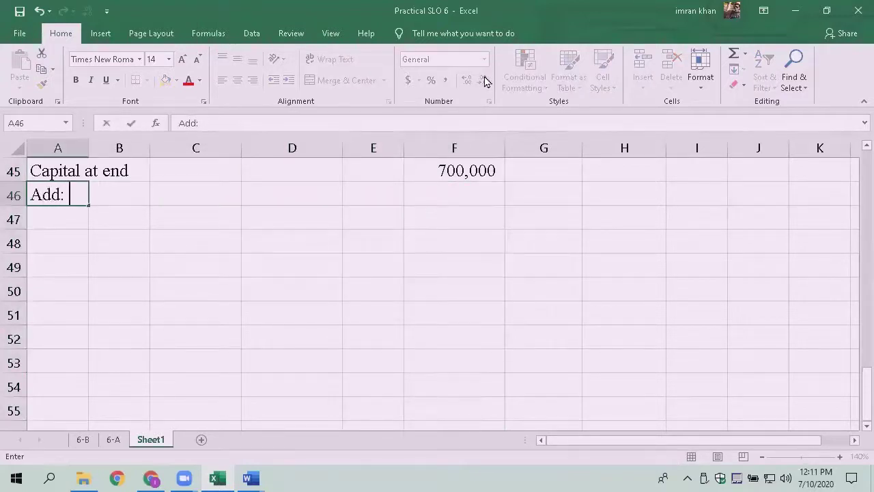
pyautogui.write('drwaing')
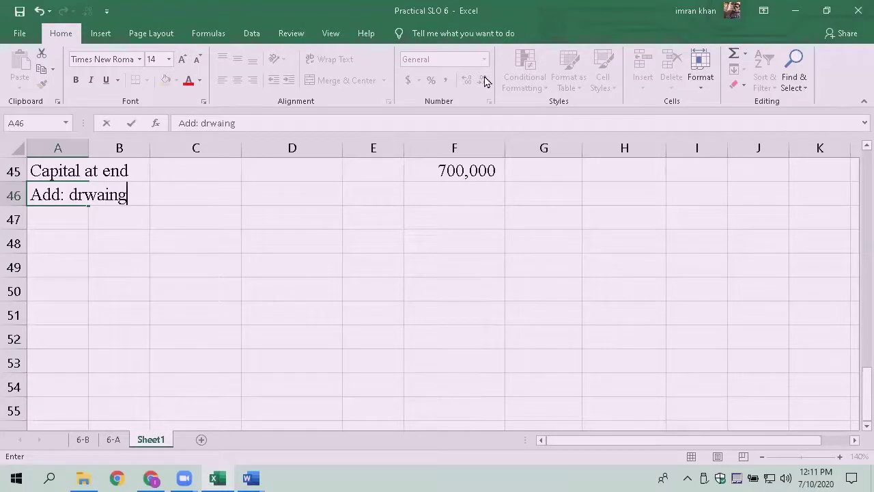
pyautogui.press('Return')
pyautogui.press('Up')
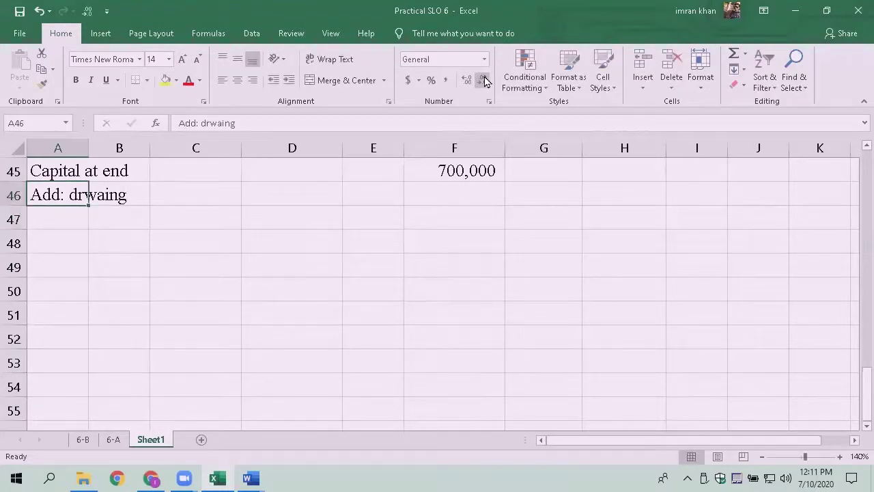
pyautogui.press('Right')
pyautogui.press('Right')
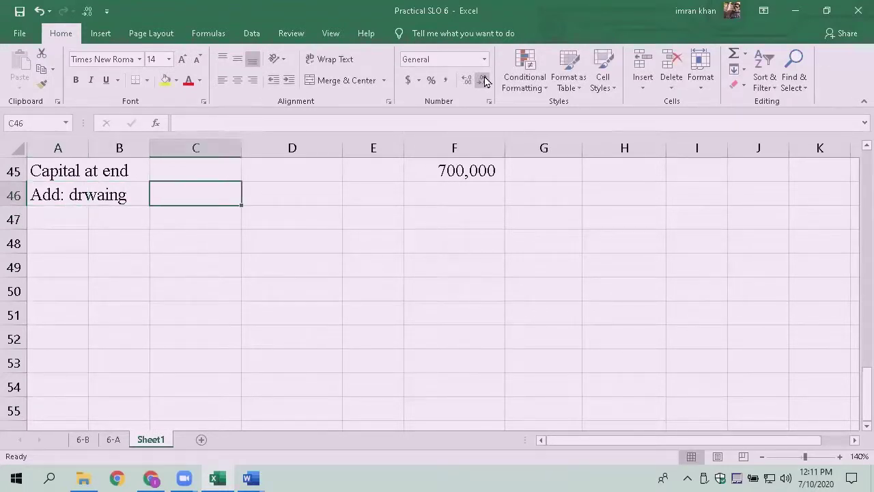
pyautogui.press('Left')
pyautogui.press('Left')
pyautogui.press('F2')
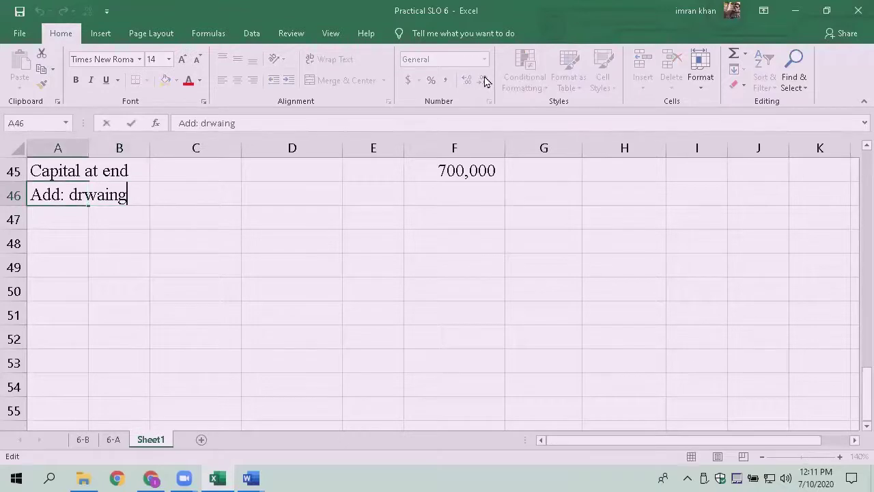
pyautogui.press('BackSpace')
pyautogui.press('BackSpace')
pyautogui.press('BackSpace')
pyautogui.press('BackSpace')
pyautogui.press('BackSpace')
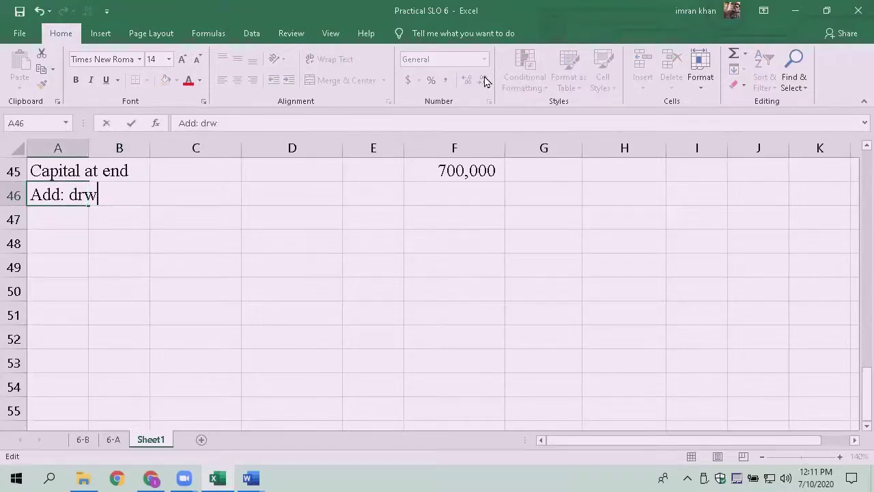
pyautogui.write('awing')
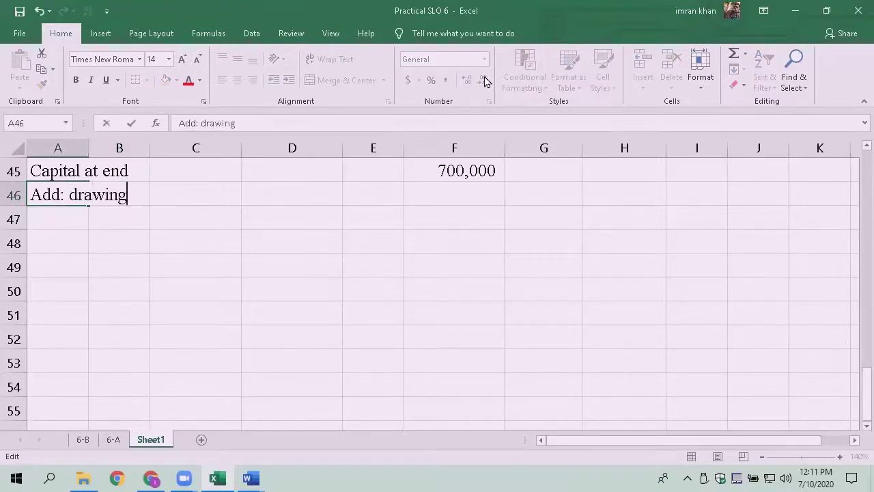
pyautogui.press('Tab')
# Step: Check the cash withdrawn for personal use in the Word question and enter 40000 in Excel cell F46
pyautogui.press('Right')
pyautogui.press('Right')
pyautogui.press('Right')
pyautogui.press('Right')
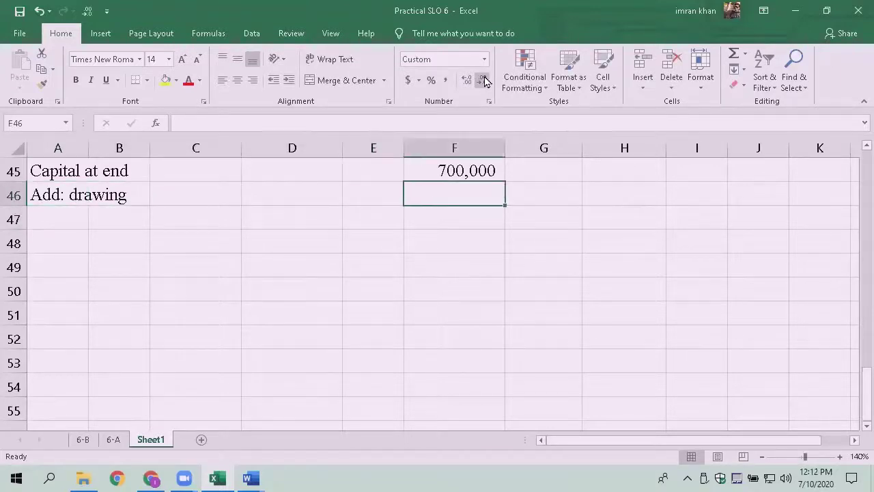
pyautogui.click(482, 81)
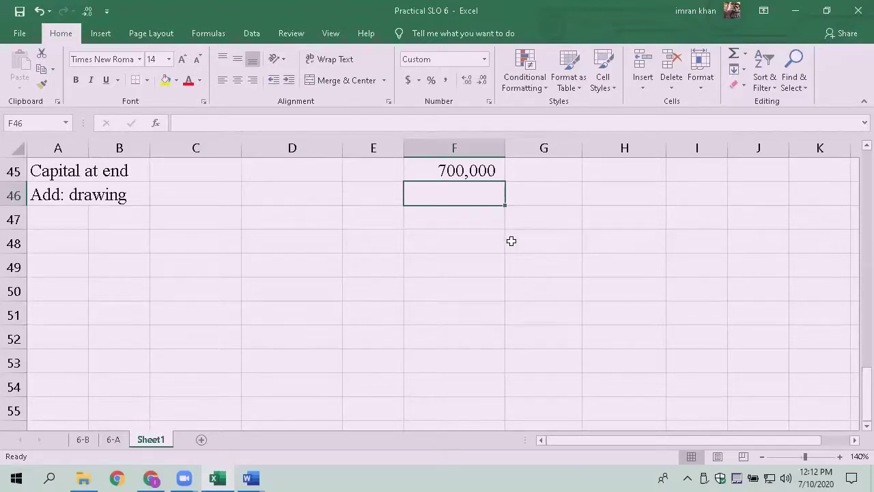
pyautogui.press('Left')
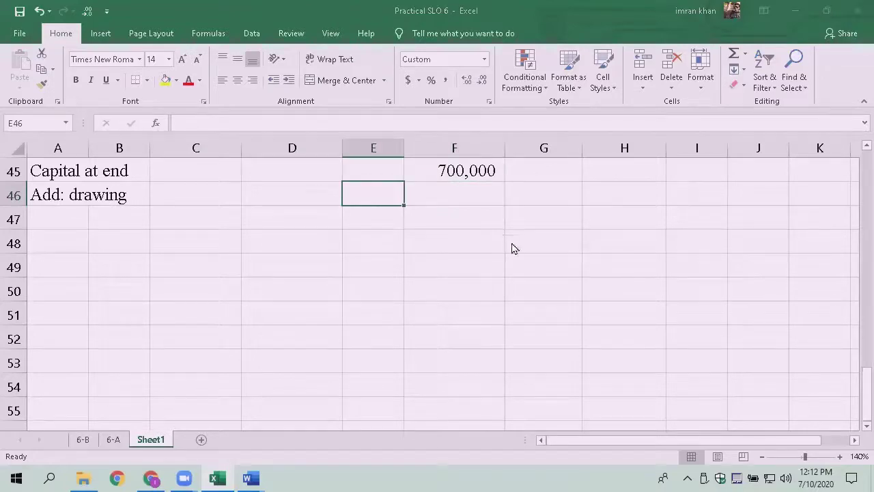
pyautogui.hotkey('alt', 'Tab')
pyautogui.scroll(-1, 503, 248)
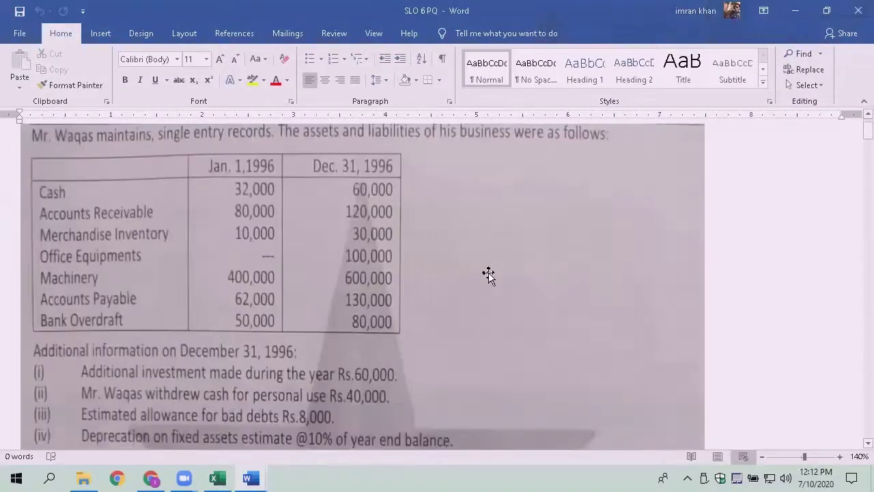
pyautogui.hotkey('alt', 'Tab')
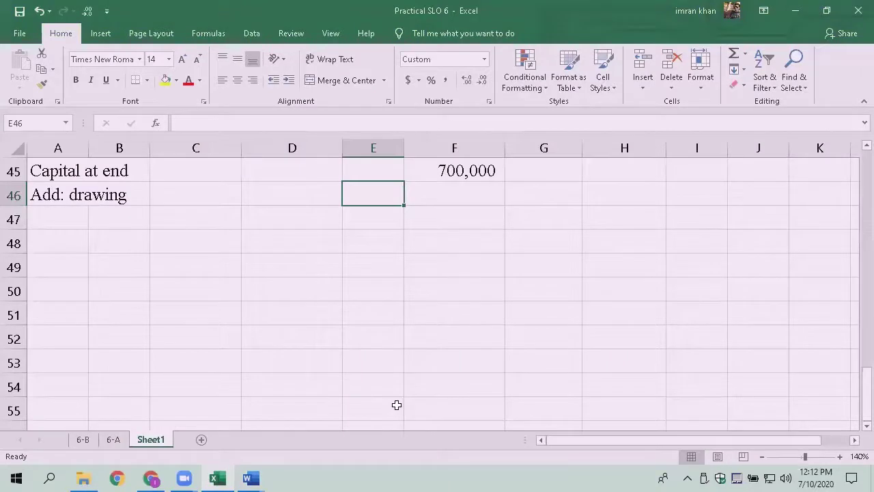
pyautogui.press('Right')
pyautogui.write('40000')
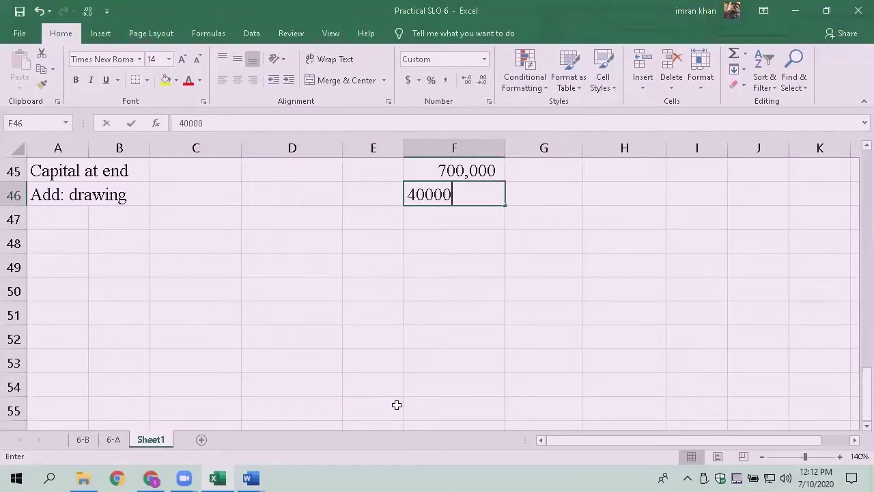
pyautogui.press('Return')
# Step: Sum F45:F46 in cell F47 and enter the label "Total capital" in A47
pyautogui.hotkey('alt', '=')
pyautogui.press('Return')
pyautogui.press('Up')
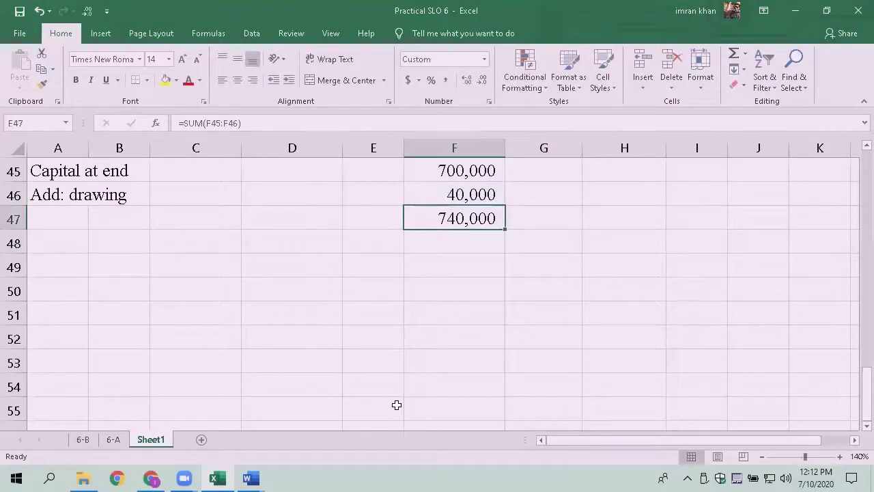
pyautogui.press('Left')
pyautogui.press('Left')
pyautogui.press('Left')
pyautogui.press('Left')
pyautogui.press('Left')
pyautogui.write('To')
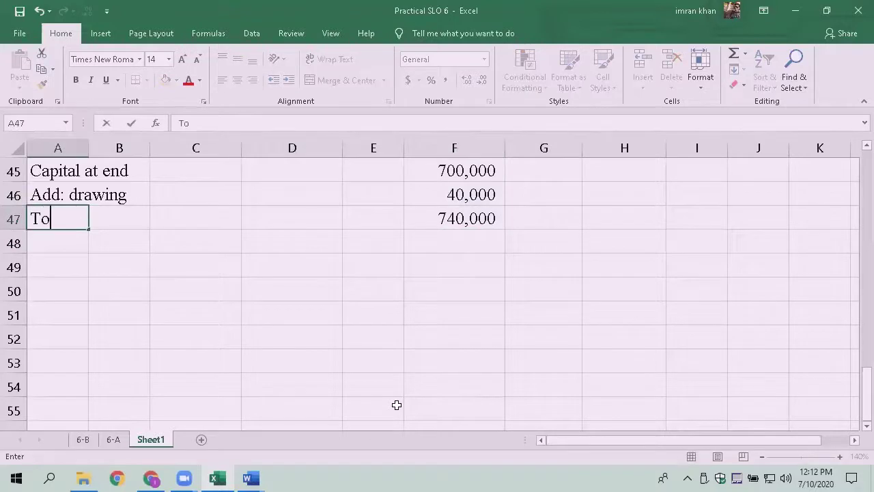
pyautogui.write('tal capital')
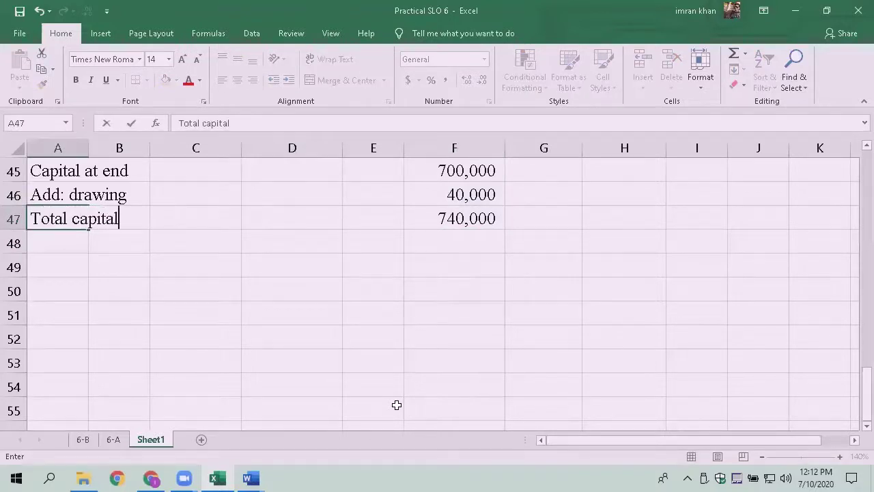
pyautogui.press('Return')
# Step: Add a single top border to the total capital cell F47
pyautogui.press('Up')
pyautogui.press('Right')
pyautogui.press('Right')
pyautogui.press('Right')
pyautogui.press('Right')
pyautogui.press('Right')
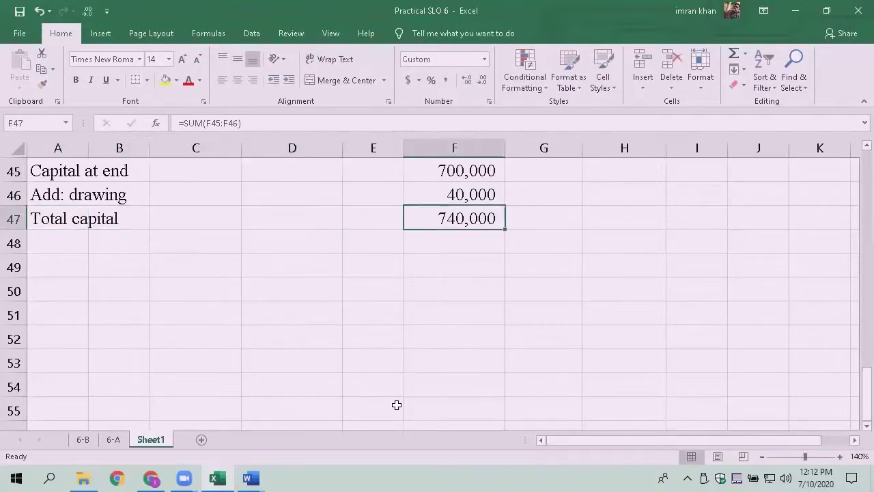
pyautogui.hotkey('ctrl', '1')
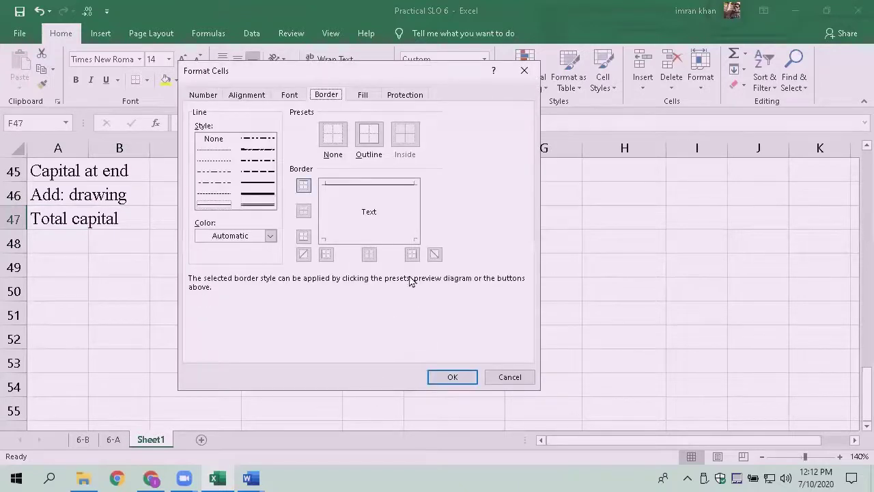
pyautogui.click(452, 376)
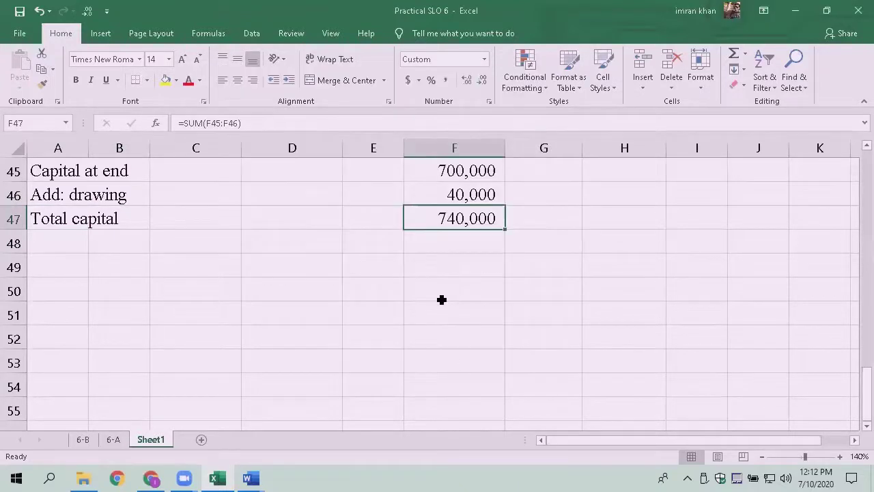
# Step: Enter the label "Less: Additional Investment" in cell A48
pyautogui.click(66, 250)
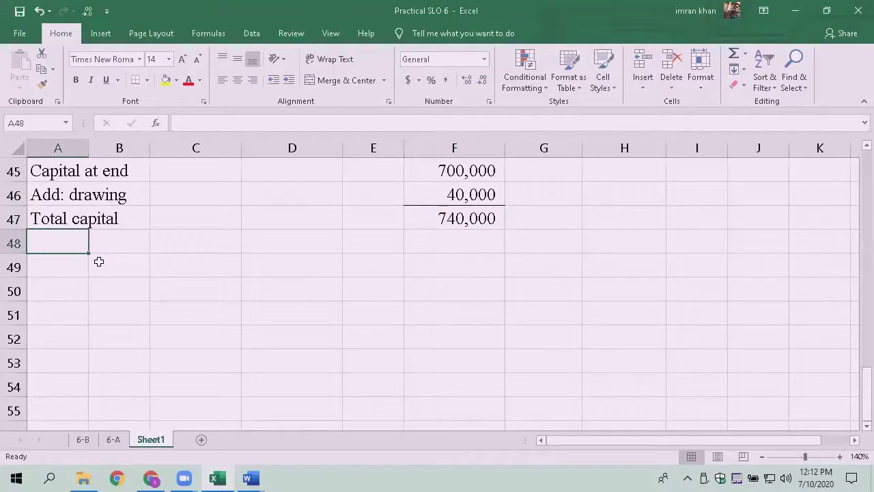
pyautogui.write('Less: ')
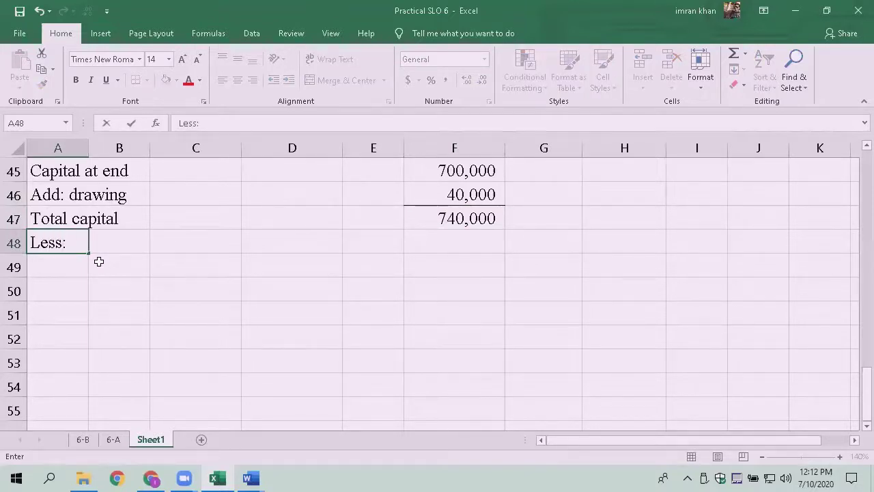
pyautogui.write('Addit')
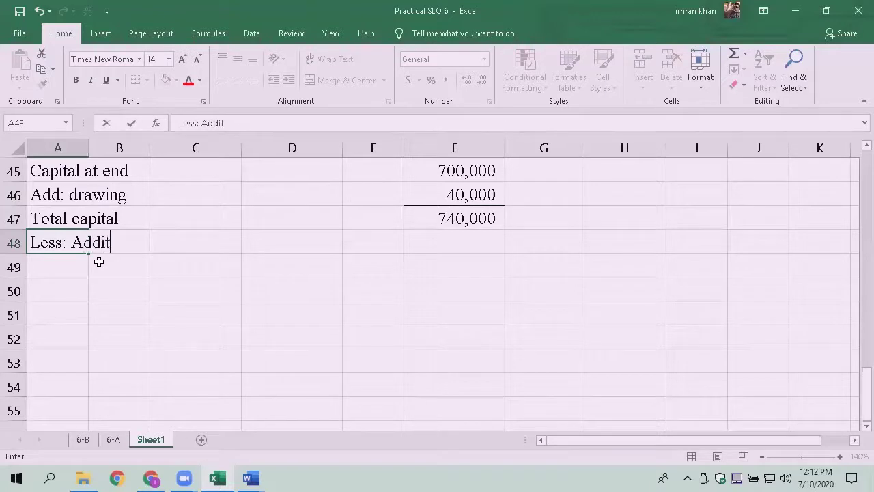
pyautogui.write('ional Investment')
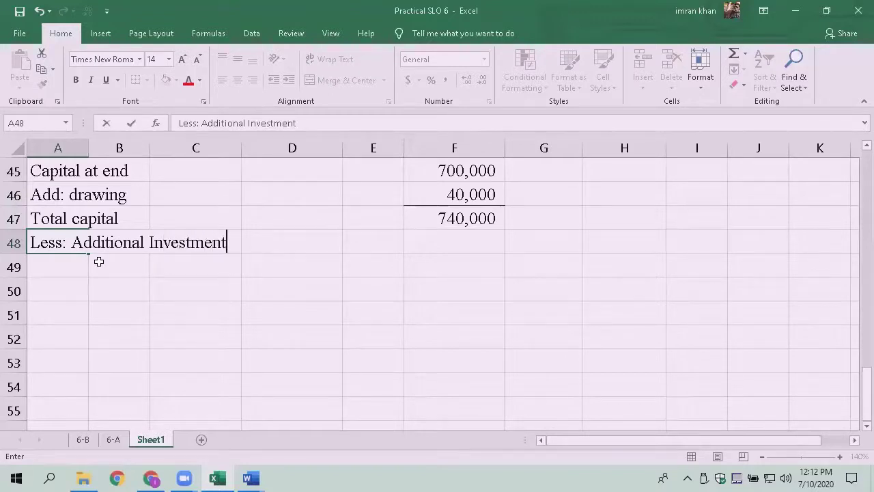
pyautogui.press('Return')
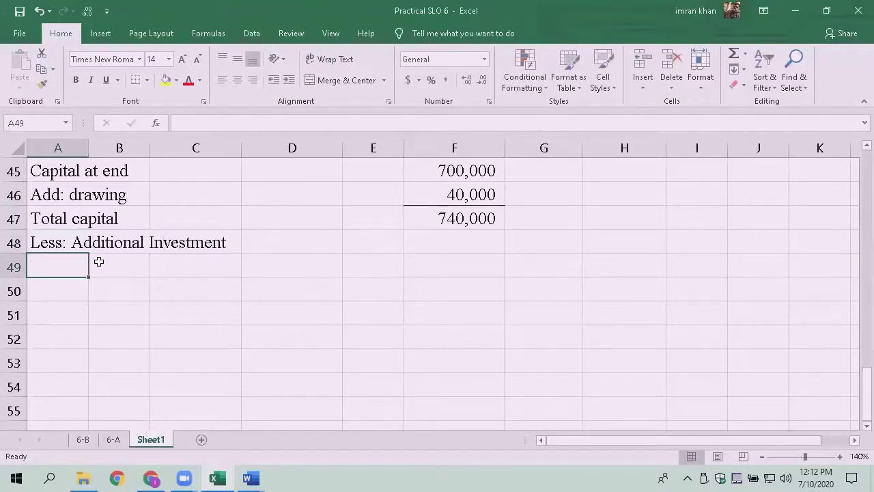
# Step: Enter the indented label "Capital at start" in cell A49, without a stray trailing character
pyautogui.write('Capital ')
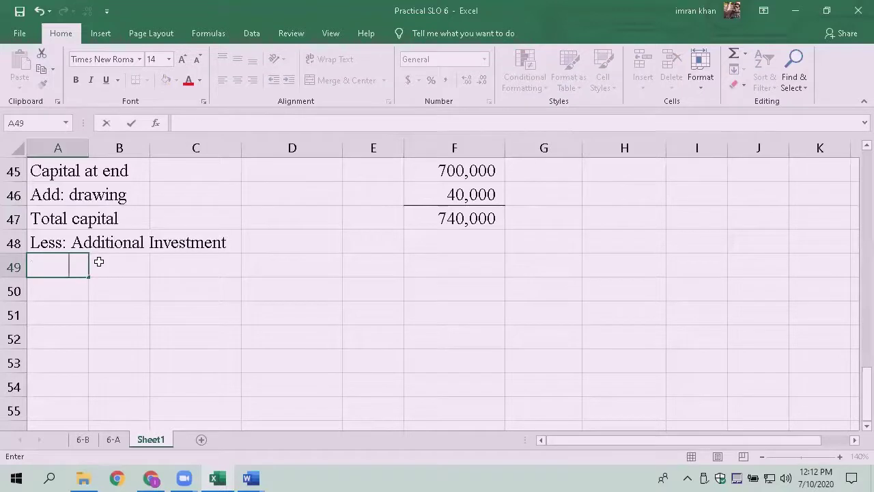
pyautogui.write('at start\\')
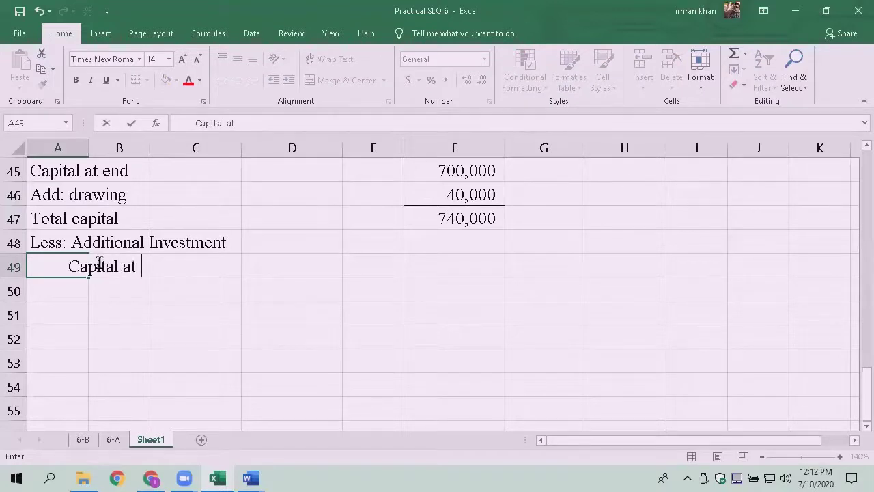
pyautogui.press('Return')
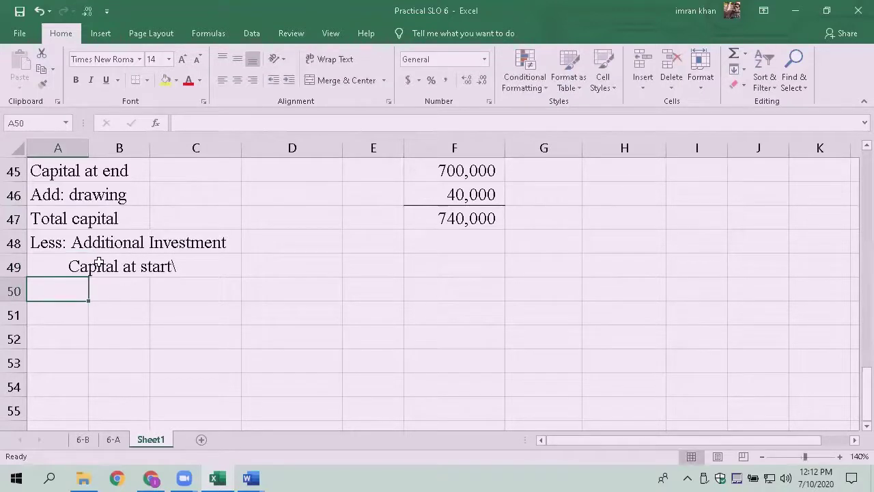
pyautogui.press('Up')
pyautogui.press('F2')
pyautogui.press('BackSpace')
pyautogui.press('Tab')
# Step: Check the additional investment in the Word question and enter 60,000 in Excel cell E48
pyautogui.press('Right')
pyautogui.press('Right')
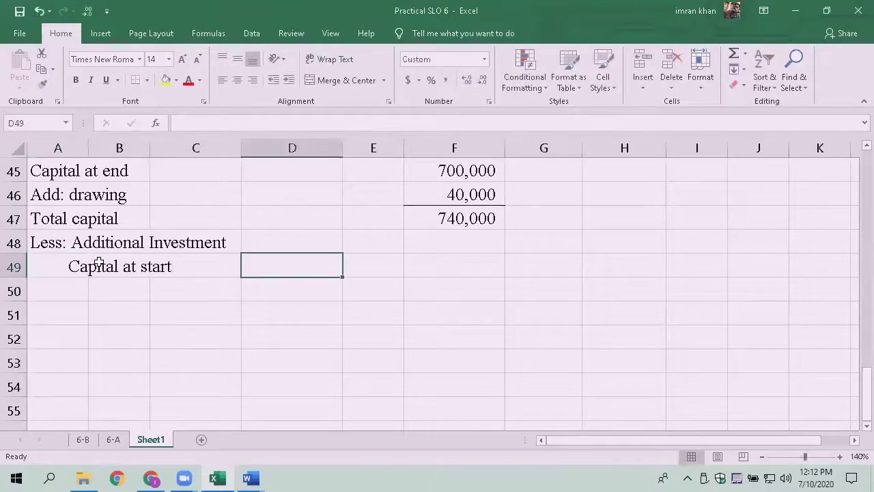
pyautogui.press('Up')
pyautogui.press('Right')
pyautogui.hotkey('alt', 'Tab')
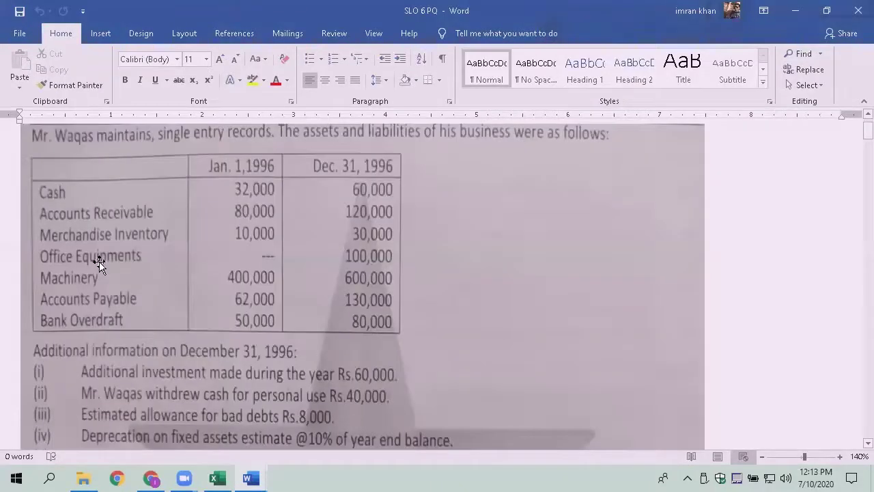
pyautogui.hotkey('alt', 'Tab')
pyautogui.write('60,000')
pyautogui.press('Return')
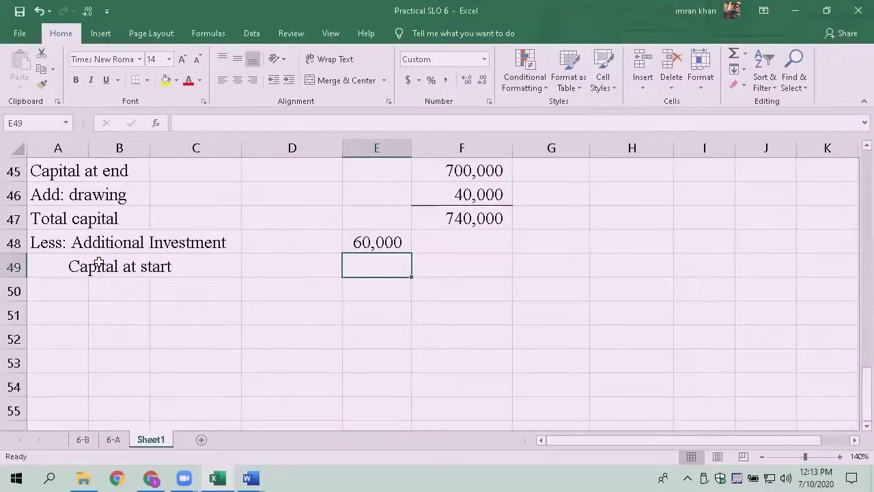
# Step: Enter the capital at start, 410,000, in cell E49
pyautogui.scroll(2, 218, 261)
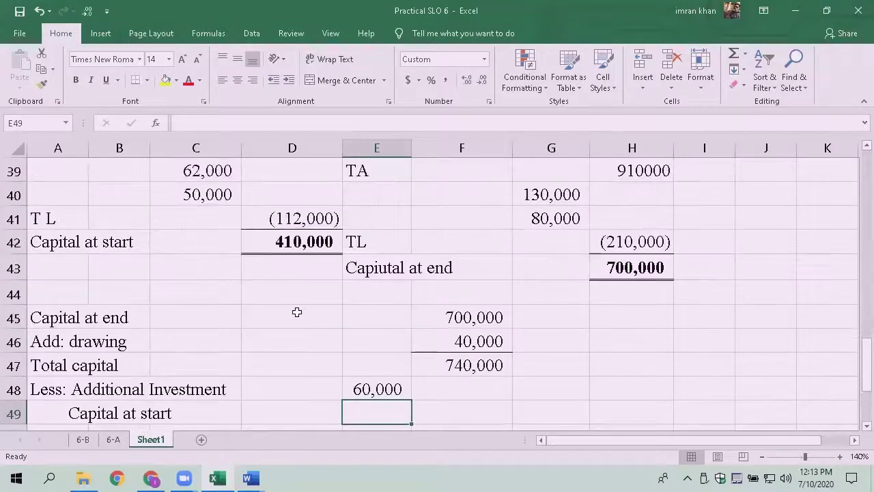
pyautogui.write('410000')
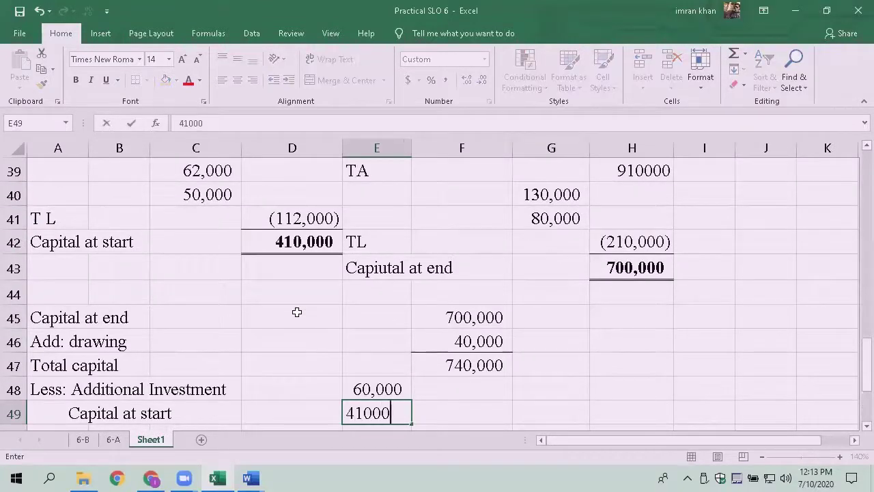
pyautogui.press('Return')
pyautogui.press('Up')
# Step: Add the additional investment and capital at start in cell F49 with the formula =SUM(E48:E49)
pyautogui.press('Right')
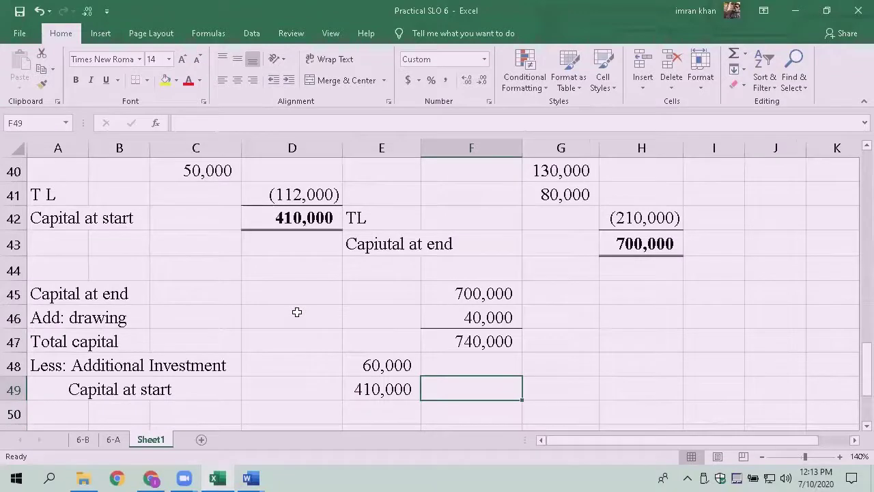
pyautogui.write('=SUM(')
pyautogui.press('Left')
pyautogui.press('Left')
pyautogui.press('Right')
pyautogui.press('Up')
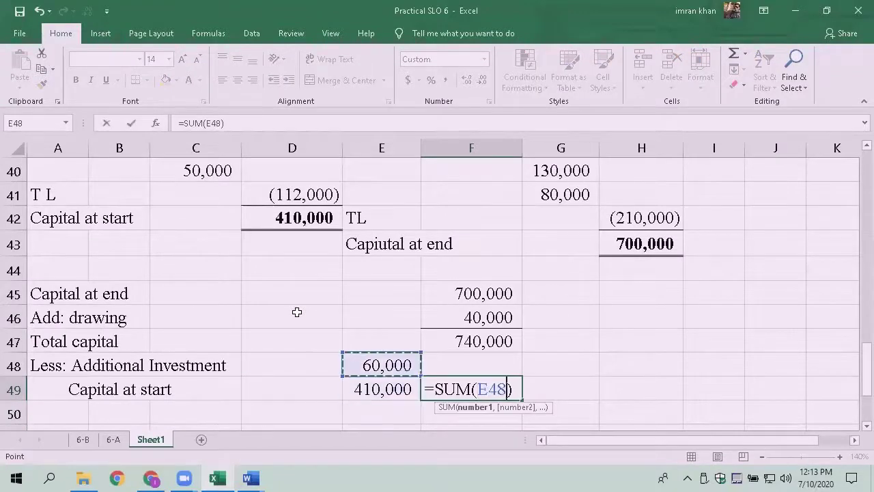
pyautogui.hotkey('shift', 'Down')
pyautogui.press('Return')
pyautogui.press('Up')
pyautogui.press('Down')
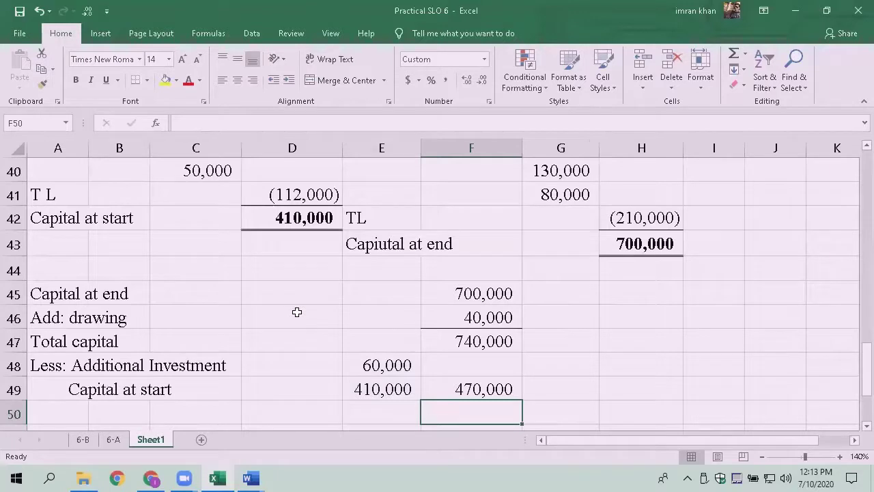
# Step: Make the sum in cell F49 negative by putting a minus sign before SUM in its formula
pyautogui.press('Up')
pyautogui.press('F2')
pyautogui.press('Left')
pyautogui.press('Left')
pyautogui.press('Left')
pyautogui.press('Left')
pyautogui.press('Left')
pyautogui.press('Left')
pyautogui.press('Left')
pyautogui.press('Left')
pyautogui.press('Left')
pyautogui.press('Left')
pyautogui.press('Left')
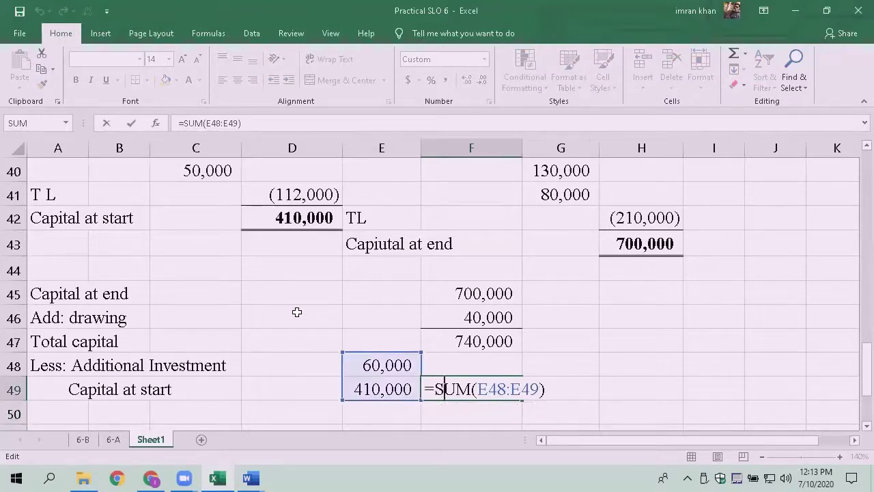
pyautogui.write('-')
pyautogui.press('Return')
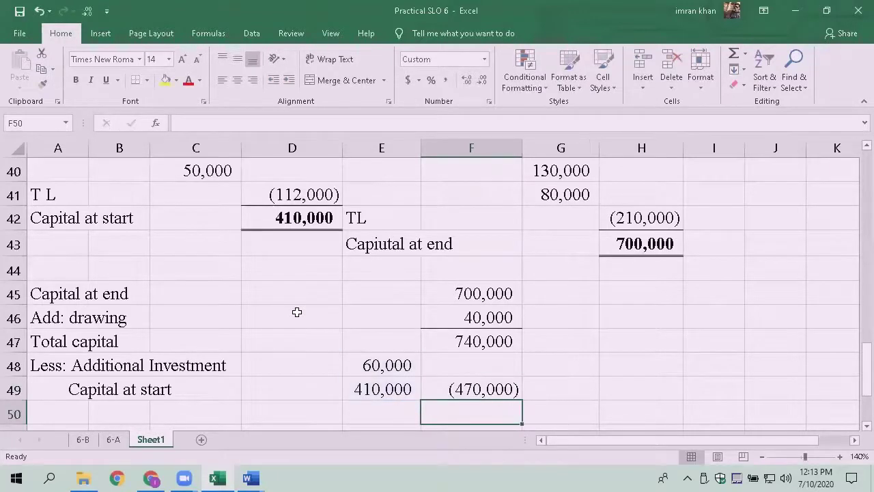
# Step: Calculate the profit in cell F50 with the formula =SUM(F47:F49)
pyautogui.hotkey('alt', '=')
pyautogui.hotkey('shift', 'Up')
pyautogui.hotkey('shift', 'Up')
pyautogui.press('Return')
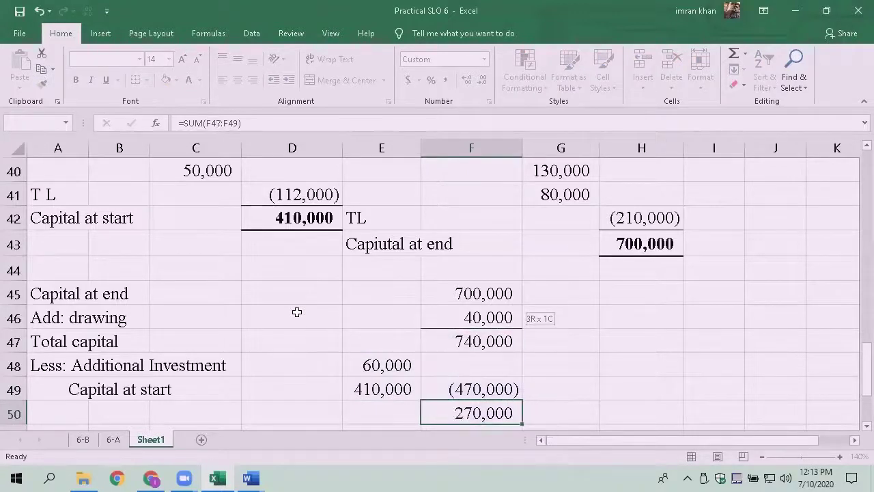
pyautogui.press('Down')
pyautogui.press('Up')
# Step: Enter the label "Unadjusted profit" in cell A50
pyautogui.press('Left')
pyautogui.press('Left')
pyautogui.press('Left')
pyautogui.press('Left')
pyautogui.press('Left')
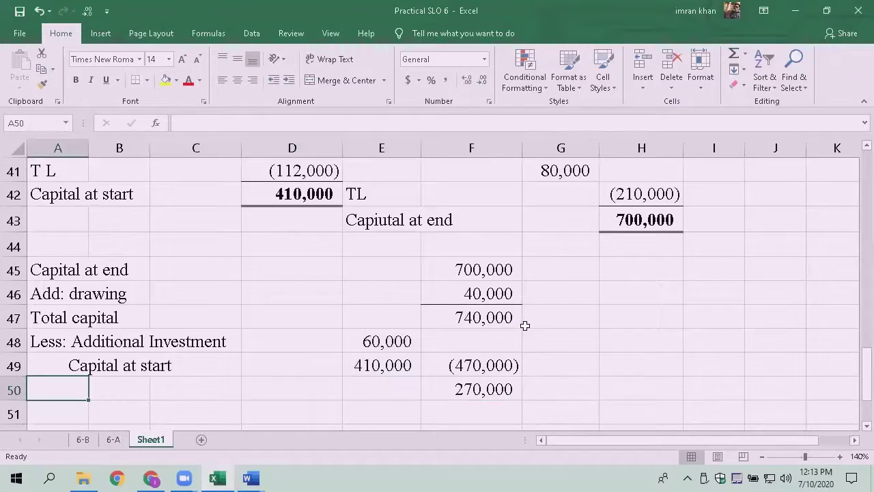
pyautogui.scroll(-1, 524, 323)
pyautogui.scroll(1, 524, 323)
pyautogui.write('Una')
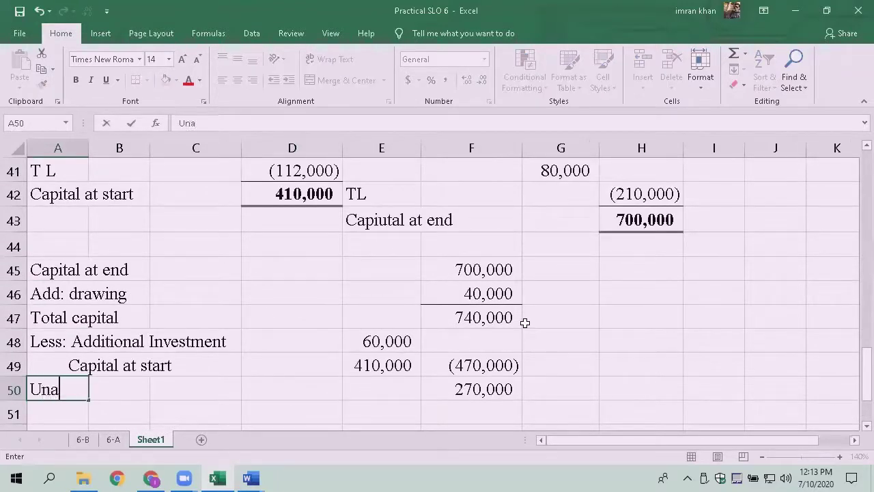
pyautogui.write('djusted')
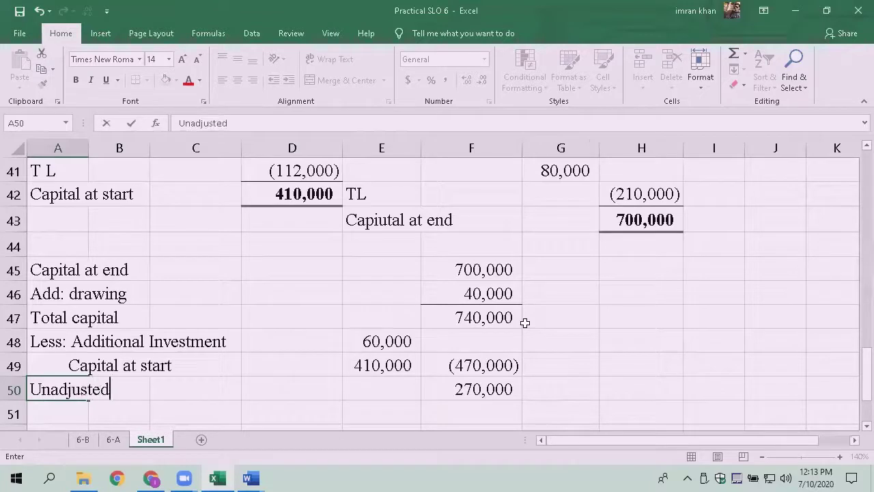
pyautogui.write(' profit')
pyautogui.press('Return')
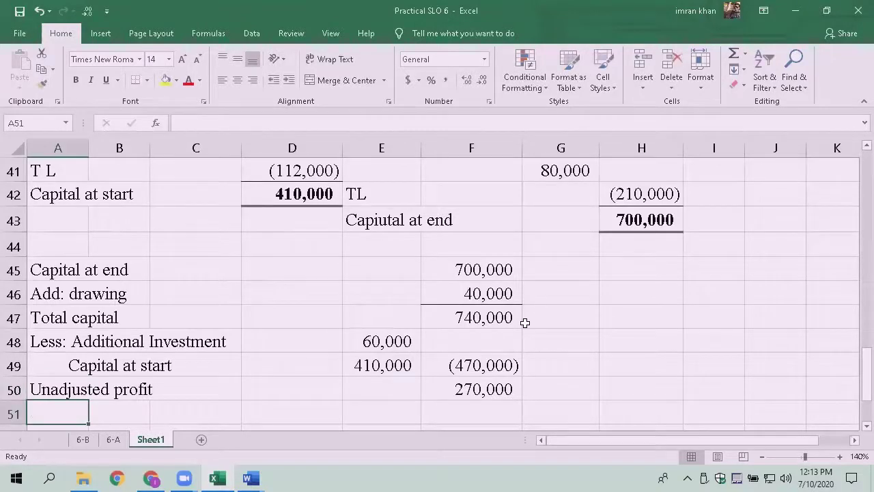
# Step: Add a single top border to the unadjusted profit cell F50
pyautogui.click(511, 389)
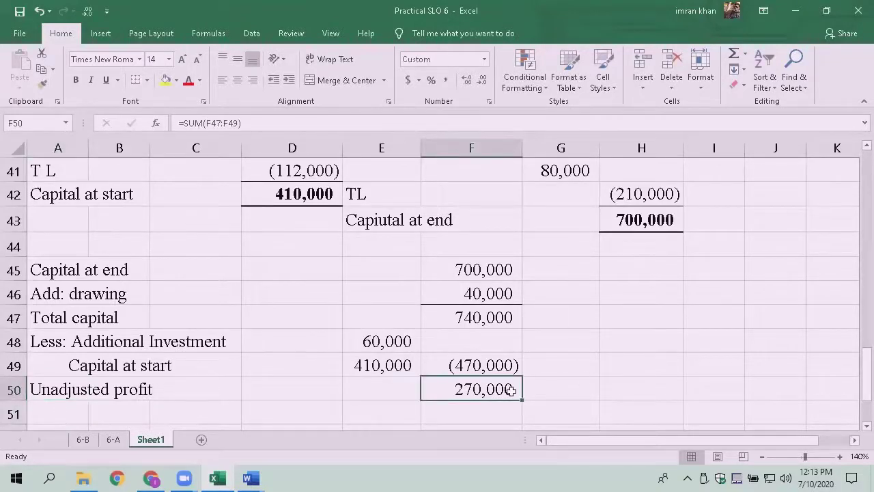
pyautogui.hotkey('ctrl', '1')
pyautogui.click(374, 185)
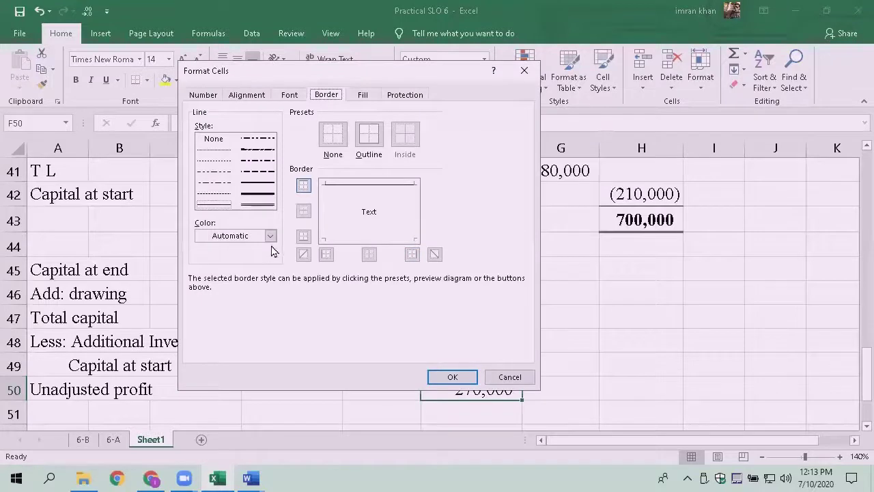
pyautogui.click(452, 377)
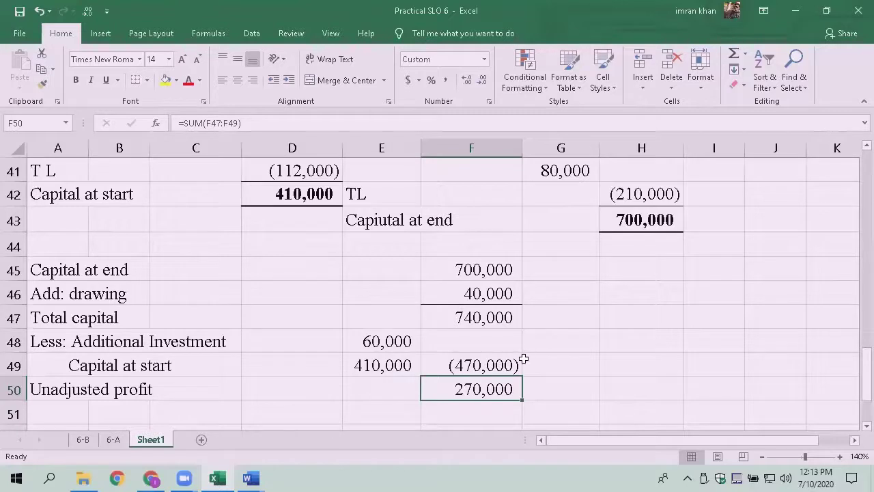
# Step: Enter the label "Less: Depreciation Expense" in cell A51
pyautogui.scroll(-1, 403, 382)
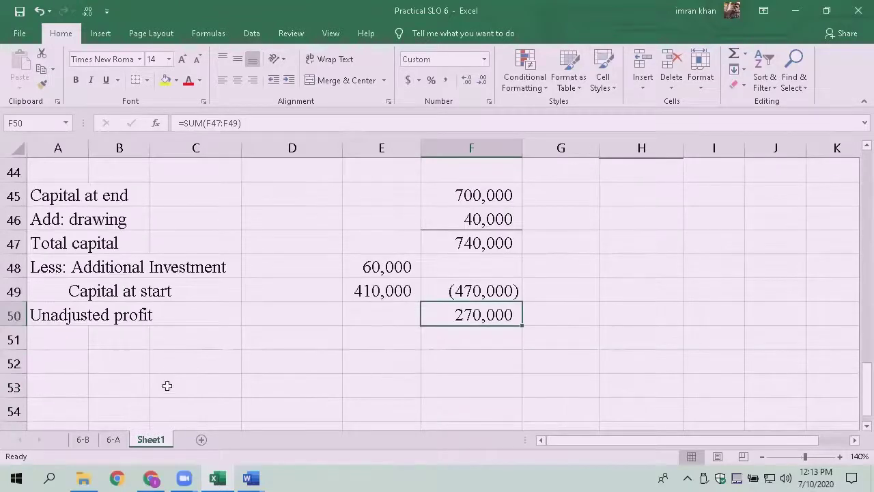
pyautogui.click(66, 337)
pyautogui.write('Less: ')
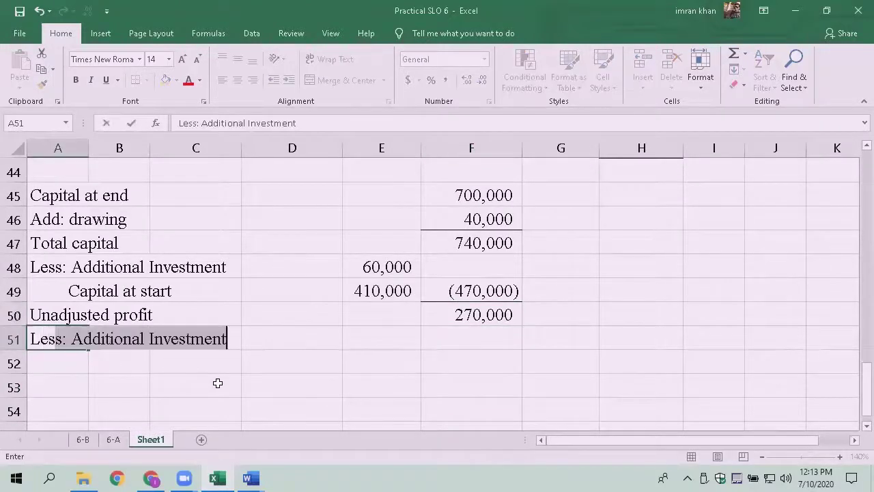
pyautogui.write('D')
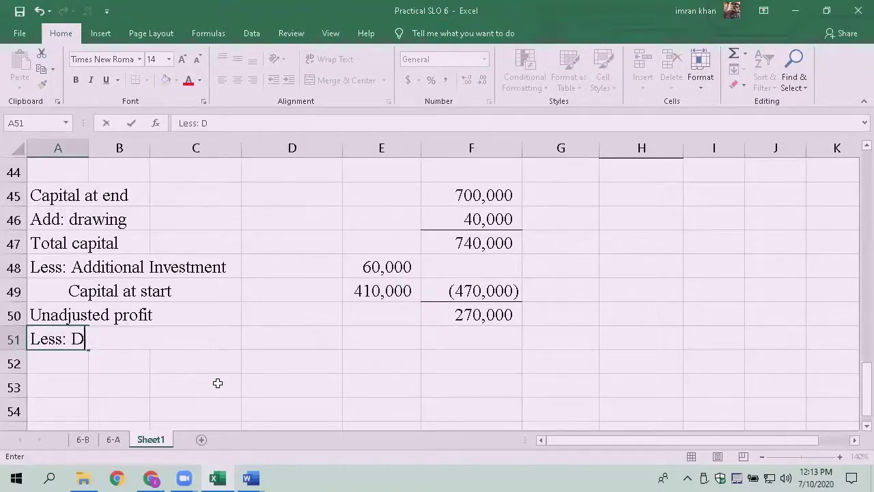
pyautogui.write('epreciat')
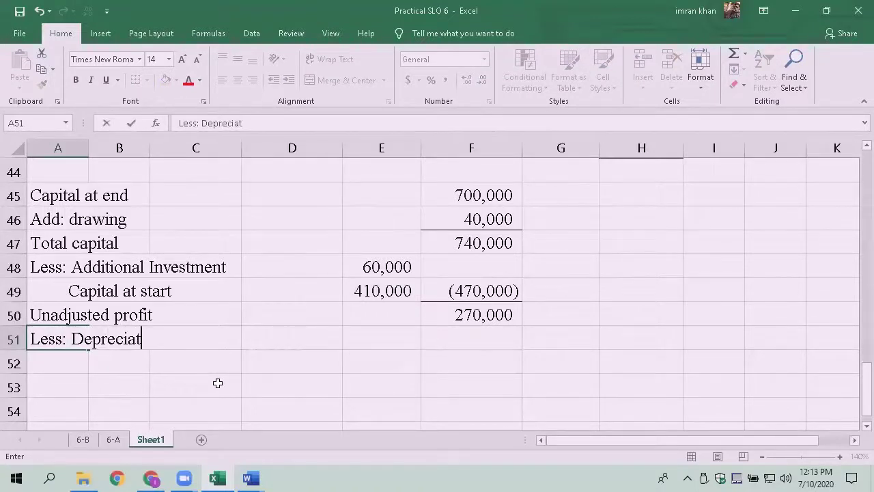
pyautogui.write('ion Expense')
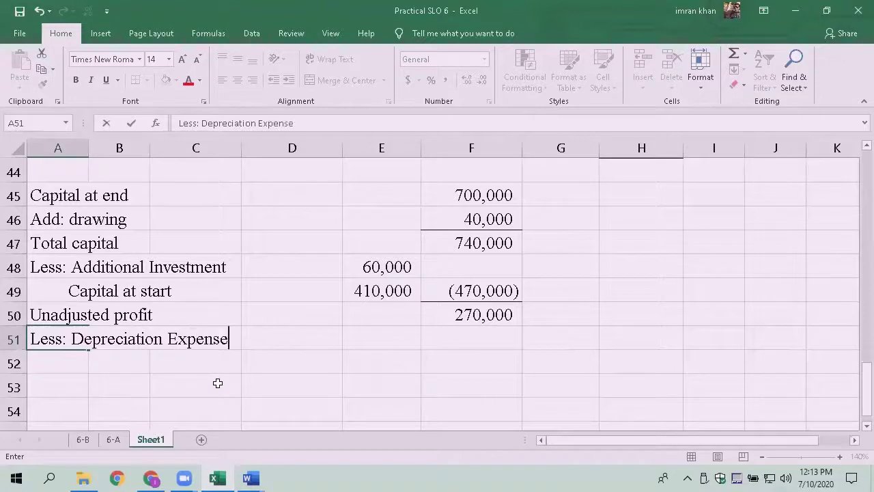
pyautogui.hotkey('ctrl', 'Return')
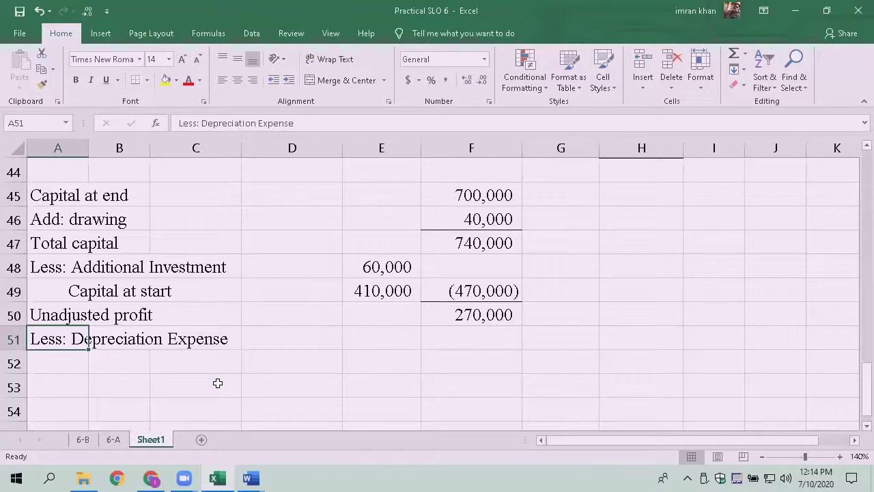
# Step: Enter the depreciation expense of 70,000 in cell E51
pyautogui.press('Right')
pyautogui.press('Right')
pyautogui.press('Right')
pyautogui.press('Right')
pyautogui.write('70,00')
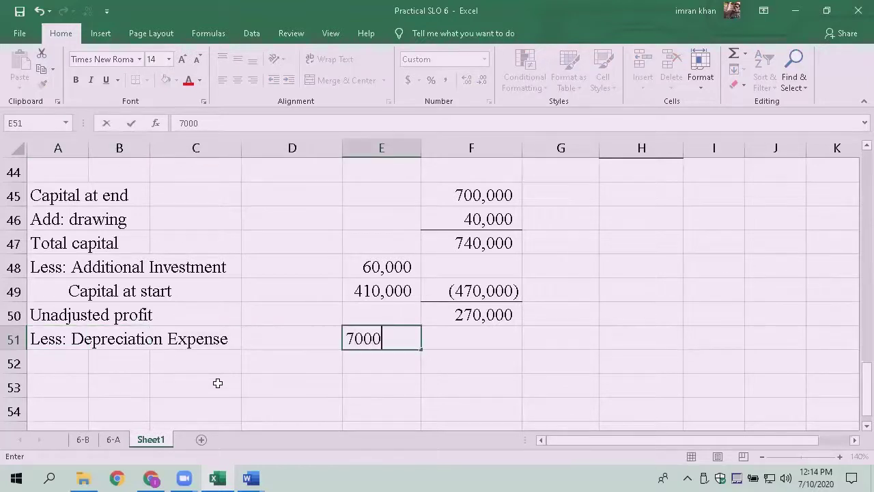
pyautogui.write('0')
pyautogui.hotkey('ctrl', 'Return')
# Step: Append the working "(10000+60000)" to the depreciation expense label in cell A51
pyautogui.press('Left')
pyautogui.press('Left')
pyautogui.press('Left')
pyautogui.press('Left')
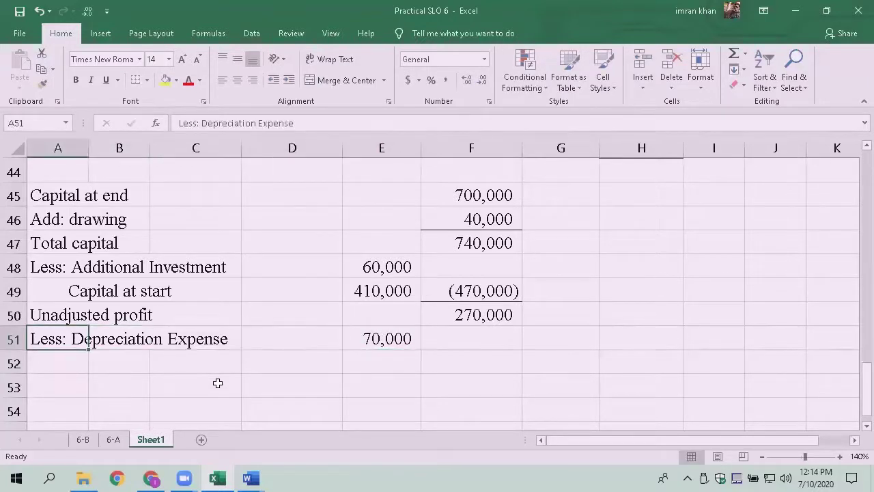
pyautogui.press('F2')
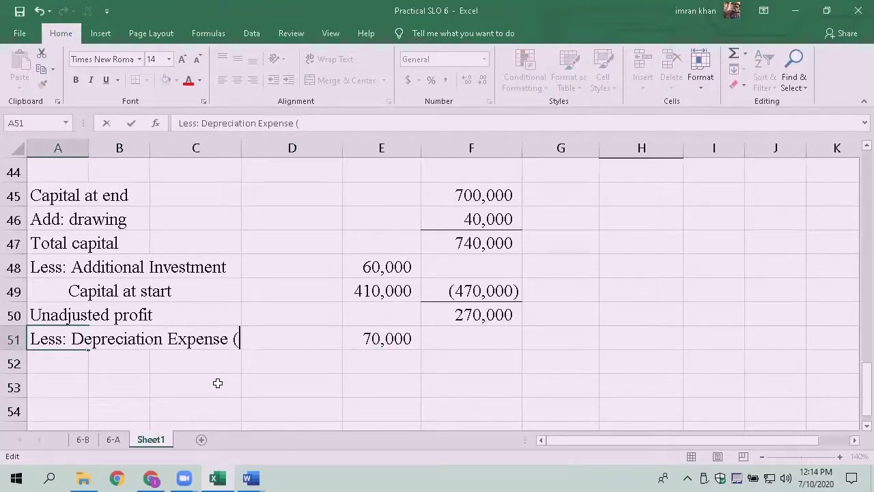
pyautogui.write('(1000')
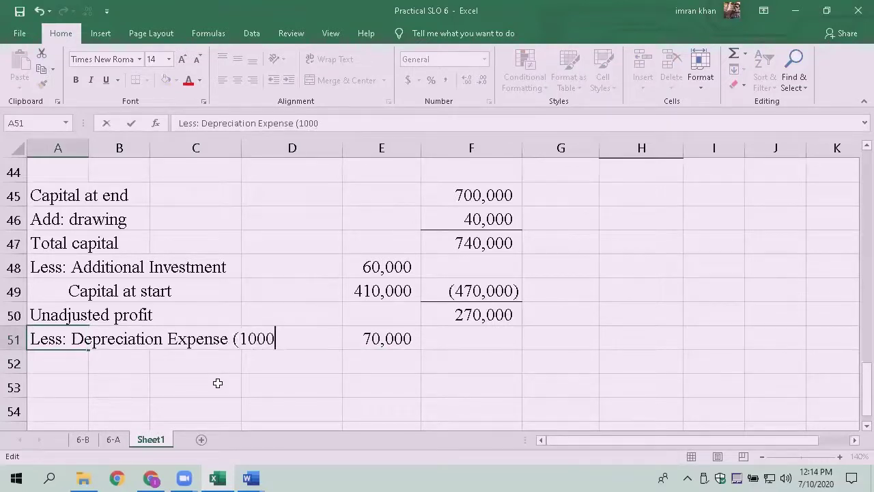
pyautogui.write('0+60000)')
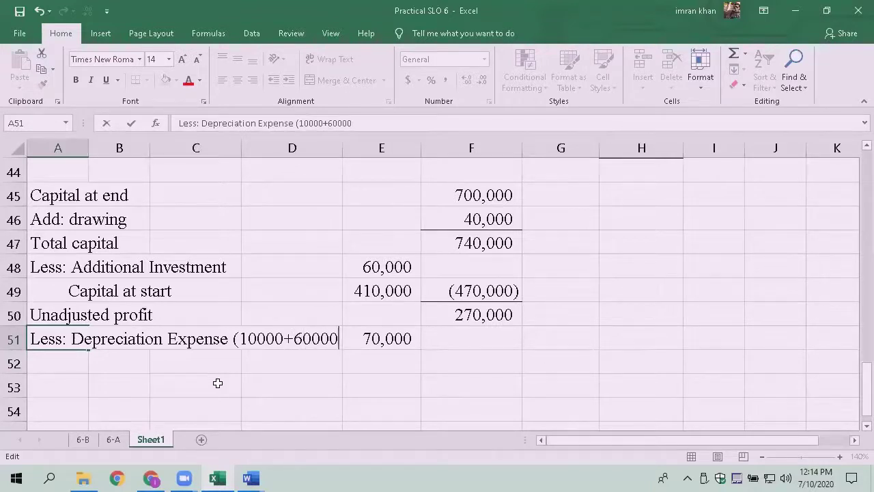
pyautogui.press('Return')
pyautogui.press('Up')
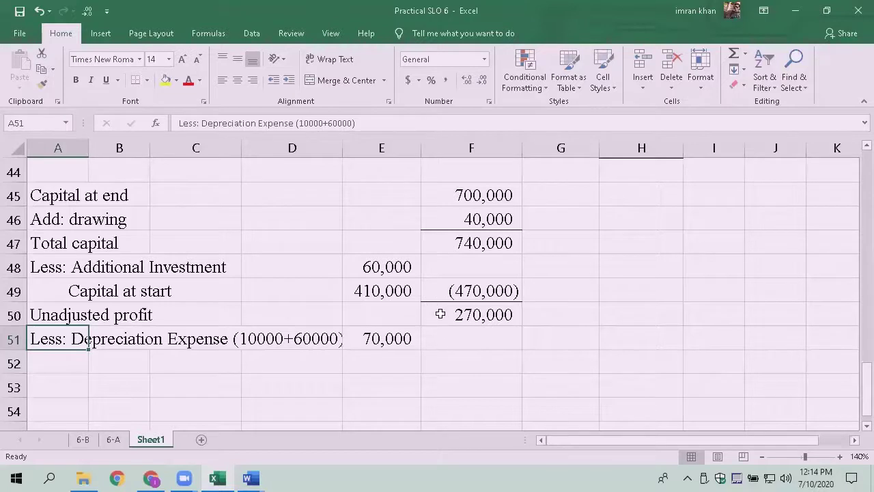
# Step: Check the bad debts allowance in the Word question and enter the indented label "Bad debts expense" in Excel cell A52
pyautogui.press('Down')
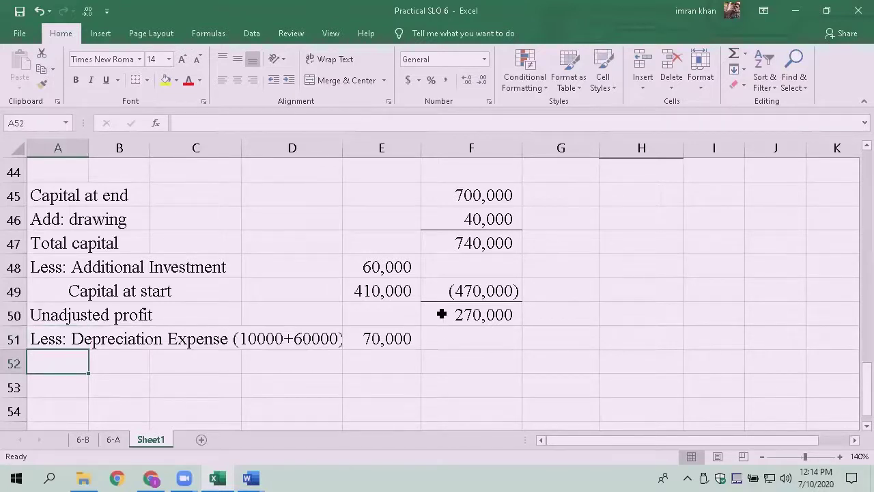
pyautogui.hotkey('alt', 'Tab')
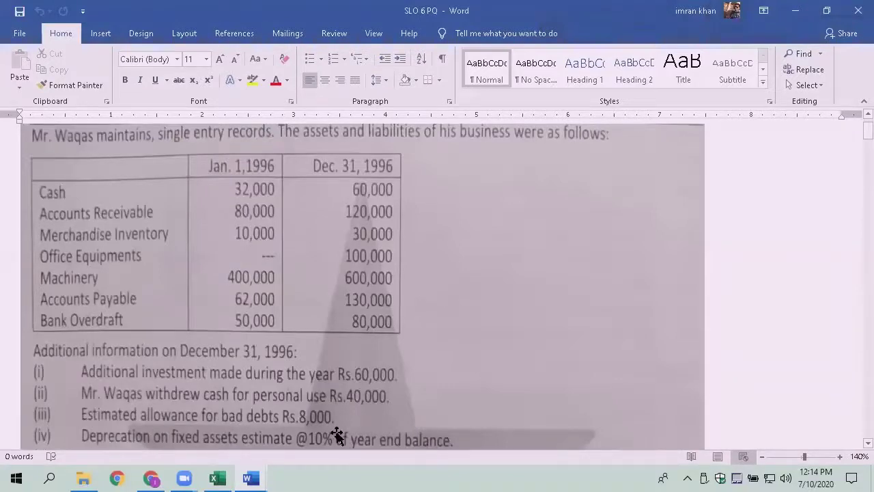
pyautogui.hotkey('alt', 'Tab')
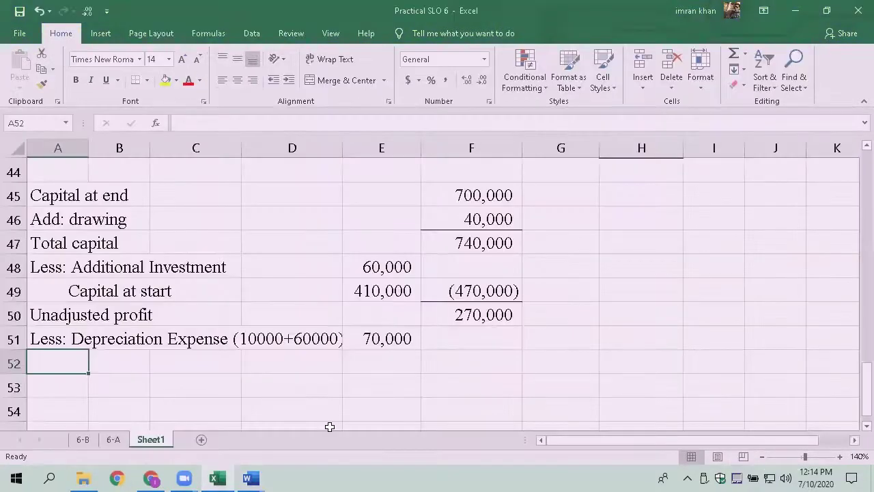
pyautogui.press('F2')
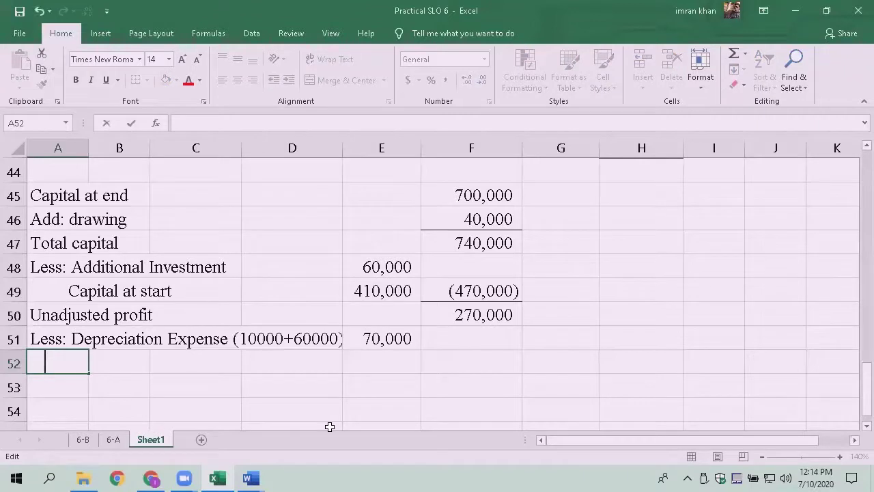
pyautogui.write('Bad de')
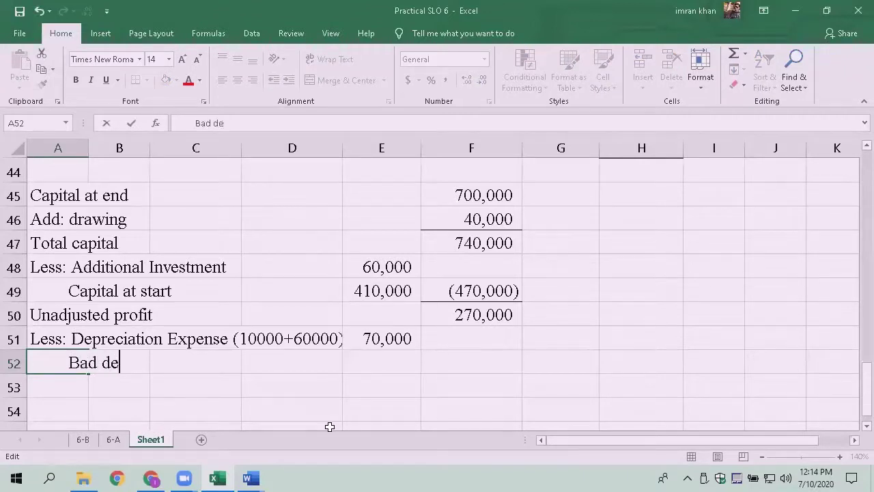
pyautogui.write('bts expense')
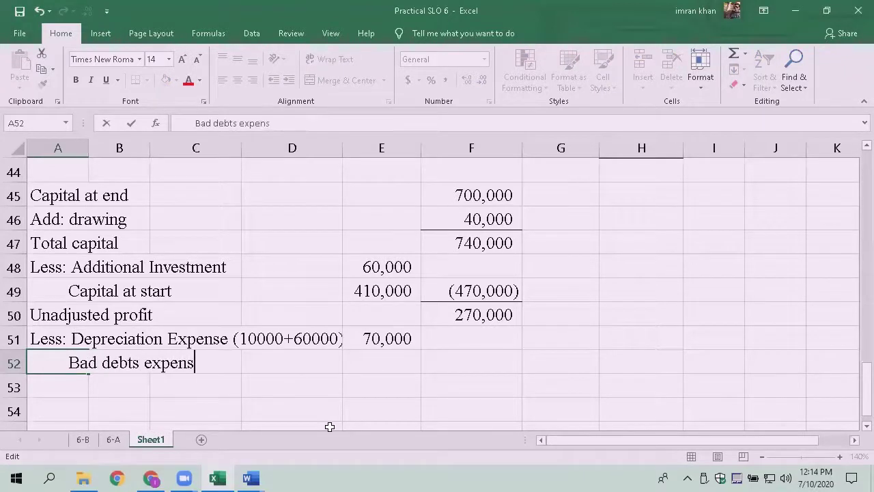
pyautogui.press('Return')
# Step: Enter the bad debts expense of 8,000 in cell E52
pyautogui.press('Up')
pyautogui.press('Right')
pyautogui.press('Right')
pyautogui.press('Right')
pyautogui.press('Right')
pyautogui.write('8000')
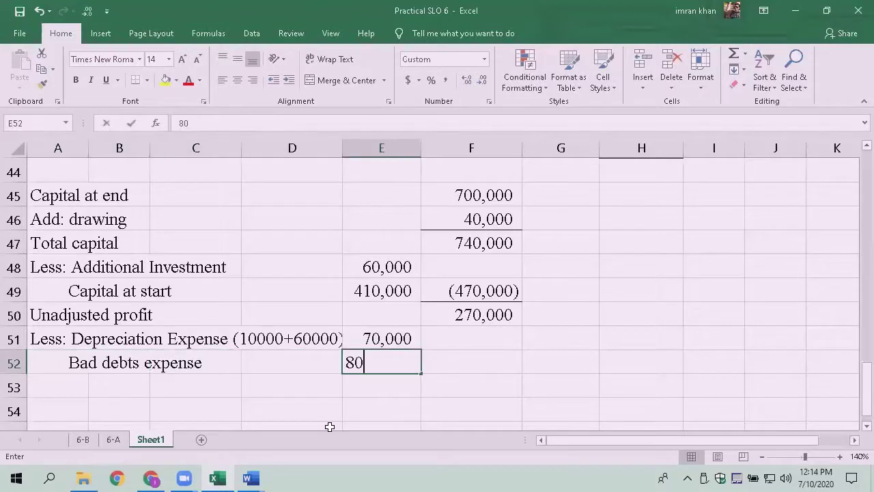
pyautogui.press('Return')
pyautogui.press('Left')
pyautogui.press('Left')
pyautogui.press('Left')
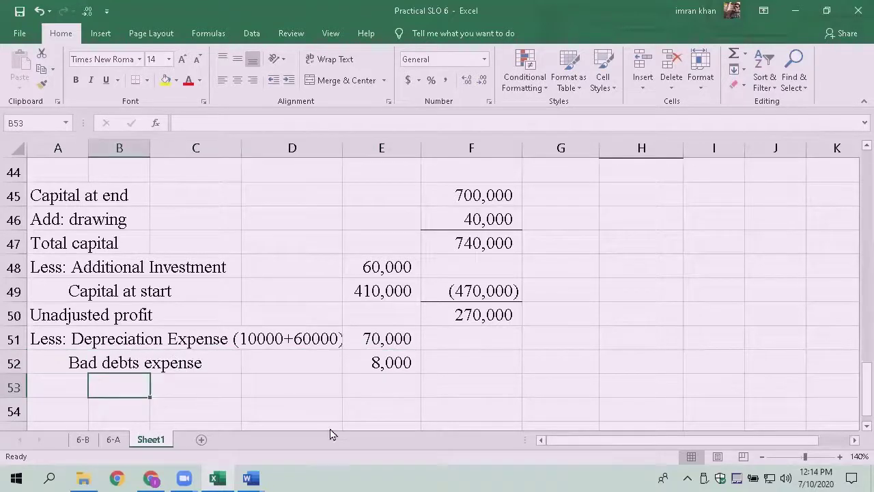
# Step: Check the accrued bank overdraft mark-up in the Word question and enter the indented label "Interest expense" in Excel cell A53
pyautogui.hotkey('alt', 'Tab')
pyautogui.scroll(-1, 335, 341)
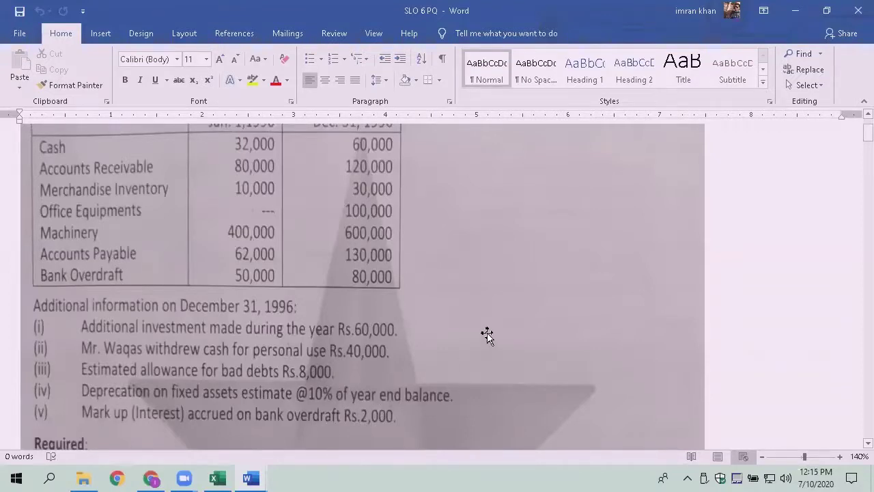
pyautogui.hotkey('alt', 'Tab')
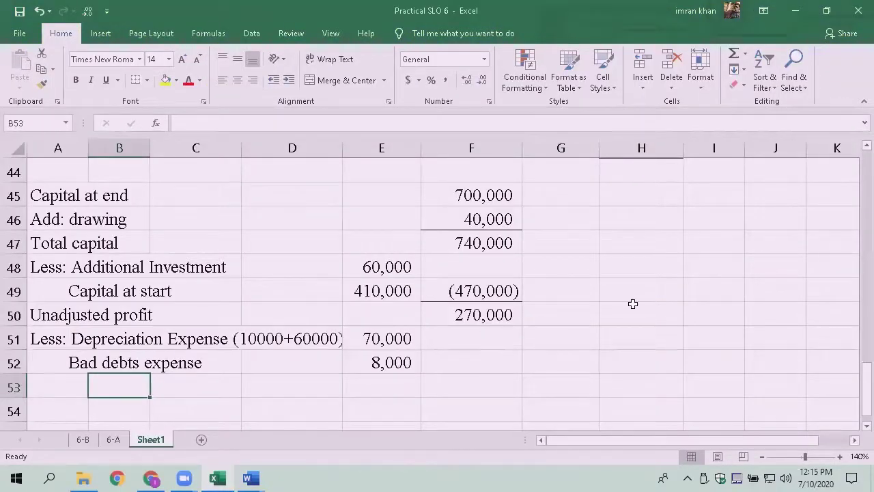
pyautogui.hotkey('alt', 'Tab')
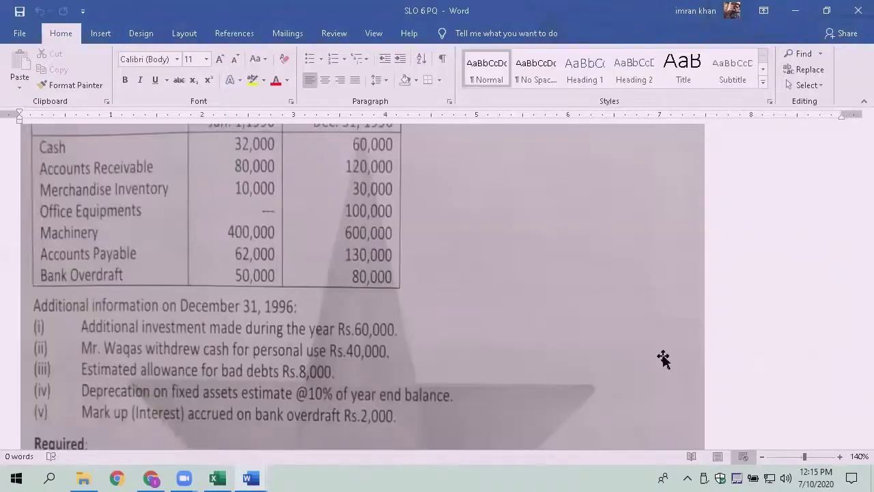
pyautogui.hotkey('alt', 'Tab')
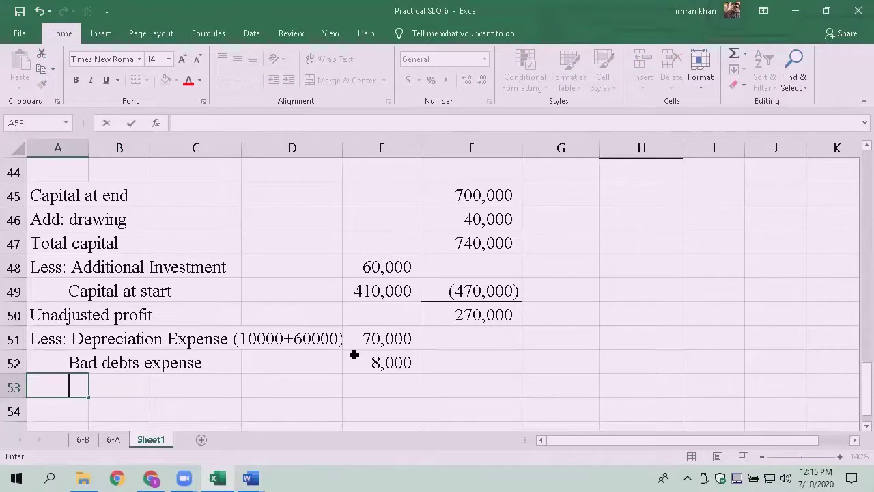
pyautogui.write('Interst')
pyautogui.press('BackSpace')
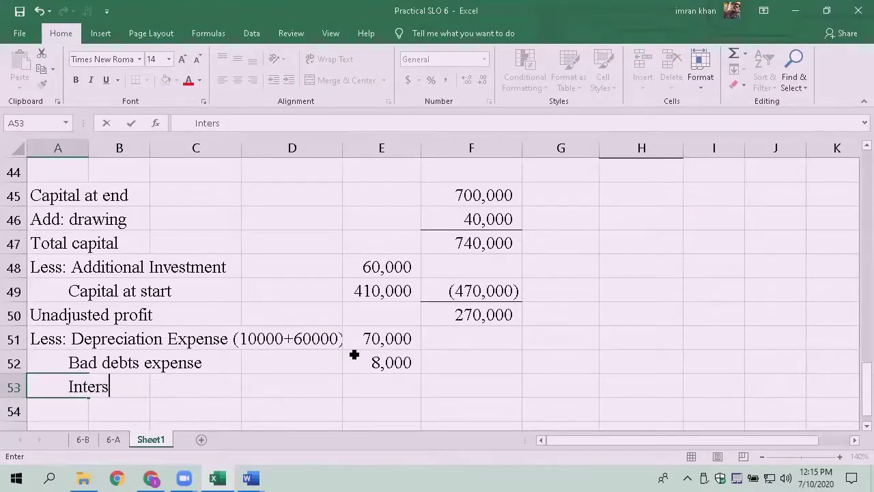
pyautogui.press('BackSpace')
pyautogui.write('est ')
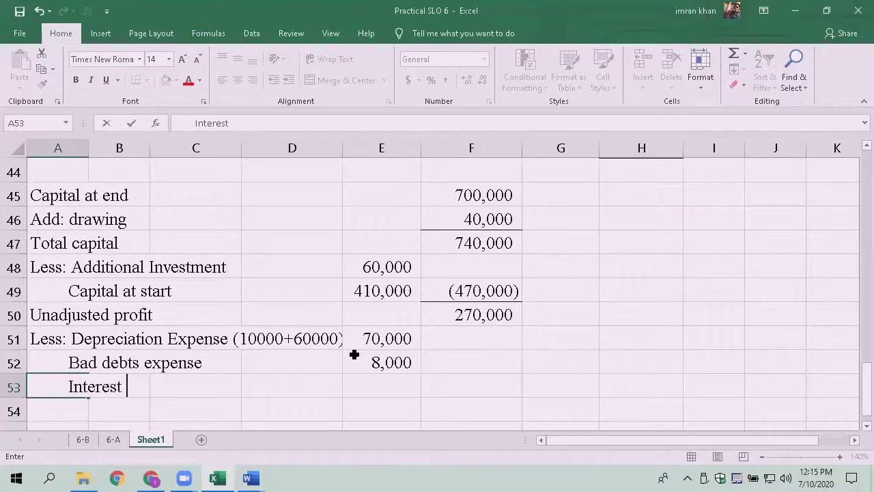
pyautogui.write('expense')
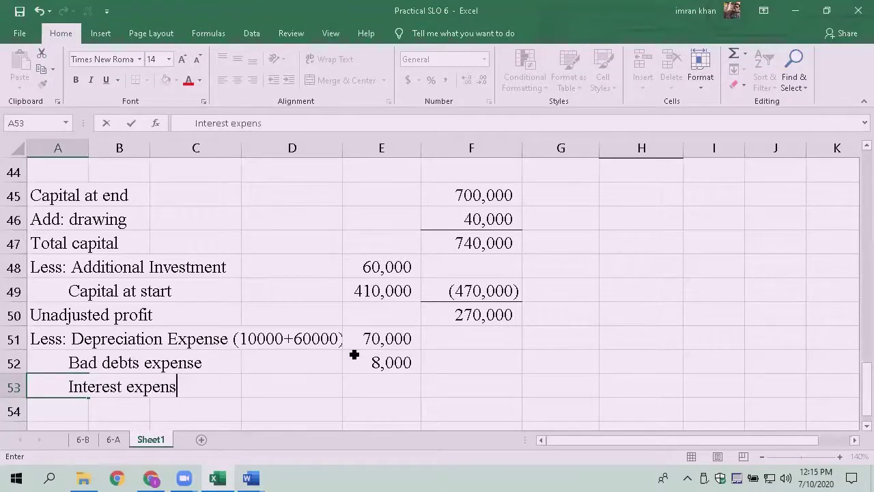
pyautogui.hotkey('ctrl', 'Return')
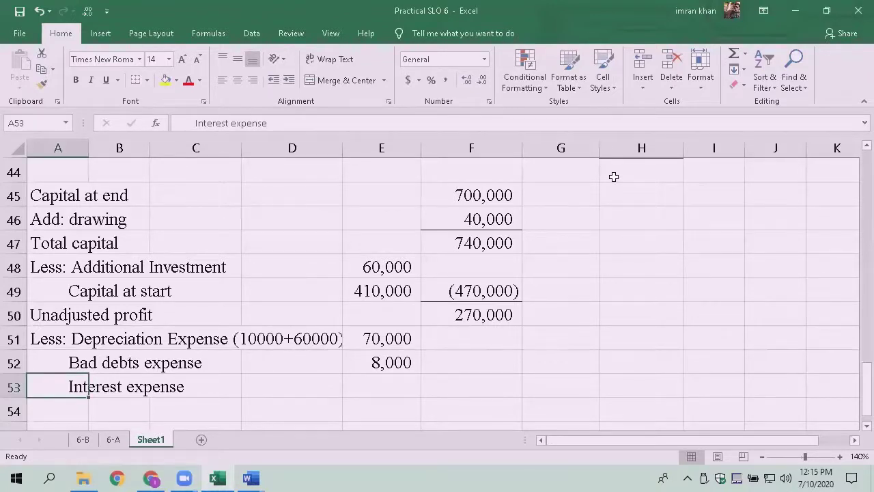
# Step: Check the accrued interest amount in the Word question and enter 2,000 in Excel cell E53
pyautogui.press('Right')
pyautogui.press('Right')
pyautogui.press('Right')
pyautogui.press('Right')
pyautogui.hotkey('alt', 'Tab')
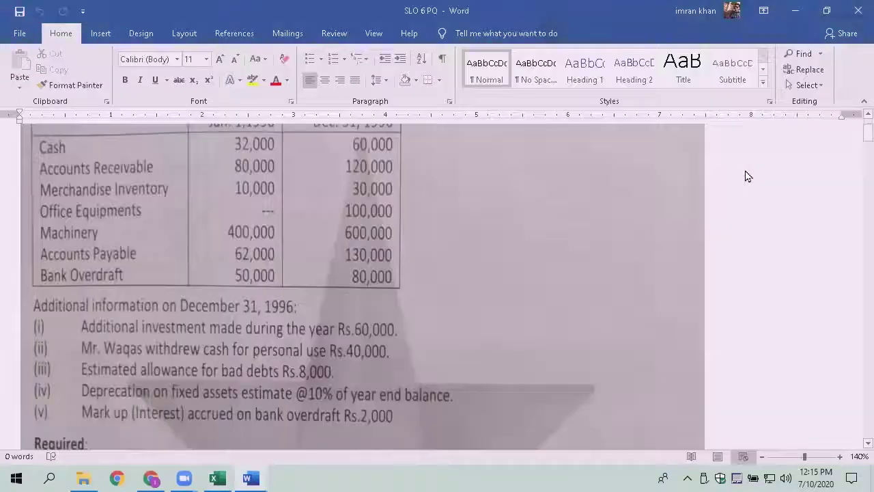
pyautogui.hotkey('alt', 'Tab')
pyautogui.write('2000')
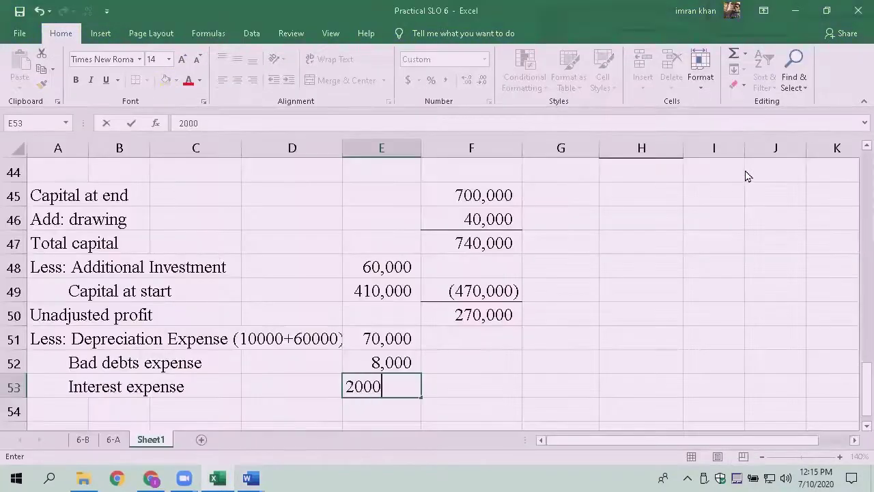
pyautogui.press('Return')
# Step: Total the depreciation, bad debts and interest expenses in cell F53 with a SUM of E51:E53
pyautogui.press('Up')
pyautogui.press('Right')
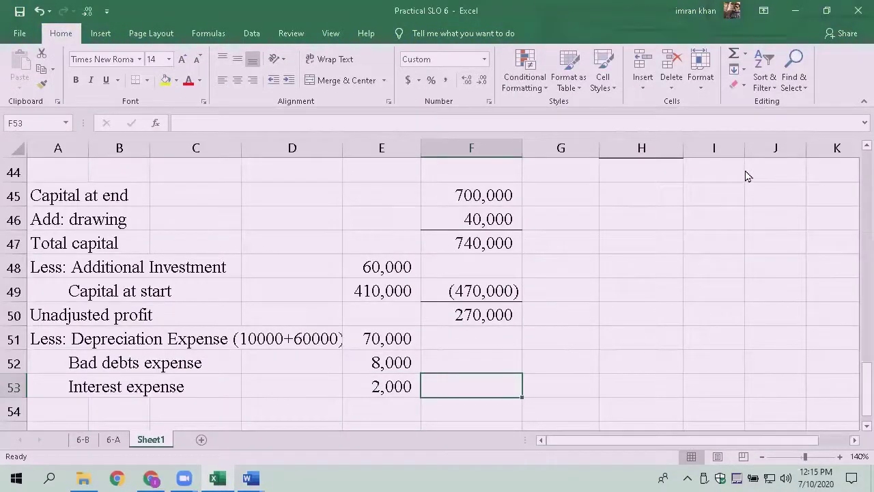
pyautogui.hotkey('alt', '=')
pyautogui.hotkey('shift', 'Up')
pyautogui.hotkey('shift', 'Up')
pyautogui.press('Return')
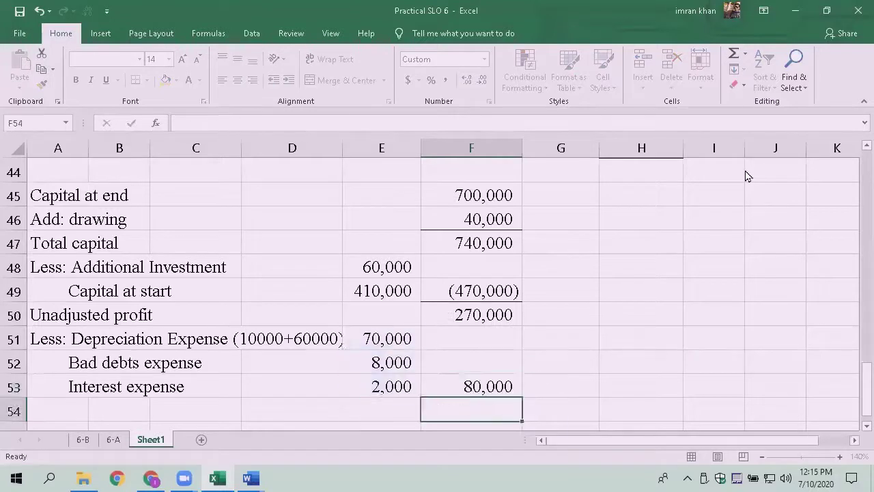
# Step: Make the expense total in cell F53 negative by changing its formula to =-SUM(E51:E53)
pyautogui.press('Up')
pyautogui.press('F2')
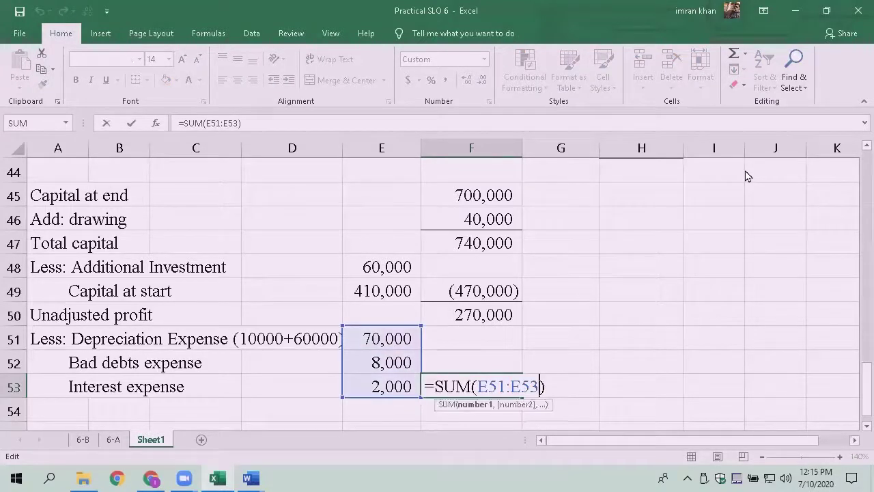
pyautogui.press('Left')
pyautogui.press('Left')
pyautogui.press('Left')
pyautogui.press('Left')
pyautogui.press('Left')
pyautogui.press('Left')
pyautogui.press('Left')
pyautogui.press('Left')
pyautogui.press('Left')
pyautogui.press('Left')
pyautogui.press('Left')
pyautogui.press('Left')
pyautogui.write('-')
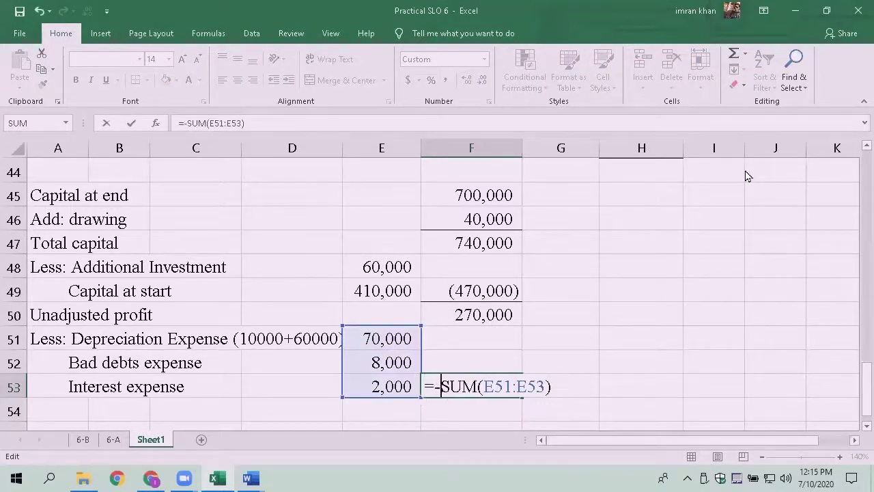
pyautogui.press('Return')
# Step: Calculate the adjusted profit in cell F54 with =SUM(F50:F53)
pyautogui.hotkey('alt', '=')
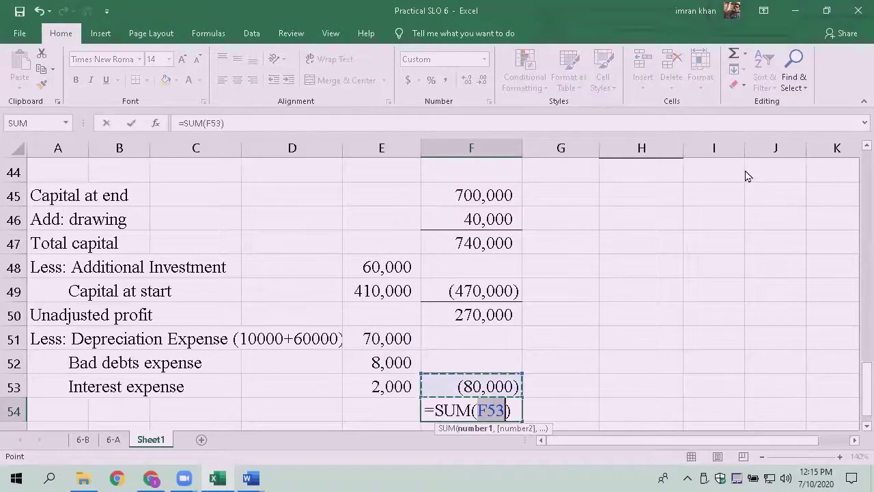
pyautogui.hotkey('shift', 'Up')
pyautogui.hotkey('shift', 'Up')
pyautogui.hotkey('shift', 'Up')
pyautogui.press('Return')
# Step: Enter the label "Net profit (adjusted)" in cell A54
pyautogui.press('Up')
pyautogui.press('Left')
pyautogui.press('Left')
pyautogui.press('Left')
pyautogui.press('Left')
pyautogui.press('Left')
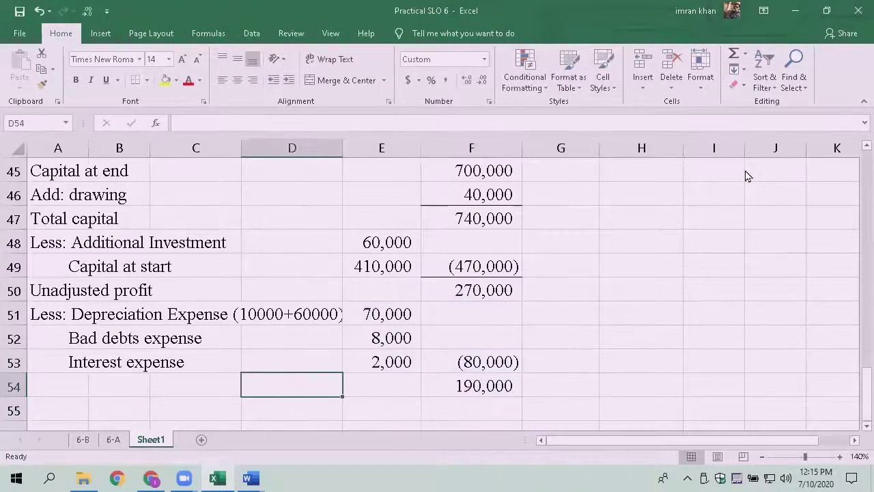
pyautogui.write('Net a')
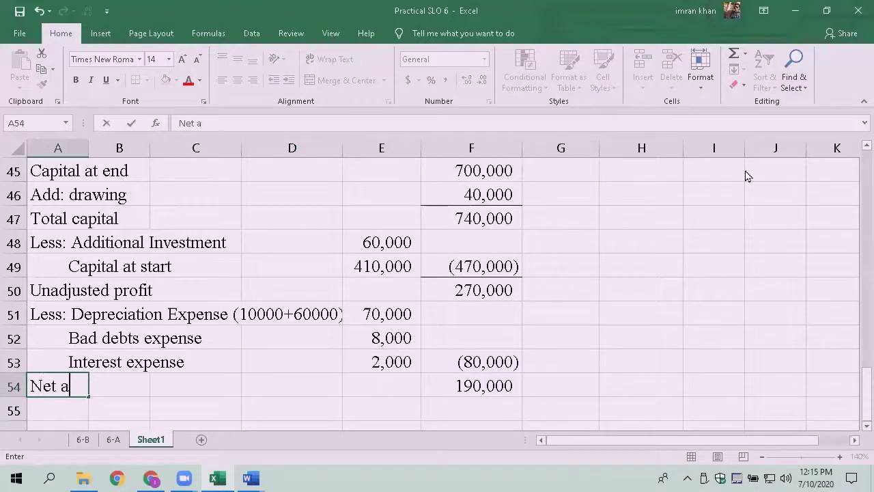
pyautogui.press('BackSpace')
pyautogui.write('profit (')
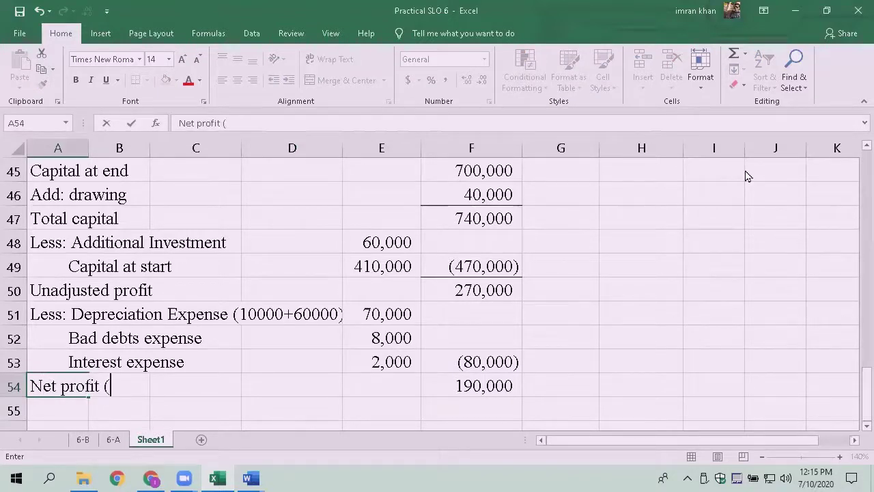
pyautogui.write('adjusted')
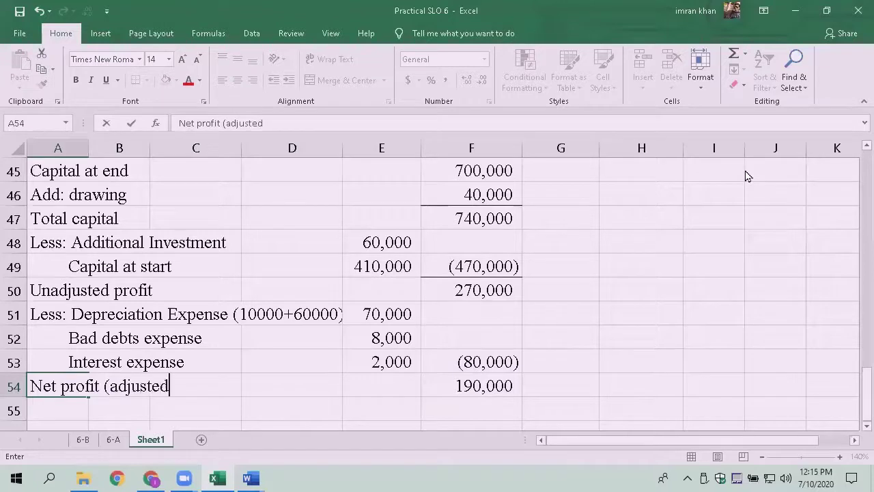
pyautogui.write(')')
pyautogui.press('Return')
# Step: Give the net profit cell F54 a single-line top border and a double-line bottom border
pyautogui.press('Up')
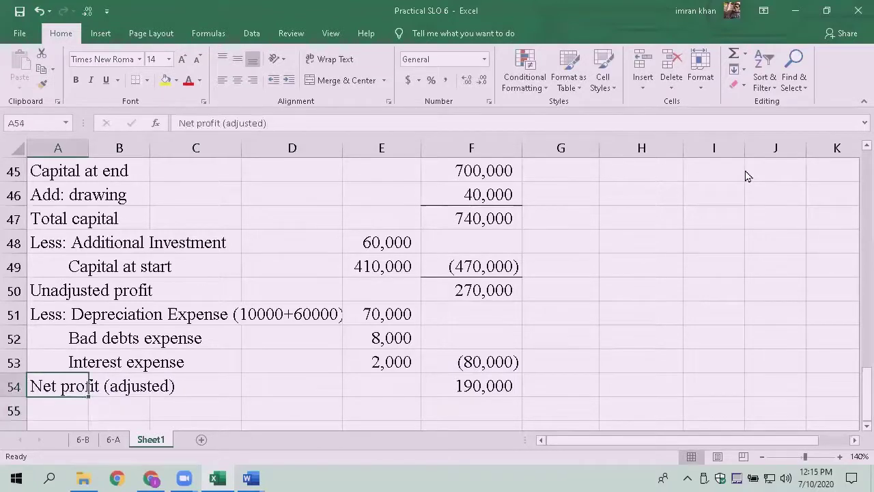
pyautogui.press('Right')
pyautogui.press('Right')
pyautogui.press('Right')
pyautogui.press('Right')
pyautogui.press('Right')
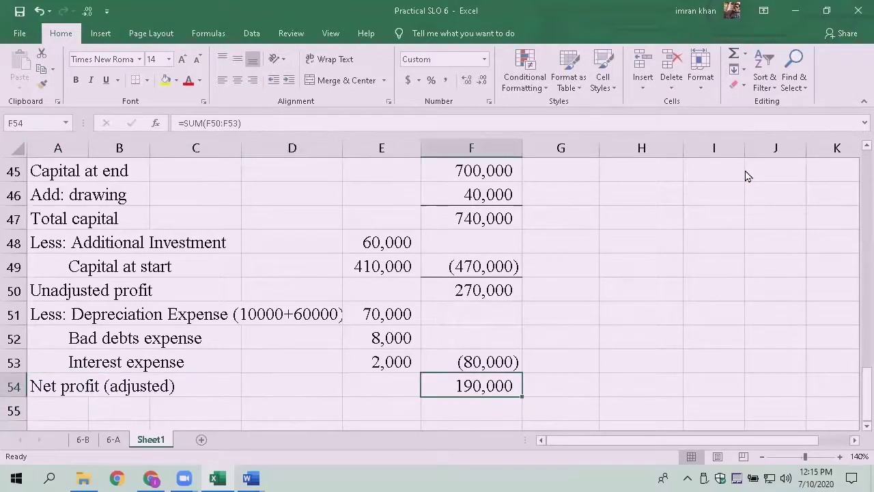
pyautogui.hotkey('ctrl', '1')
pyautogui.click(380, 198)
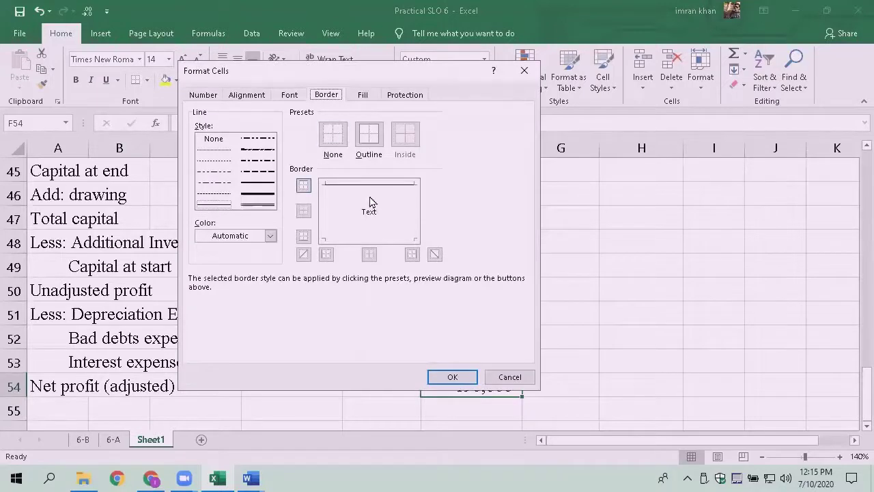
pyautogui.click(266, 206)
pyautogui.click(355, 241)
pyautogui.click(452, 377)
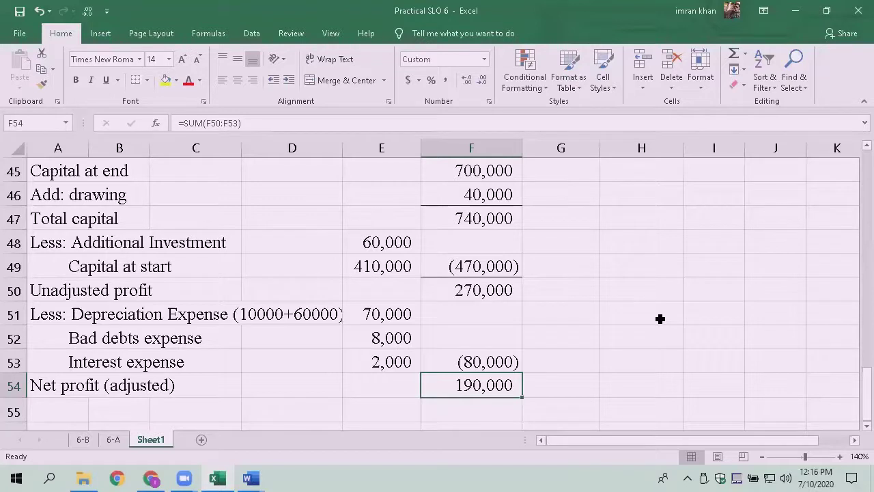
pyautogui.click(550, 362)
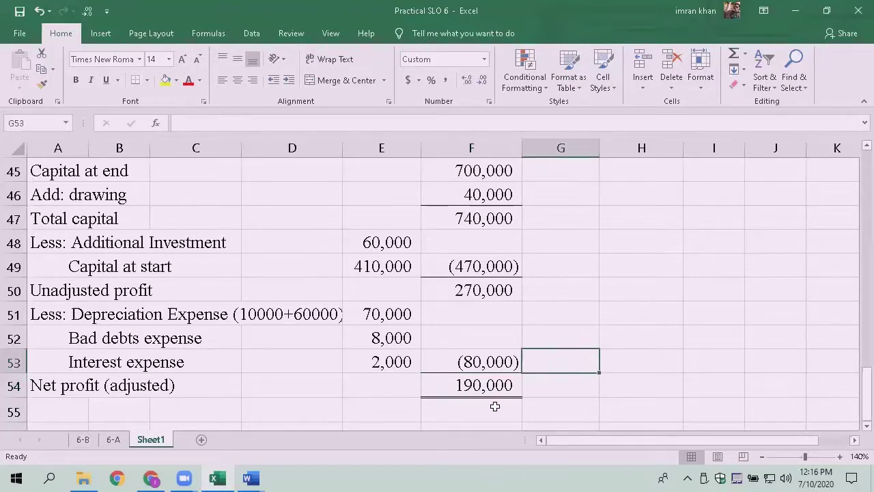
pyautogui.click(493, 388)
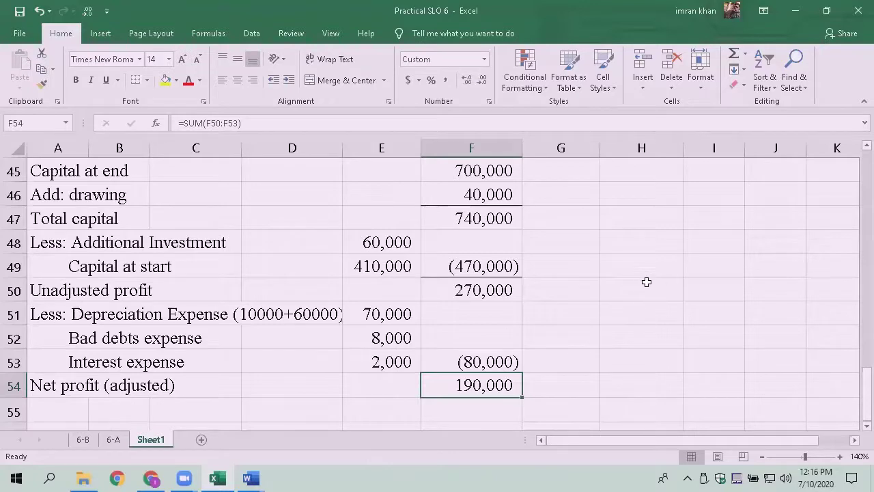
# Step: Review the question's requirements and year-end balances in Word against the capital, depreciation and net profit figures in the Excel statement
pyautogui.hotkey('alt', 'Tab')
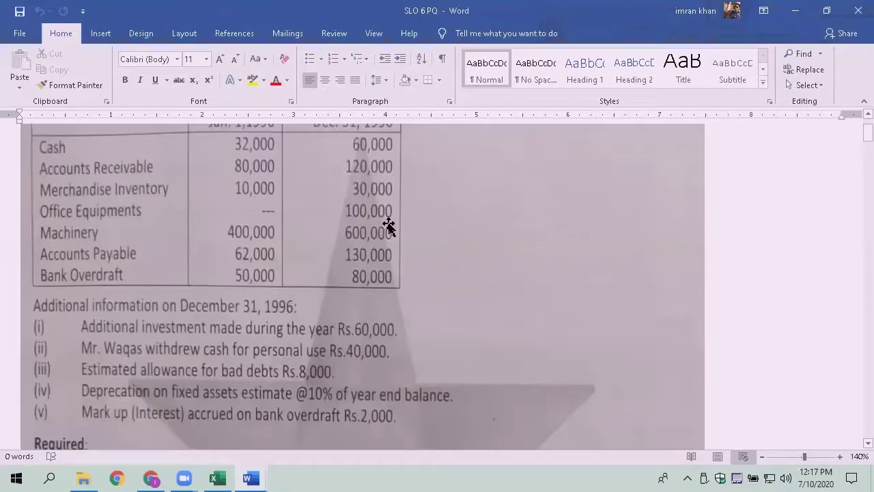
pyautogui.scroll(-3, 372, 397)
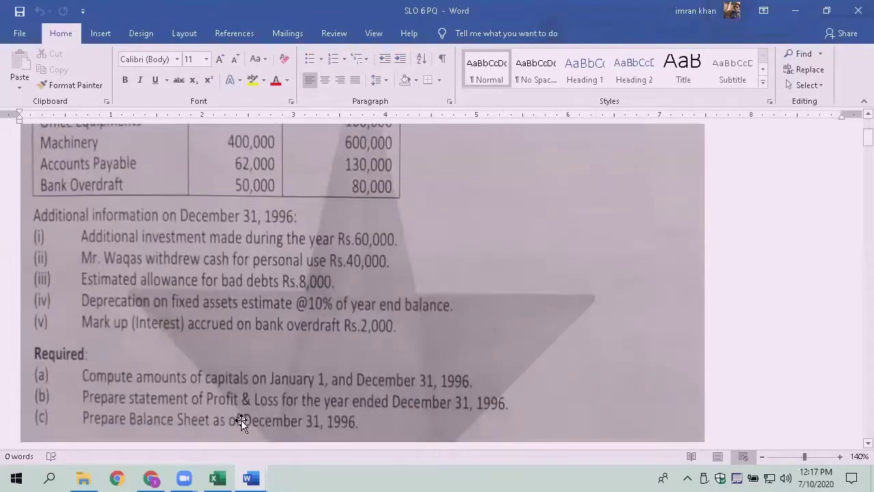
pyautogui.scroll(1, 396, 394)
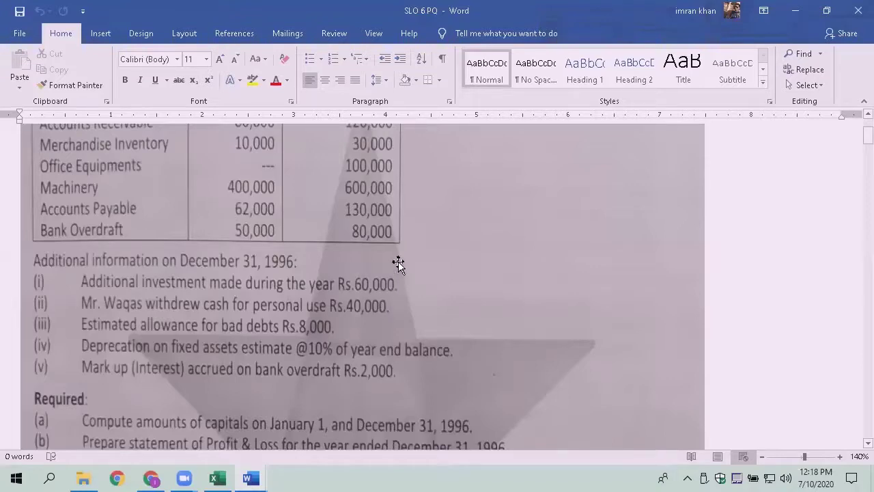
pyautogui.hotkey('alt', 'Tab')
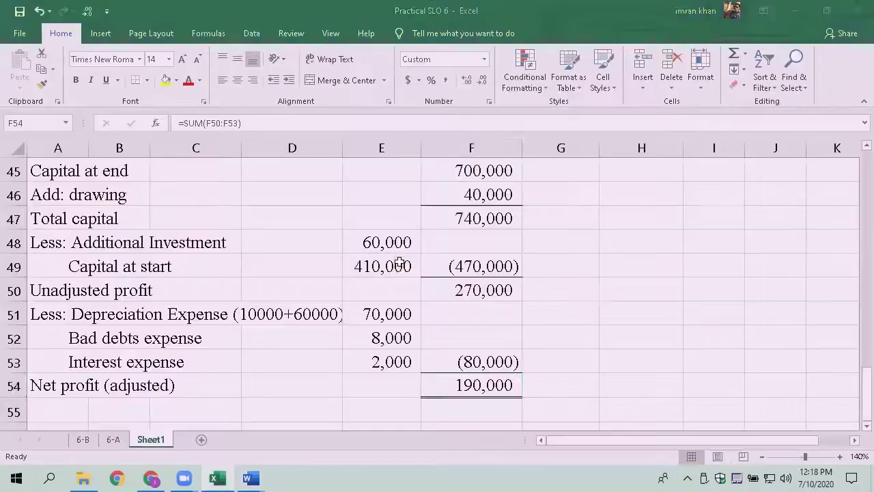
pyautogui.scroll(-4, 383, 336)
pyautogui.scroll(3, 382, 337)
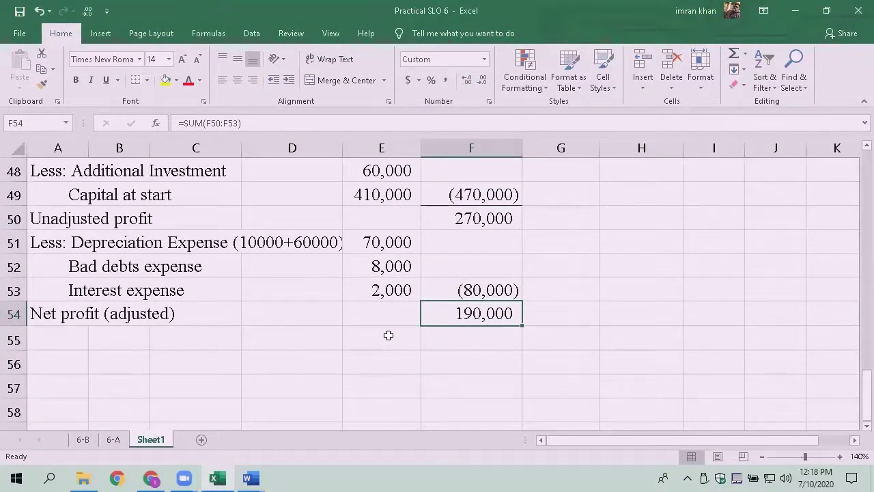
pyautogui.scroll(2, 394, 318)
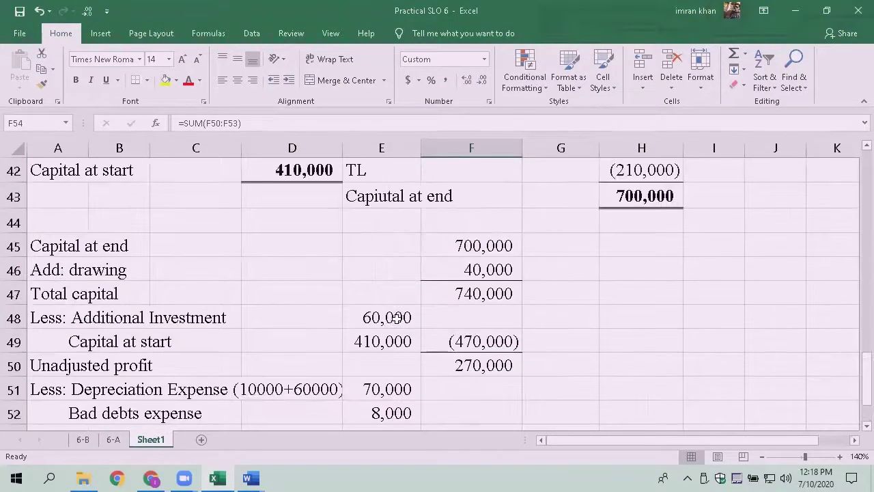
pyautogui.scroll(-2, 448, 317)
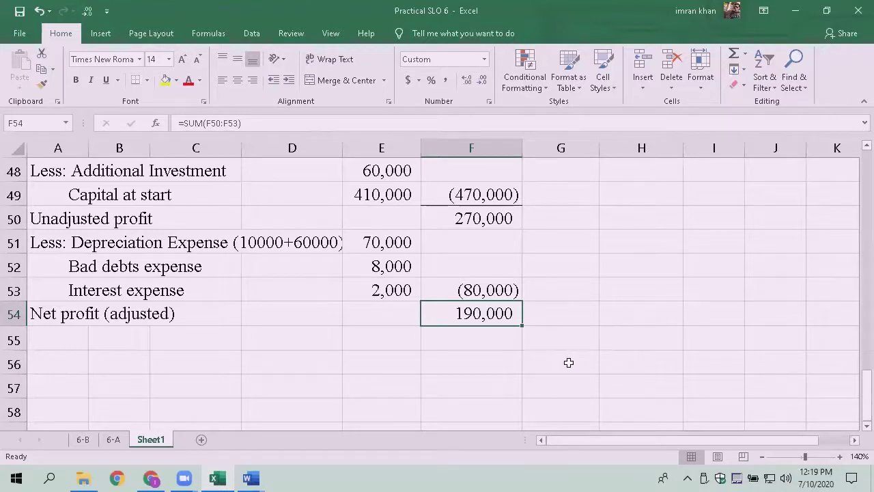
pyautogui.scroll(1, 569, 355)
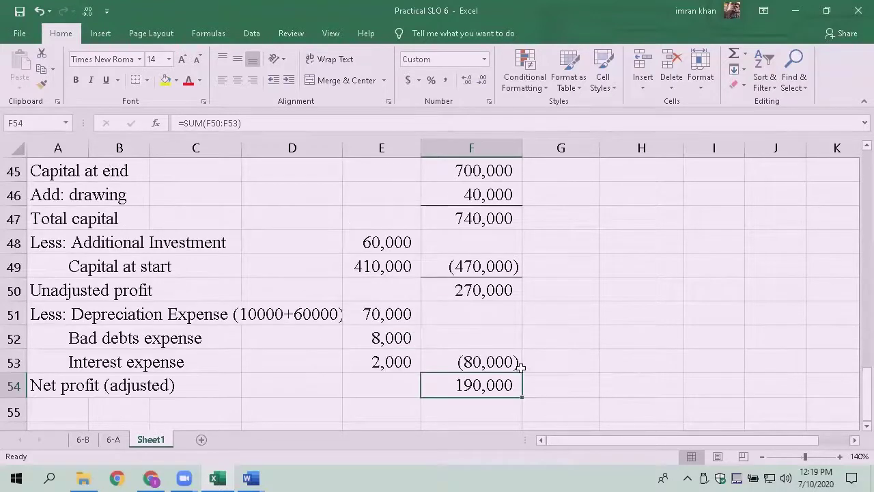
pyautogui.click(389, 314)
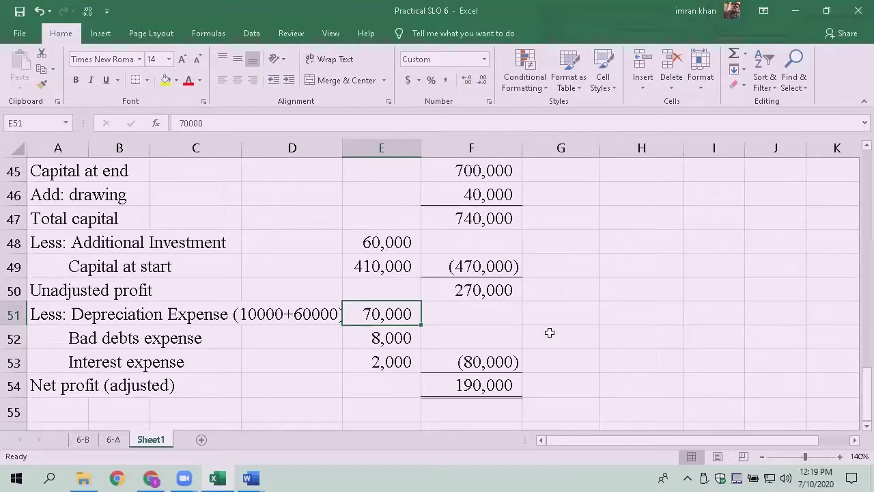
pyautogui.hotkey('alt', 'Tab')
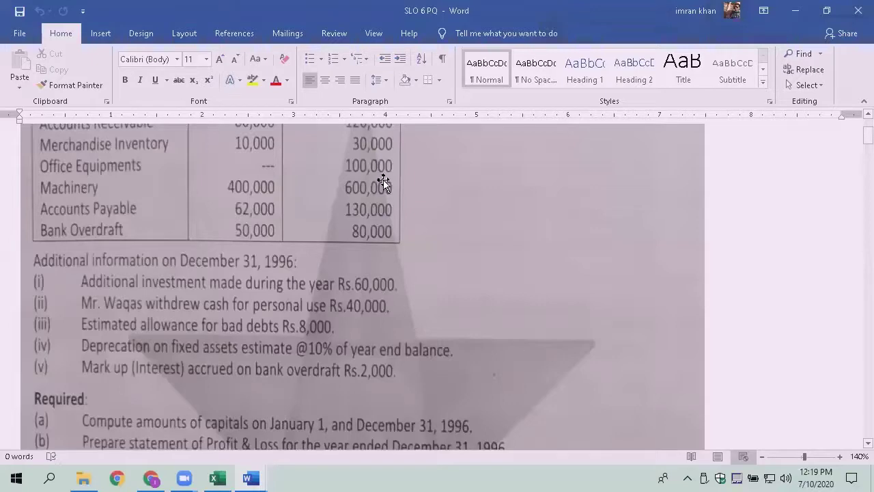
# Step: Review the question's year-end balances, adjustments and balance sheet requirement in Word against the profit statement in Excel
pyautogui.hotkey('alt', 'Tab')
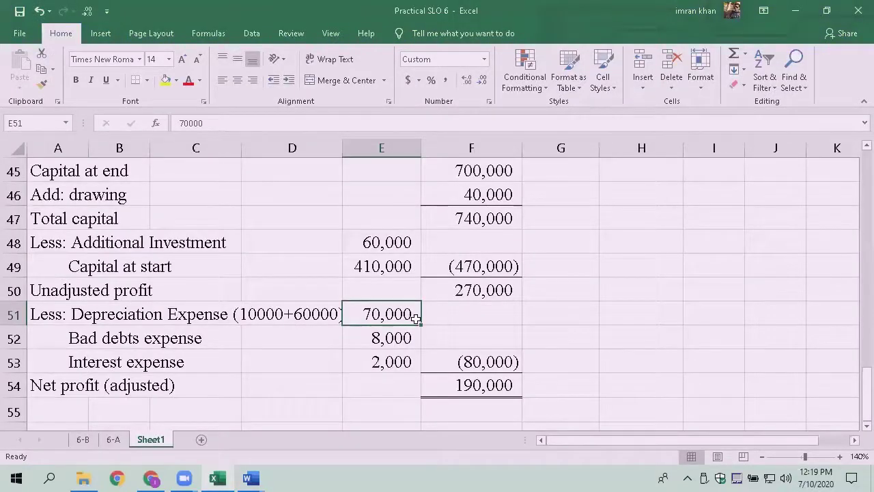
pyautogui.hotkey('alt', 'Tab')
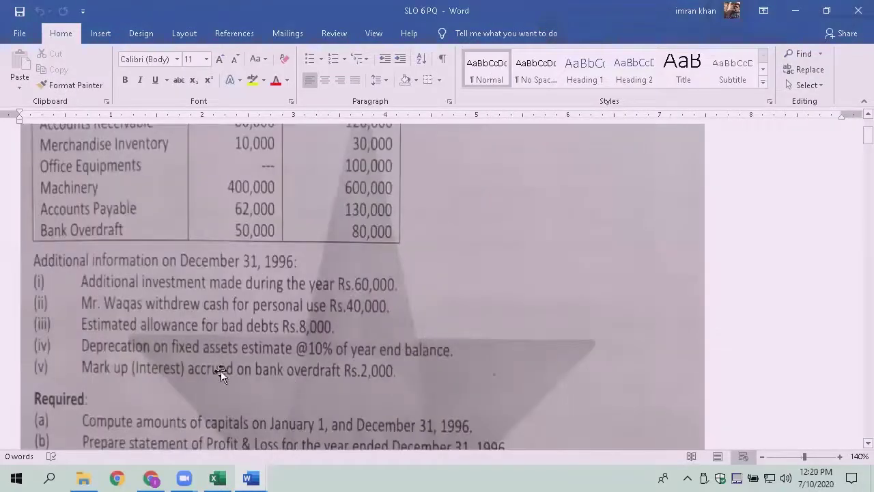
pyautogui.scroll(-2, 220, 371)
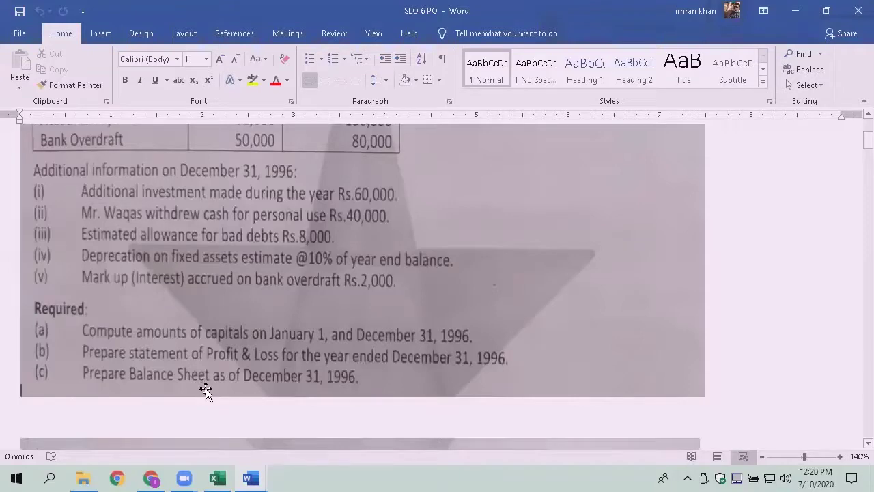
pyautogui.scroll(1, 211, 388)
pyautogui.scroll(1, 256, 372)
pyautogui.scroll(1, 258, 374)
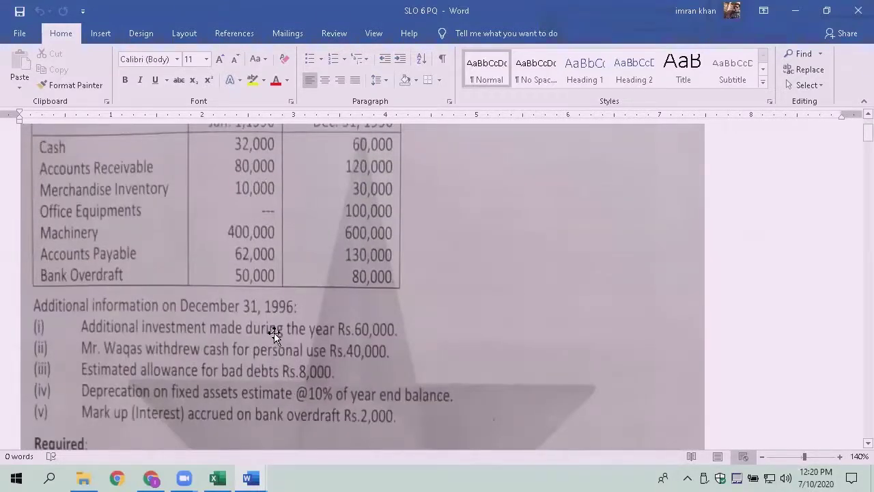
pyautogui.scroll(1, 270, 334)
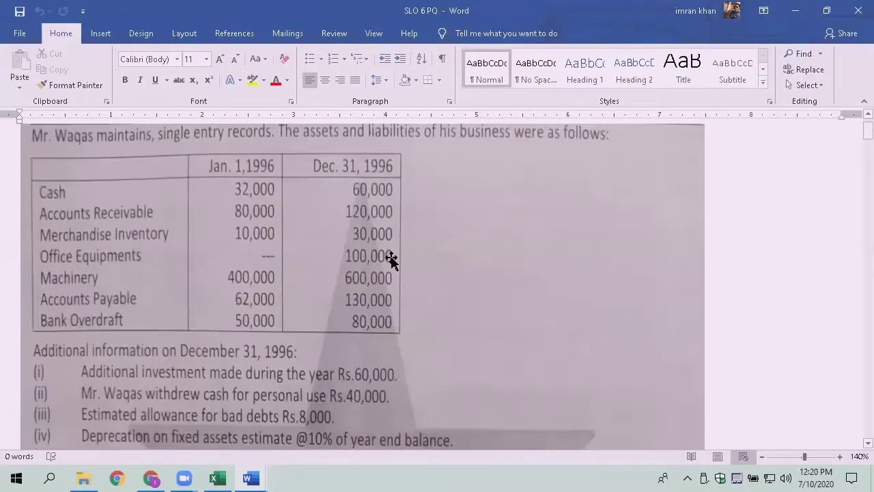
pyautogui.hotkey('alt', 'Tab')
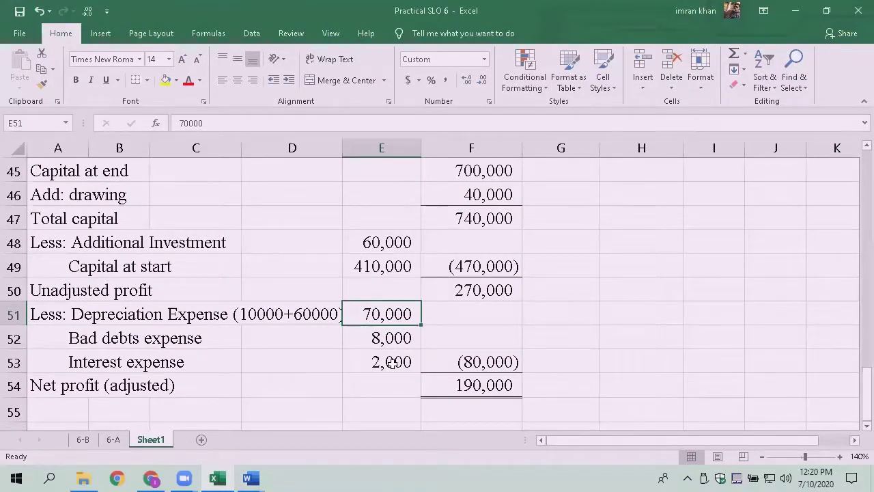
pyautogui.hotkey('alt', 'Tab')
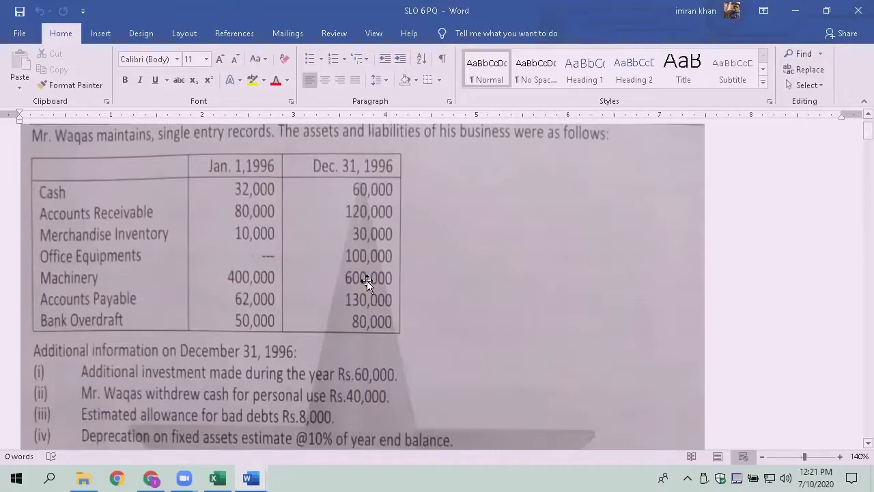
pyautogui.hotkey('alt', 'Tab')
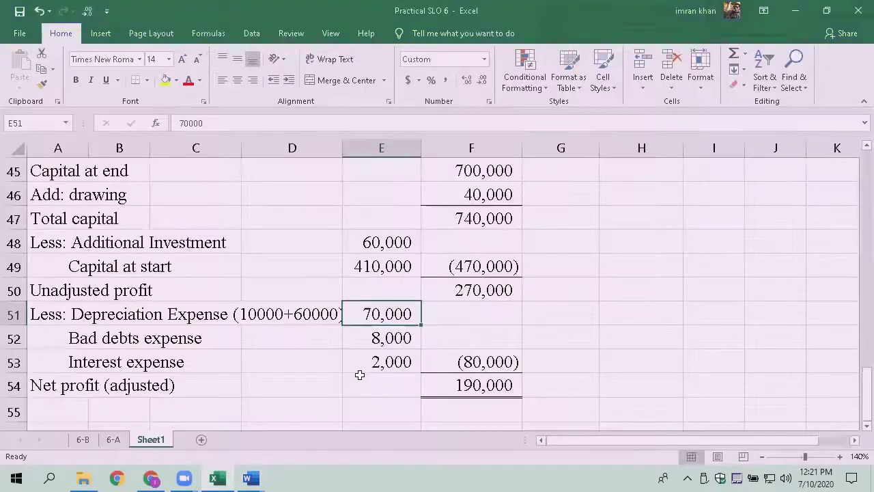
# Step: Enter the heading "___ Firm" in cell D56, below the profit statement
pyautogui.scroll(-3, 287, 364)
pyautogui.click(230, 228)
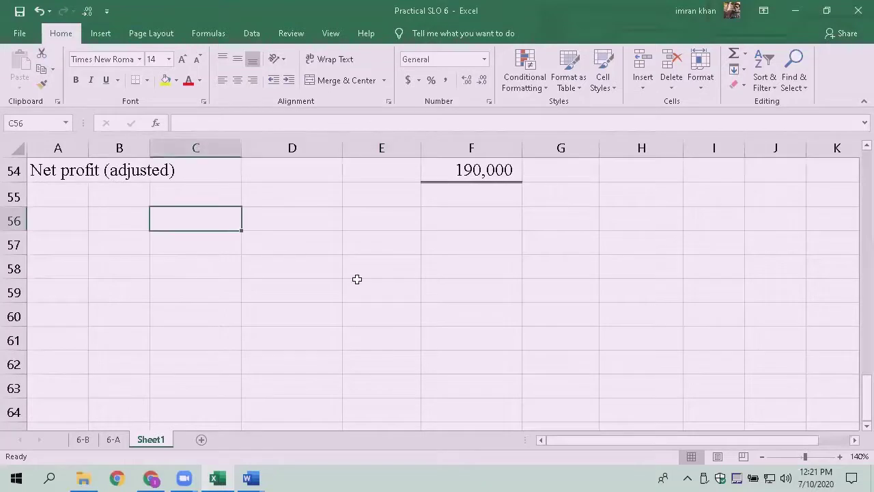
pyautogui.press('Right')
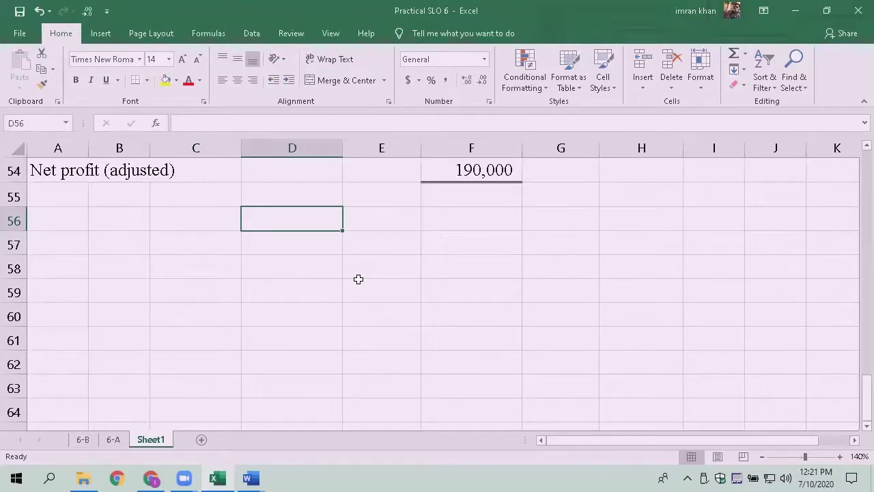
pyautogui.write('___')
pyautogui.press('Return')
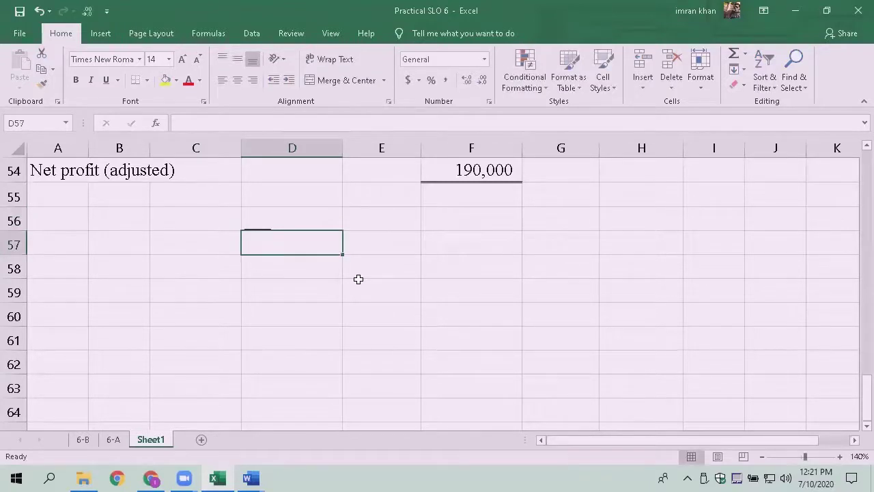
pyautogui.press('Up')
pyautogui.press('F2')
pyautogui.write('Firm')
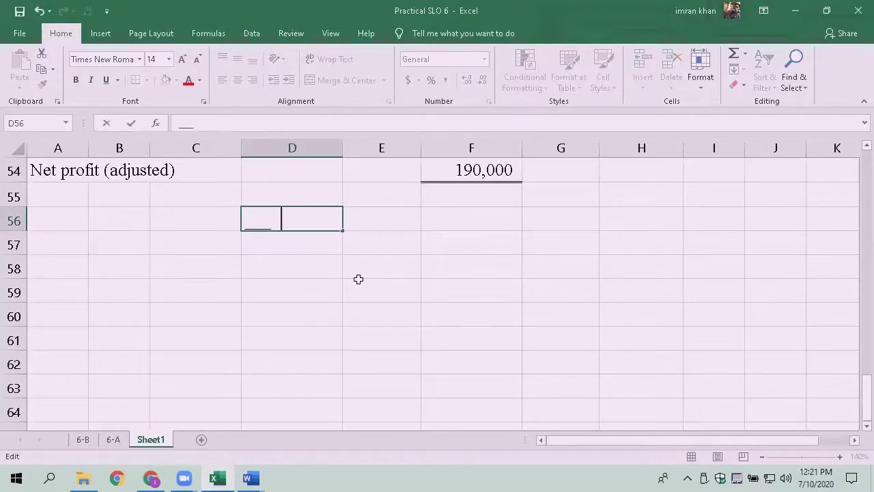
pyautogui.press('Return')
# Step: Enter the title "Statement of affairs" in cell C57, under the firm heading
pyautogui.press('Left')
pyautogui.press('Left')
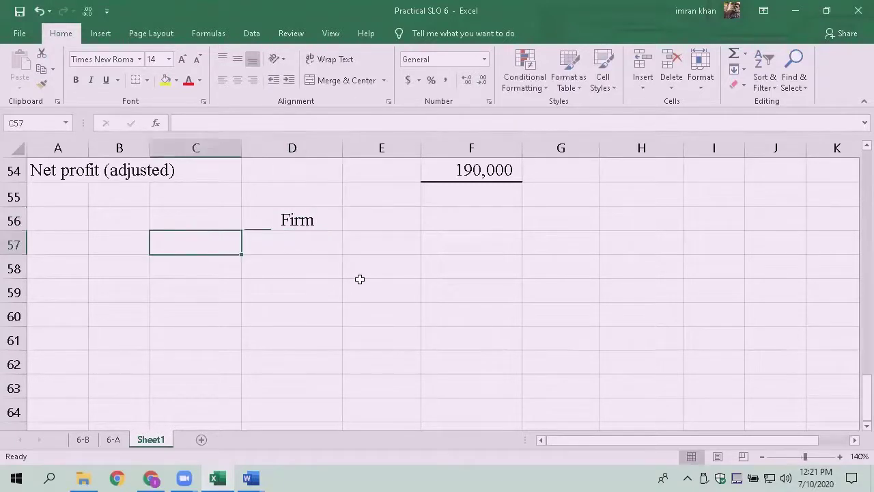
pyautogui.press('Right')
pyautogui.write('Sta')
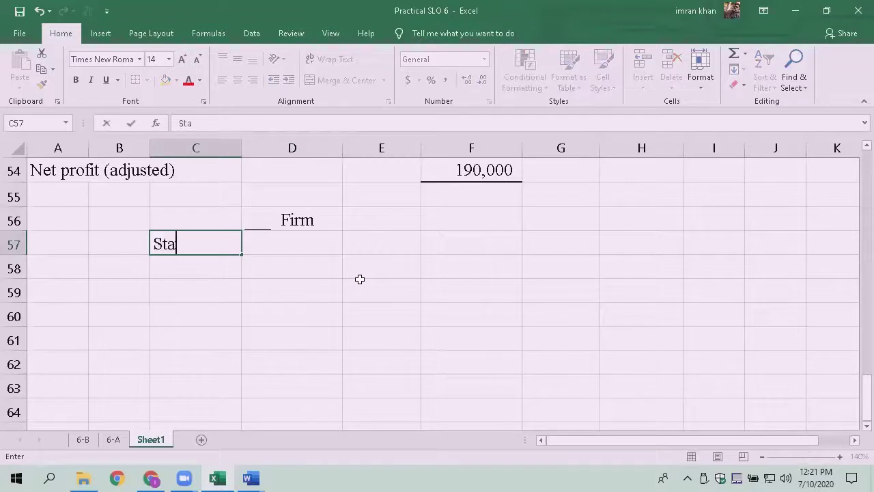
pyautogui.write('tement of a')
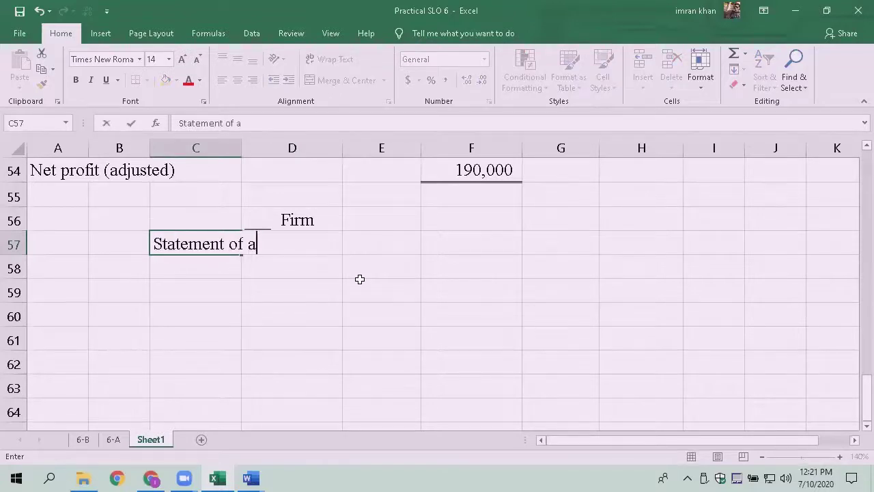
pyautogui.write('ffairs')
pyautogui.hotkey('ctrl', 'Return')
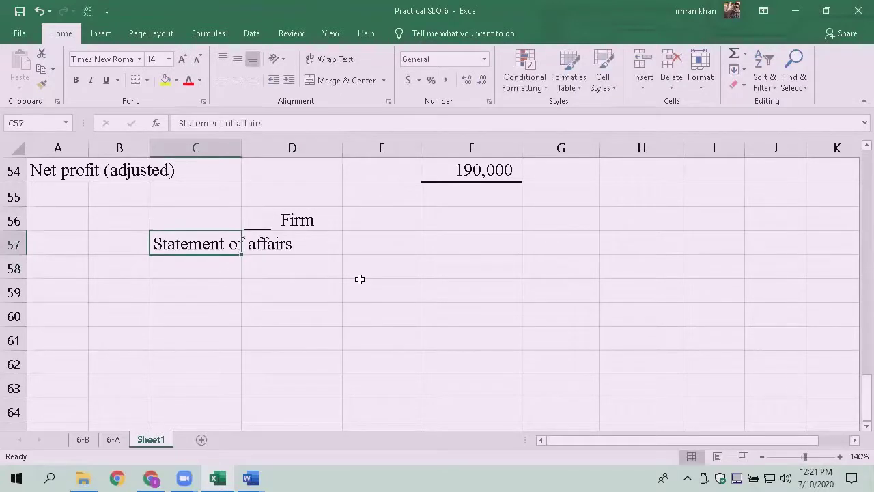
# Step: Enter "As on" in cell B58 and check the year-end date in the Word question
pyautogui.hotkey('shift', 'Right')
pyautogui.hotkey('shift', 'Right')
pyautogui.press('Left')
pyautogui.press('Left')
pyautogui.press('Down')
pyautogui.press('Right')
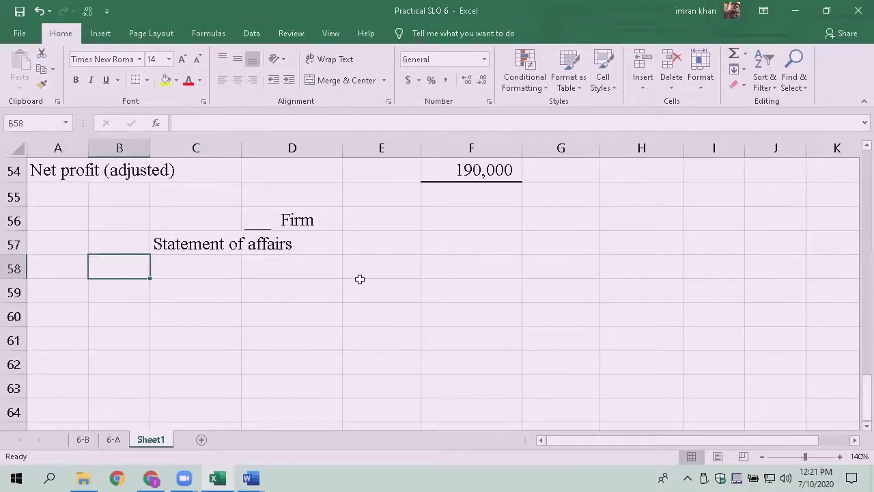
pyautogui.write('As on')
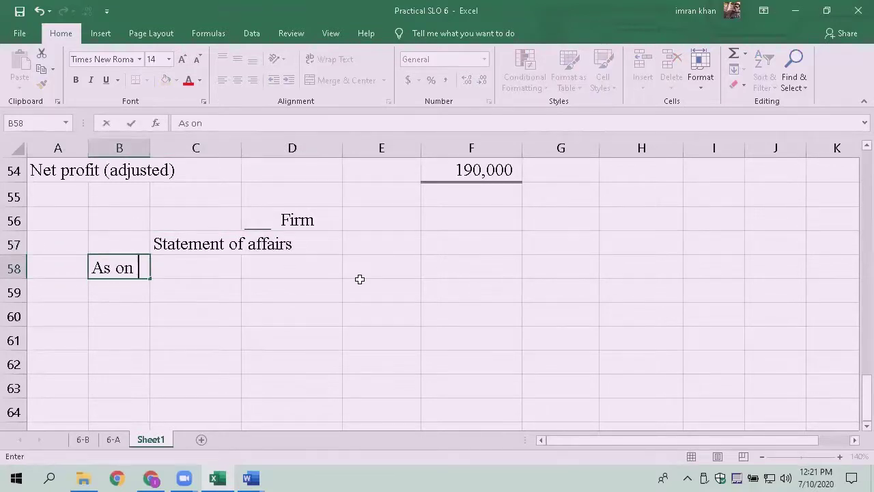
pyautogui.hotkey('ctrl', 'Return')
pyautogui.hotkey('alt', 'Tab')
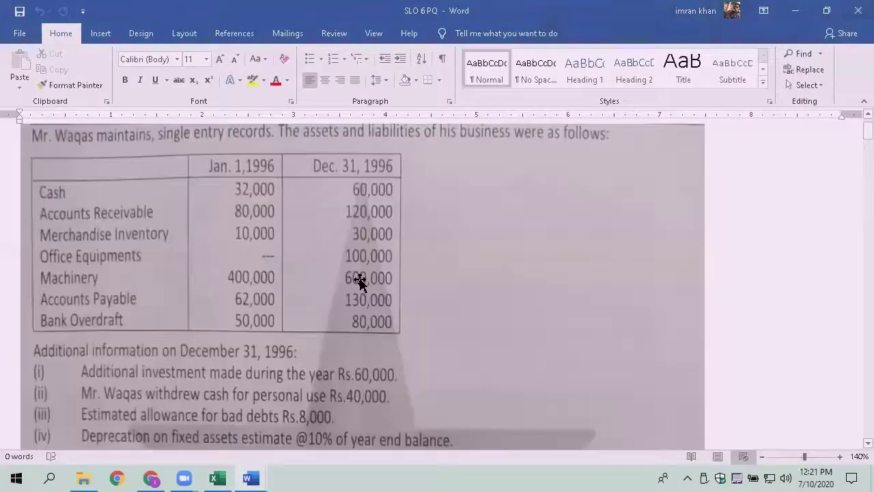
pyautogui.hotkey('alt', 'Tab')
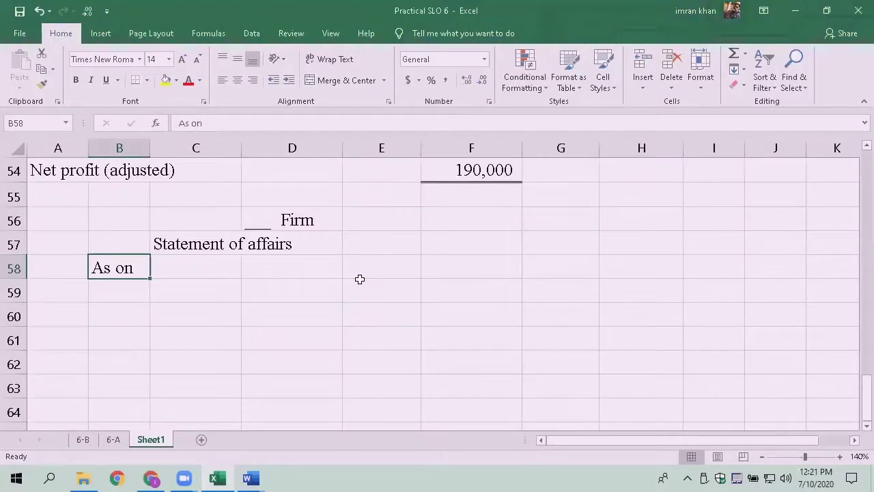
# Step: Move the "As on" text from B58 to C58 and complete it as "As on December 31, 1996"
pyautogui.hotkey('ctrl', 'c')
pyautogui.press('Right')
pyautogui.press('Return')
pyautogui.press('Left')
pyautogui.press('Delete')
pyautogui.press('Right')
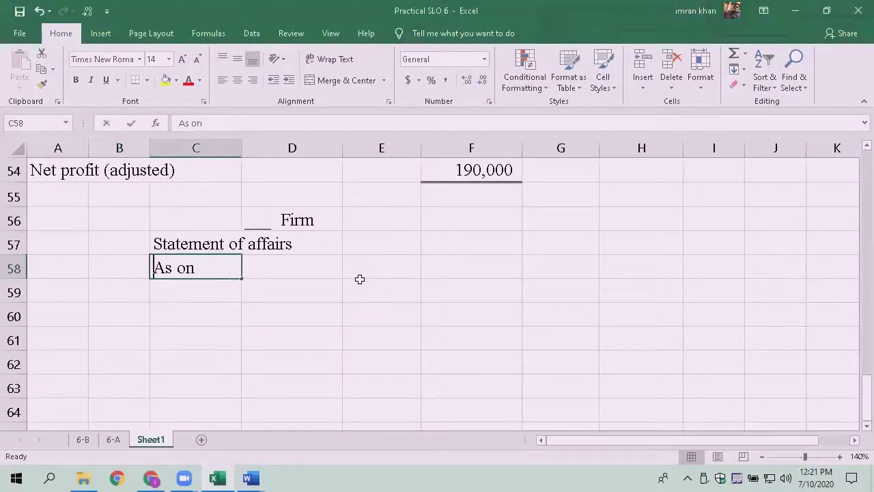
pyautogui.press('F2')
pyautogui.write('December 31')
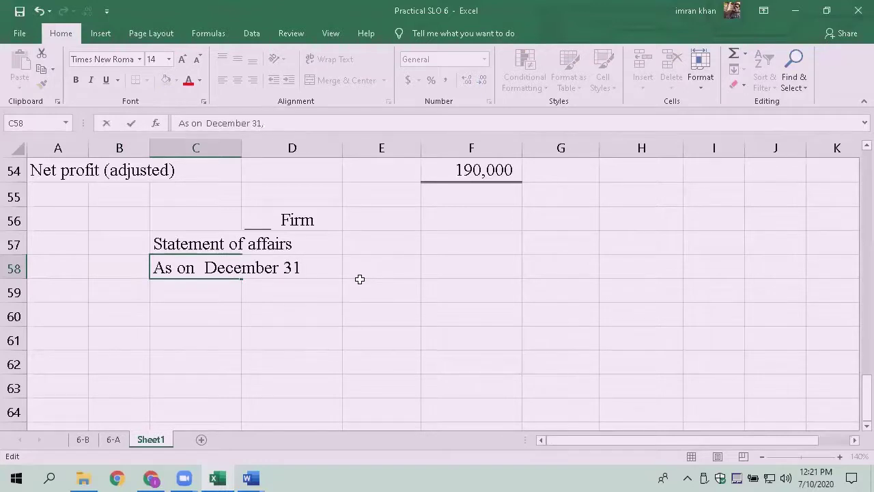
pyautogui.write(', 1996')
pyautogui.press('Return')
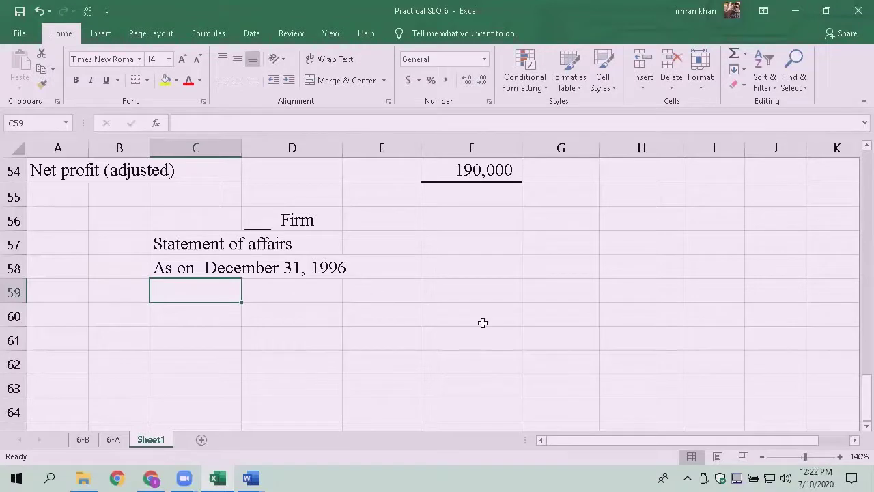
# Step: Enter the section heading "Assets" in cell A60 and make it bold
pyautogui.press('Up')
pyautogui.press('Up')
pyautogui.press('Down')
pyautogui.press('Down')
pyautogui.press('Down')
pyautogui.press('Left')
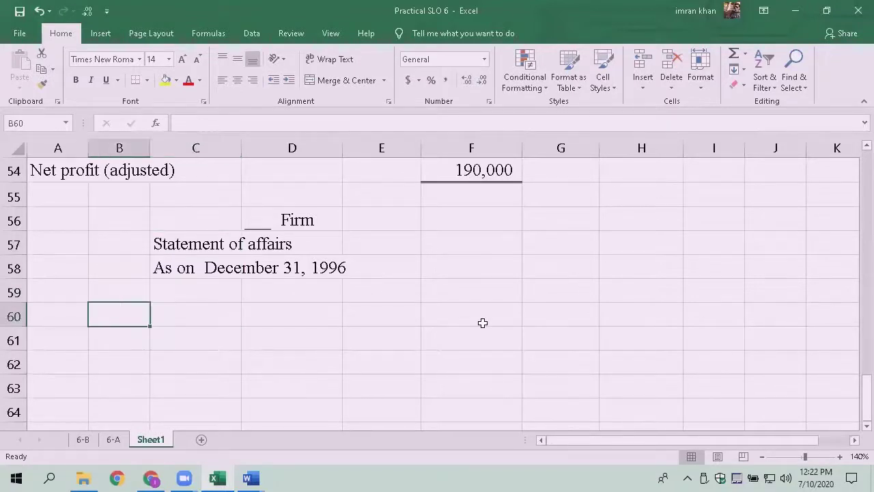
pyautogui.press('Left')
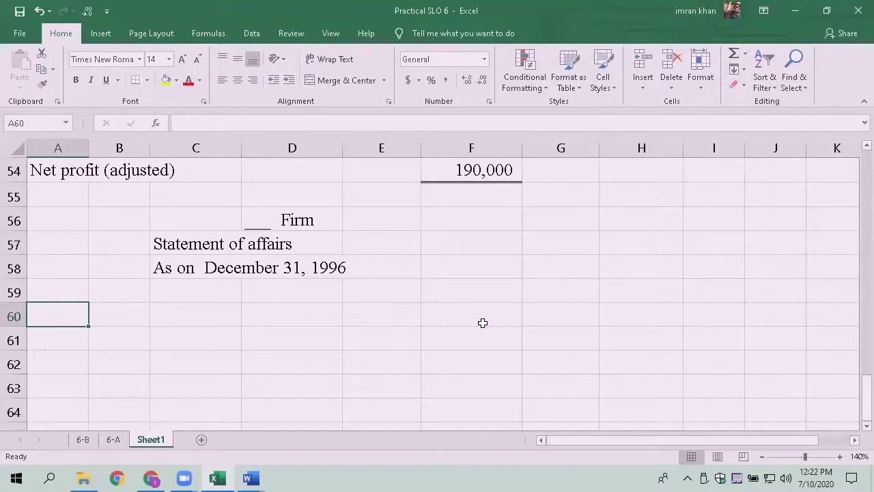
pyautogui.write('Assets')
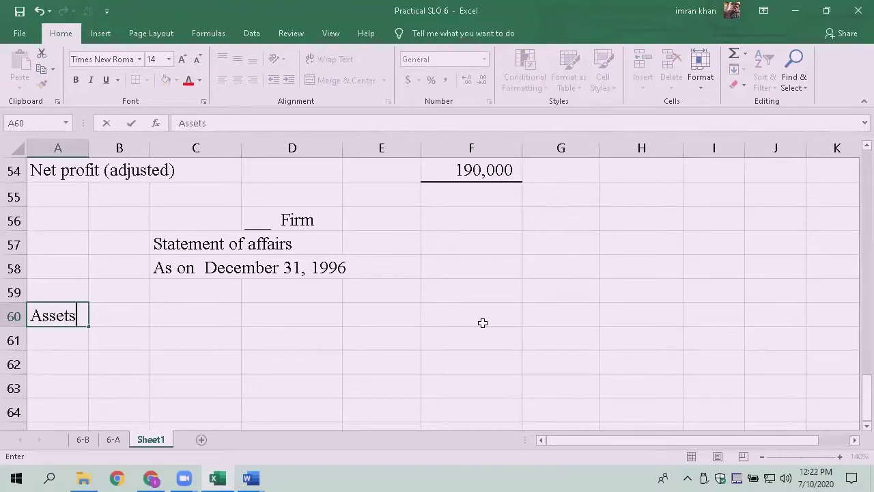
pyautogui.press('Return')
pyautogui.press('Up')
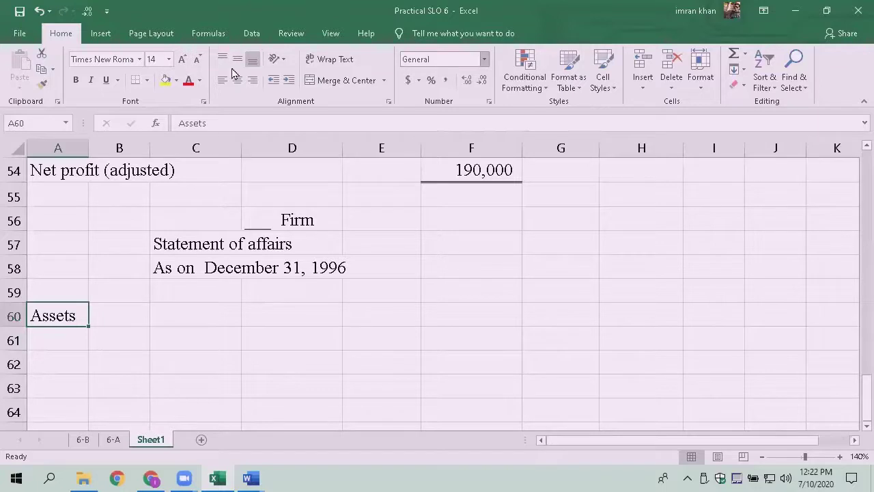
pyautogui.hotkey('ctrl', 'b')
pyautogui.press('Down')
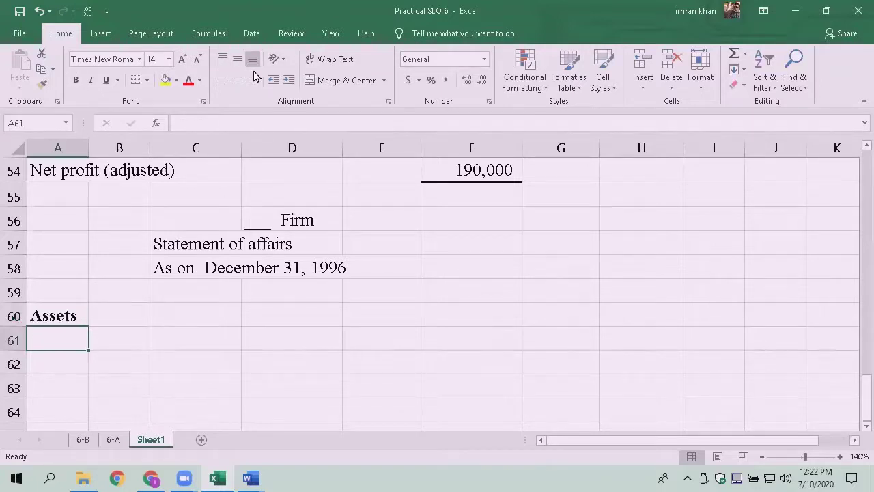
# Step: Enter the subheading "Non current asset" in cell A61
pyautogui.write('Non ')
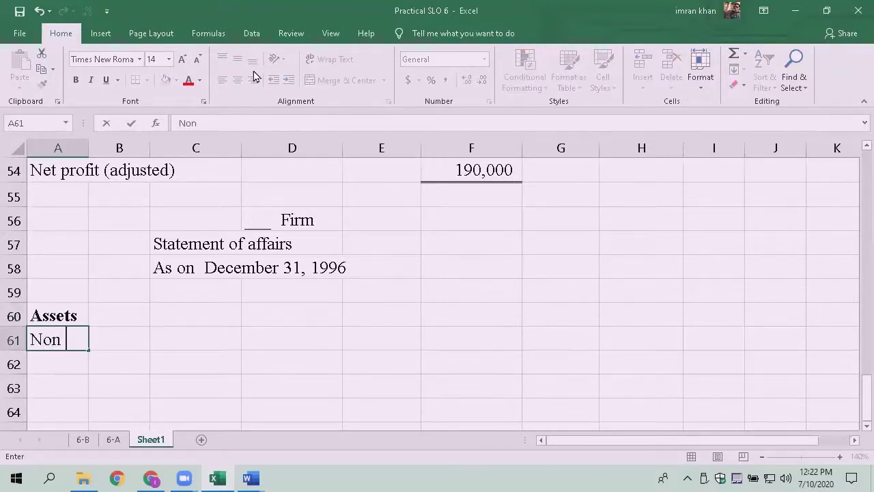
pyautogui.write('current a')
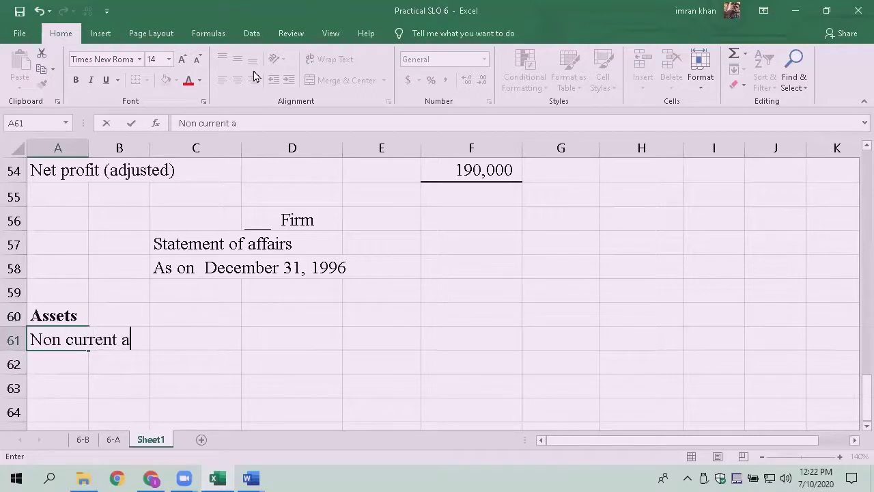
pyautogui.press('BackSpace')
pyautogui.write('A')
pyautogui.press('BackSpace')
pyautogui.write('asset')
pyautogui.hotkey('ctrl', 'Return')
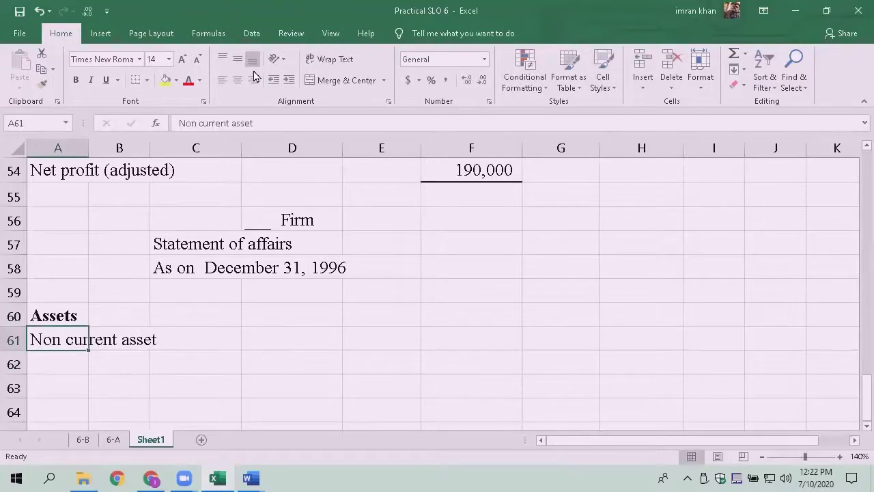
pyautogui.hotkey('ctrl', 'n')
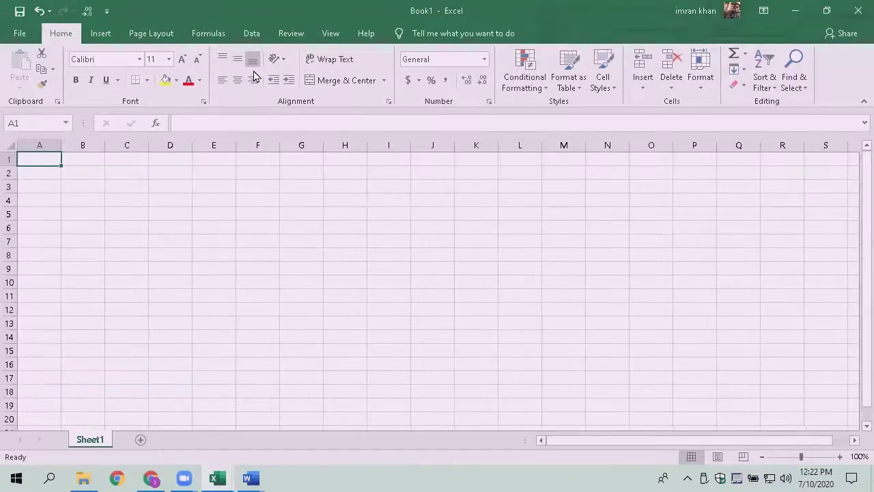
pyautogui.hotkey('ctrl', 'w')
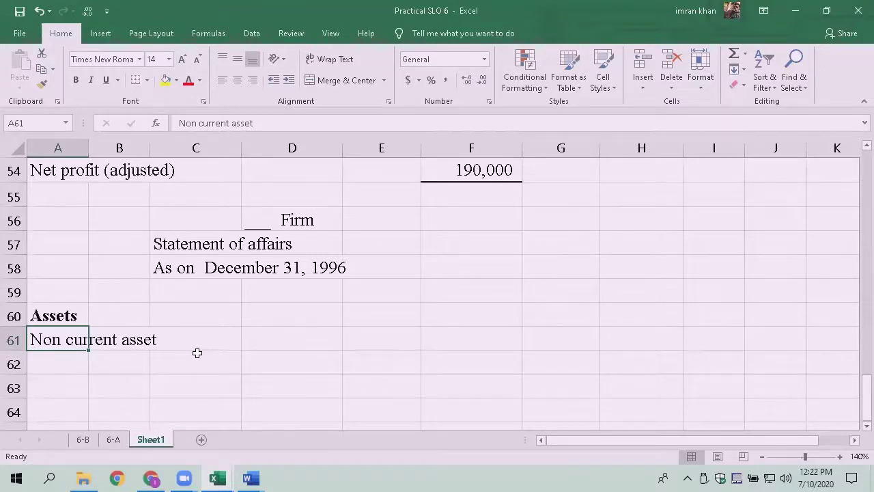
# Step: Add a bottom border to the "Non current asset" cell A61
pyautogui.hotkey('ctrl', '1')
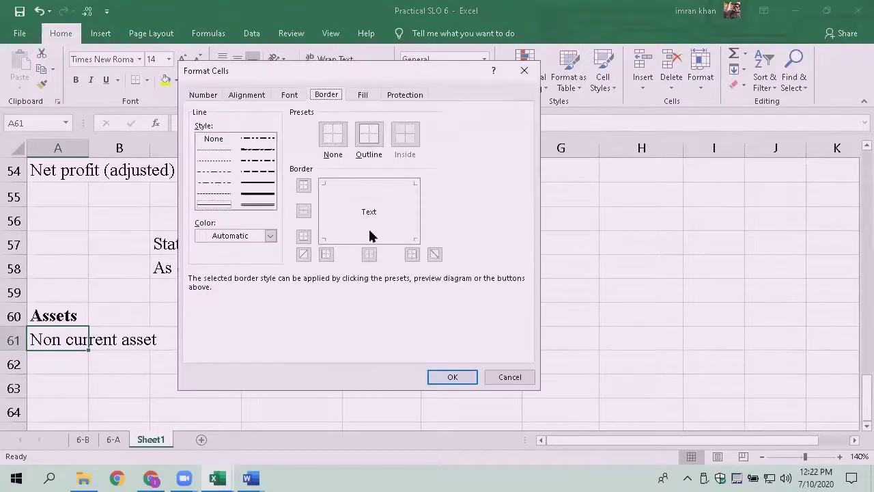
pyautogui.click(373, 240)
pyautogui.click(453, 379)
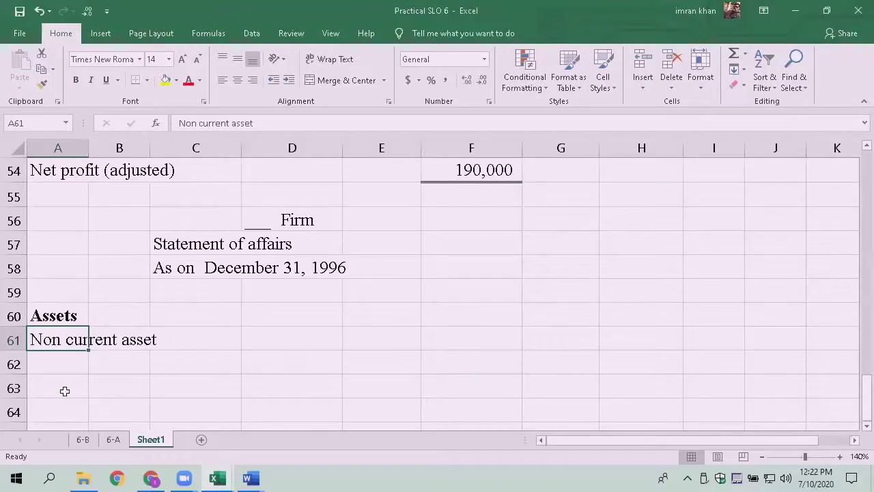
# Step: Add a bottom border under the "Non current asset" subheading across cells A61:B61
pyautogui.moveTo(48, 332); pyautogui.dragTo(119, 338)
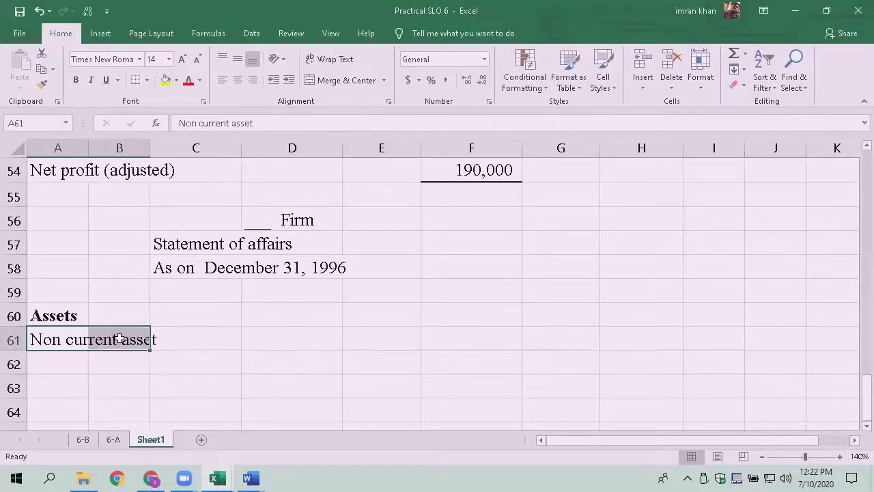
pyautogui.hotkey('ctrl', '1')
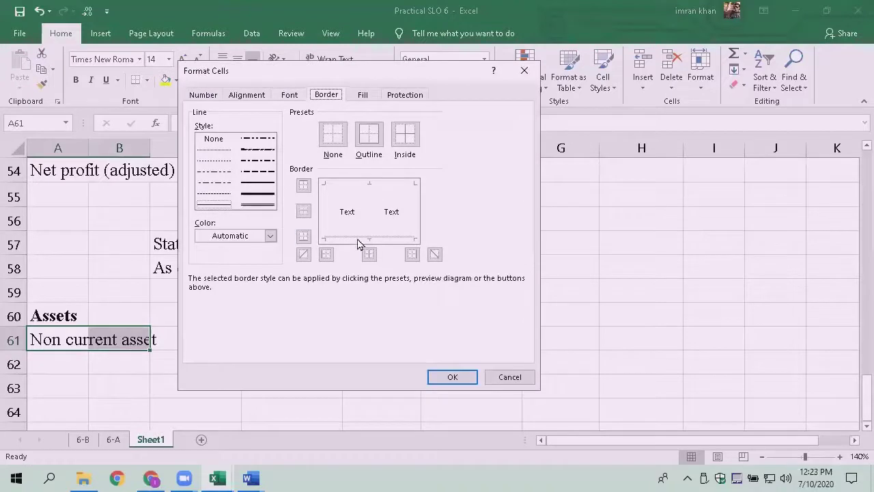
pyautogui.click(357, 239)
pyautogui.click(452, 377)
# Step: Enter the asset label "Machine" in cell A62 and go to the amount cell D62
pyautogui.click(64, 365)
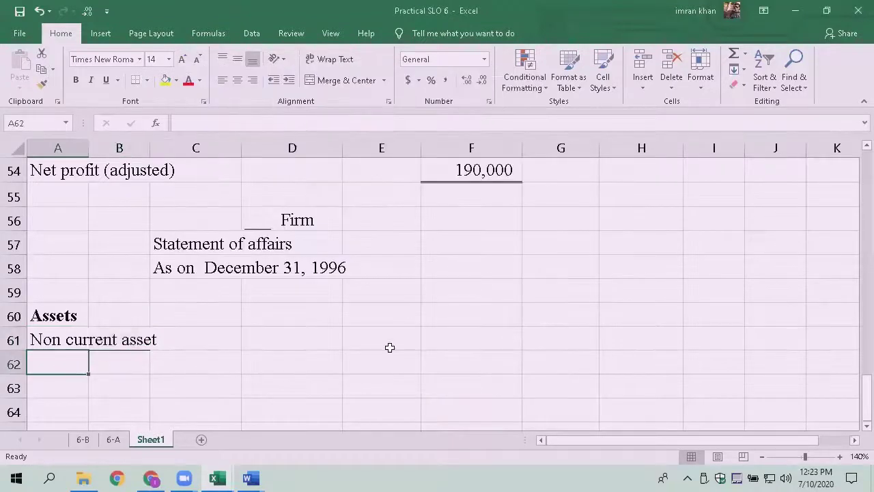
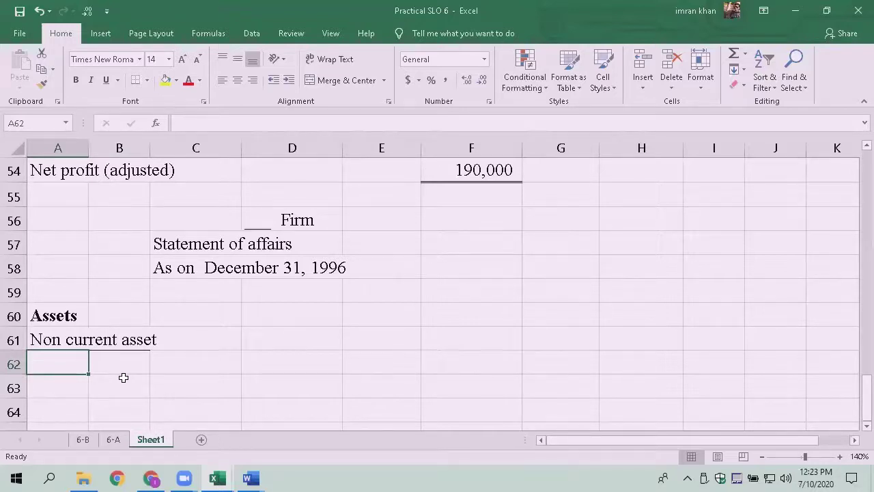
pyautogui.write('Machine')
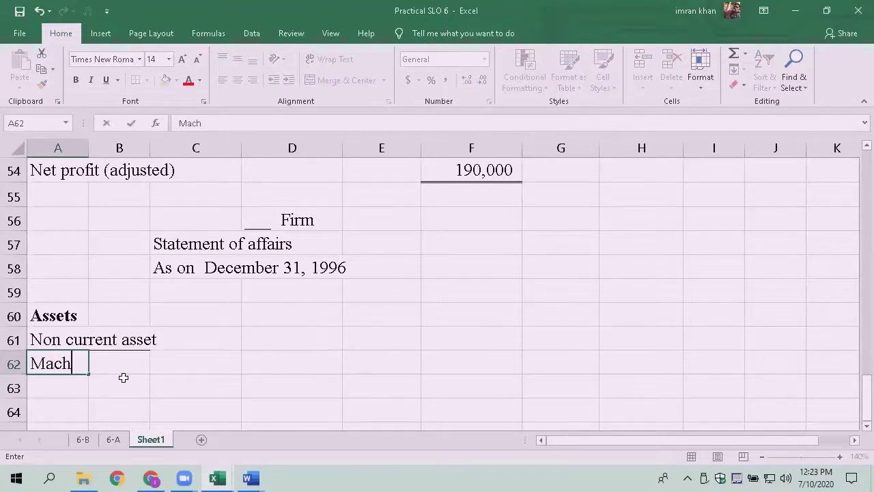
pyautogui.press('Right')
pyautogui.press('Right')
pyautogui.press('Right')
pyautogui.press('Right')
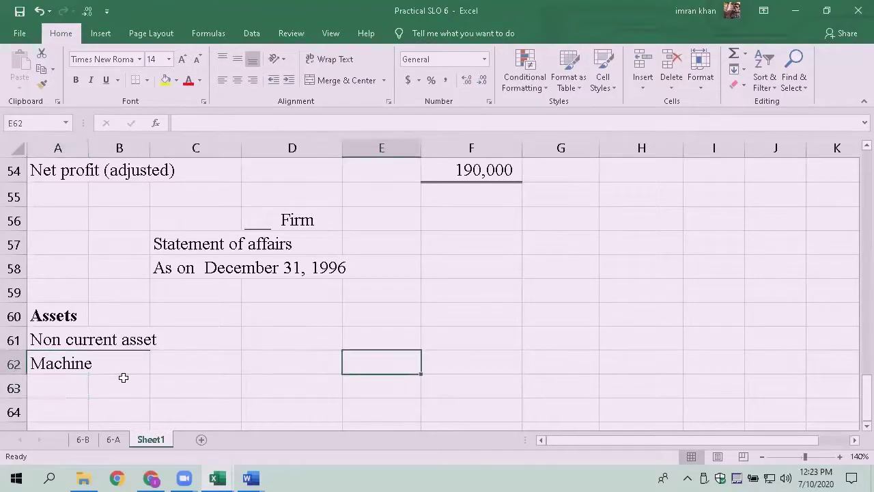
pyautogui.press('Left')
pyautogui.hotkey('ctrl', 'n')
pyautogui.hotkey('alt', 'Tab')
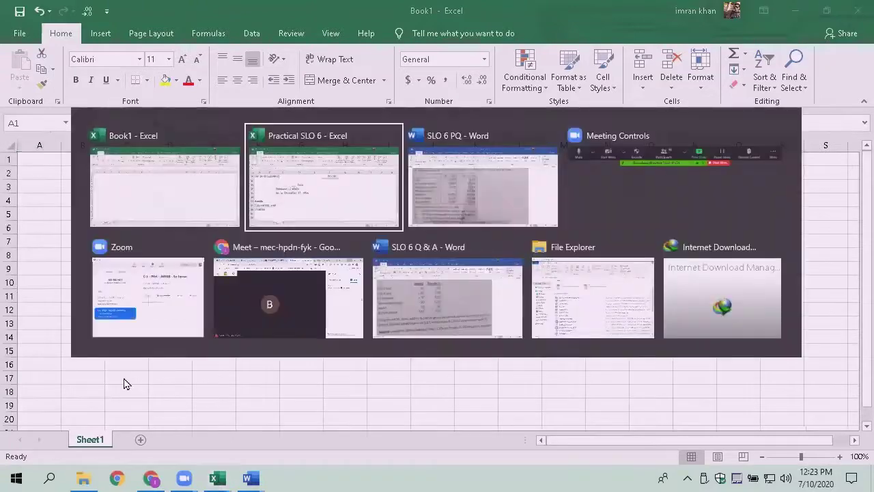
pyautogui.hotkey('alt', 'Tab')
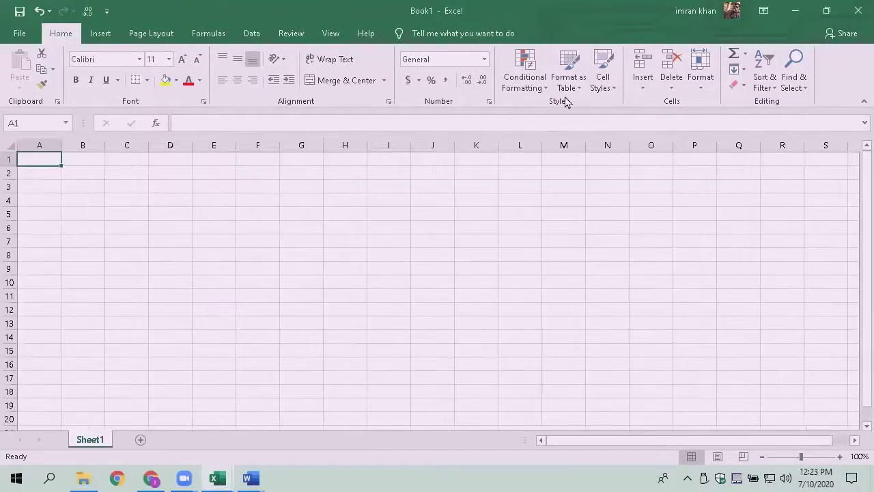
pyautogui.click(857, 8)
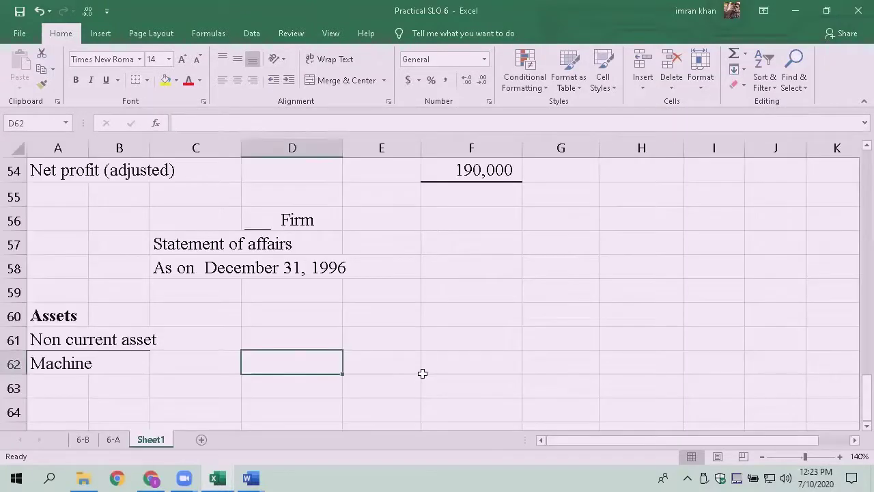
pyautogui.write('7000')
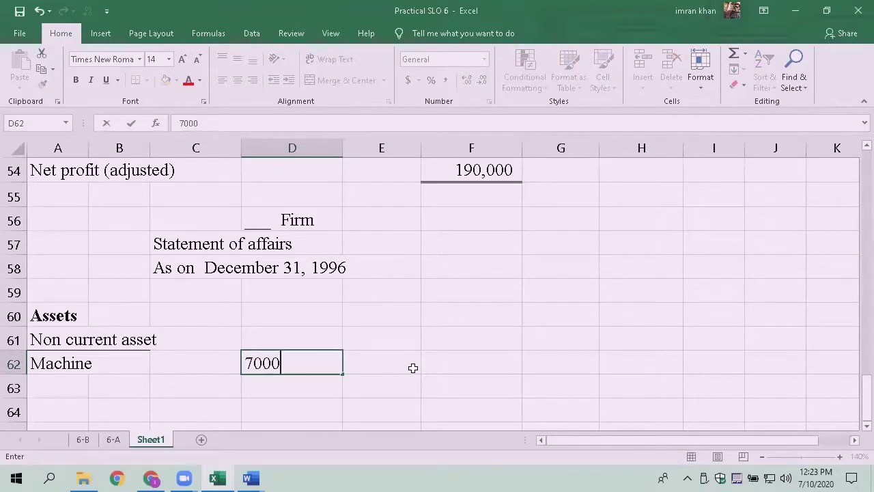
pyautogui.press('BackSpace')
pyautogui.press('BackSpace')
pyautogui.press('BackSpace')
pyautogui.press('BackSpace')
# Step: Check the December 31, 1996 machinery balance in the Word question and enter 600000 in cell D62 of the Excel sheet
pyautogui.hotkey('alt', 'Tab')
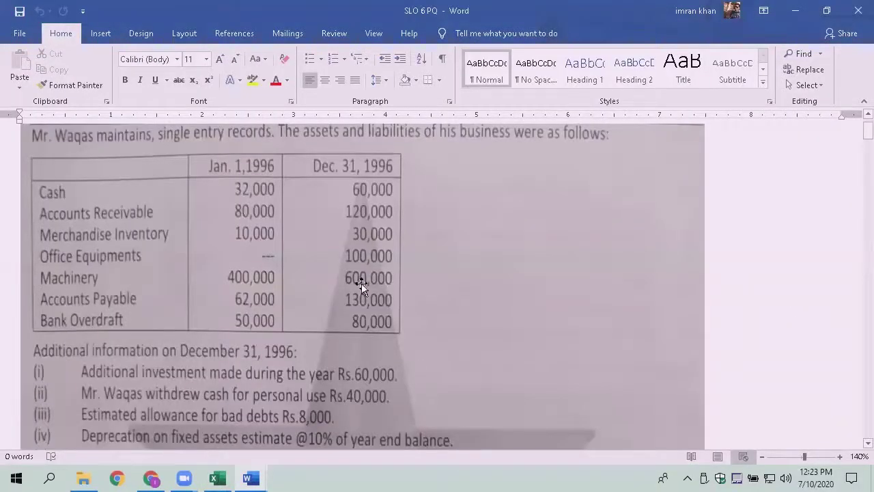
pyautogui.hotkey('alt', 'Tab')
pyautogui.write('600000')
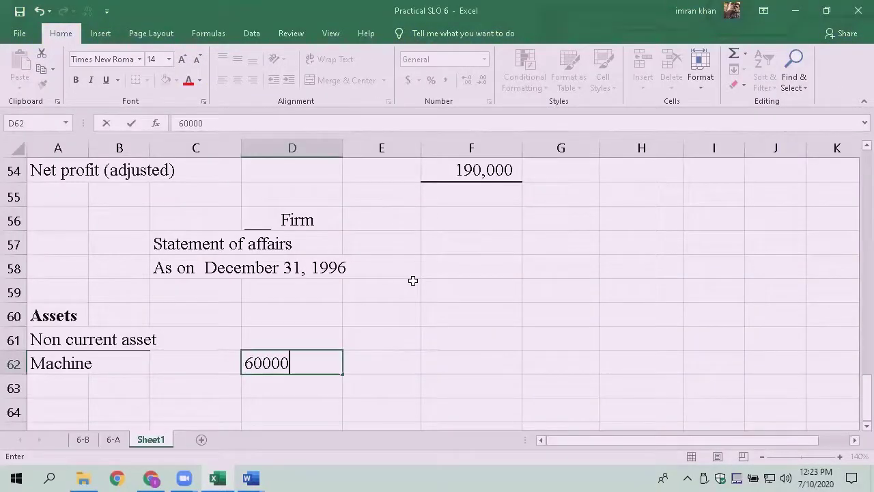
pyautogui.press('Return')
# Step: Format cells C62:D68 with thousands separators and no decimal places
pyautogui.press('Up')
pyautogui.hotkey('shift', 'Down')
pyautogui.hotkey('shift', 'Down')
pyautogui.hotkey('shift', 'Down')
pyautogui.hotkey('shift', 'Down')
pyautogui.hotkey('shift', 'Down')
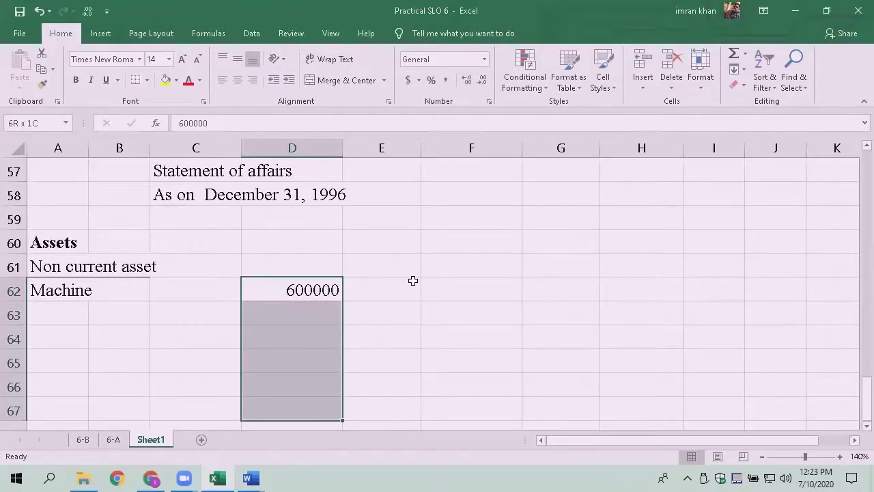
pyautogui.hotkey('shift', 'Down')
pyautogui.hotkey('shift', 'Left')
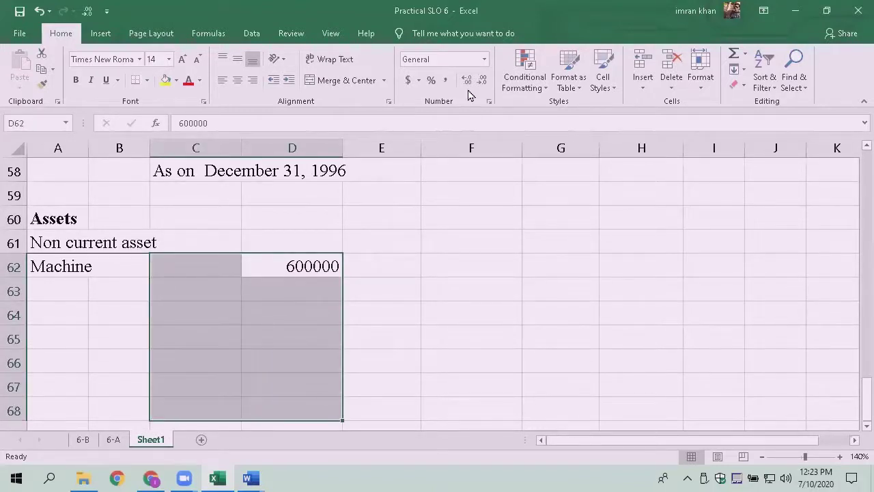
pyautogui.click(445, 80)
pyautogui.click(482, 79)
pyautogui.click(482, 80)
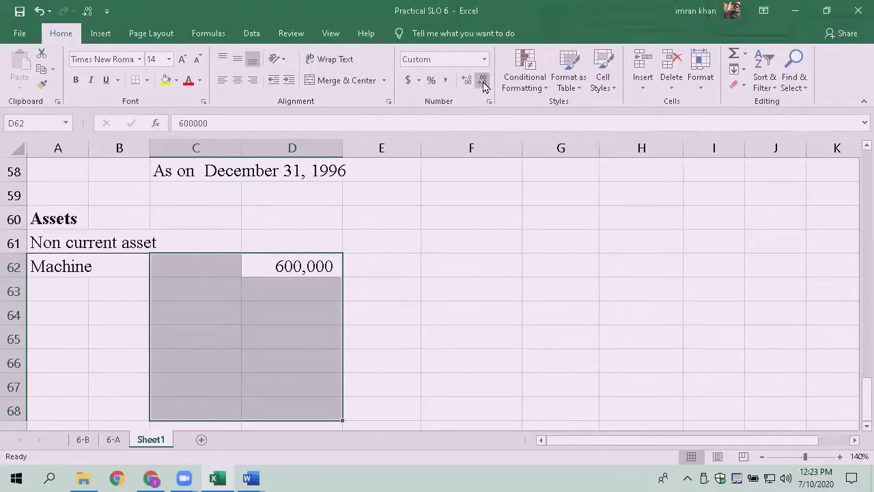
# Step: Enter the deduction label "Less: AFD" in cell A63 below "Machine"
pyautogui.press('Down')
pyautogui.press('Down')
pyautogui.press('Left')
pyautogui.press('Left')
pyautogui.press('Left')
pyautogui.press('Up')
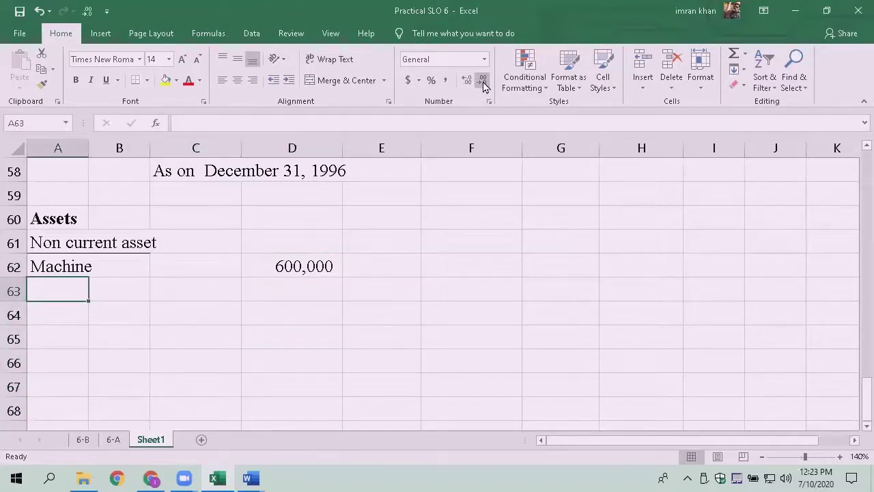
pyautogui.write('Less: A')
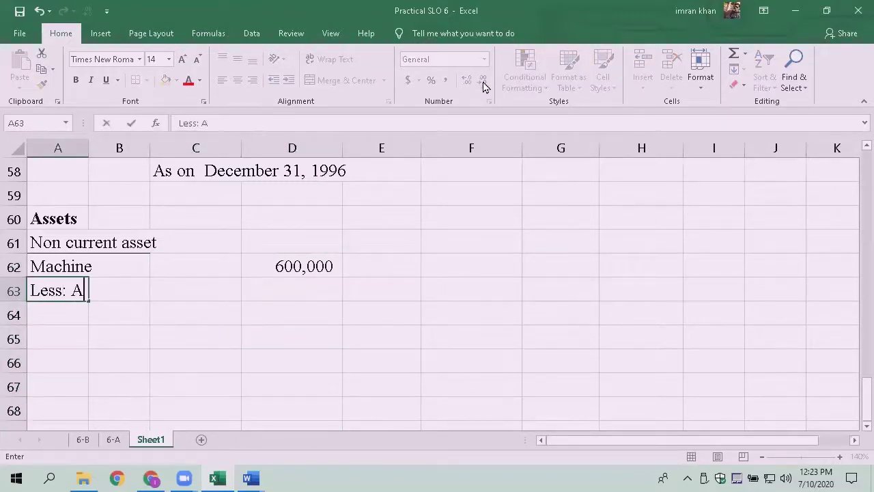
pyautogui.write('FD')
pyautogui.press('Return')
# Step: Extend the label in A63 to read "Less: AFD -Machinery"
pyautogui.press('Up')
pyautogui.press('Right')
pyautogui.press('Right')
pyautogui.press('Left')
pyautogui.press('Left')
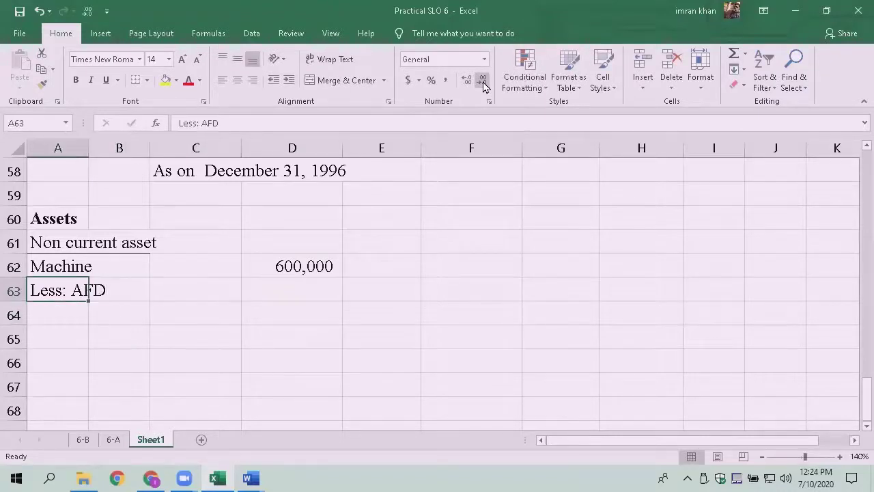
pyautogui.press('F2')
pyautogui.write('-')
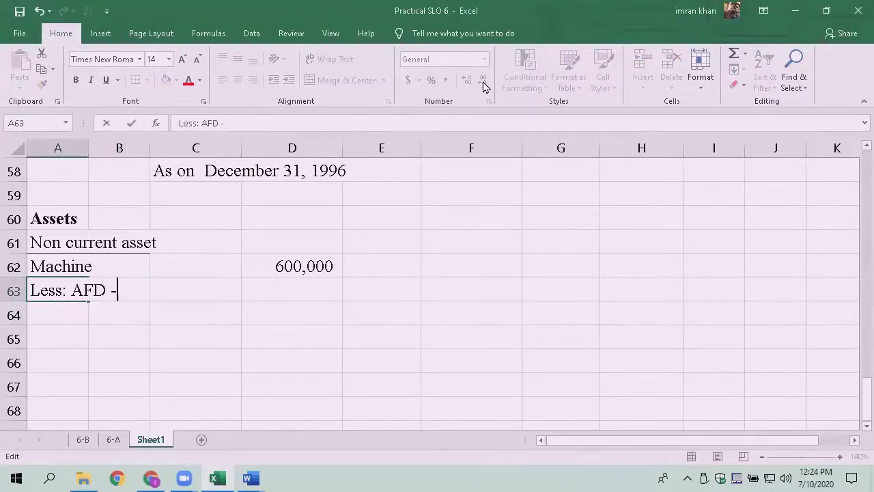
pyautogui.write('Machinery')
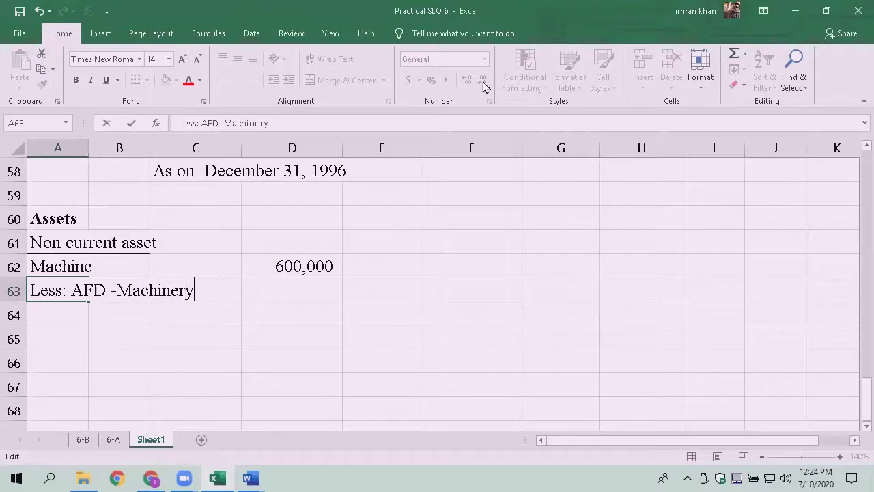
pyautogui.press('Return')
# Step: Enter the machinery depreciation allowance in cell D63 as the negative amount -60000
pyautogui.press('Up')
pyautogui.press('Right')
pyautogui.press('Right')
pyautogui.press('Right')
pyautogui.press('Right')
pyautogui.press('Left')
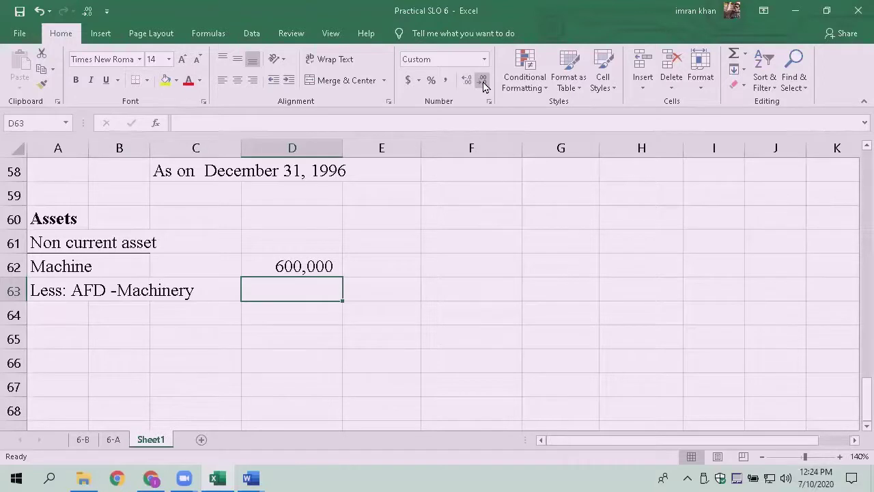
pyautogui.write('60000')
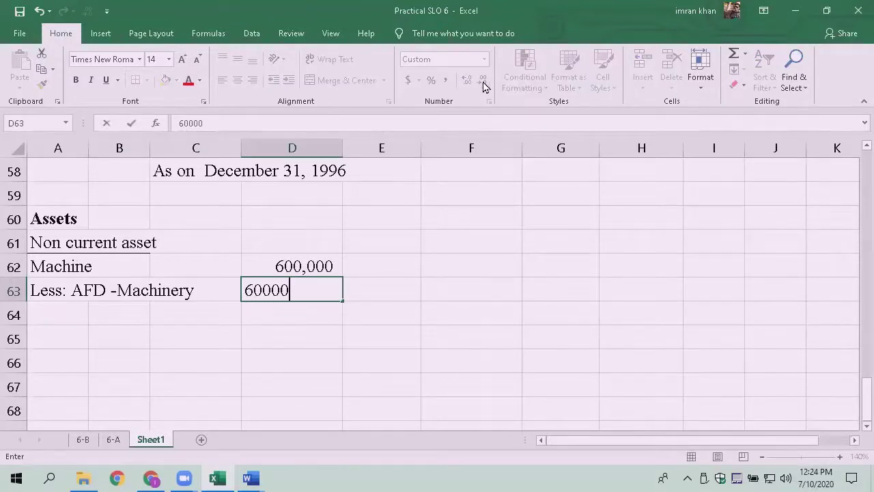
pyautogui.press('Return')
pyautogui.press('Up')
pyautogui.press('F2')
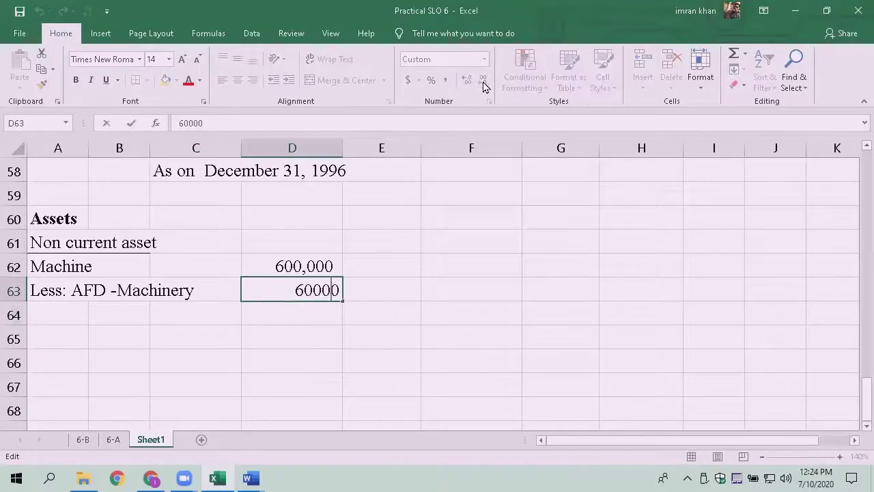
pyautogui.write('-')
pyautogui.press('Return')
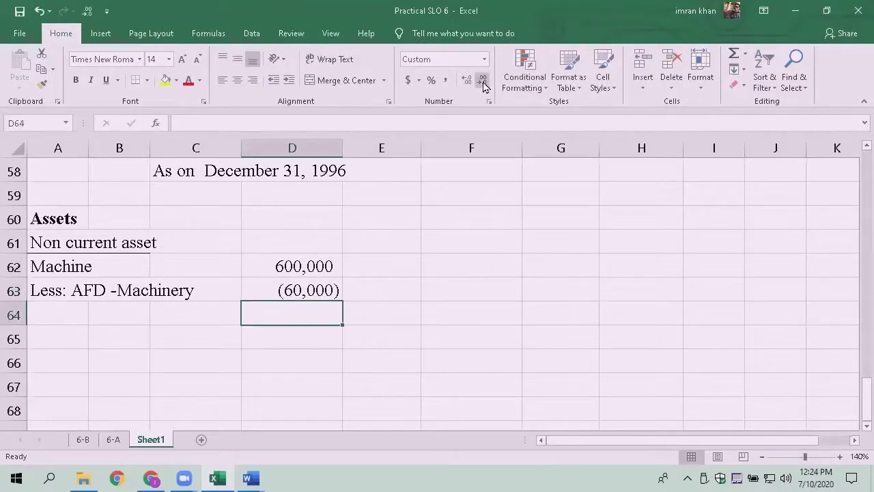
# Step: Enter a SUM formula over D62:D63 in cell E63 to get the net machinery value
pyautogui.press('Up')
pyautogui.press('Right')
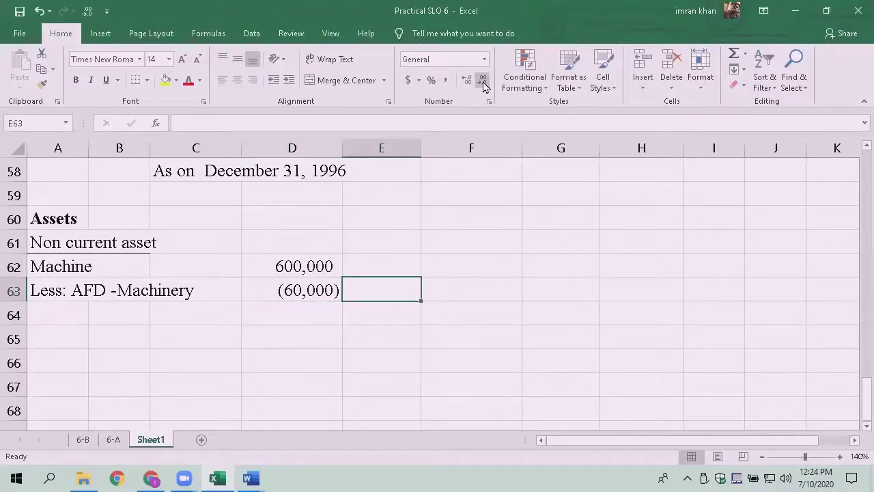
pyautogui.write('=SUM(')
pyautogui.press('Left')
pyautogui.hotkey('shift', 'Up')
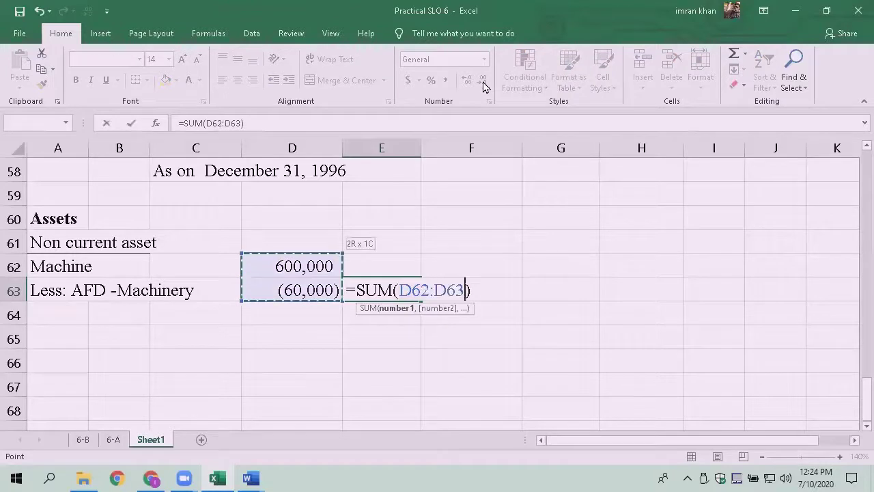
# Step: Complete the SUM of D62:D63 in E63, and enter the label "Equipment" in A64
pyautogui.press('Return')
pyautogui.press('Left')
pyautogui.press('Left')
pyautogui.press('Left')
pyautogui.press('Left')
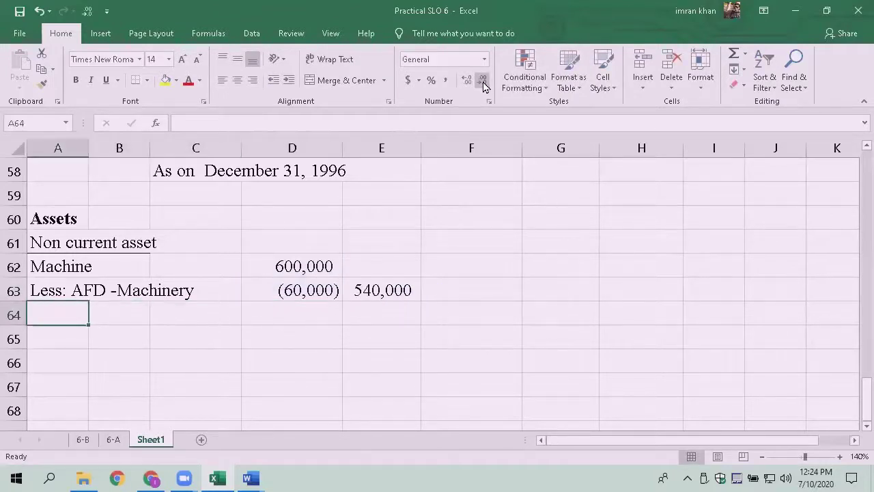
pyautogui.write('E')
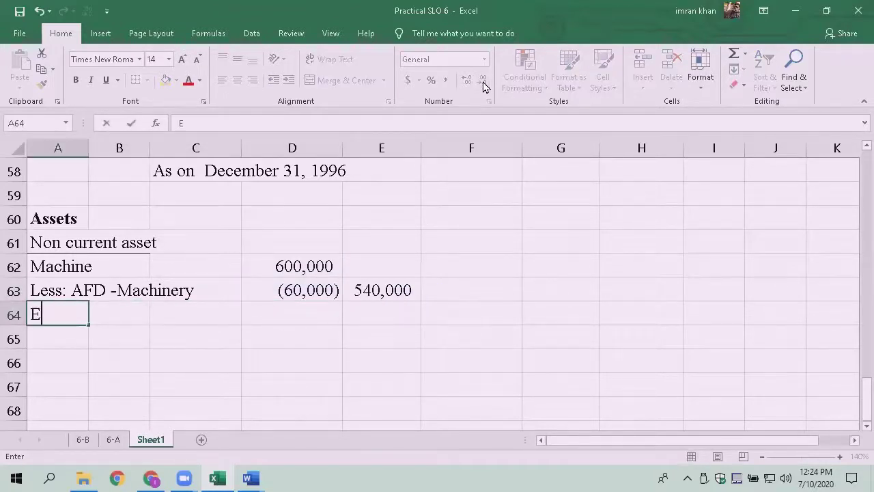
pyautogui.write('quipment')
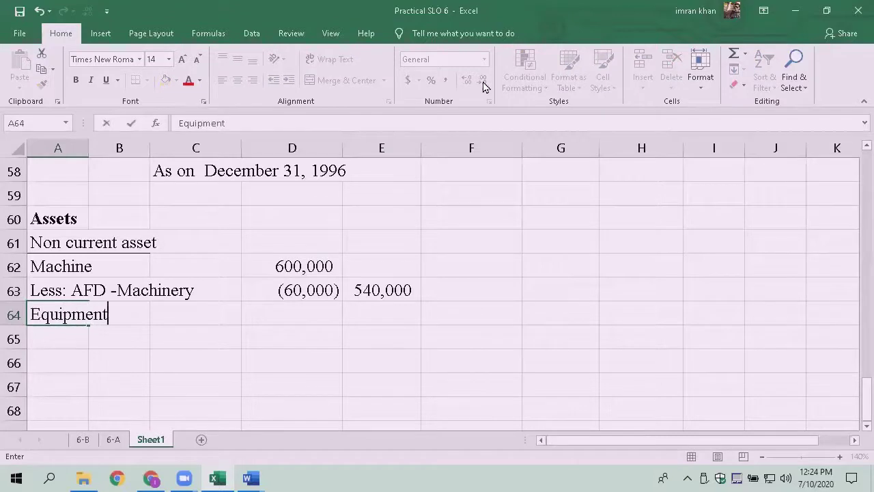
pyautogui.press('Return')
# Step: Apply a bottom border to cell D63, under the machinery depreciation amount
pyautogui.press('Up')
pyautogui.press('Right')
pyautogui.press('Right')
pyautogui.press('Right')
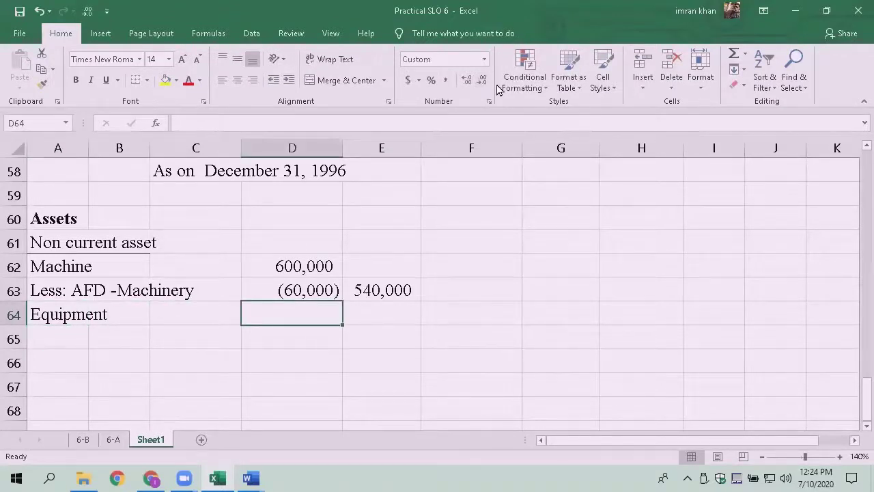
pyautogui.press('Up')
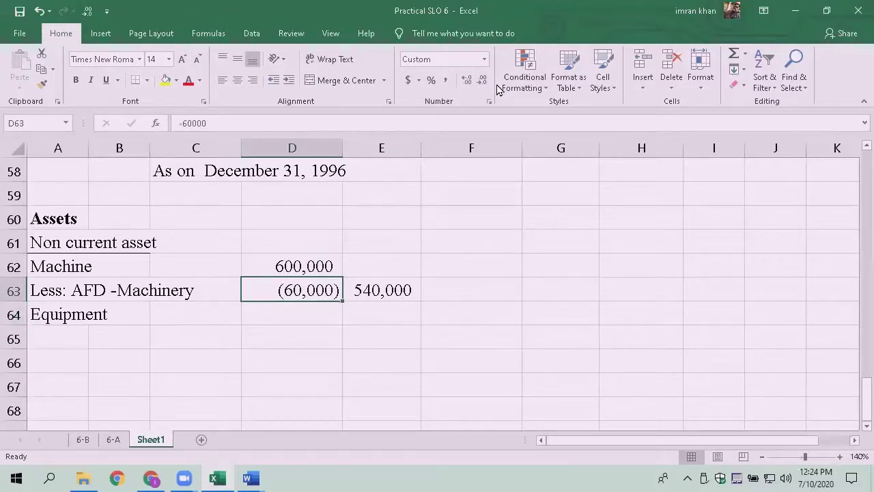
pyautogui.hotkey('shift', 'Right')
pyautogui.hotkey('shift', 'Left')
pyautogui.hotkey('ctrl', '1')
pyautogui.click(385, 242)
pyautogui.click(459, 380)
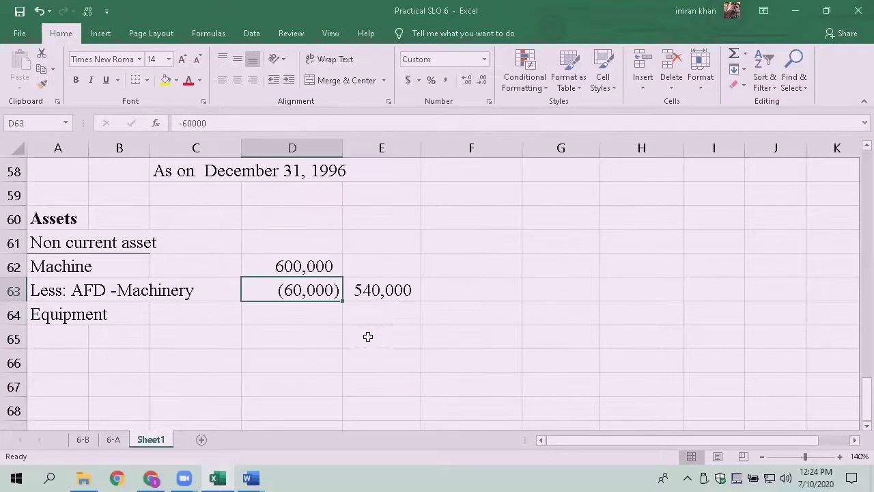
# Step: Look up the Dec. 31, 1996 office equipment balance in the Word document and enter 100000 for Equipment in D64
pyautogui.click(308, 314)
pyautogui.hotkey('alt', 'Tab')
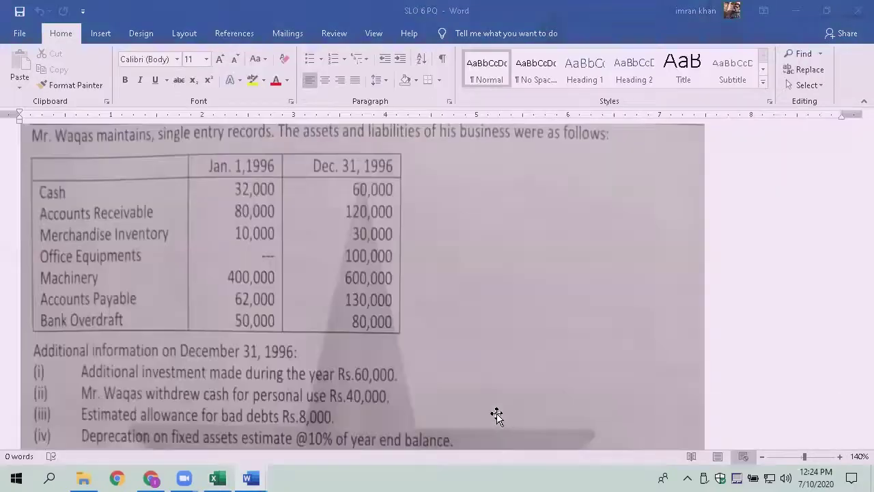
pyautogui.hotkey('alt', 'Tab')
pyautogui.write('100000')
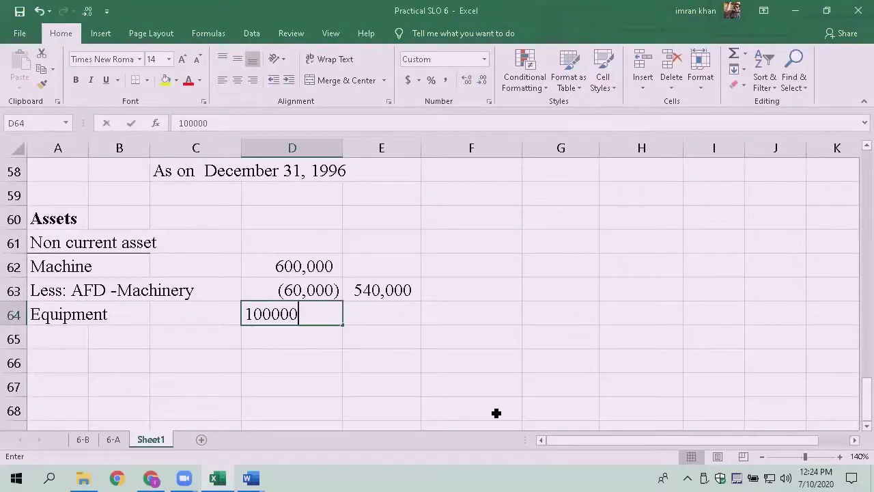
pyautogui.press('Return')
# Step: Copy the "Less: AFD -Machinery" label to A65 and reword it as "Less: AFD -Equipment"
pyautogui.press('Home')
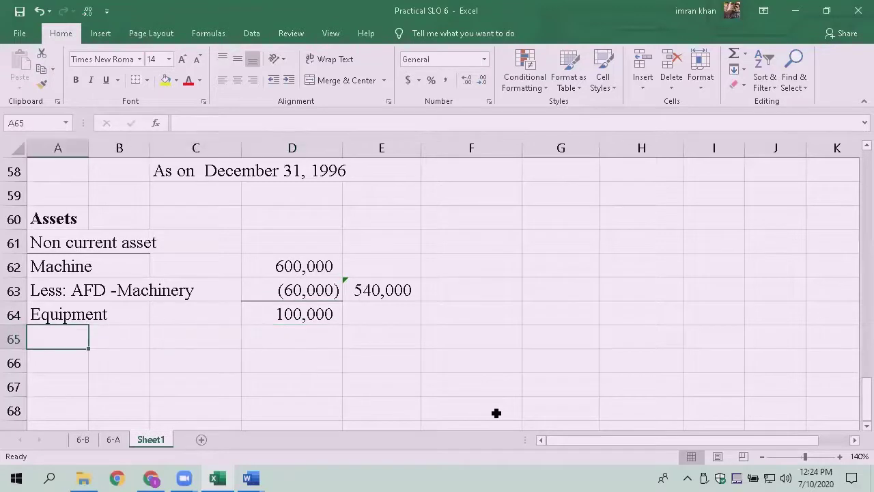
pyautogui.press('Up')
pyautogui.press('Up')
pyautogui.hotkey('ctrl', 'c')
pyautogui.press('Down')
pyautogui.press('Down')
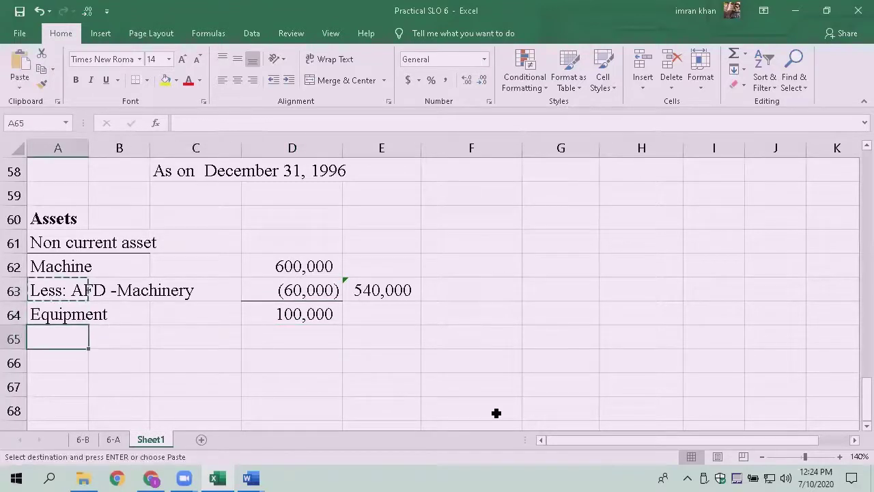
pyautogui.press('Return')
pyautogui.press('F2')
pyautogui.press('BackSpace')
pyautogui.press('BackSpace')
pyautogui.press('BackSpace')
pyautogui.press('BackSpace')
pyautogui.press('BackSpace')
pyautogui.press('BackSpace')
pyautogui.press('BackSpace')
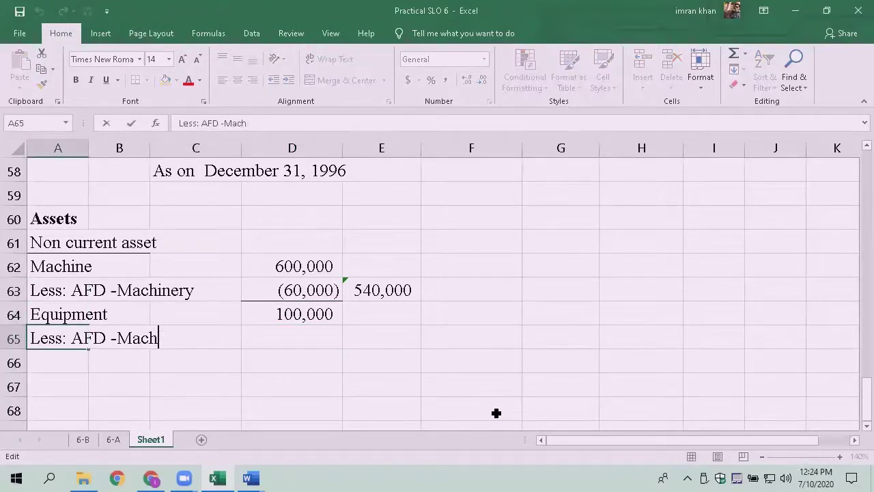
pyautogui.press('BackSpace')
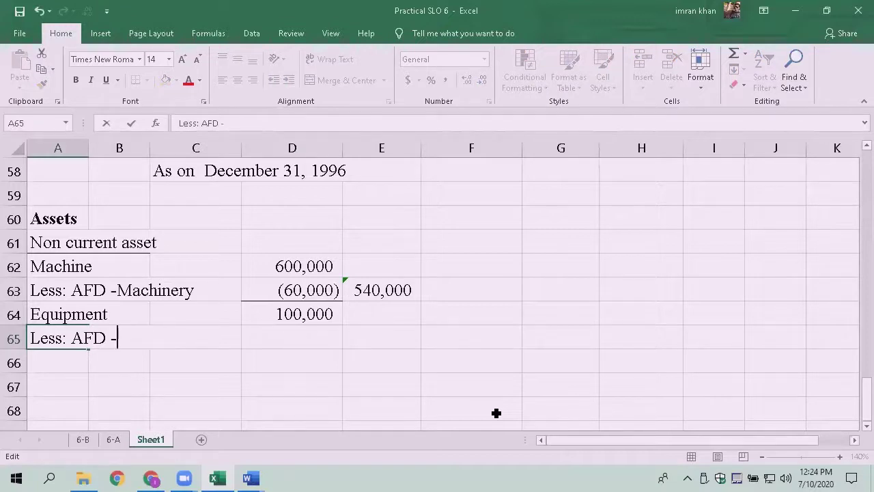
pyautogui.write('Equipment')
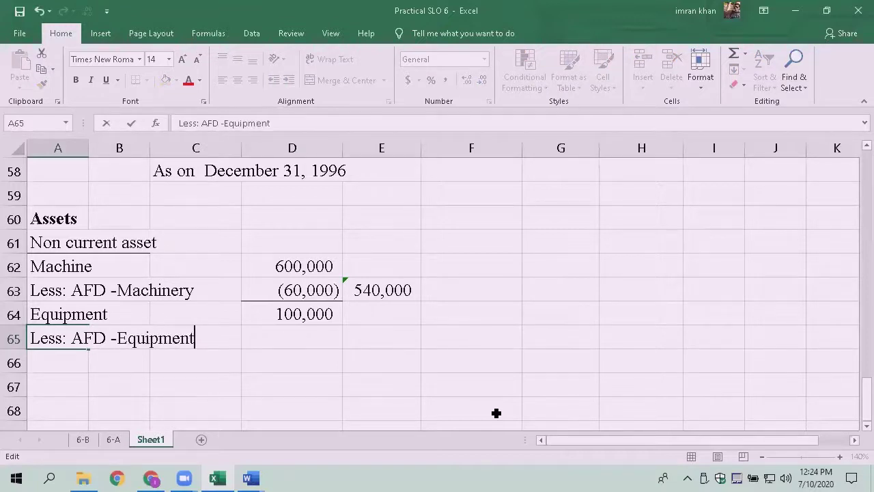
pyautogui.press('Return')
# Step: Enter -10000 in D65 as the equipment depreciation amount
pyautogui.press('Up')
pyautogui.press('Right')
pyautogui.press('Right')
pyautogui.press('Right')
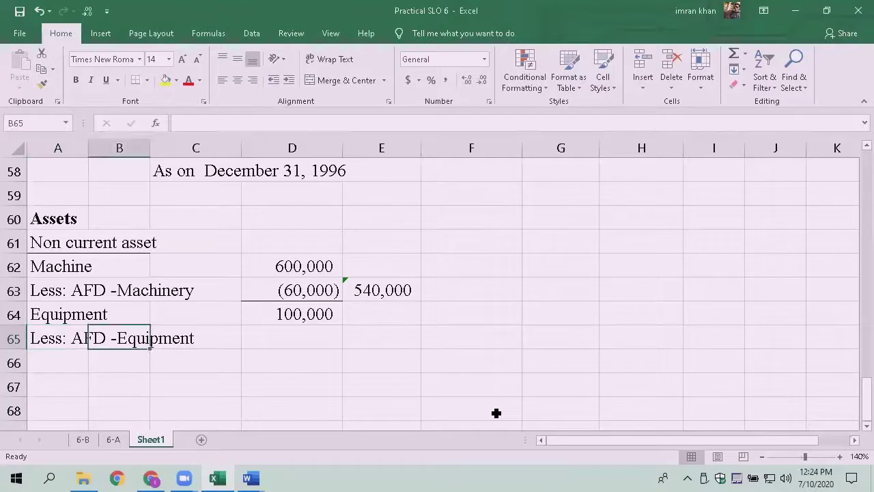
pyautogui.write('10000')
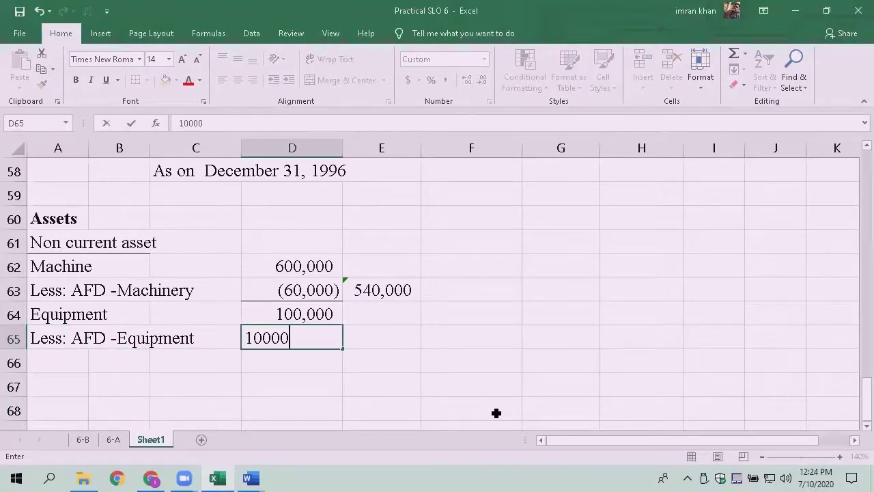
pyautogui.press('Left')
pyautogui.press('Right')
pyautogui.press('F2')
pyautogui.press('Left')
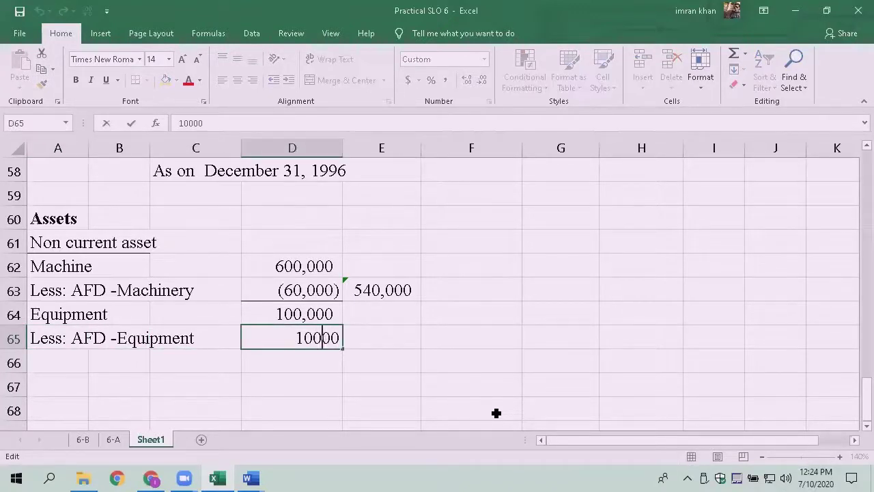
pyautogui.write('-')
pyautogui.press('Tab')
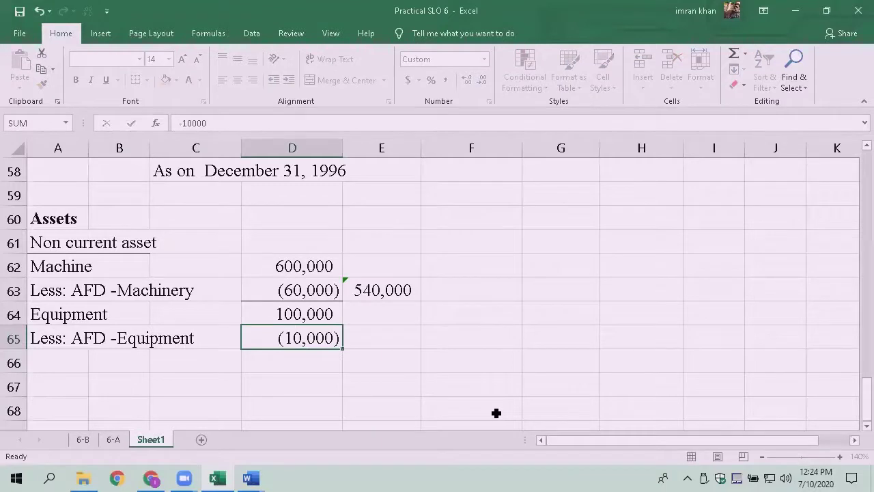
# Step: Calculate the net equipment value in E65 with =SUM(D64:D65)
pyautogui.hotkey('alt', '=')
pyautogui.hotkey('shift', 'Up')
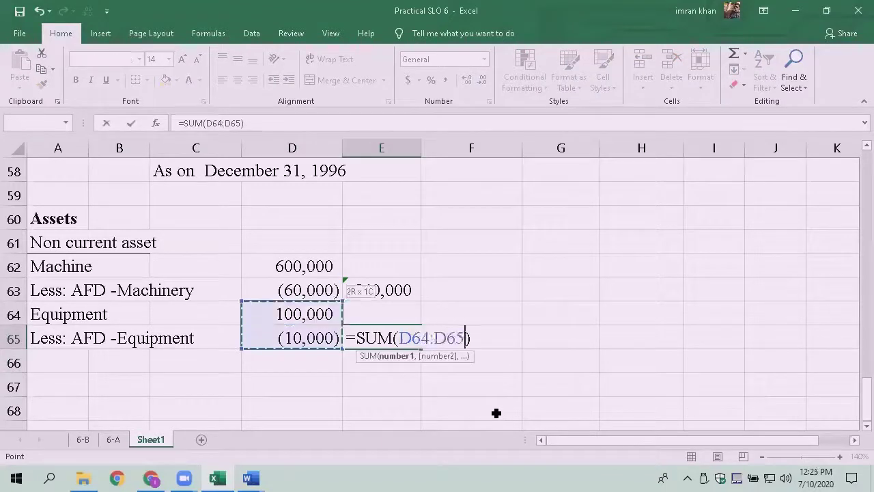
pyautogui.hotkey('ctrl', 'Return')
pyautogui.press('Down')
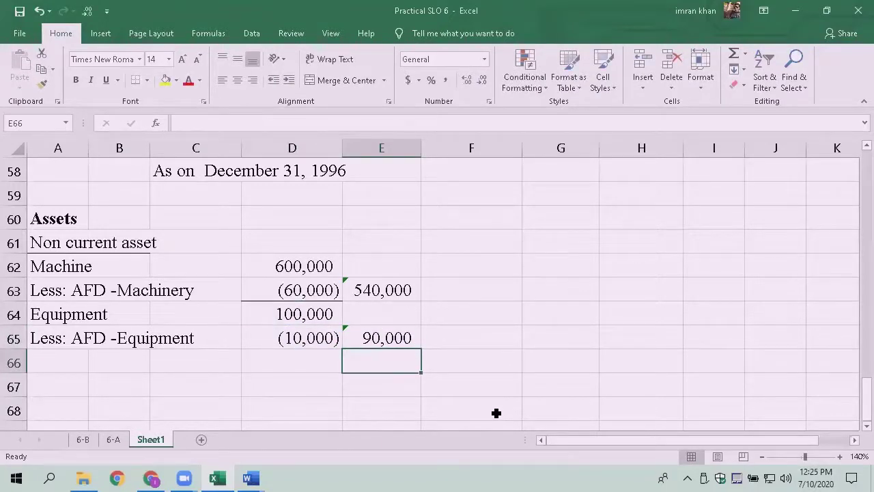
# Step: Check the question in the Word document, and total the net machinery and equipment values in E66 with =SUM(E65,E63)
pyautogui.hotkey('alt', 'Tab')
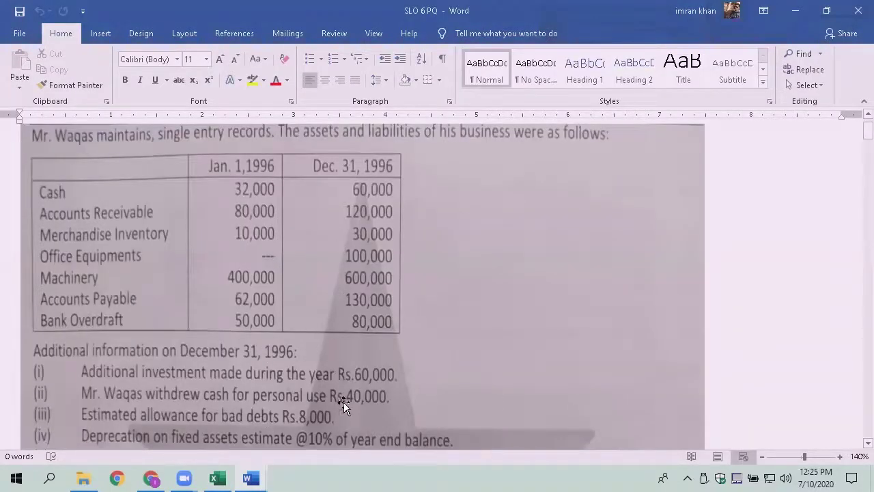
pyautogui.hotkey('alt', 'Tab')
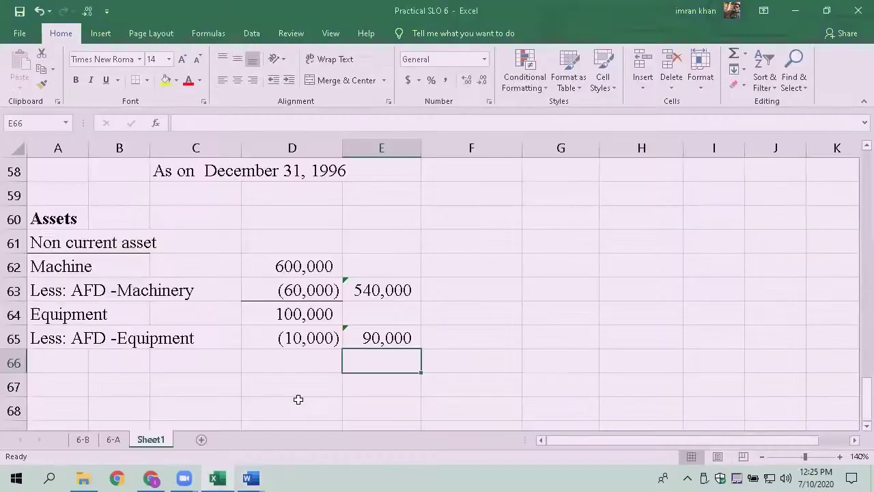
pyautogui.write('=SUM(')
pyautogui.press('Up')
pyautogui.write(',')
pyautogui.press('Up')
pyautogui.press('Up')
pyautogui.press('Up')
pyautogui.hotkey('shift', 'Up')
pyautogui.hotkey('shift', 'Down')
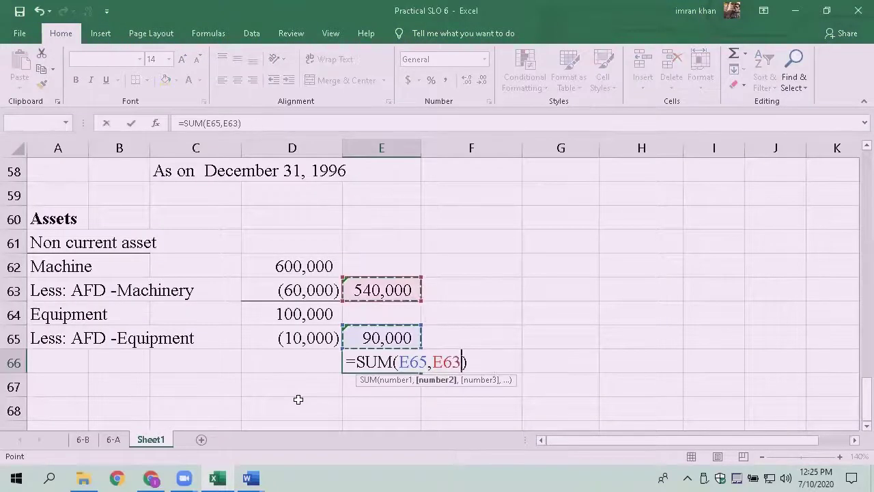
pyautogui.hotkey('ctrl', 'Return')
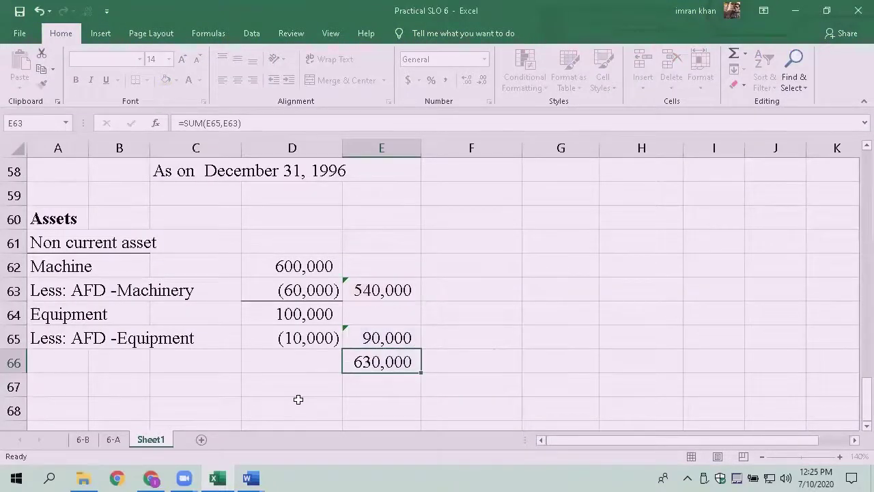
# Step: Replace the separate cell references in the E66 total with one range, making it =SUM(E63:E65)
pyautogui.press('F2')
pyautogui.press('Left')
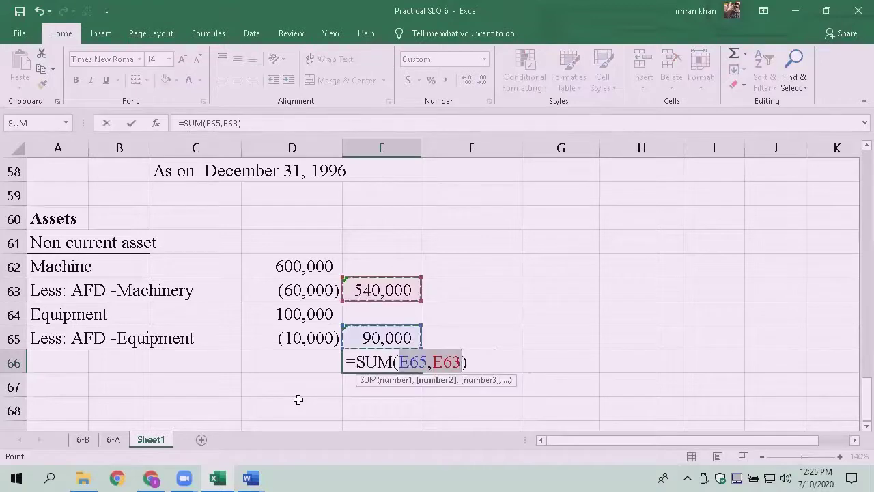
pyautogui.press('F2')
pyautogui.hotkey('shift', 'Up')
pyautogui.hotkey('shift', 'Up')
pyautogui.press('BackSpace')
pyautogui.press('BackSpace')
pyautogui.press('BackSpace')
pyautogui.press('BackSpace')
pyautogui.press('BackSpace')
pyautogui.press('BackSpace')
pyautogui.press('BackSpace')
pyautogui.press('BackSpace')
pyautogui.press('Down')
pyautogui.press('Up')
pyautogui.hotkey('shift', 'Up')
pyautogui.hotkey('shift', 'Up')
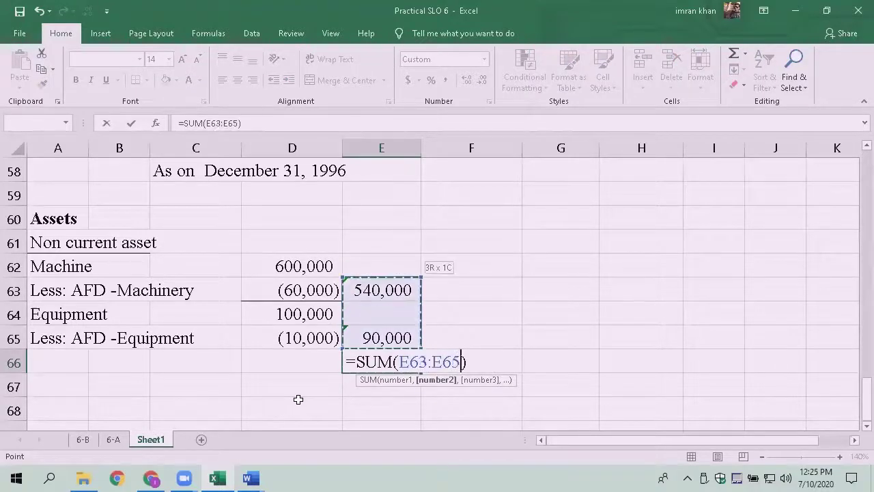
pyautogui.press('Return')
# Step: Label the total row by entering "T N C A" in A66
pyautogui.press('Up')
pyautogui.press('Left')
pyautogui.press('Left')
pyautogui.press('Left')
pyautogui.press('Left')
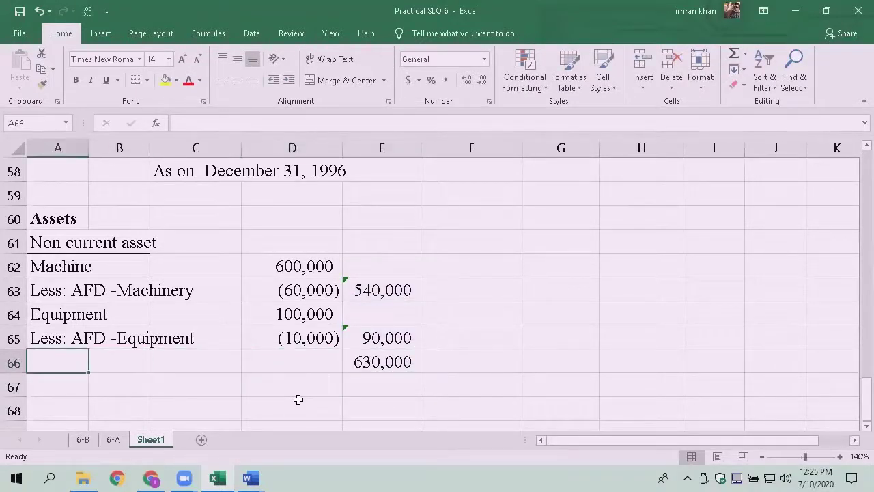
pyautogui.write('T N C A')
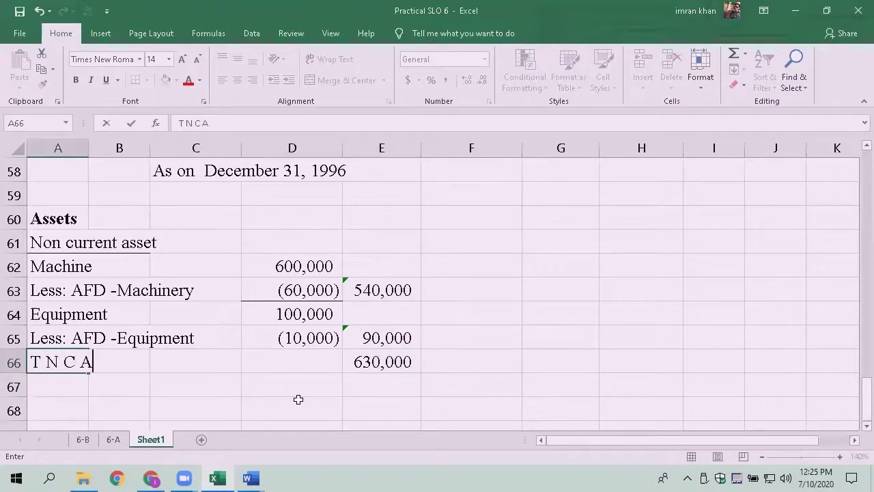
pyautogui.press('Return')
pyautogui.press('Up')
pyautogui.press('F2')
pyautogui.press('Left')
pyautogui.press('Left')
pyautogui.press('Left')
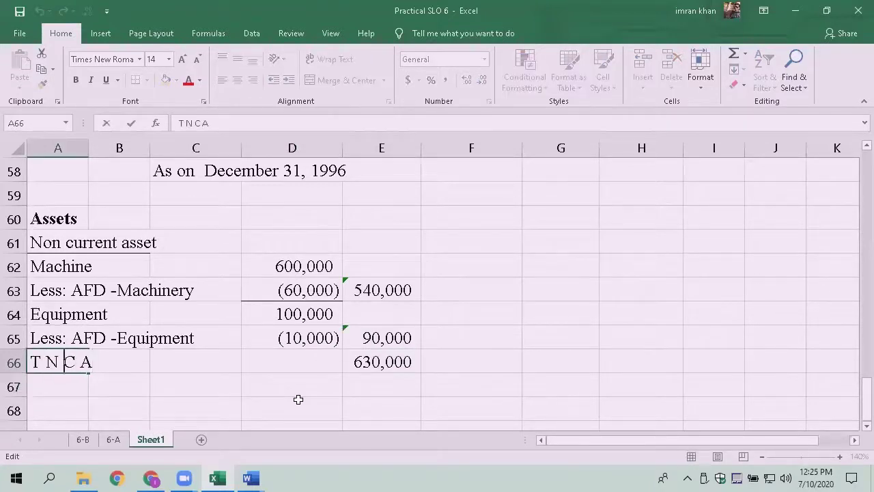
pyautogui.click(382, 361)
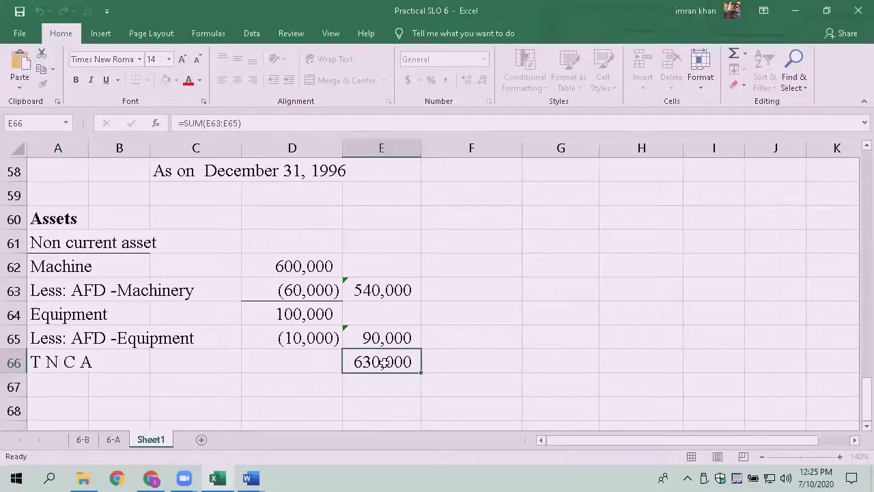
# Step: Copy the "Non current asset" heading from A61 to A67
pyautogui.press('Left')
pyautogui.press('Left')
pyautogui.press('Left')
pyautogui.press('Left')
pyautogui.press('Up')
pyautogui.press('Up')
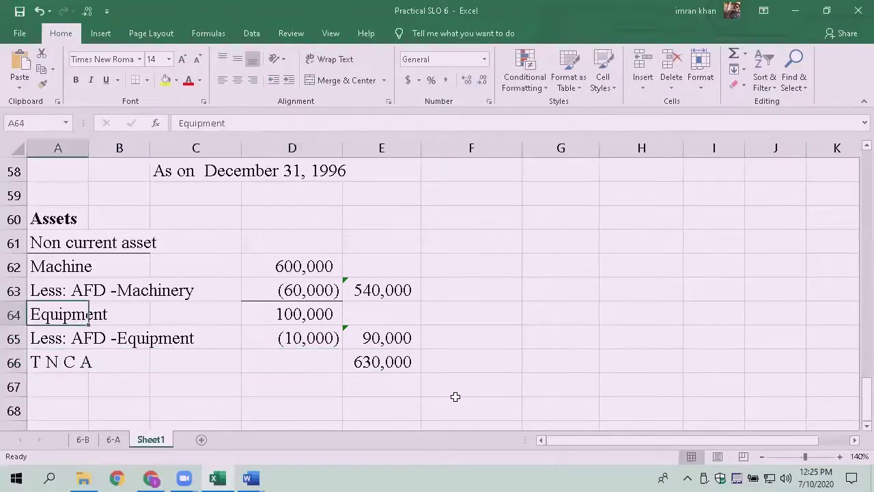
pyautogui.press('Up')
pyautogui.press('Up')
pyautogui.press('Up')
pyautogui.hotkey('ctrl', 'c')
pyautogui.press('Down')
pyautogui.press('Down')
pyautogui.press('Down')
pyautogui.press('Down')
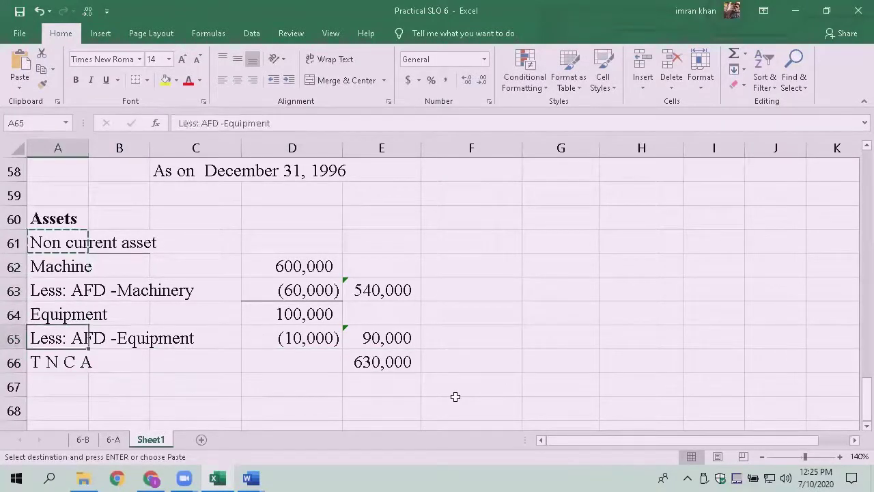
pyautogui.press('Down')
pyautogui.press('Down')
pyautogui.press('Return')
# Step: Shorten the heading in A67 to "current asset"
pyautogui.press('F2')
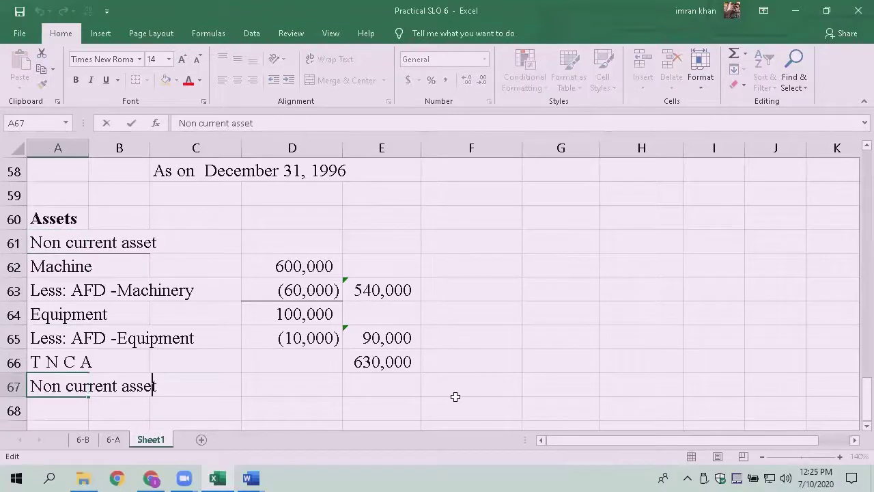
pyautogui.press('Left')
pyautogui.press('Left')
pyautogui.press('Left')
pyautogui.press('Left')
pyautogui.press('Left')
pyautogui.press('Left')
pyautogui.press('Left')
pyautogui.press('Delete')
pyautogui.press('Delete')
pyautogui.press('Delete')
pyautogui.press('Delete')
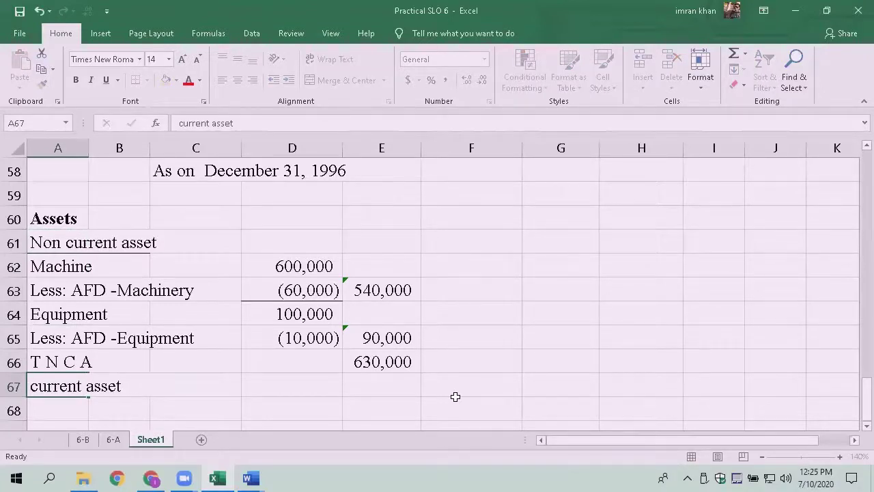
pyautogui.press('Return')
# Step: Apply a bottom border across A67:B67, under the "current asset" heading
pyautogui.press('Up')
pyautogui.hotkey('shift', 'Right')
pyautogui.hotkey('ctrl', '1')
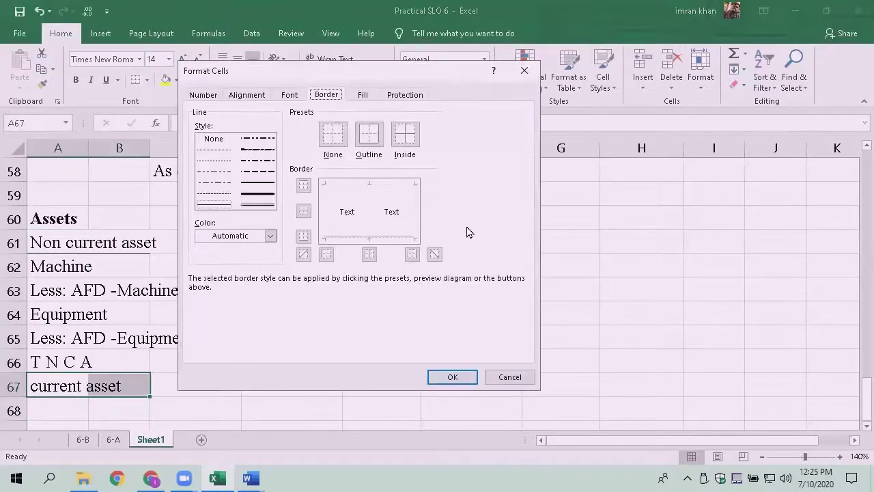
pyautogui.click(373, 240)
pyautogui.click(452, 377)
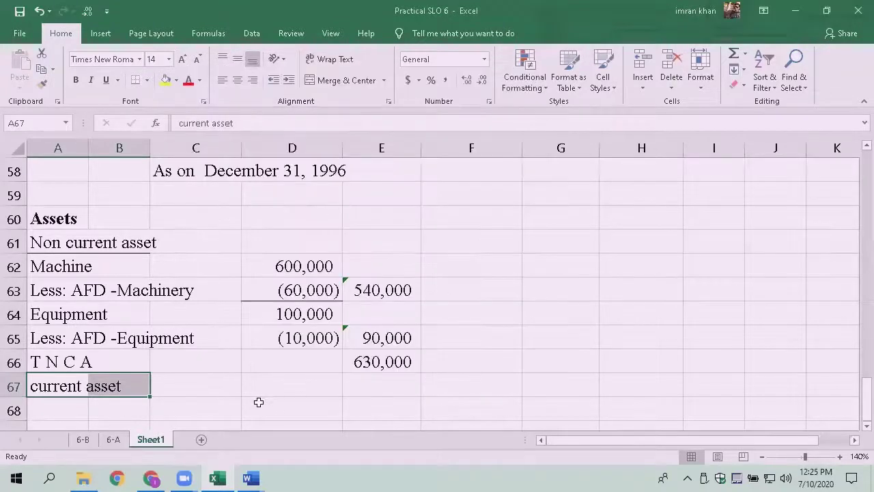
# Step: Enter "Merchandise" in A68 under the current asset heading and check the item against the question in Word
pyautogui.click(255, 400)
pyautogui.scroll(-1, 93, 353)
pyautogui.click(64, 343)
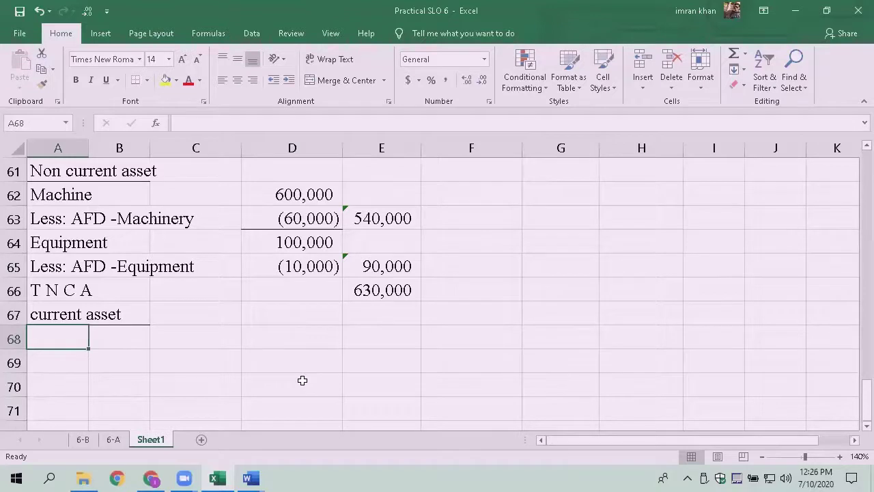
pyautogui.write('Merchandise')
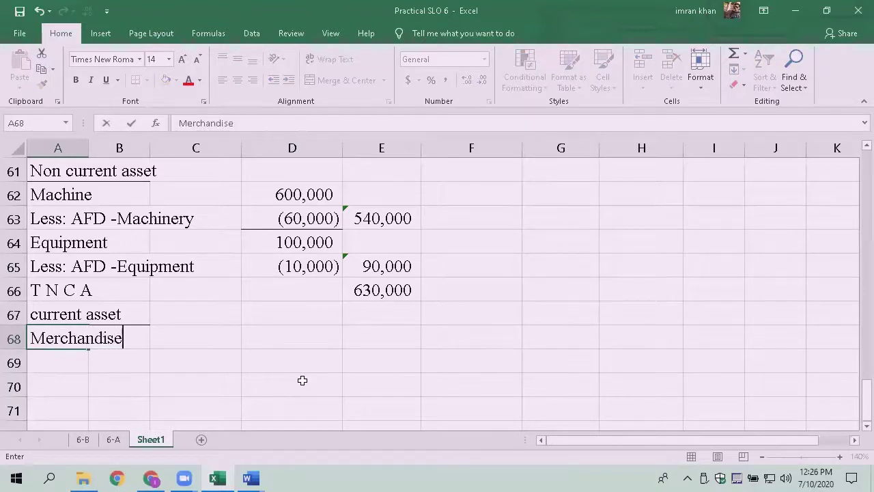
pyautogui.hotkey('ctrl', 'Return')
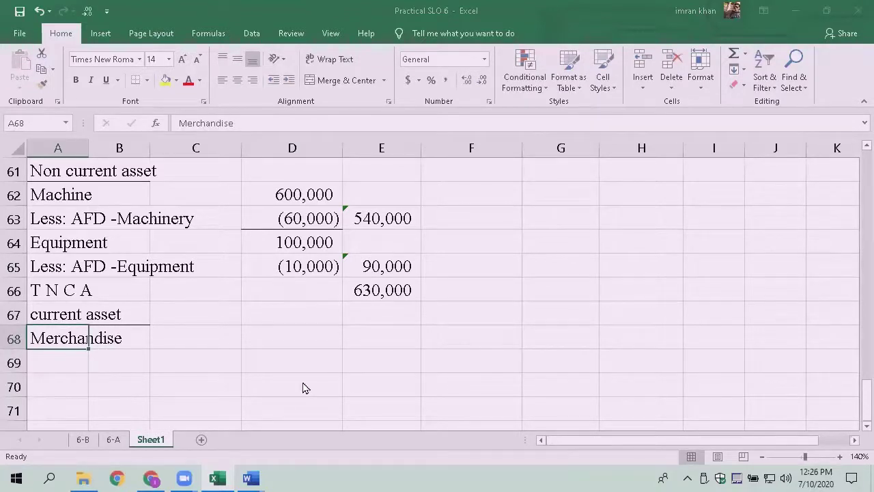
pyautogui.hotkey('alt', 'Tab')
pyautogui.hotkey('alt', 'Tab')
pyautogui.hotkey('alt', 'Tab')
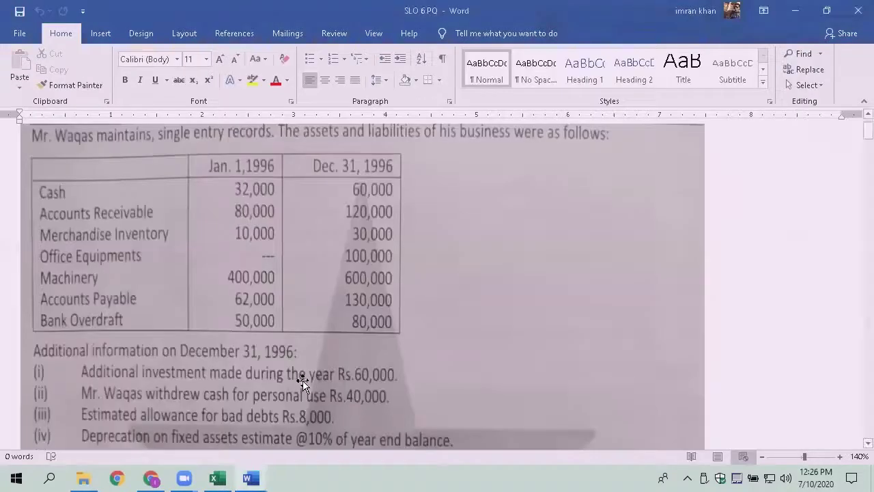
pyautogui.hotkey('alt', 'Tab')
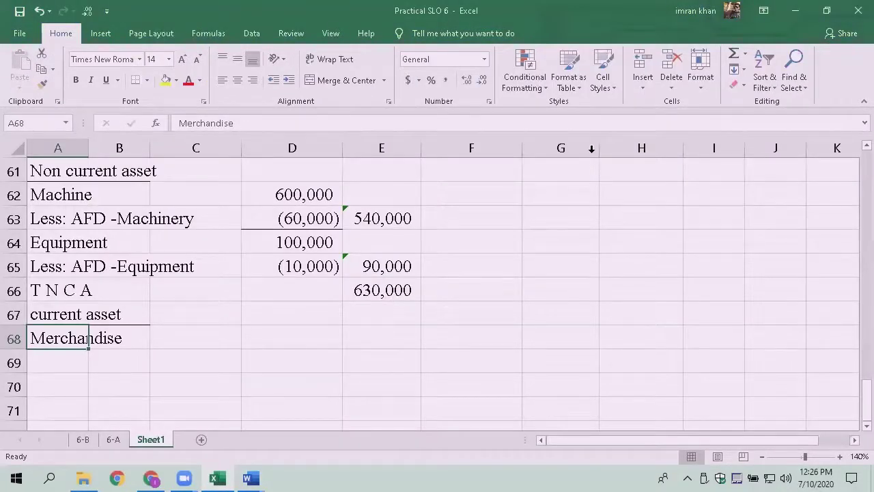
pyautogui.hotkey('alt', 'Tab')
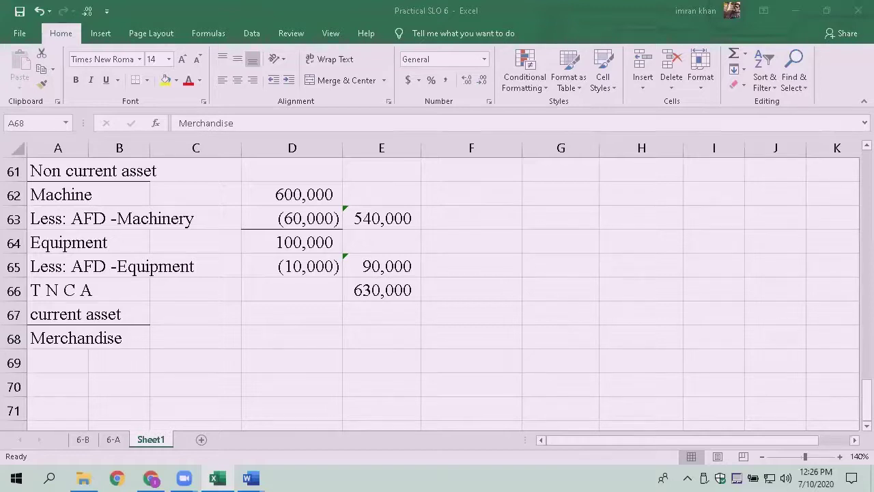
# Step: Apply a bottom border to the T N C A total in E66
pyautogui.click(120, 342)
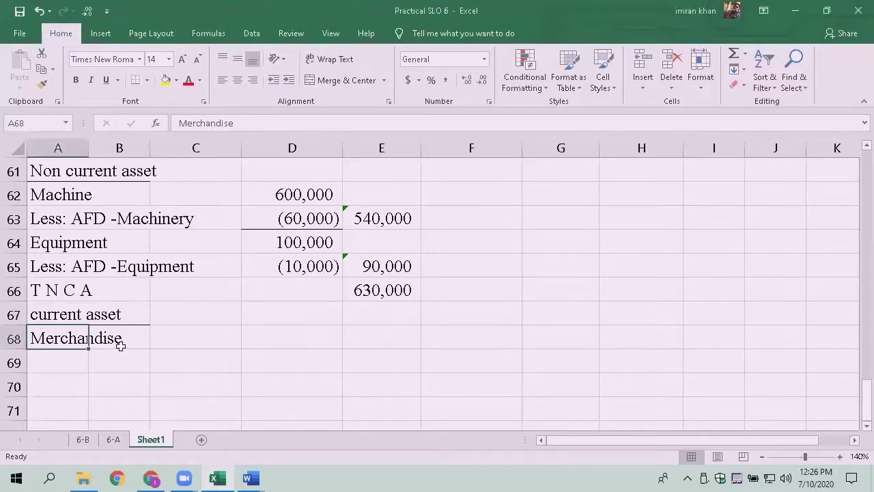
pyautogui.press('Up')
pyautogui.press('Up')
pyautogui.press('Right')
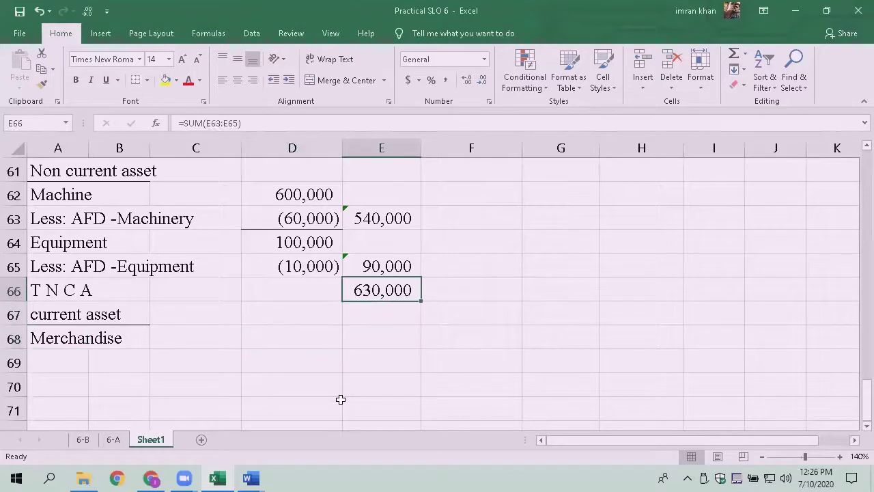
pyautogui.press('Up')
pyautogui.press('Down')
pyautogui.press('Right')
pyautogui.press('Left')
pyautogui.hotkey('ctrl', '1')
pyautogui.click(386, 240)
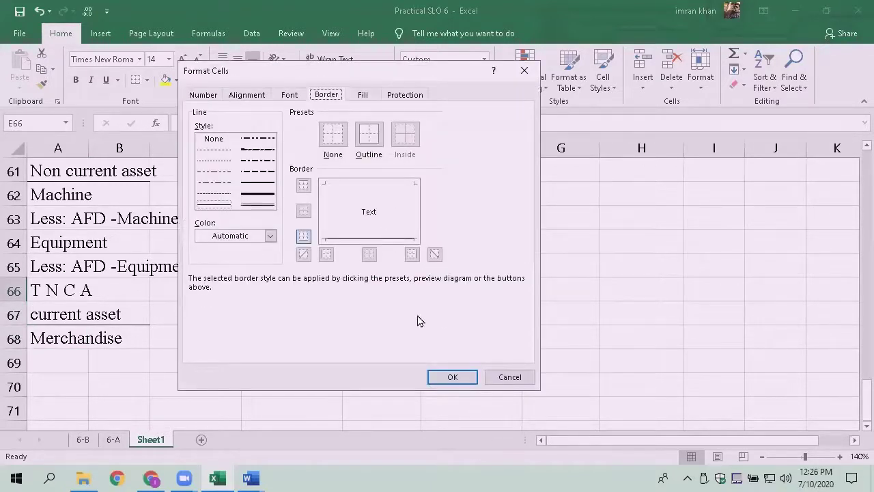
pyautogui.click(452, 377)
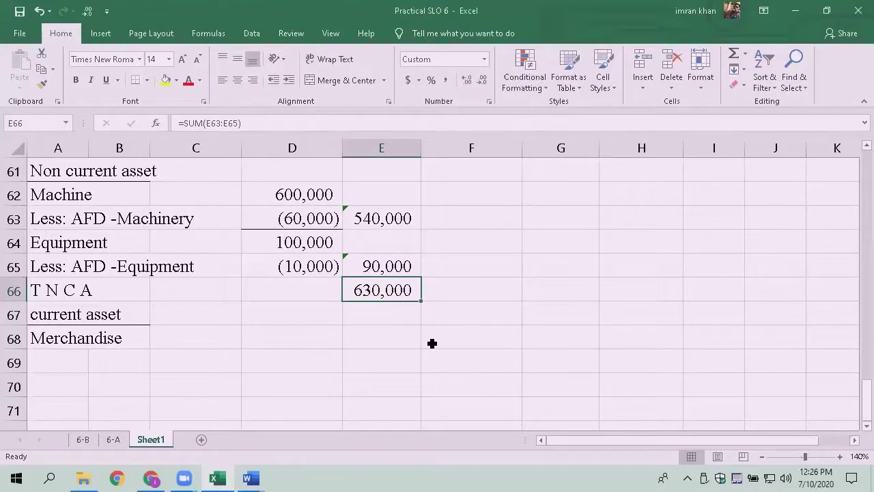
# Step: Make the T N C A total in E66 bold and replace its bottom border with a top border
pyautogui.hotkey('ctrl', 'b')
pyautogui.click(432, 320)
pyautogui.click(392, 294)
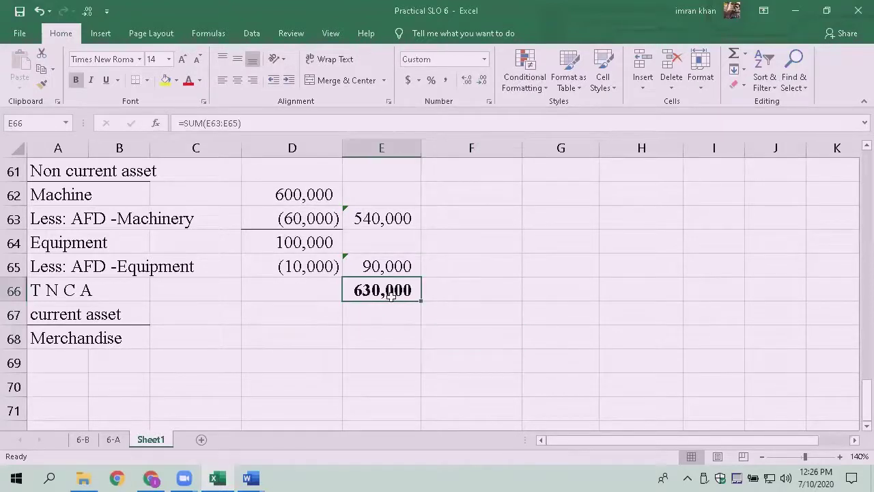
pyautogui.hotkey('ctrl', '1')
pyautogui.click(389, 194)
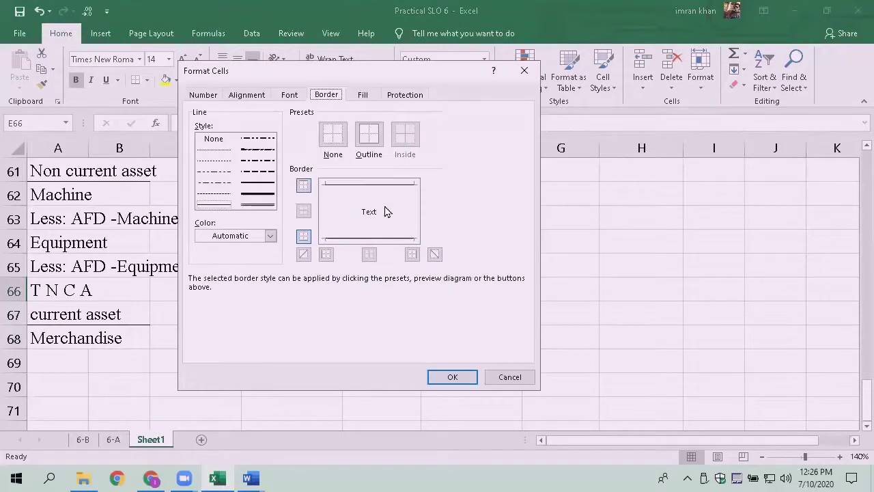
pyautogui.click(386, 240)
pyautogui.click(448, 377)
pyautogui.click(444, 338)
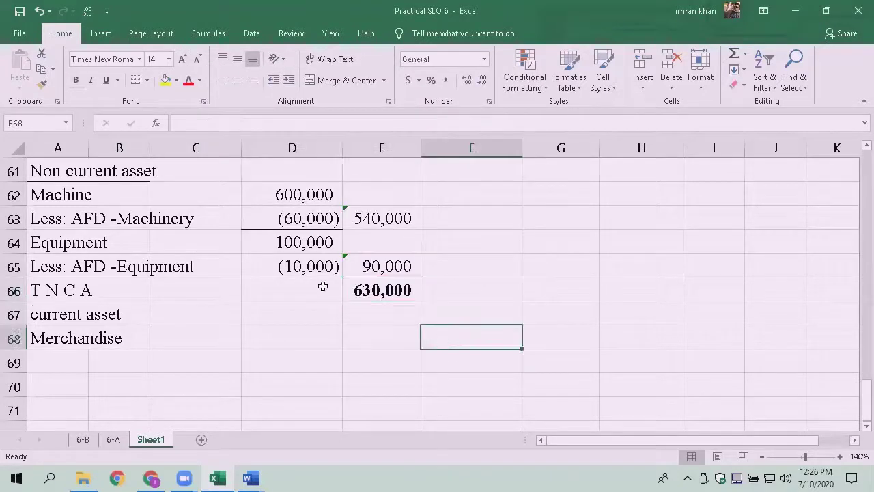
# Step: Apply a bottom border to the equipment depreciation amount in D65
pyautogui.click(320, 266)
pyautogui.hotkey('ctrl', '1')
pyautogui.click(368, 239)
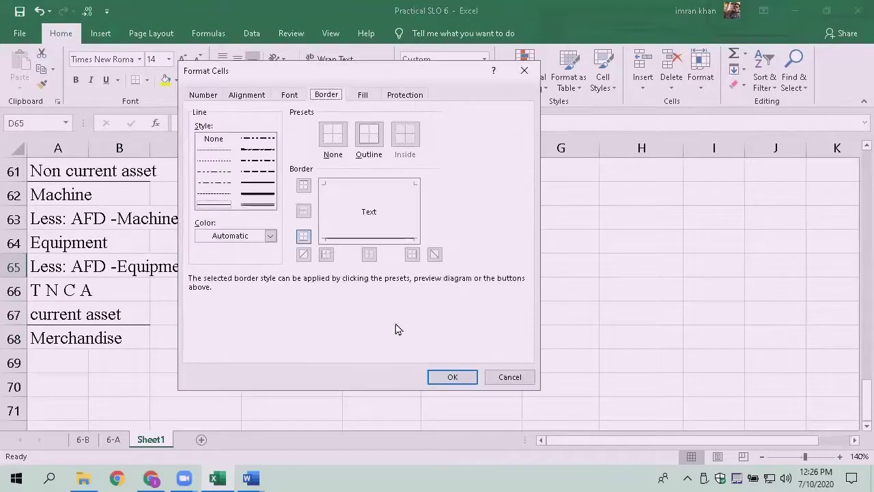
pyautogui.click(448, 377)
pyautogui.click(370, 335)
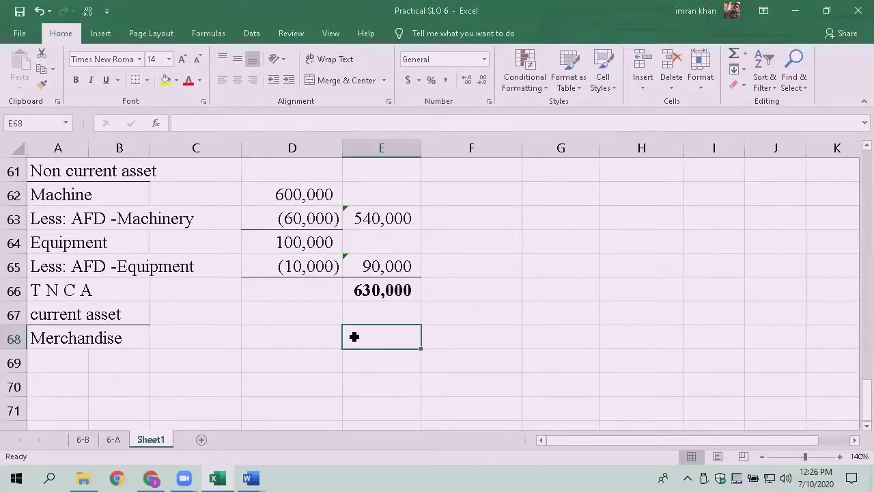
# Step: Extend the label in A68 to "Merchandise inventory ending"
pyautogui.press('Left')
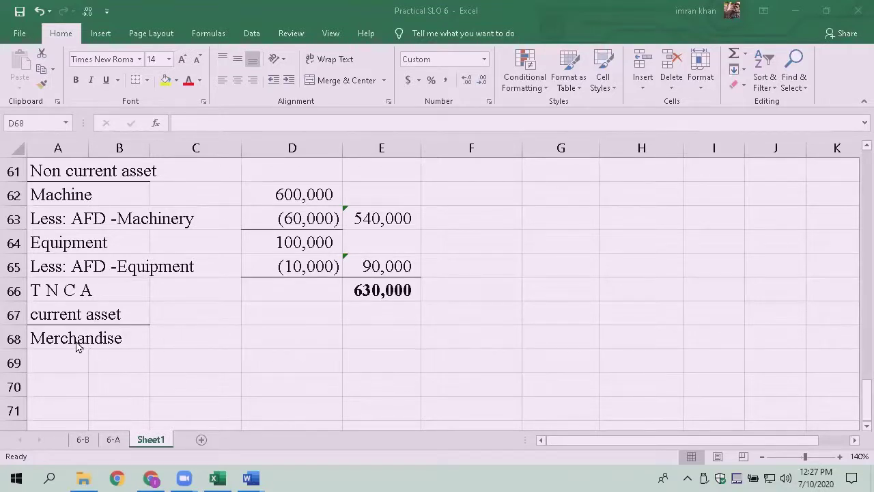
pyautogui.press('Left')
pyautogui.press('Left')
pyautogui.press('Left')
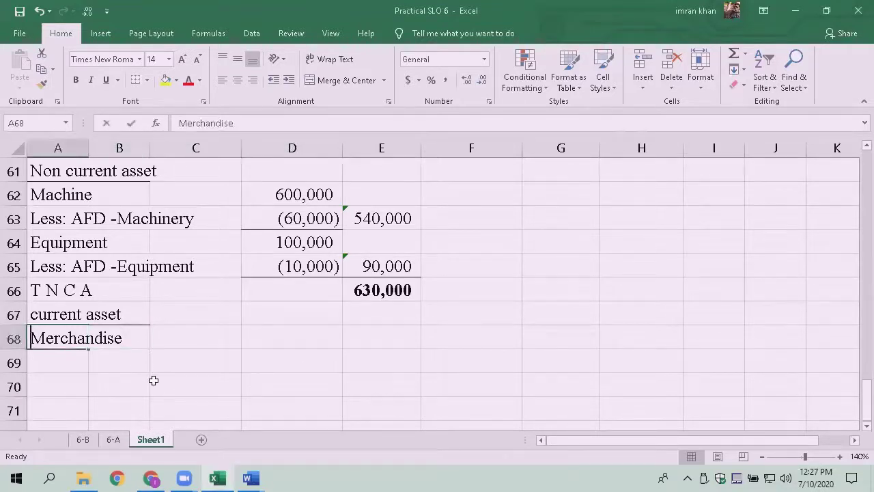
pyautogui.press('F2')
pyautogui.write('inven')
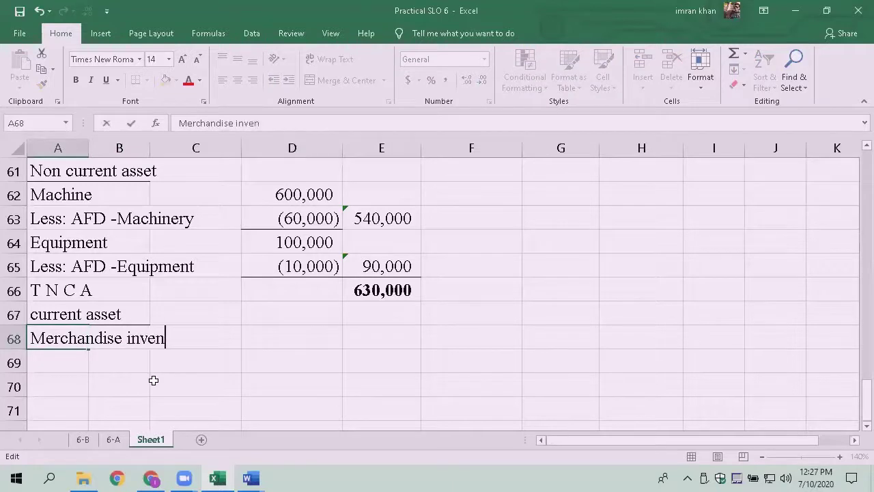
pyautogui.write('tory ending')
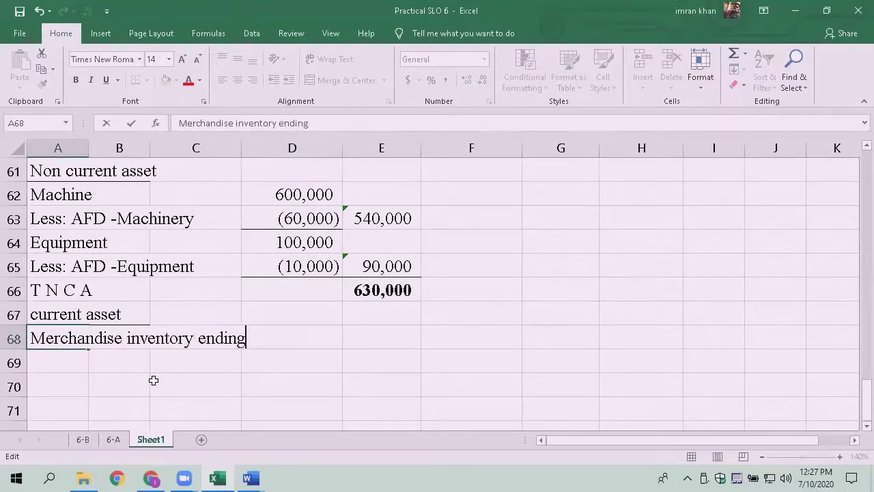
pyautogui.hotkey('ctrl', 'Return')
# Step: Look up the Dec. 31, 1996 merchandise inventory in the Word question and enter 30,000 in D68 in Excel
pyautogui.press('Right')
pyautogui.press('Right')
pyautogui.press('Right')
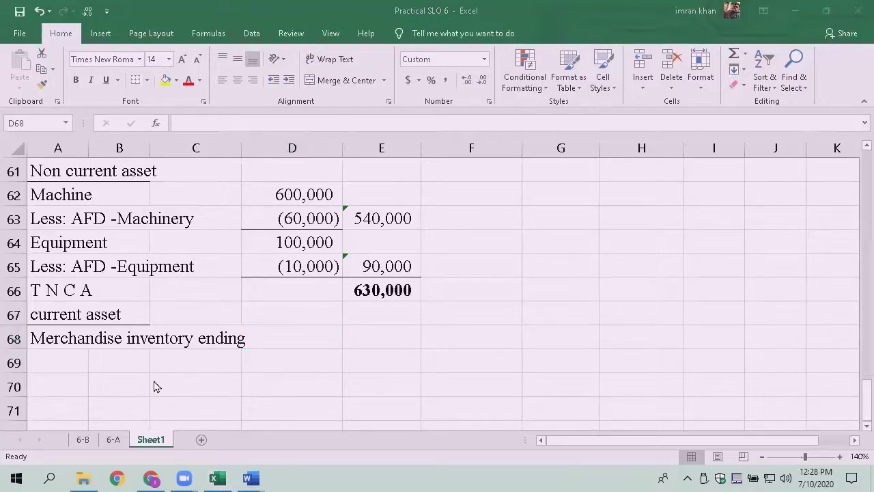
pyautogui.hotkey('alt', 'Tab')
pyautogui.hotkey('alt', 'Tab')
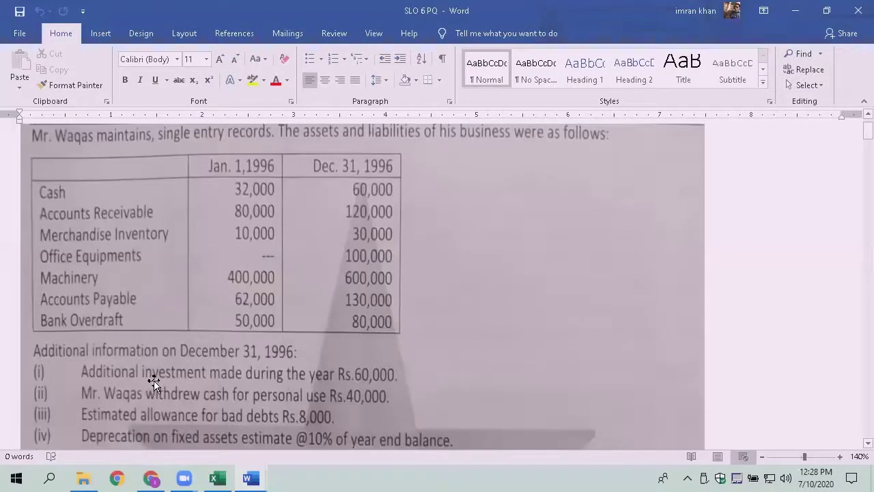
pyautogui.hotkey('alt', 'Tab')
pyautogui.hotkey('alt', 'Tab')
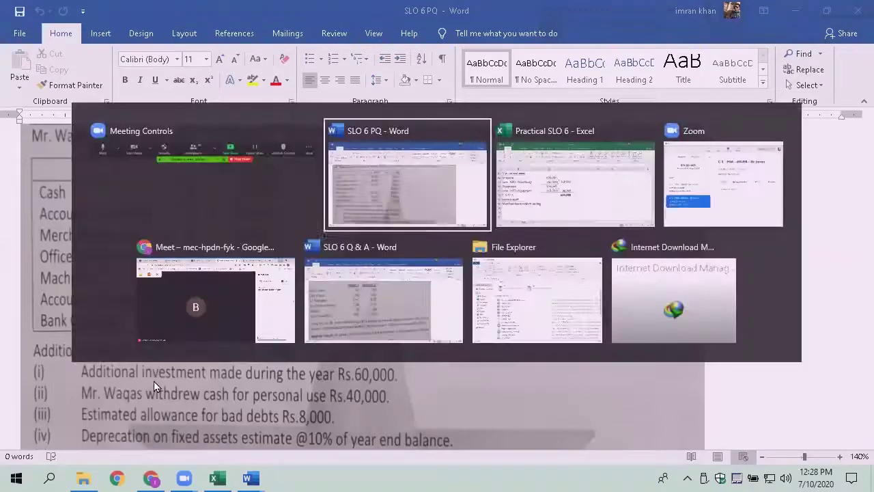
pyautogui.write('30,0')
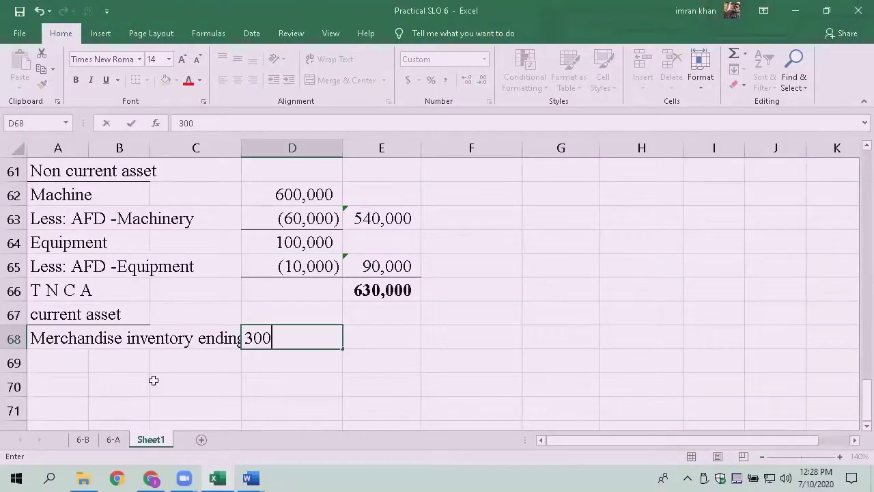
pyautogui.write('0')
pyautogui.press('Return')
# Step: Check the next current asset in the Word question and enter "Trade receivable" in A69 in Excel
pyautogui.press('Left')
pyautogui.press('Left')
pyautogui.press('Left')
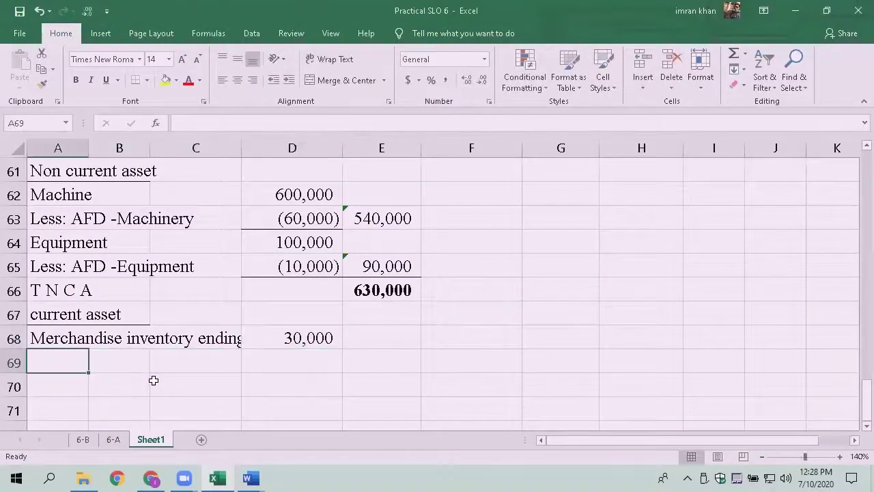
pyautogui.hotkey('alt', 'Tab')
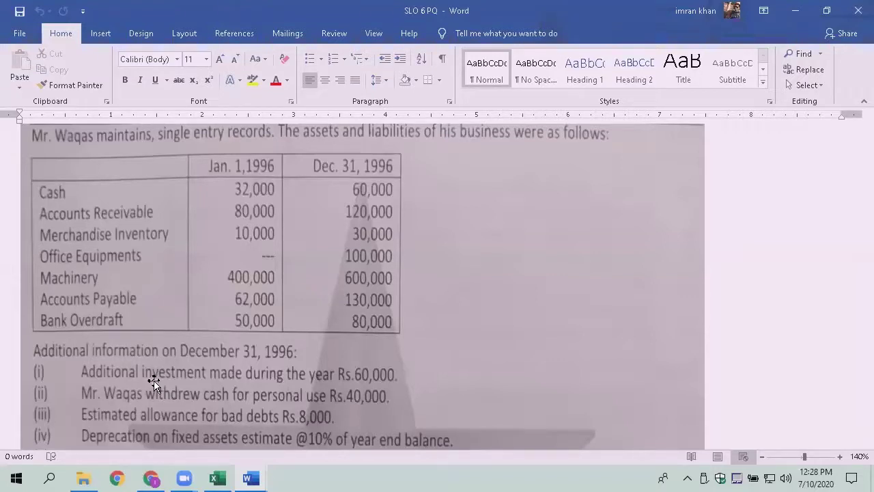
pyautogui.hotkey('alt', 'Tab')
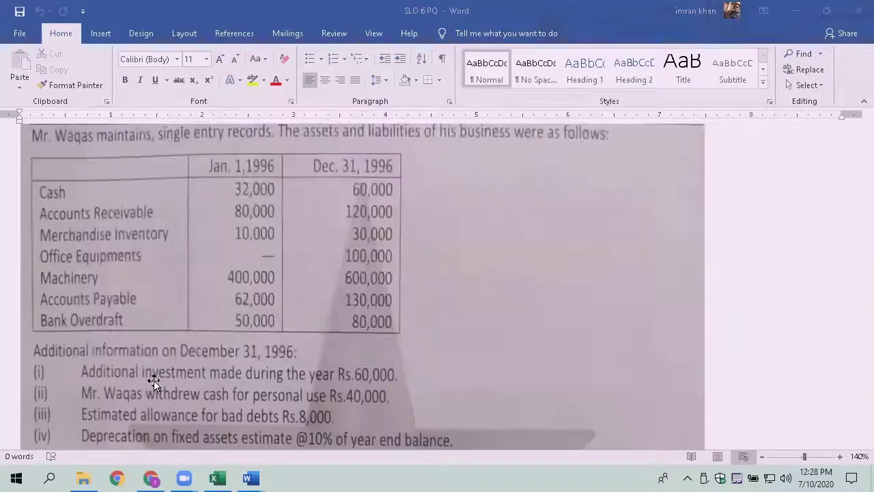
pyautogui.hotkey('alt', 'Tab')
pyautogui.hotkey('alt', 'Tab')
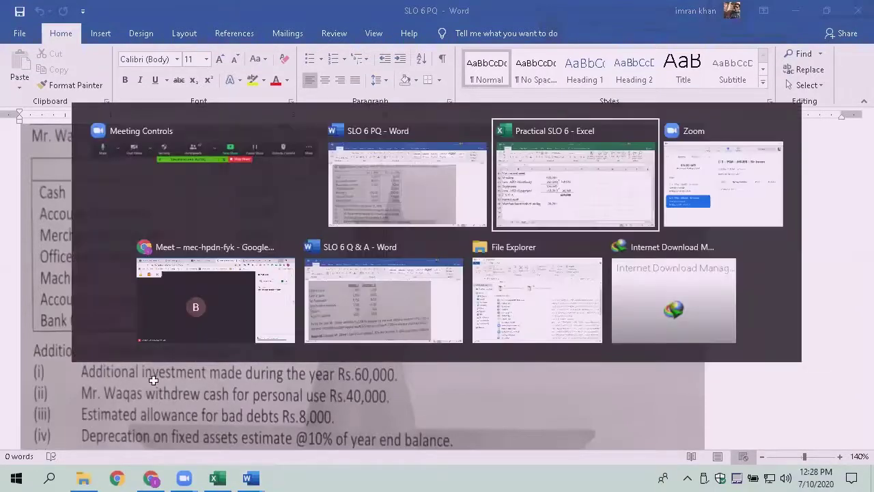
pyautogui.write('Trad')
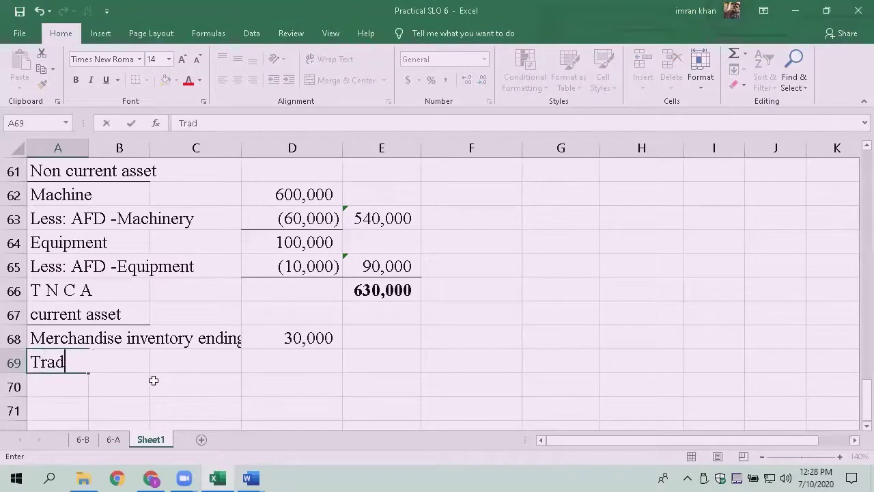
pyautogui.write('e receivable')
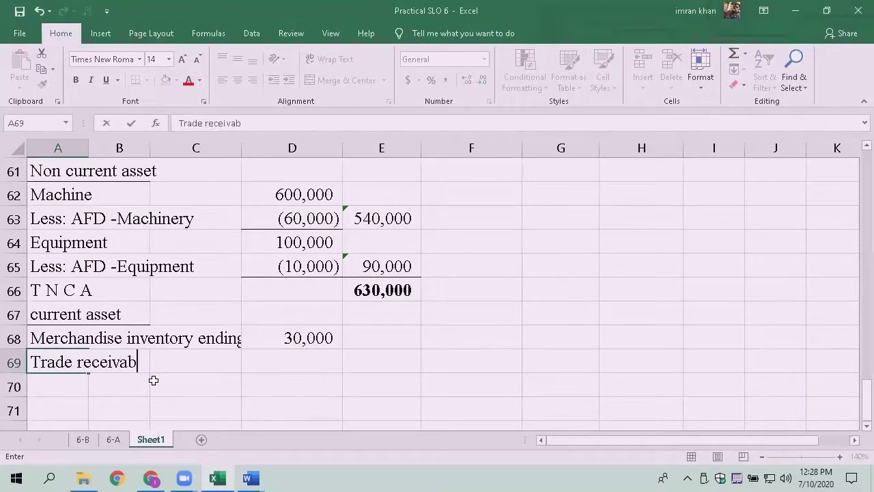
pyautogui.hotkey('ctrl', 'Return')
# Step: Finish the "Trade receivable" entry in A69, then look up the Dec. 31, 1996 accounts receivable in the Word question and return to Excel
pyautogui.press('Right')
pyautogui.press('Right')
pyautogui.press('Right')
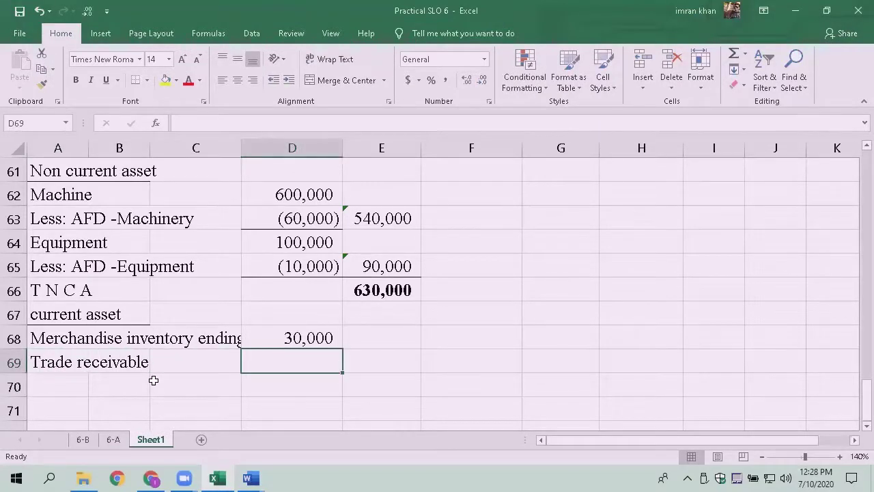
pyautogui.press('alt')
pyautogui.press('alt')
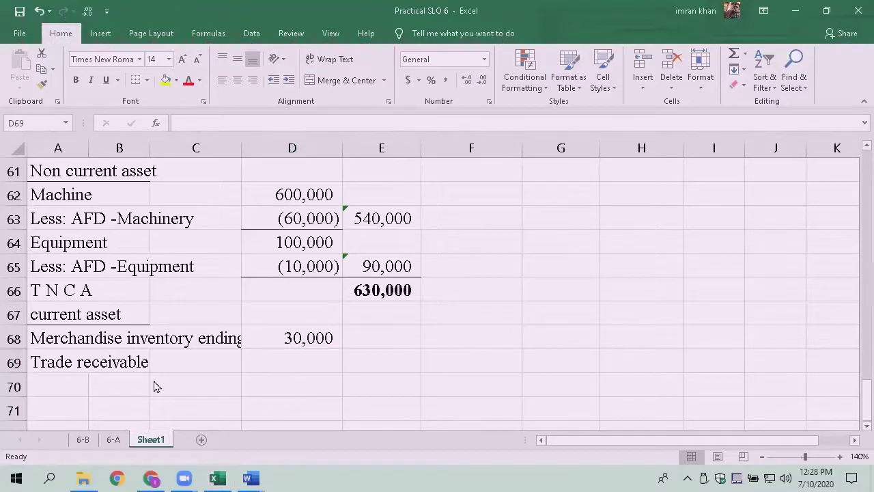
pyautogui.hotkey('alt', 'Tab')
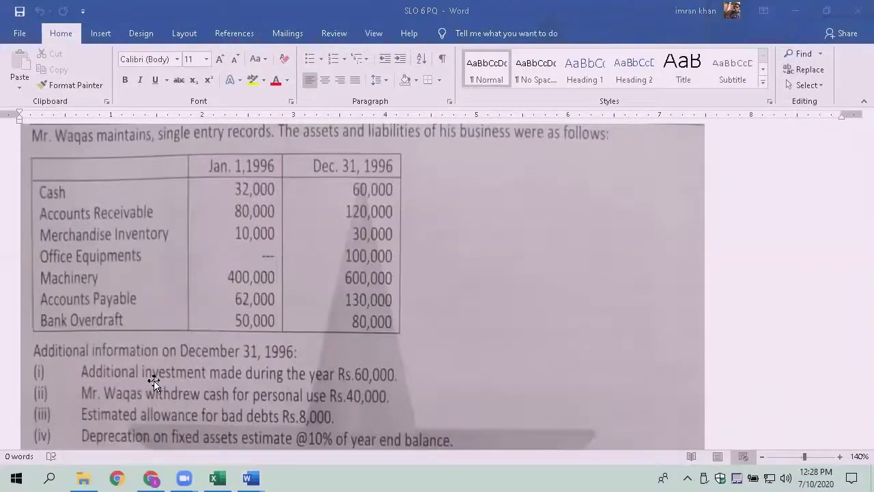
pyautogui.hotkey('alt', 'Tab')
pyautogui.press('Left')
pyautogui.press('Left')
pyautogui.press('Left')
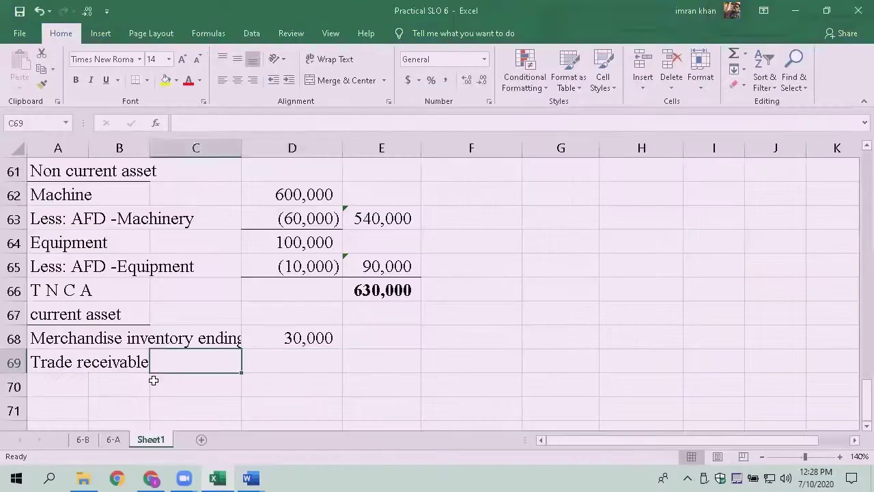
pyautogui.press('F2')
pyautogui.write('(120')
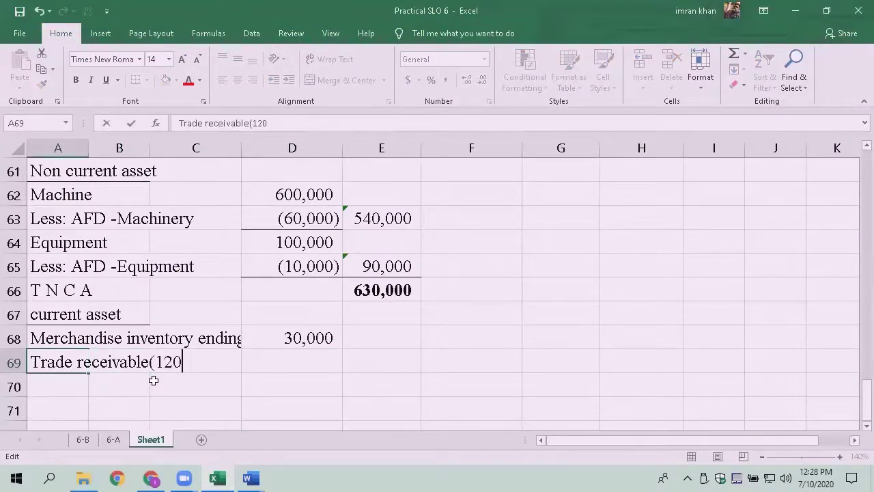
pyautogui.write(',000-')
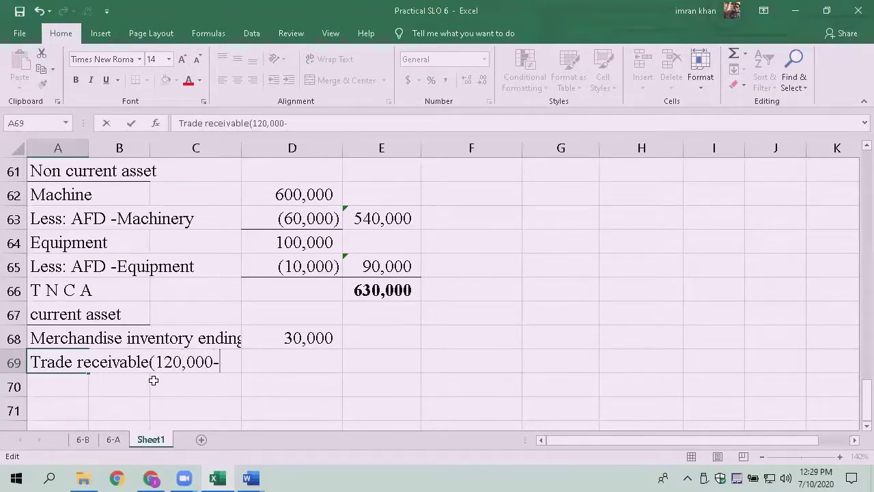
pyautogui.press('Escape')
# Step: Enter the label "Less: AFBD" in A70 below Trade receivable
pyautogui.press('Down')
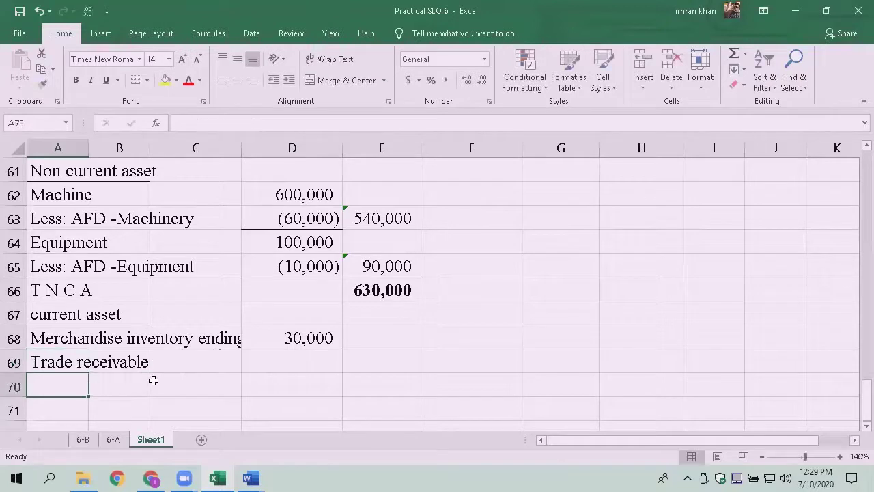
pyautogui.write('Leas')
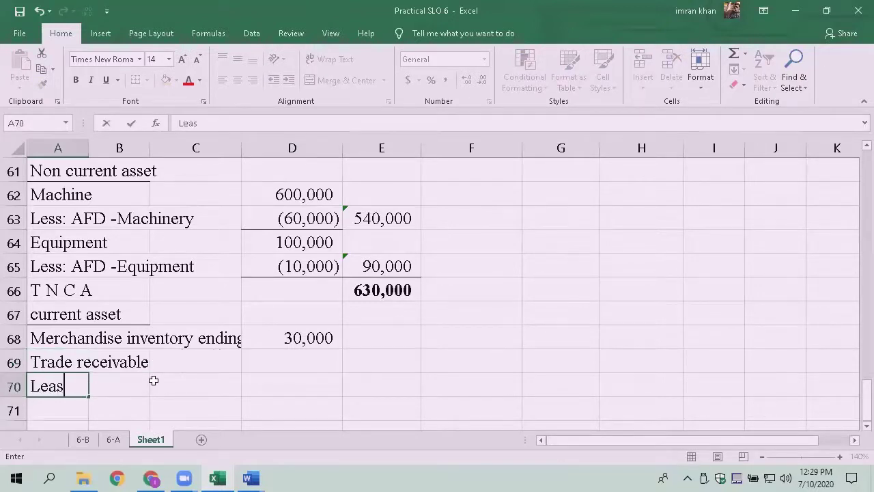
pyautogui.press('BackSpace')
pyautogui.press('BackSpace')
pyautogui.write('ss: AFBD')
pyautogui.press('Return')
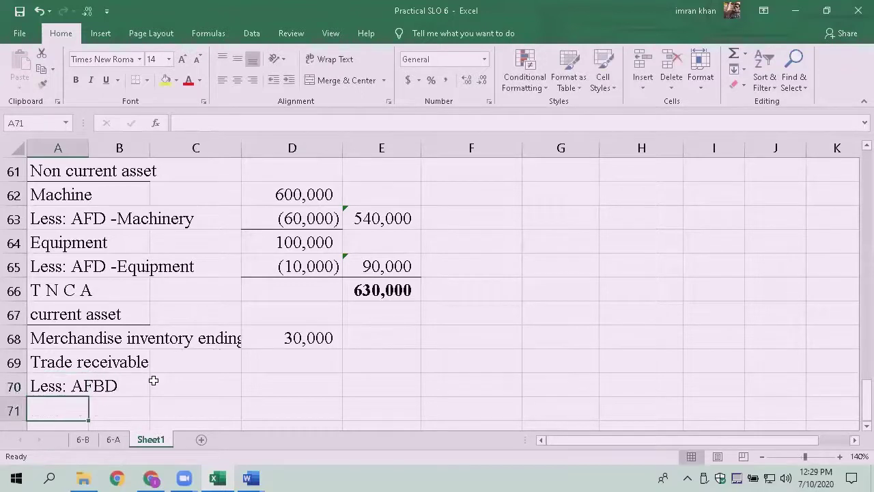
# Step: Enter 120000 as the trade receivable amount in C69
pyautogui.press('Up')
pyautogui.press('Right')
pyautogui.press('Right')
pyautogui.press('Right')
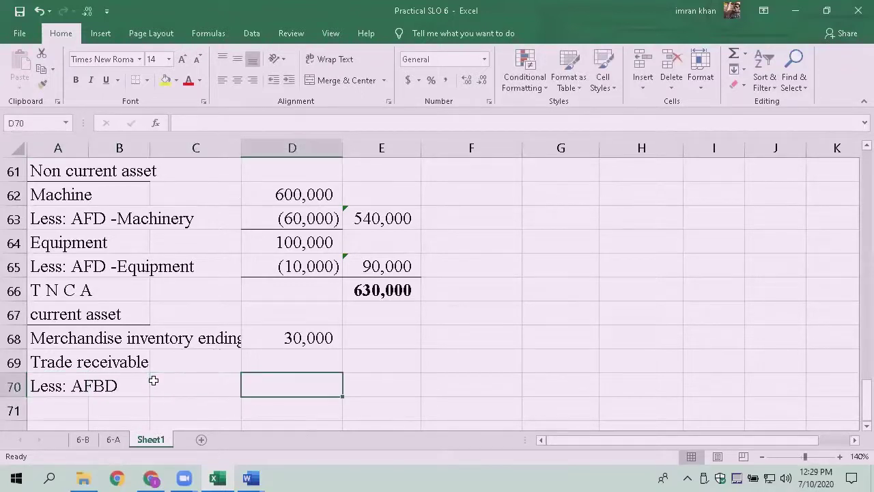
pyautogui.press('Up')
pyautogui.press('Left')
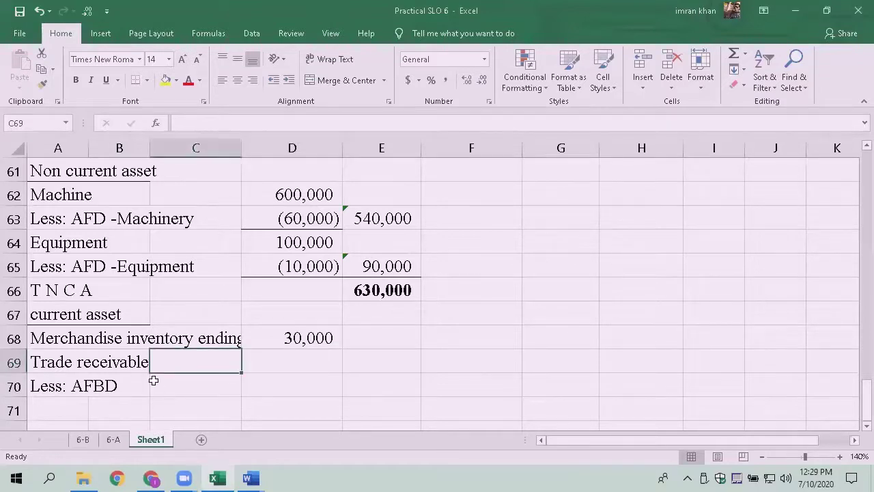
pyautogui.write('120000')
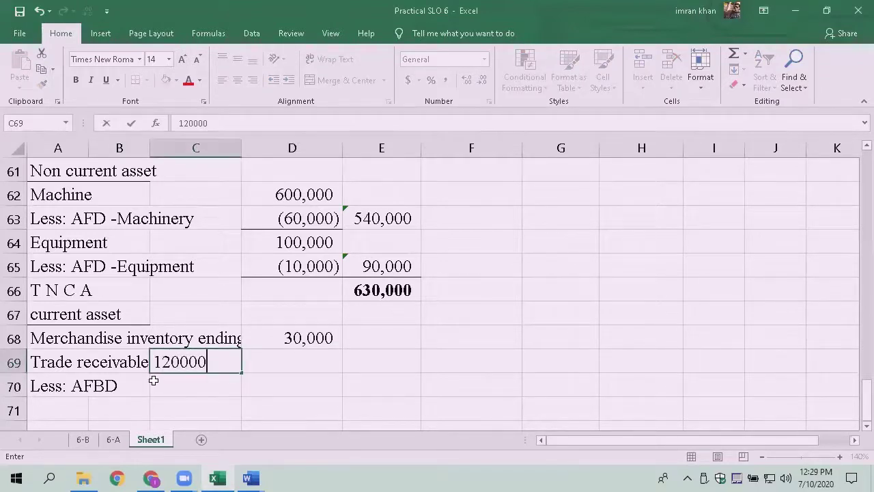
pyautogui.press('Return')
# Step: Format C69:E73 with thousands separators and no decimal places
pyautogui.press('Up')
pyautogui.hotkey('shift', 'Right')
pyautogui.hotkey('shift', 'Right')
pyautogui.hotkey('shift', 'Down')
pyautogui.hotkey('shift', 'Down')
pyautogui.hotkey('shift', 'Down')
pyautogui.hotkey('shift', 'Down')
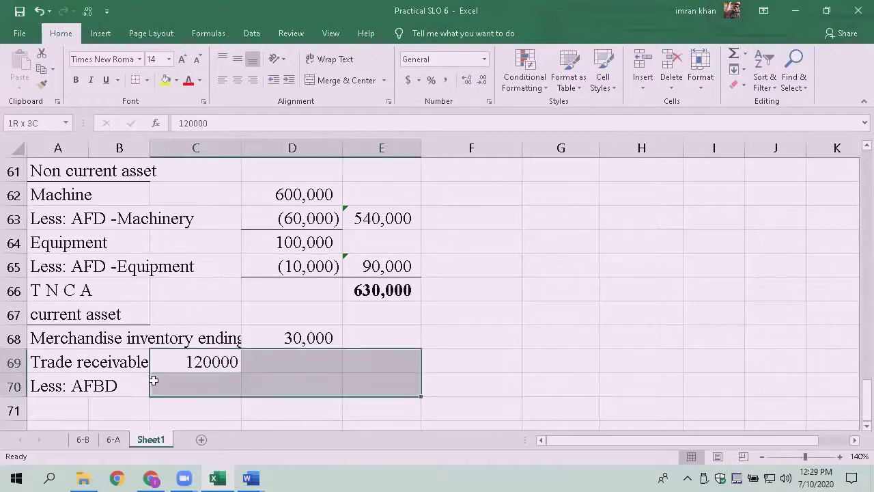
pyautogui.click(431, 80)
pyautogui.click(446, 80)
pyautogui.doubleClick(482, 80)
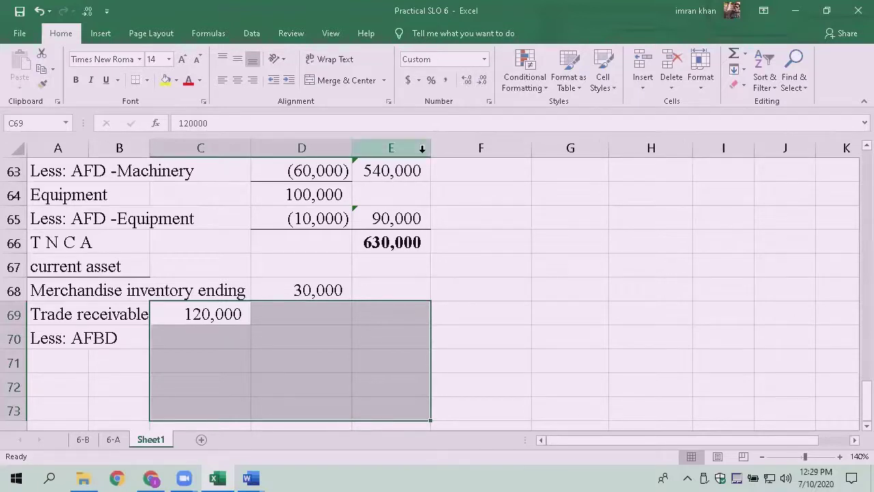
# Step: Look up the estimated allowance for bad debts in the Word question and enter it as -8000 in C70 in Excel
pyautogui.press('Down')
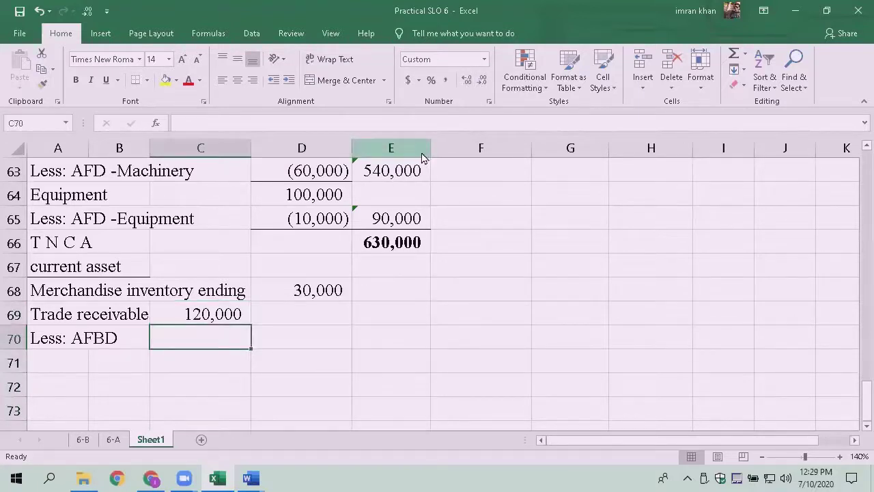
pyautogui.hotkey('alt', 'Tab')
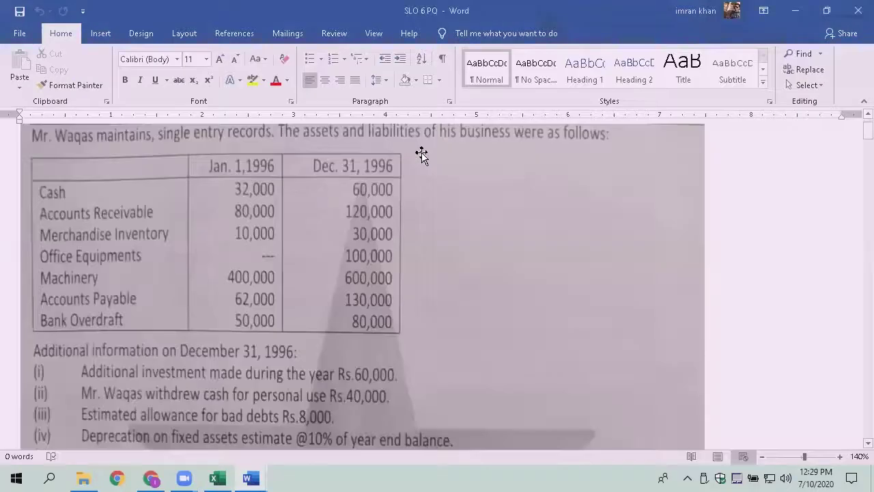
pyautogui.hotkey('alt', 'Tab')
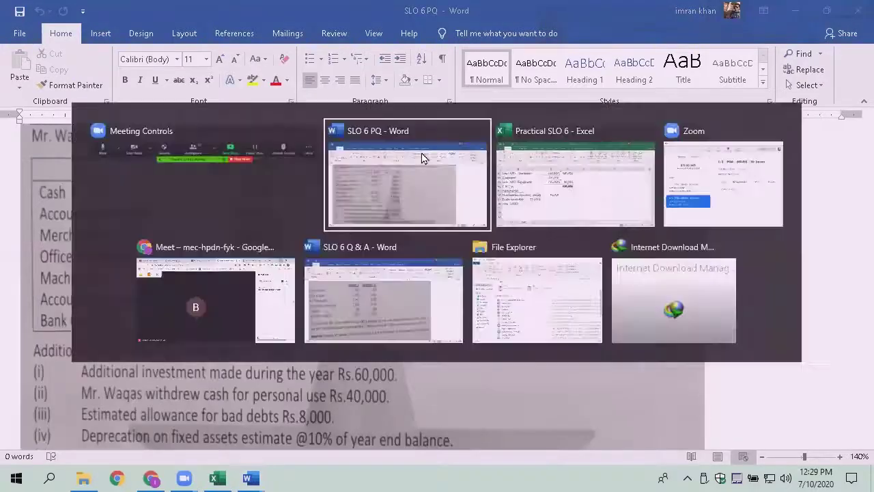
pyautogui.hotkey('alt', 'Tab')
pyautogui.write('8000')
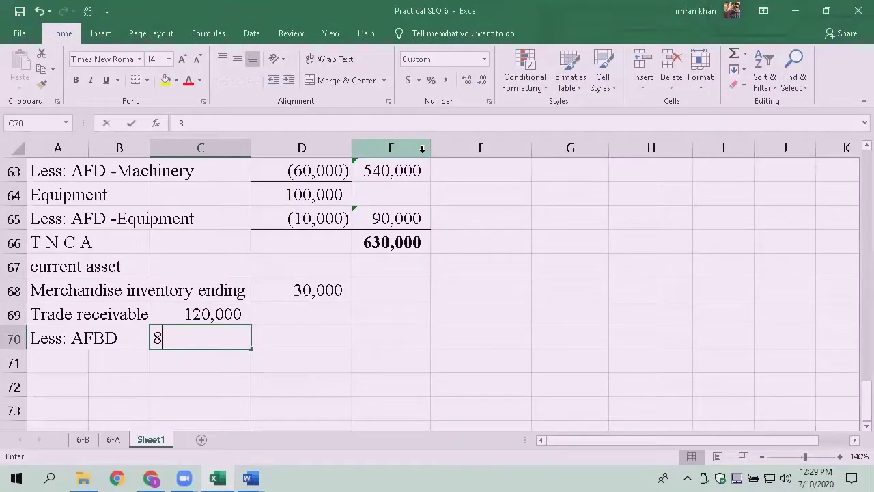
pyautogui.press('Return')
pyautogui.press('Up')
pyautogui.press('F2')
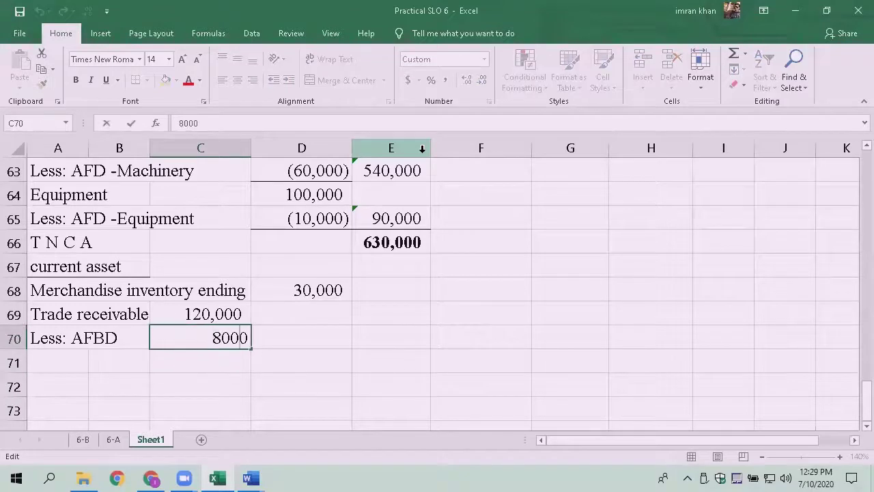
pyautogui.write('-')
pyautogui.press('Return')
pyautogui.press('Up')
# Step: Calculate the net trade receivable in D70 with =SUM(C69:C70)
pyautogui.press('Right')
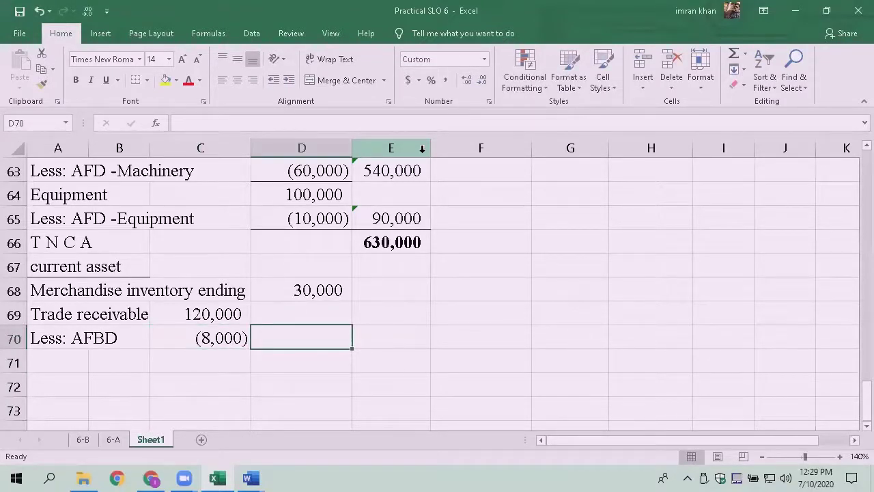
pyautogui.write('=sum(')
pyautogui.press('Left')
pyautogui.press('Up')
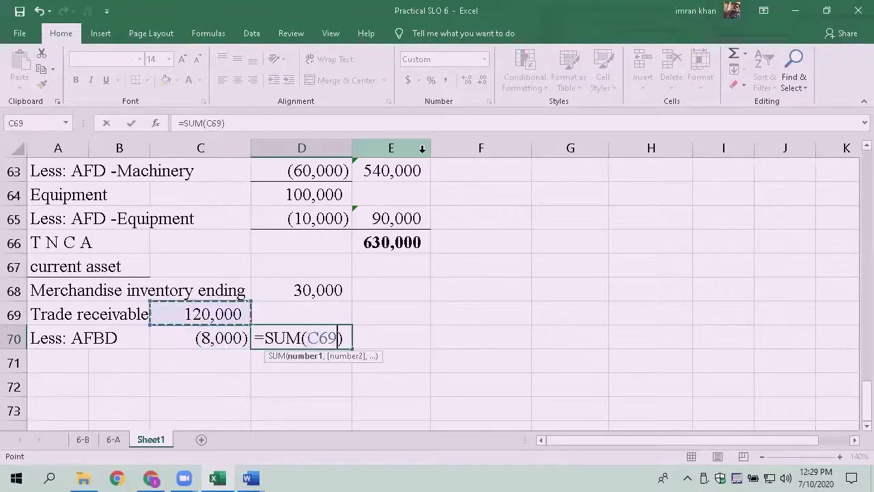
pyautogui.hotkey('shift', 'Down')
pyautogui.press('Return')
pyautogui.press('Up')
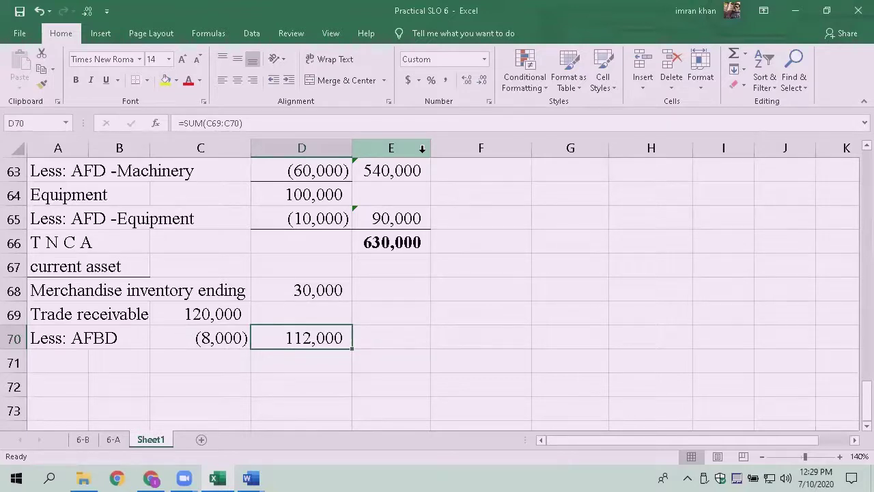
pyautogui.press('Home')
pyautogui.press('Down')
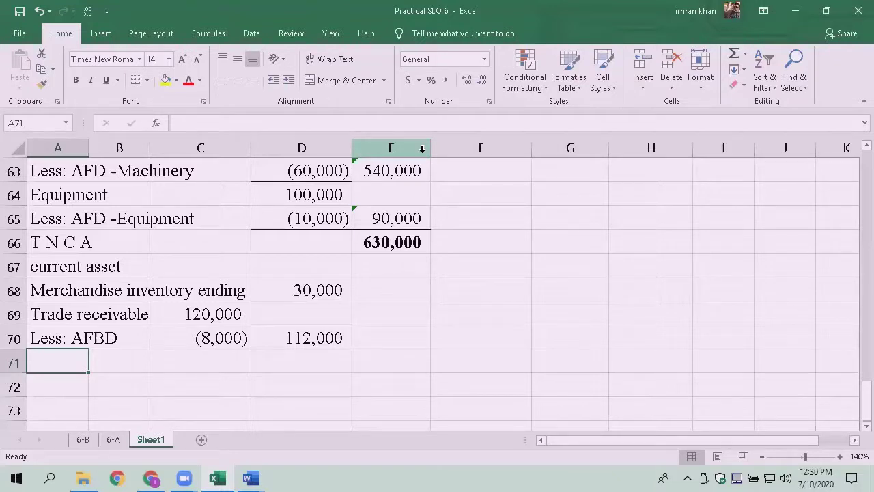
pyautogui.press('Up')
pyautogui.press('Up')
pyautogui.press('Right')
pyautogui.press('Right')
pyautogui.press('Right')
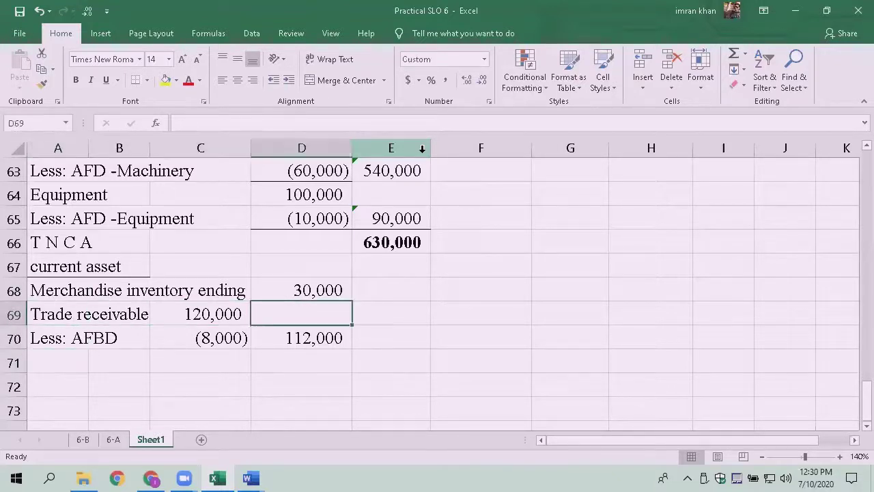
pyautogui.press('Down')
pyautogui.press('Up')
pyautogui.press('Left')
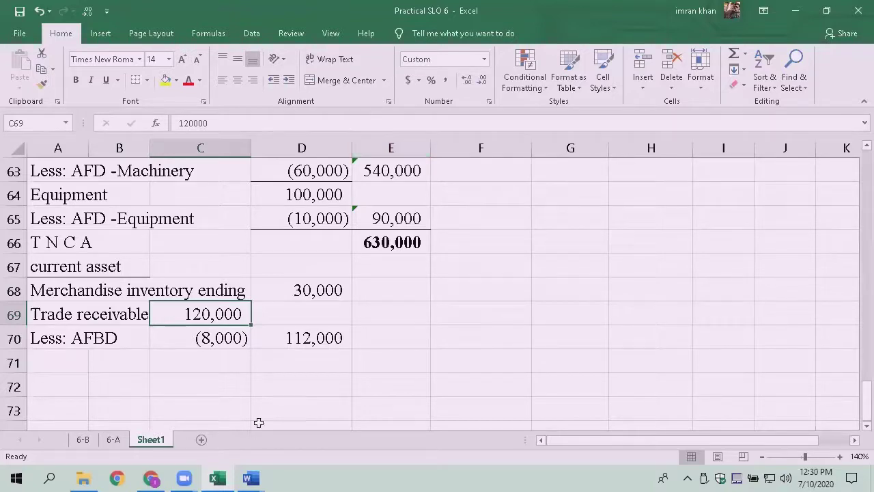
pyautogui.moveTo(87, 476)
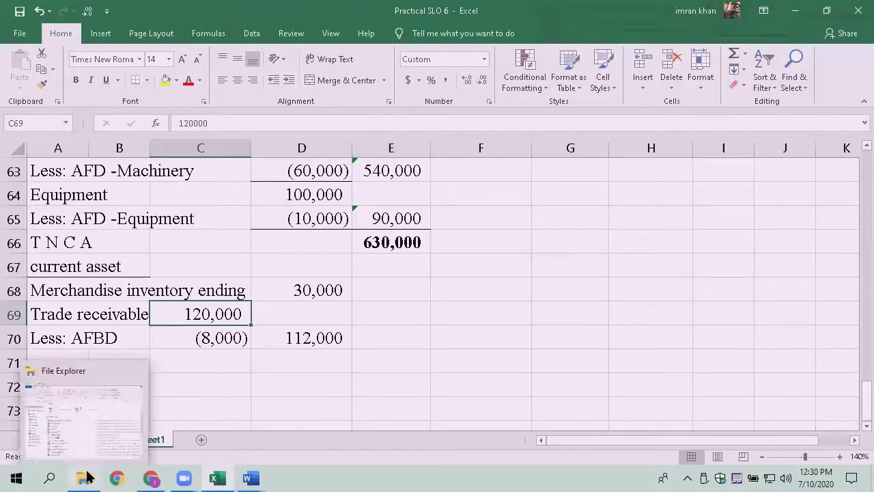
pyautogui.click(217, 336)
pyautogui.press('Up')
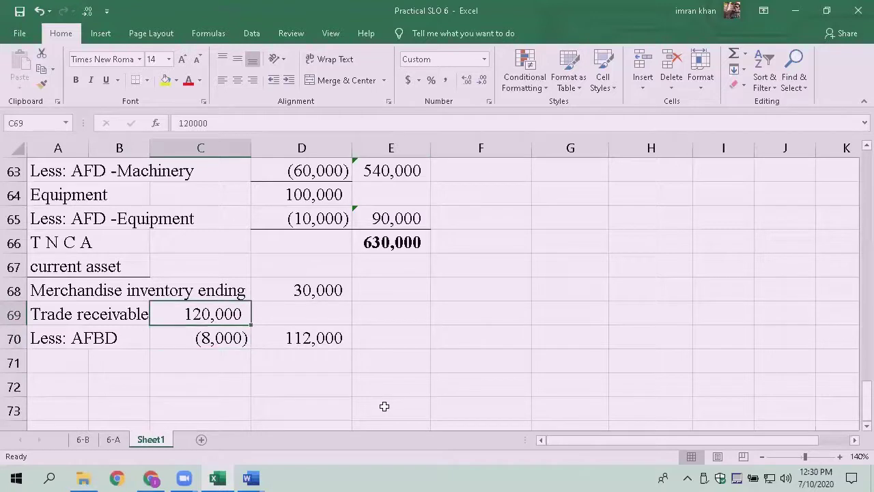
pyautogui.press('Left')
pyautogui.press('Right')
pyautogui.press('Right')
pyautogui.press('Left')
pyautogui.press('Left')
pyautogui.press('Right')
pyautogui.press('Down')
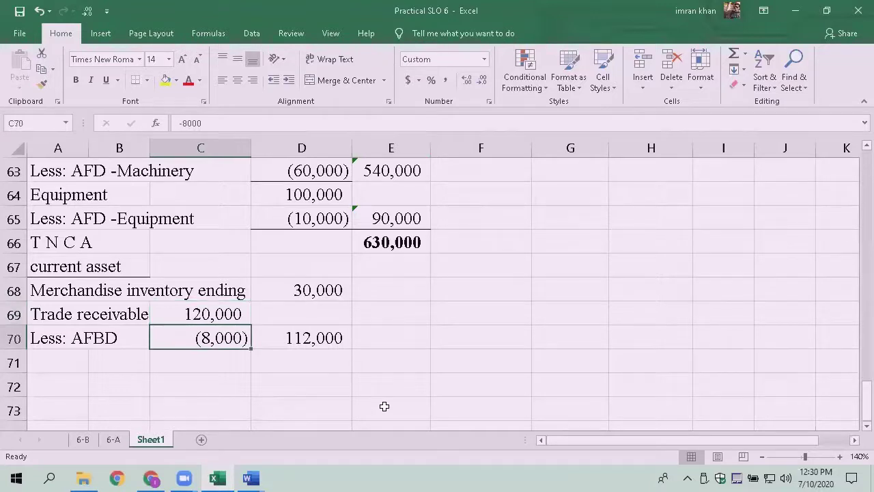
pyautogui.press('Right')
pyautogui.press('Down')
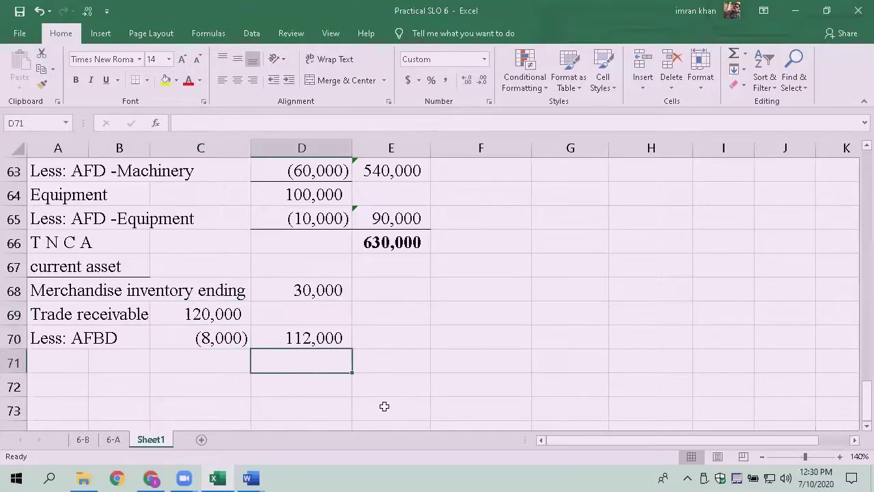
pyautogui.press('Up')
pyautogui.press('Left')
pyautogui.press('Left')
pyautogui.press('Up')
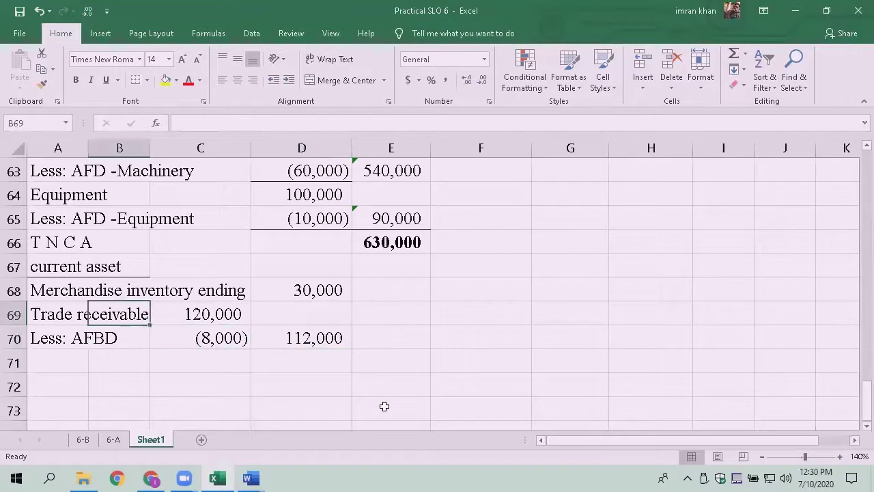
pyautogui.press('Left')
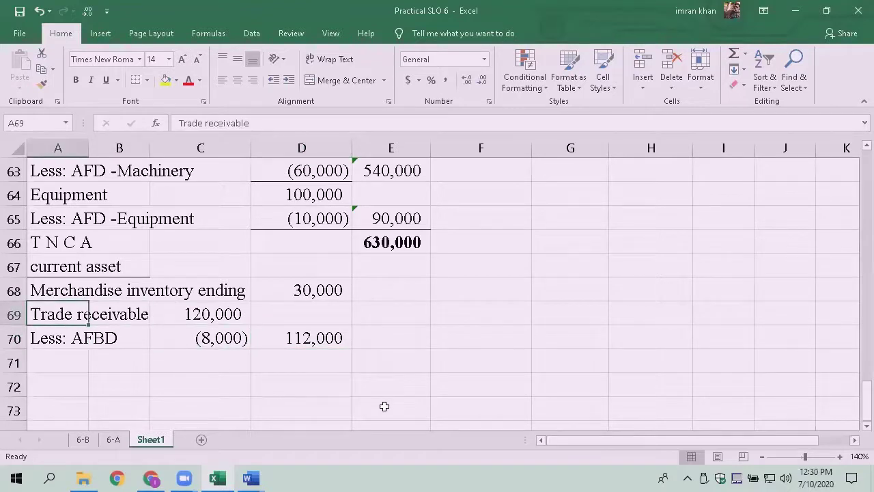
pyautogui.press('Right')
pyautogui.press('Right')
pyautogui.press('Right')
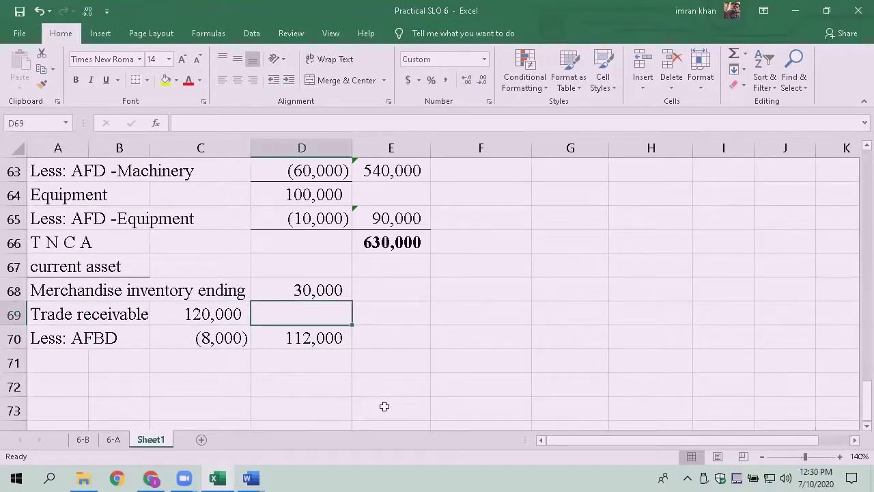
# Step: Look up the December 31 cash balance in the Word question, and enter Cash in A71 with 60000 in D71 in Excel
pyautogui.press('Down')
pyautogui.press('Down')
pyautogui.press('Left')
pyautogui.press('Left')
pyautogui.press('Left')
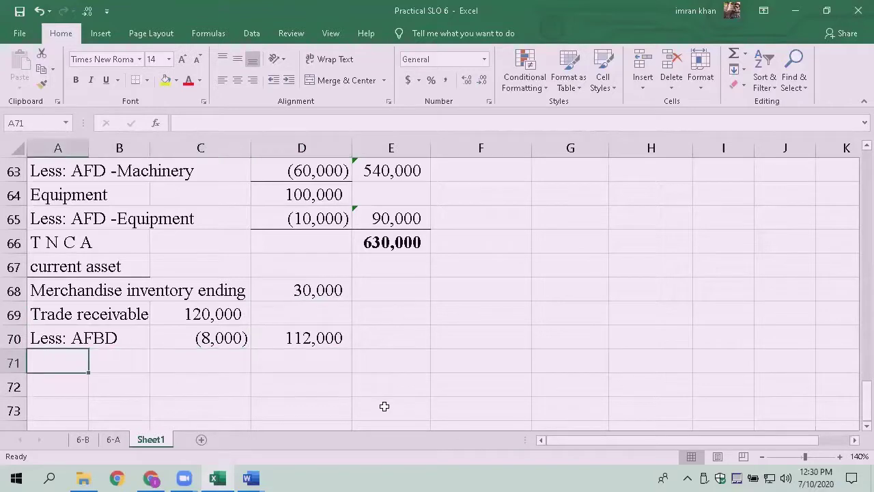
pyautogui.hotkey('alt', 'Tab')
pyautogui.hotkey('alt', 'Tab')
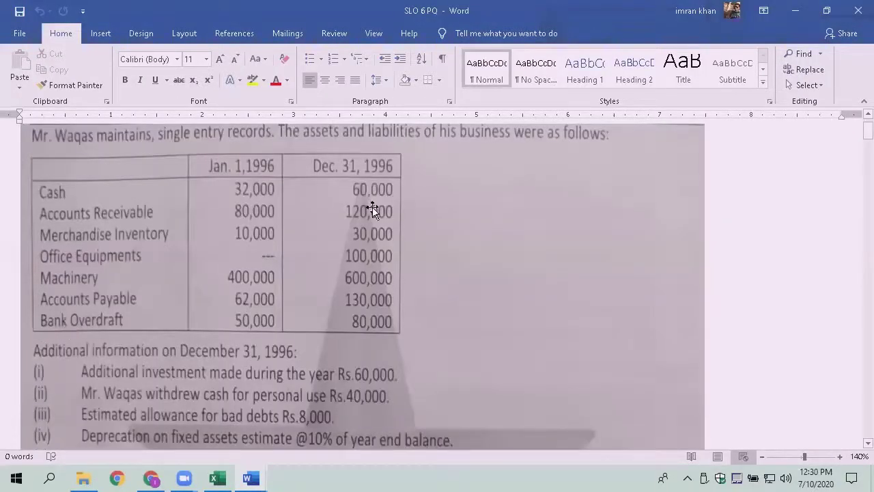
pyautogui.hotkey('alt', 'Tab')
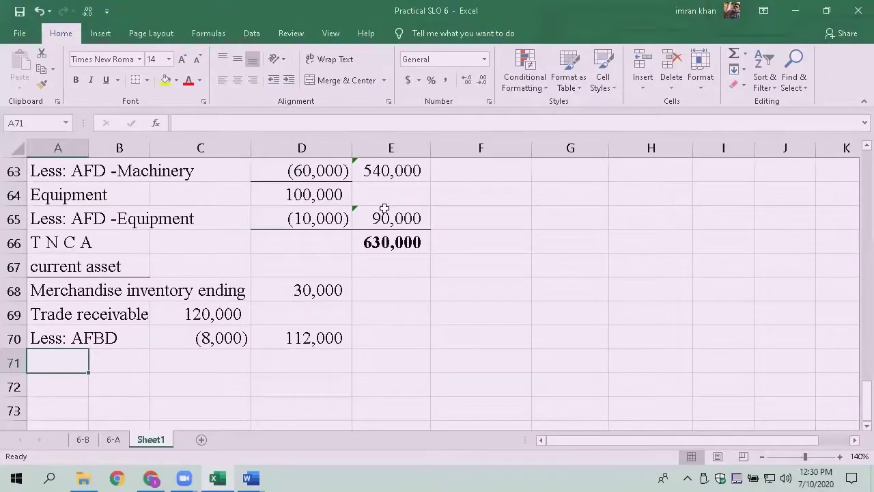
pyautogui.write('Cash')
pyautogui.press('Tab')
pyautogui.press('Tab')
pyautogui.press('Tab')
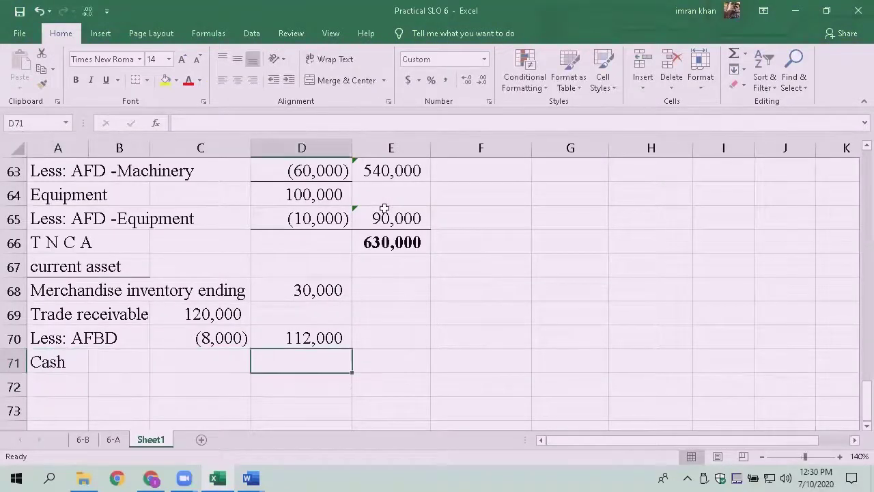
pyautogui.write('60000')
pyautogui.press('Return')
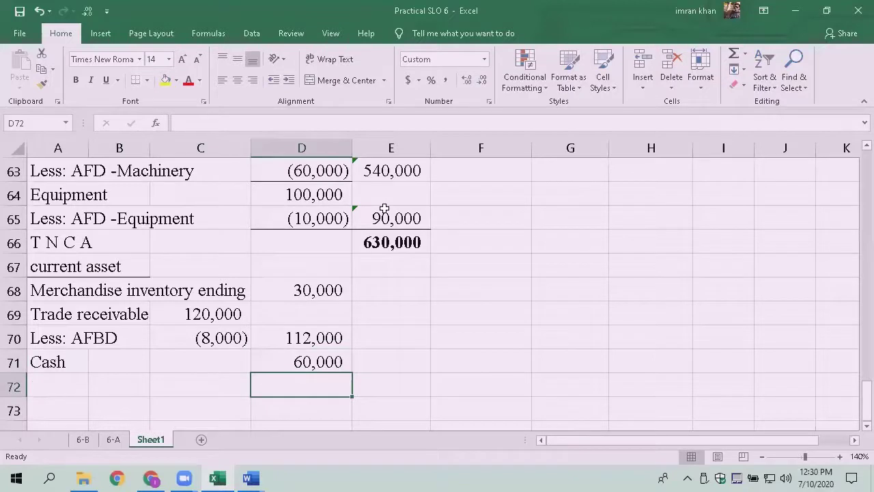
# Step: Enter the label T C A in A72
pyautogui.press('Home')
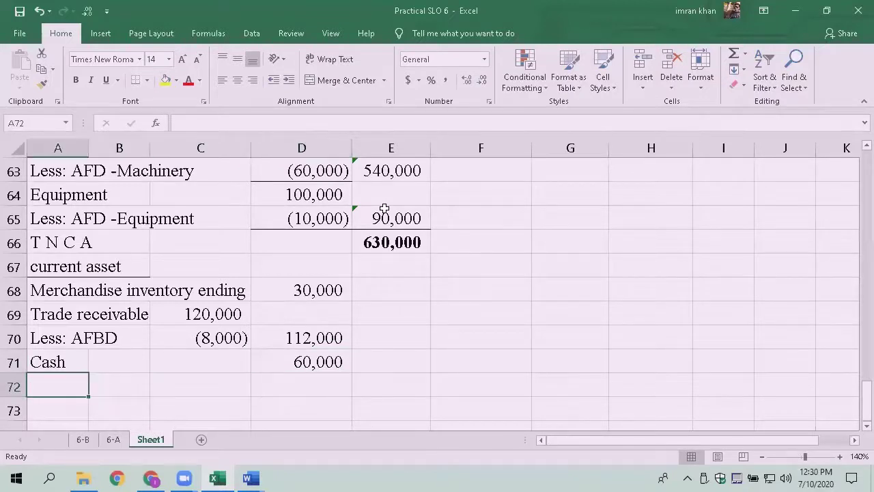
pyautogui.write('T C ')
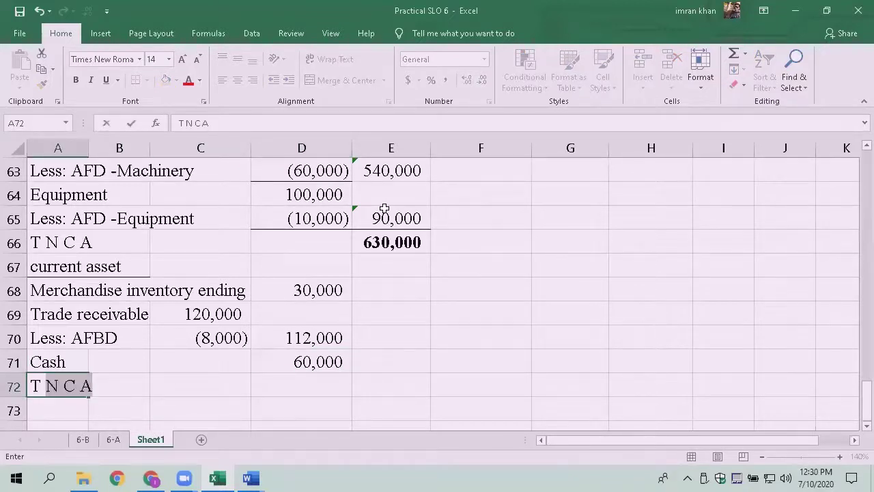
pyautogui.write('A')
# Step: Make the T N C A label in A66 and the T C A label in A72 bold
pyautogui.press('Up')
pyautogui.press('Up')
pyautogui.press('Up')
pyautogui.press('Up')
pyautogui.press('Up')
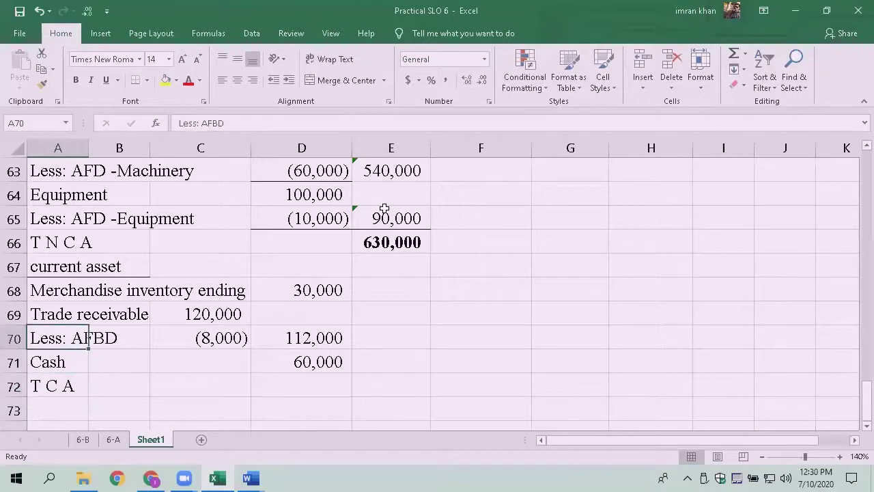
pyautogui.press('Up')
pyautogui.hotkey('ctrl', 'b')
pyautogui.hotkey('ctrl', 'Down')
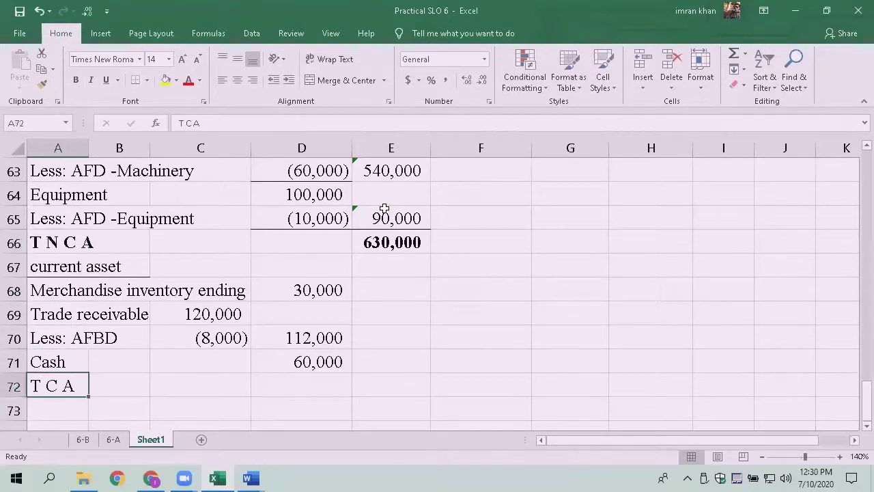
pyautogui.press('Down')
pyautogui.press('Up')
pyautogui.hotkey('ctrl', 'b')
# Step: Calculate total current assets in E72 as the sum of D68:D71
pyautogui.press('Right')
pyautogui.press('Right')
pyautogui.press('Right')
pyautogui.press('Right')
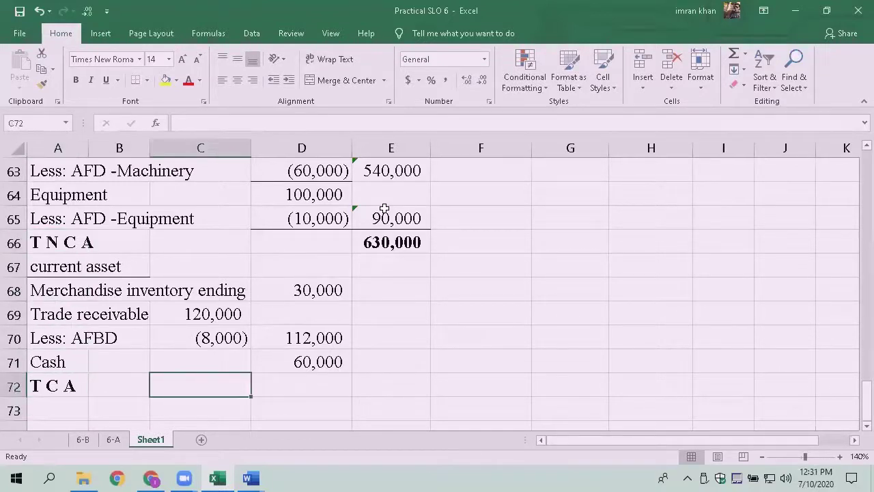
pyautogui.press('Left')
pyautogui.press('Right')
pyautogui.hotkey('alt', '=')
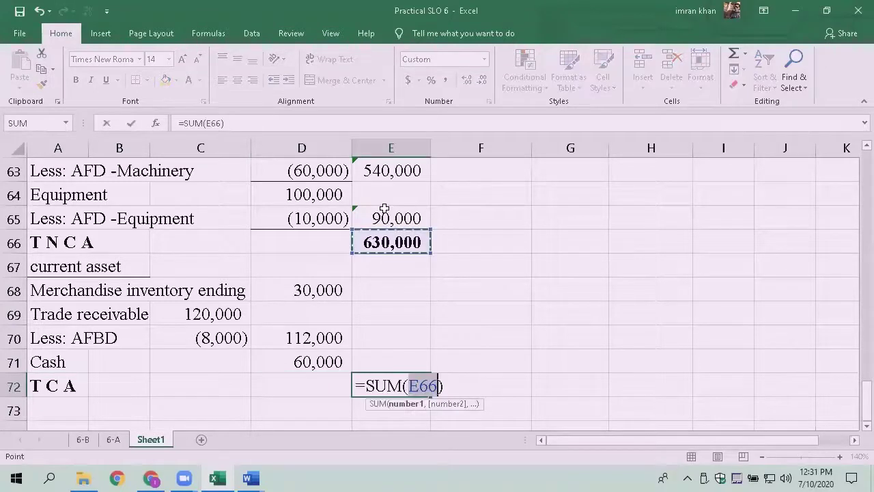
pyautogui.press('Left')
pyautogui.press('Down')
pyautogui.press('Down')
pyautogui.hotkey('shift', 'Down')
pyautogui.hotkey('shift', 'Down')
pyautogui.hotkey('shift', 'Down')
pyautogui.press('Return')
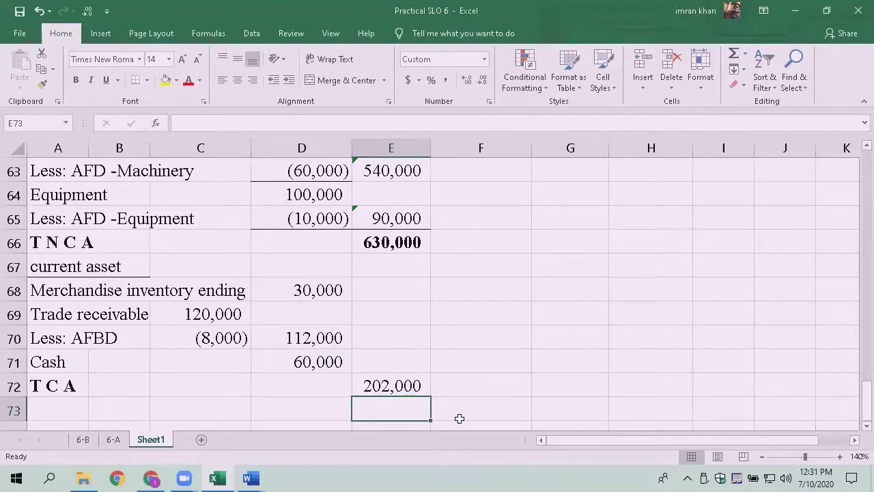
# Step: Make the total current assets amount in E72 bold
pyautogui.press('Up')
pyautogui.hotkey('ctrl', 'b')
pyautogui.press('Down')
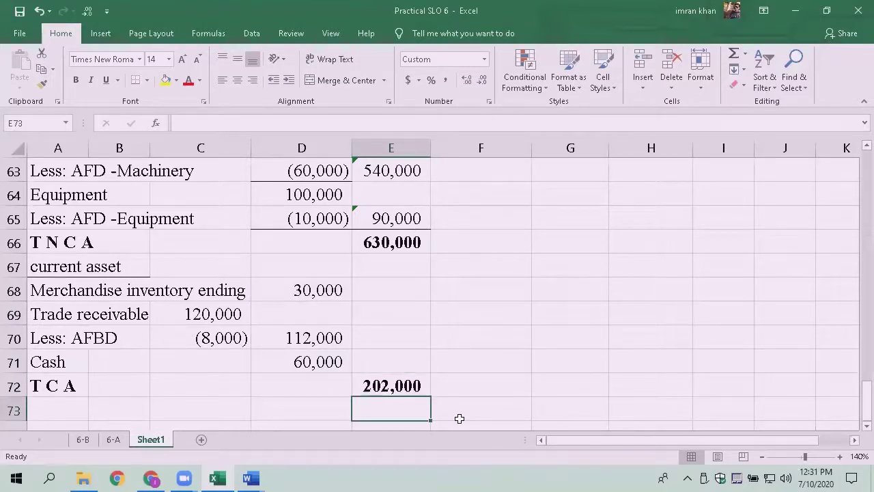
# Step: Calculate total assets in E73 with =SUM(E66:E72)
pyautogui.hotkey('alt', '=')
pyautogui.hotkey('shift', 'Up')
pyautogui.hotkey('shift', 'Up')
pyautogui.hotkey('shift', 'Up')
pyautogui.hotkey('shift', 'Up')
pyautogui.hotkey('shift', 'Up')
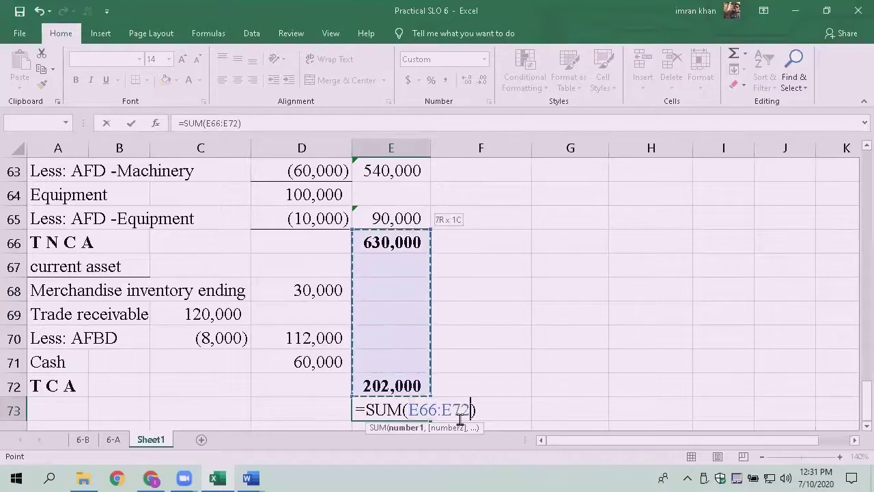
pyautogui.press('Return')
# Step: Give E73 a single-line top border and a double-line bottom border
pyautogui.press('Up')
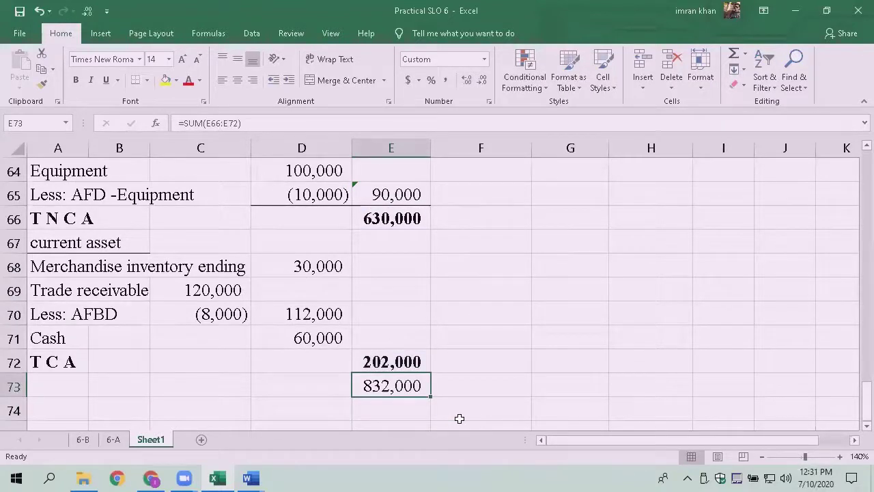
pyautogui.hotkey('ctrl', '1')
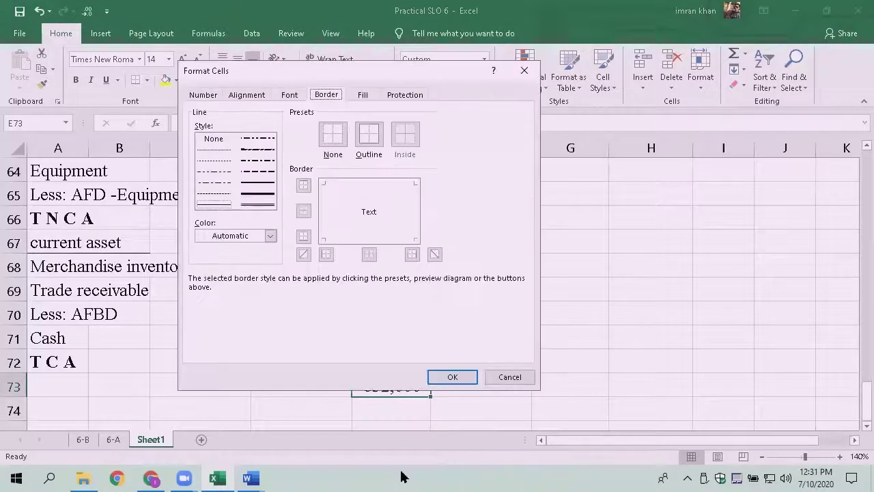
pyautogui.click(381, 241)
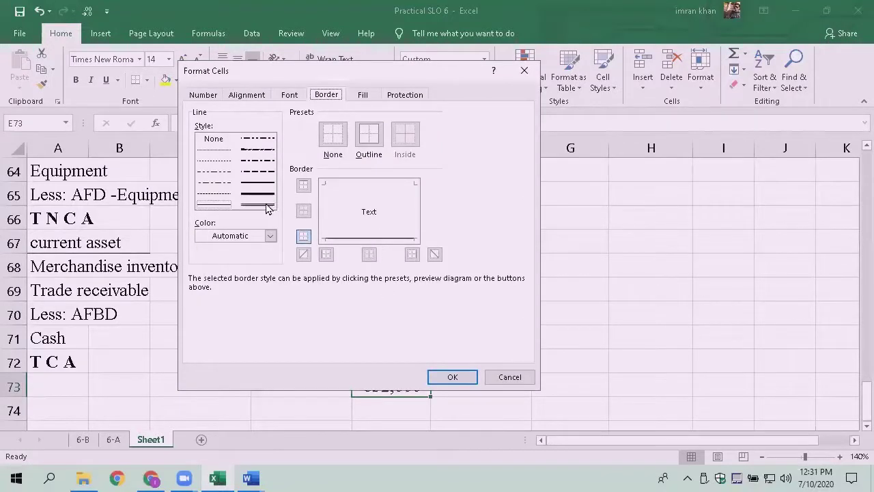
pyautogui.click(258, 204)
pyautogui.click(381, 240)
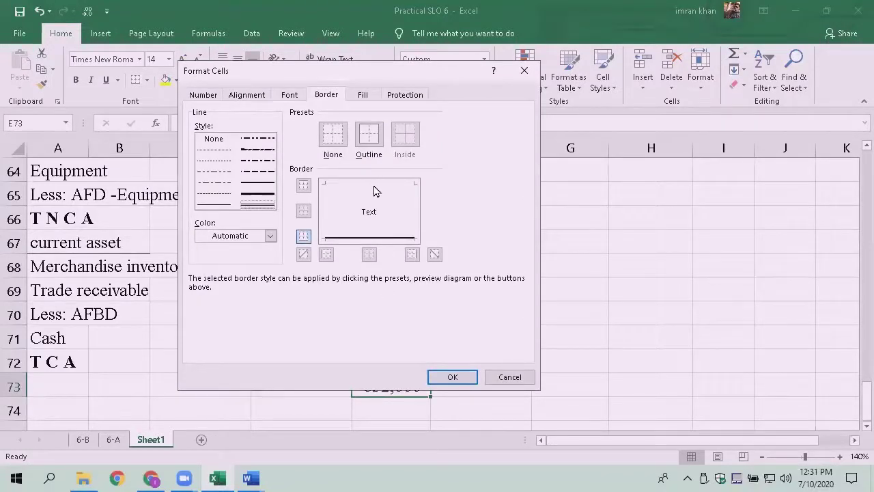
pyautogui.click(224, 205)
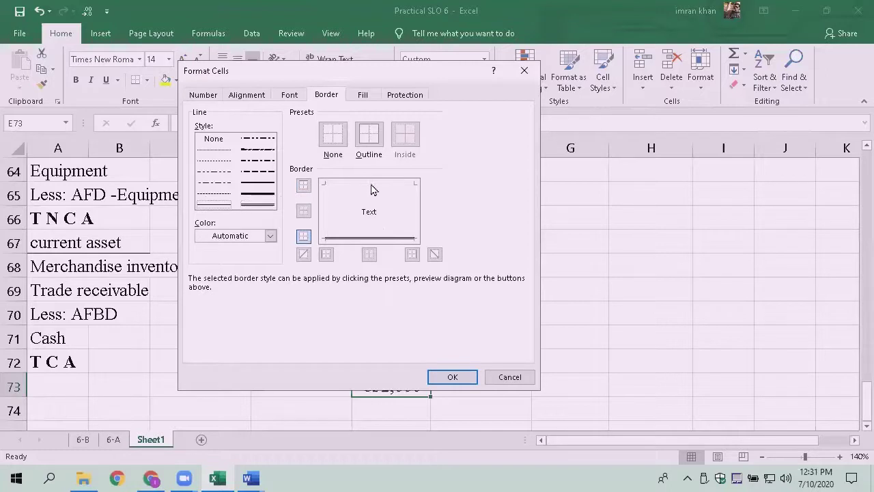
pyautogui.click(372, 184)
pyautogui.click(455, 380)
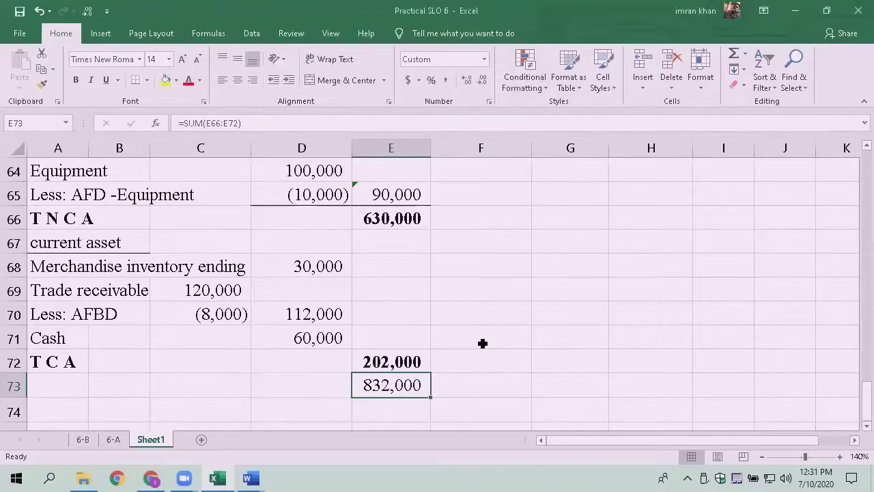
pyautogui.click(493, 367)
# Step: Enter the label Total Assets in A73
pyautogui.click(82, 382)
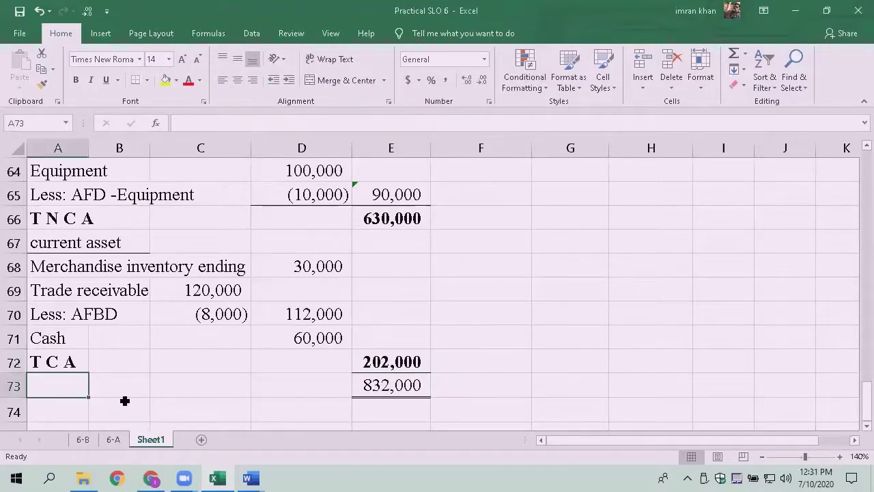
pyautogui.write('Total Ass')
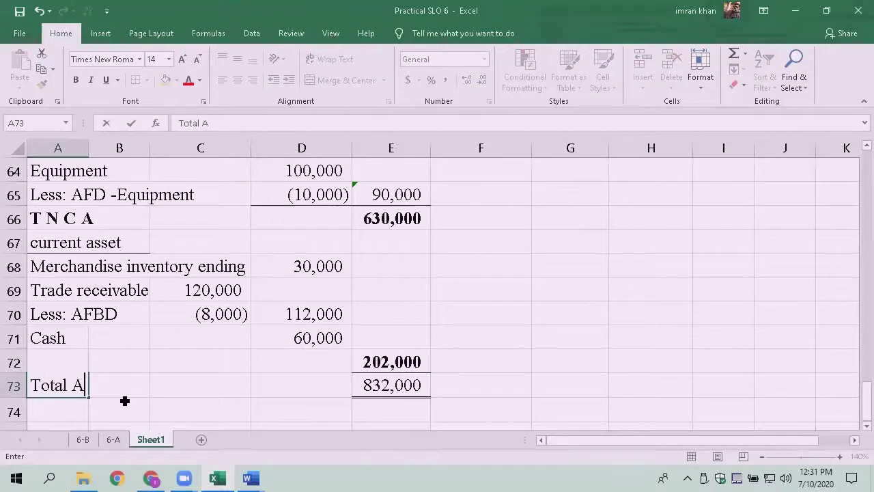
pyautogui.write('ets')
pyautogui.press('Return')
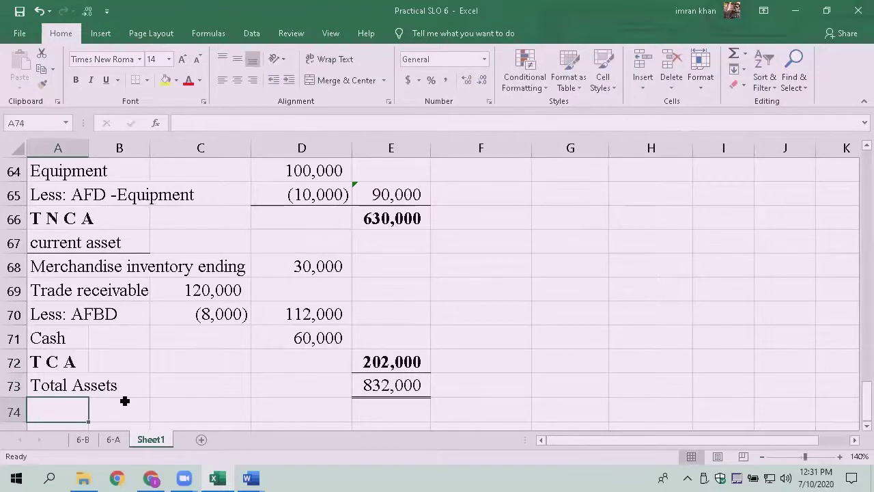
# Step: Enter the heading Equities in A74 and make it bold
pyautogui.press('Return')
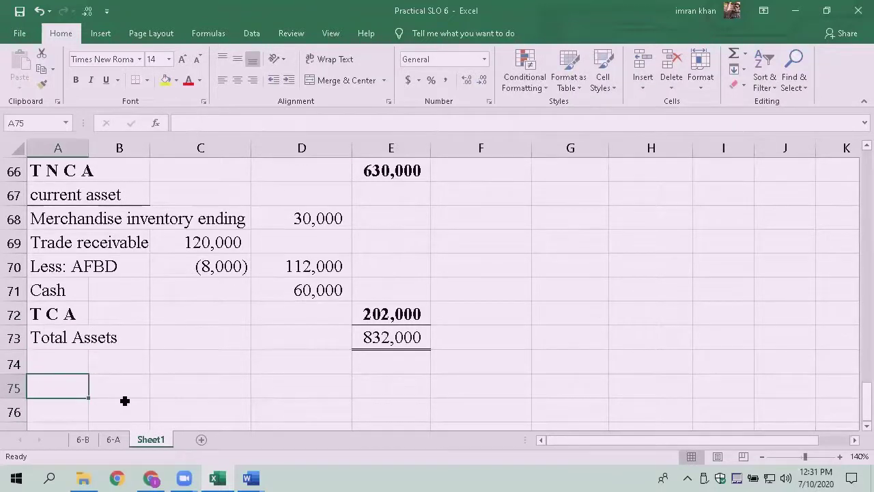
pyautogui.press('Up')
pyautogui.press('Down')
pyautogui.press('Up')
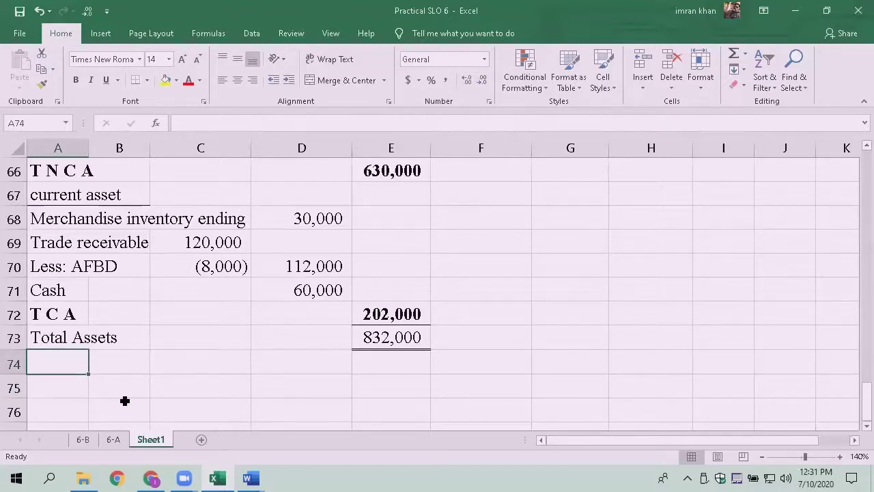
pyautogui.write('Equities')
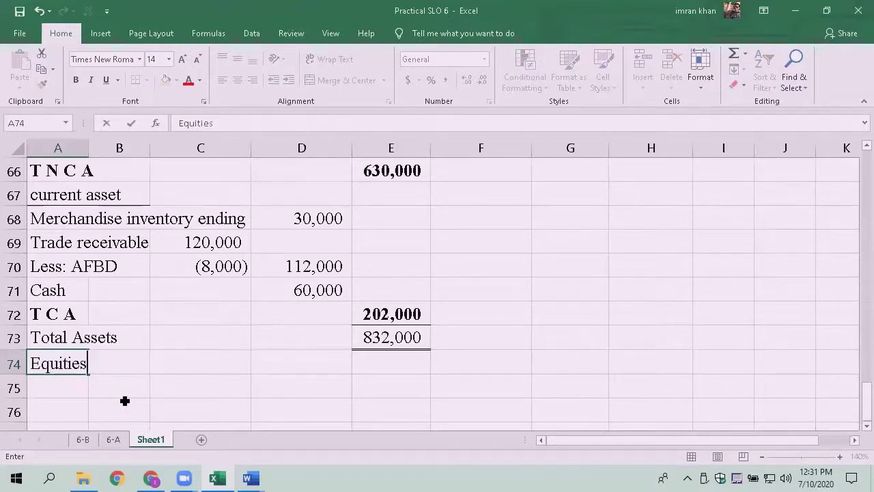
pyautogui.press('Return')
pyautogui.press('Up')
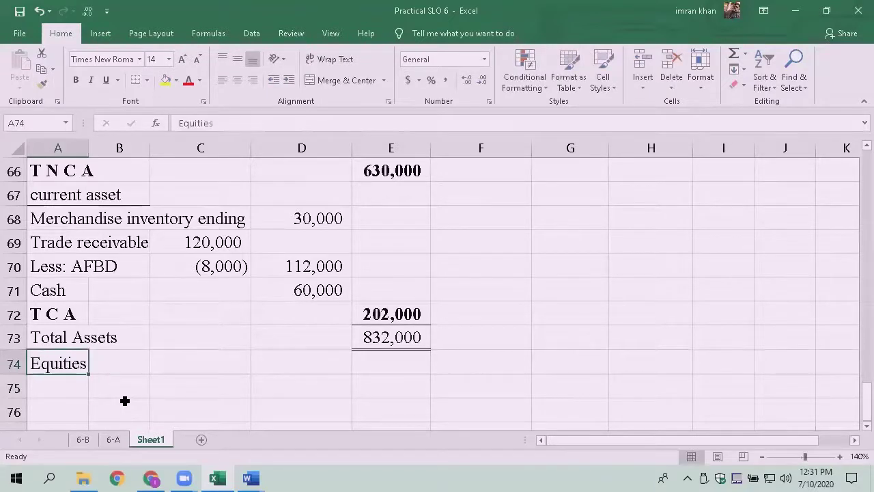
pyautogui.press('Down')
pyautogui.press('Up')
pyautogui.hotkey('ctrl', 'b')
pyautogui.press('Down')
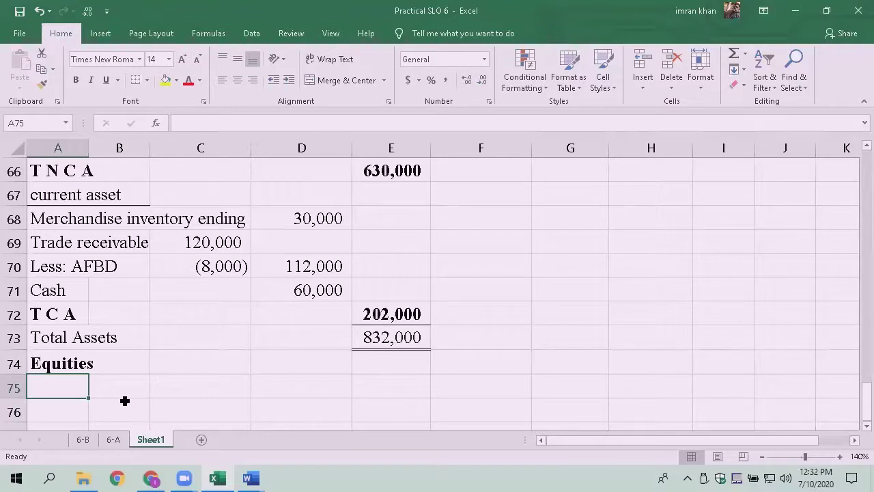
# Step: Enter the heading Liabilities in A75
pyautogui.write('Liab')
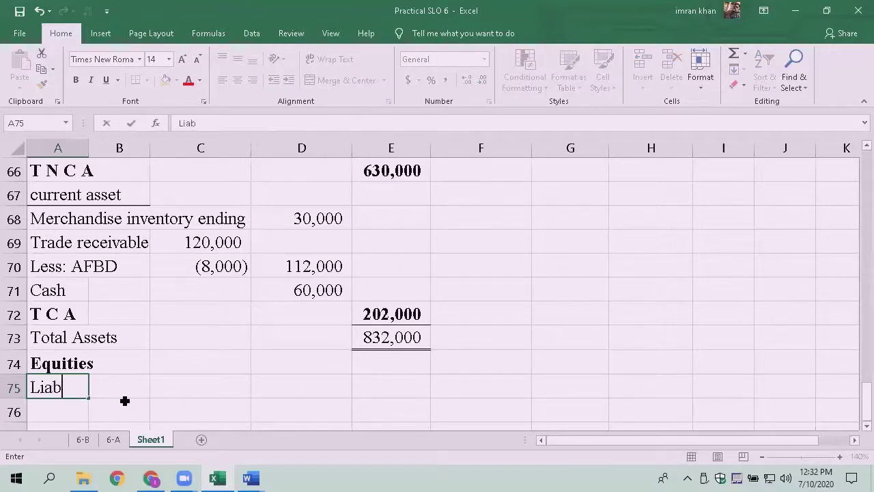
pyautogui.write('ilities')
pyautogui.press('Return')
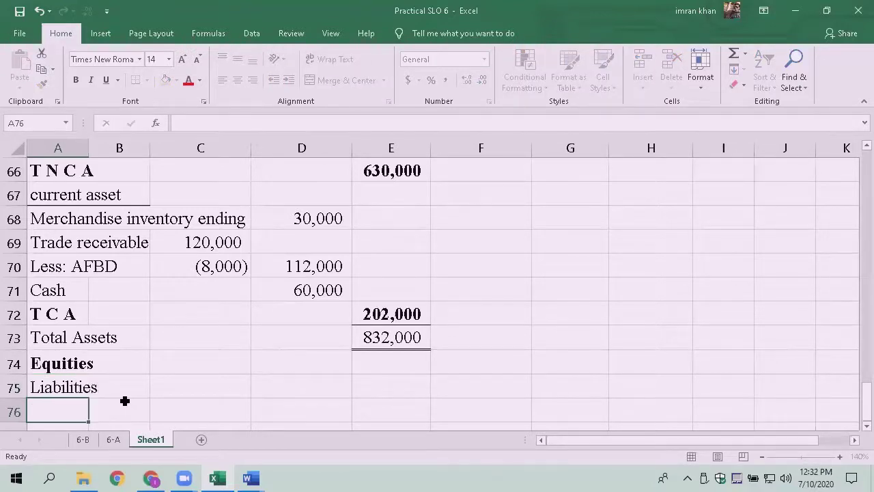
pyautogui.press('Up')
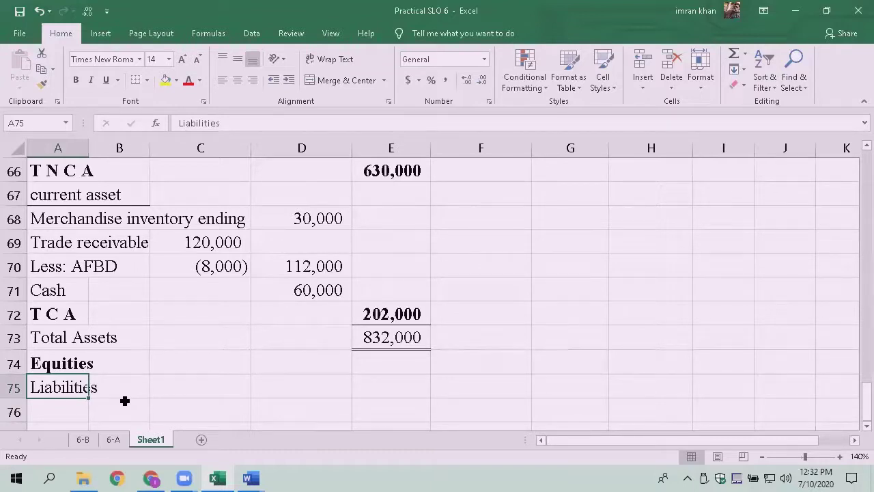
pyautogui.hotkey('ctrl', 'b')
pyautogui.press('Return')
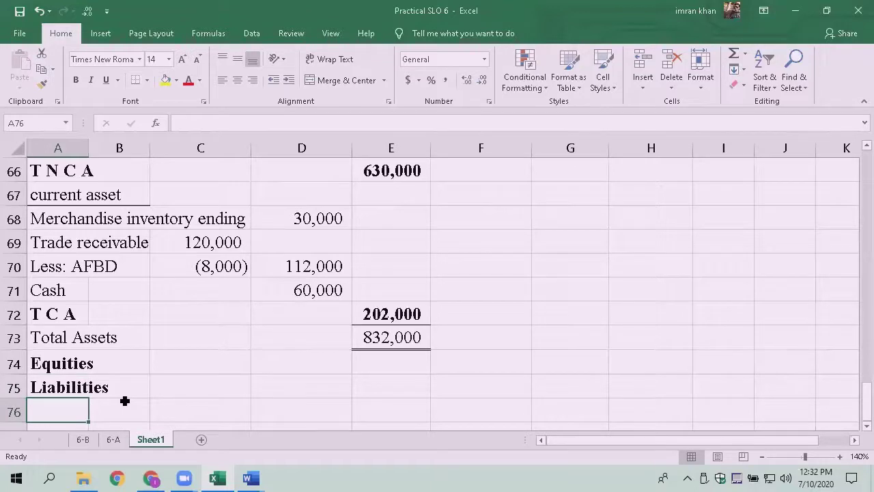
pyautogui.press('Up')
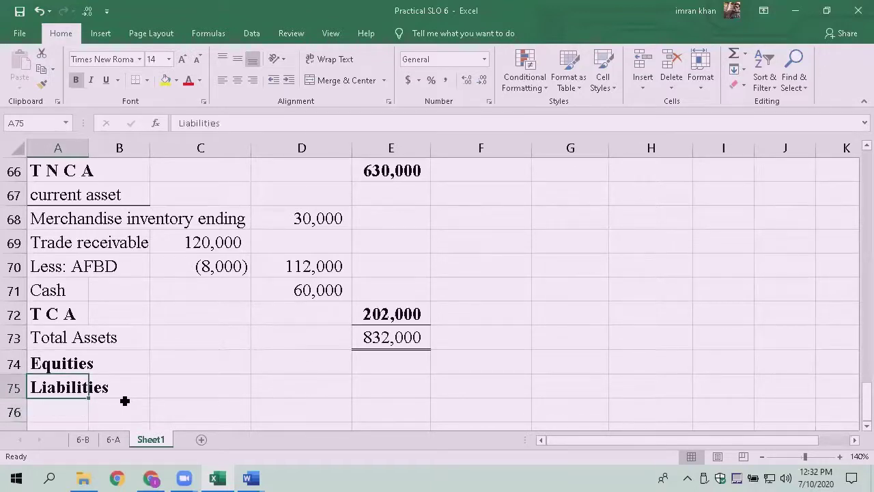
pyautogui.hotkey('ctrl', 'b')
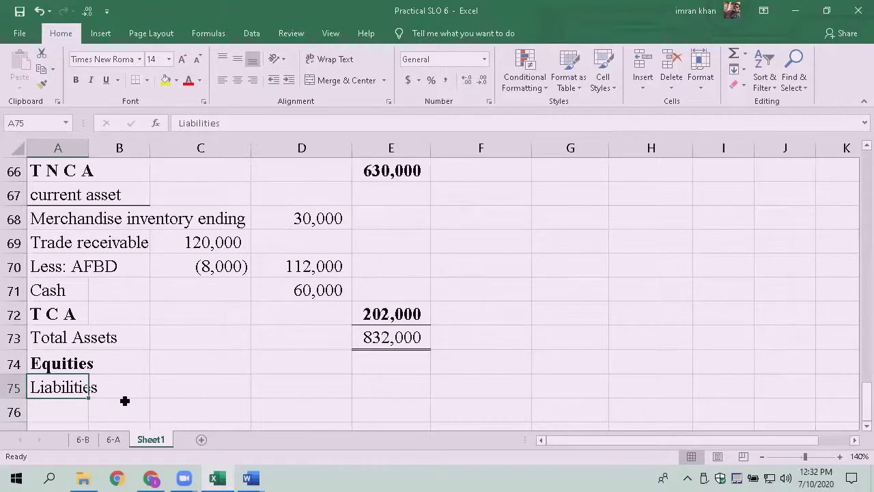
# Step: Enter the heading Current Liabilities in A76, below Liabilities
pyautogui.press('Down')
pyautogui.hotkey('alt', 'Tab')
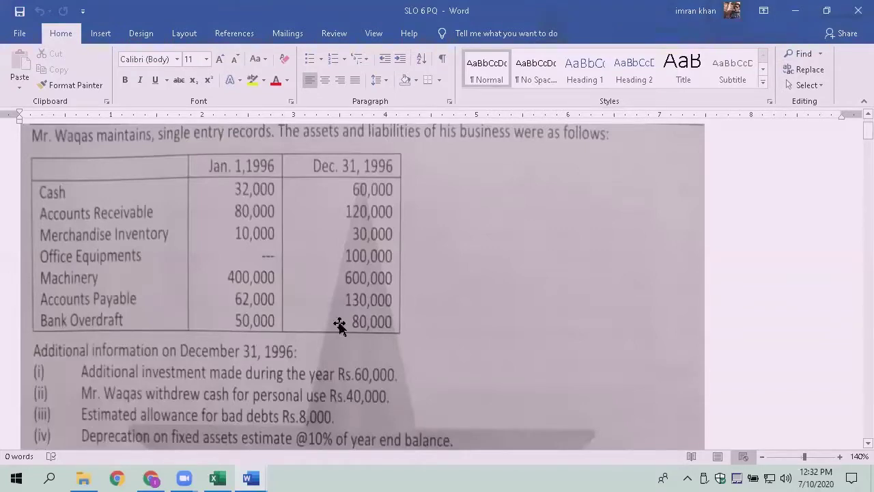
pyautogui.hotkey('alt', 'Tab')
pyautogui.write('Current asset')
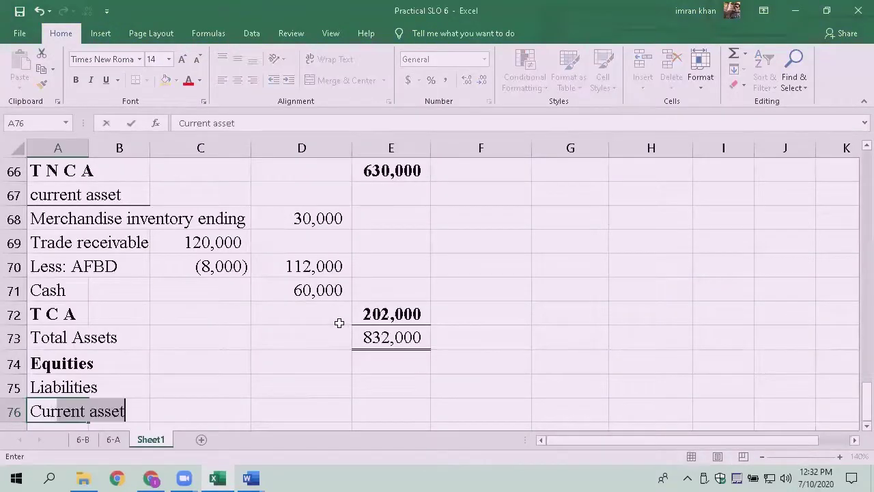
pyautogui.hotkey('ctrl', 'shift', 'Left')
pyautogui.write('L')
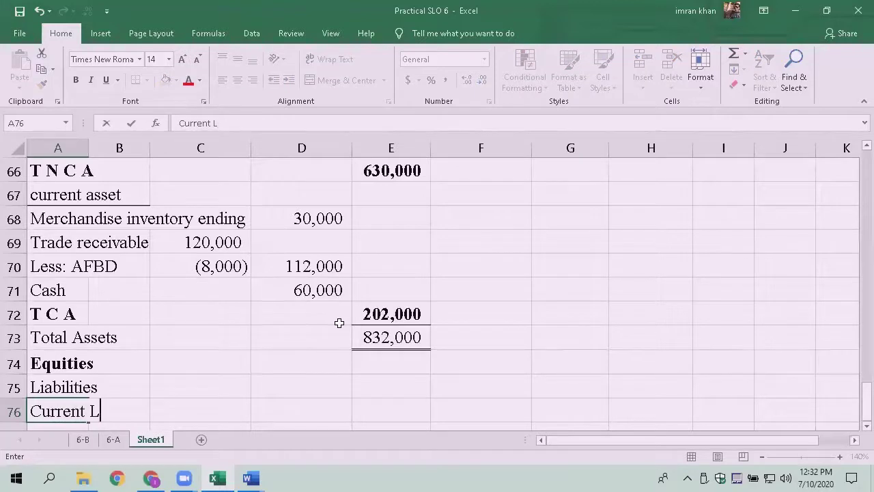
pyautogui.write('iabilities')
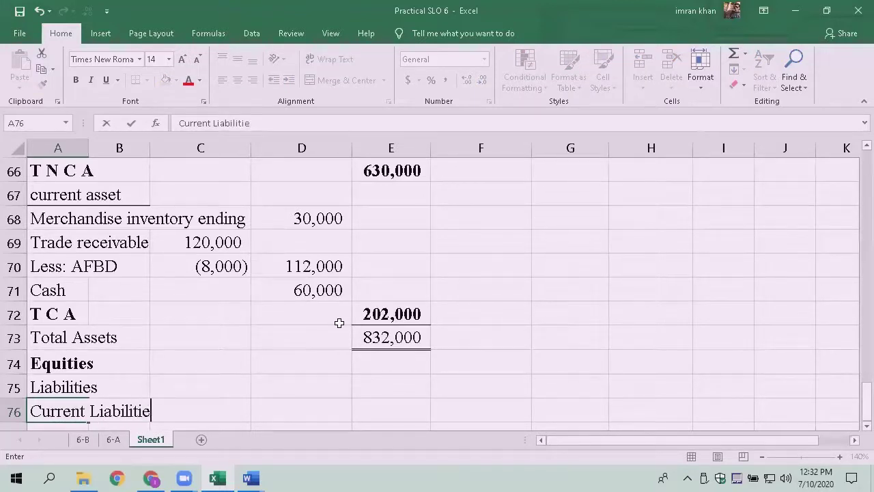
pyautogui.press('Return')
# Step: Add a thin single-line bottom border to A76:B76 under the Current Liabilities heading
pyautogui.press('Up')
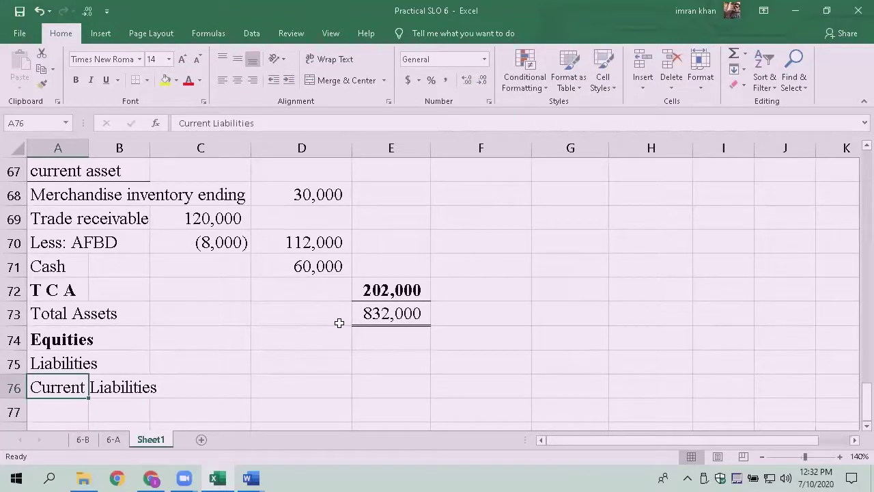
pyautogui.hotkey('ctrl', '1')
pyautogui.press('Escape')
pyautogui.hotkey('shift', 'Right')
pyautogui.hotkey('ctrl', '1')
pyautogui.click(304, 236)
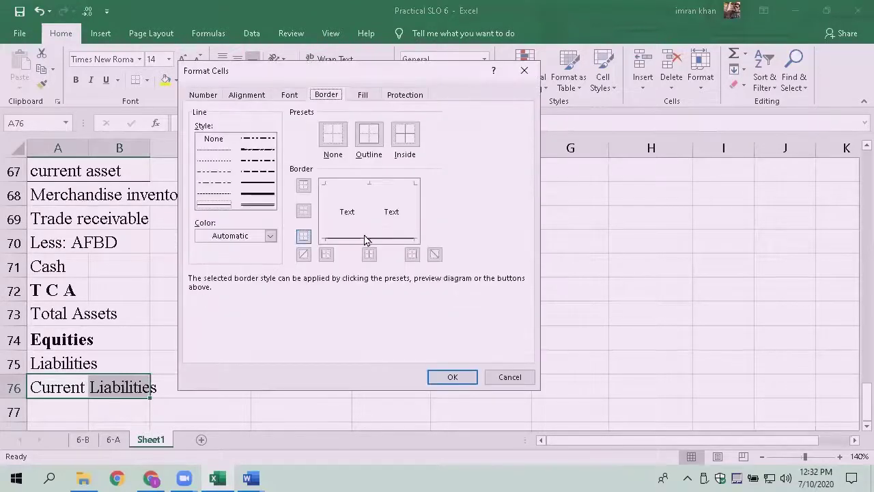
pyautogui.click(452, 377)
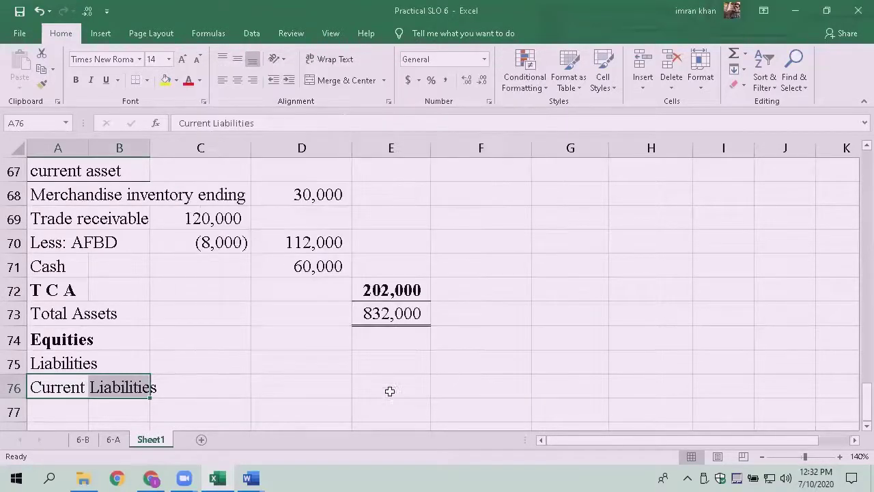
# Step: Enter the labels A/P in A77 and Bank Overdraft in A78
pyautogui.click(62, 412)
pyautogui.write('A/P')
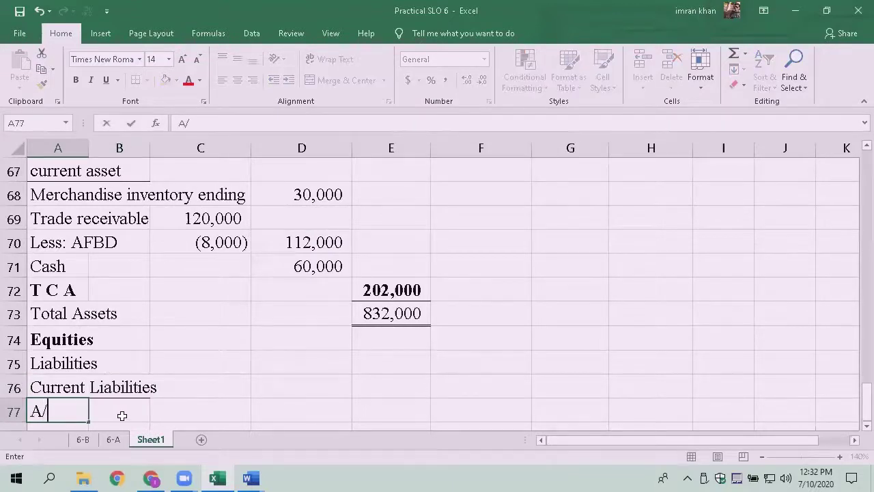
pyautogui.press('Return')
pyautogui.write('Bank ')
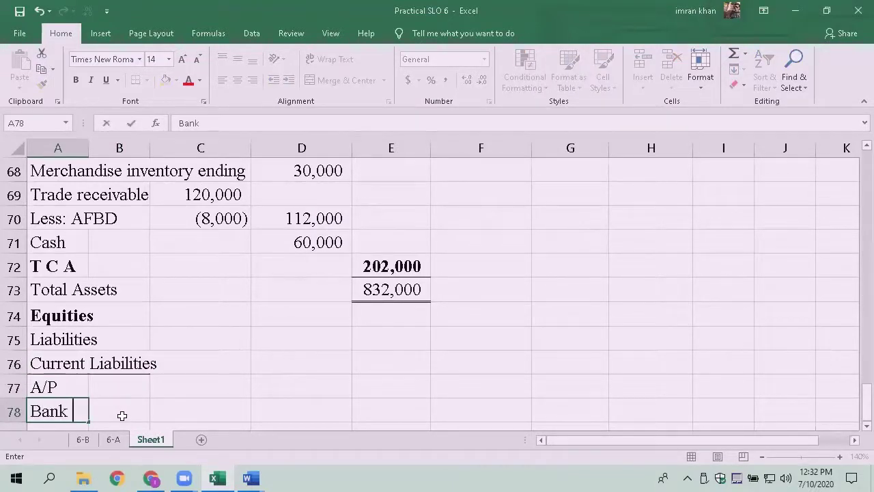
pyautogui.write('Overdraft')
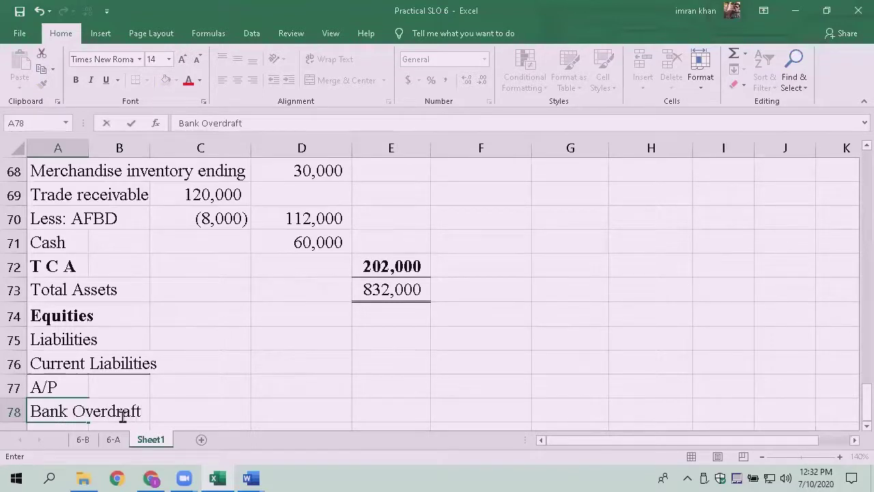
pyautogui.press('Return')
pyautogui.press('Up')
pyautogui.press('Up')
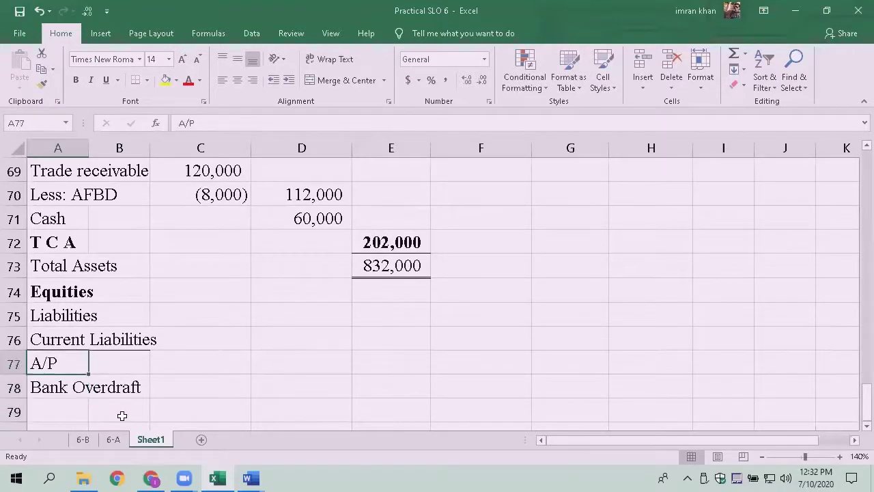
pyautogui.press('Down')
pyautogui.press('Right')
pyautogui.press('Right')
pyautogui.press('Right')
pyautogui.press('Up')
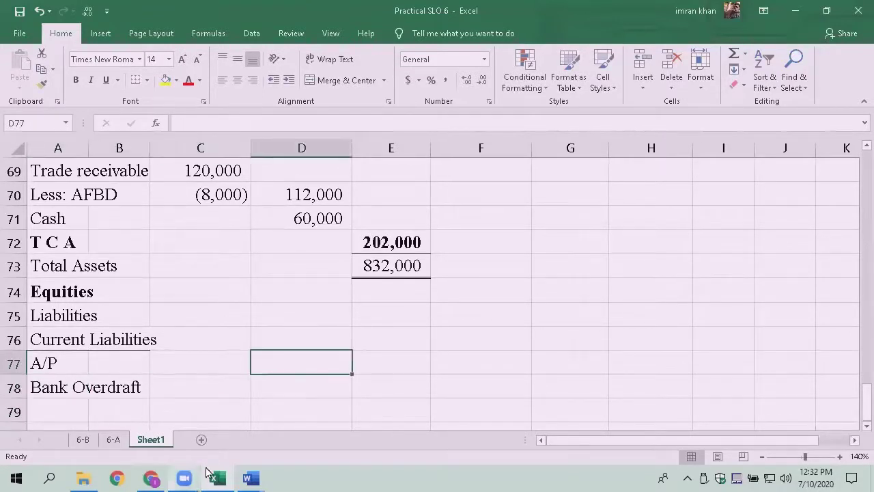
# Step: Select the three allowance amounts in C70, D65 and D63 together to review them
pyautogui.scroll(1, 184, 389)
pyautogui.click(212, 269)
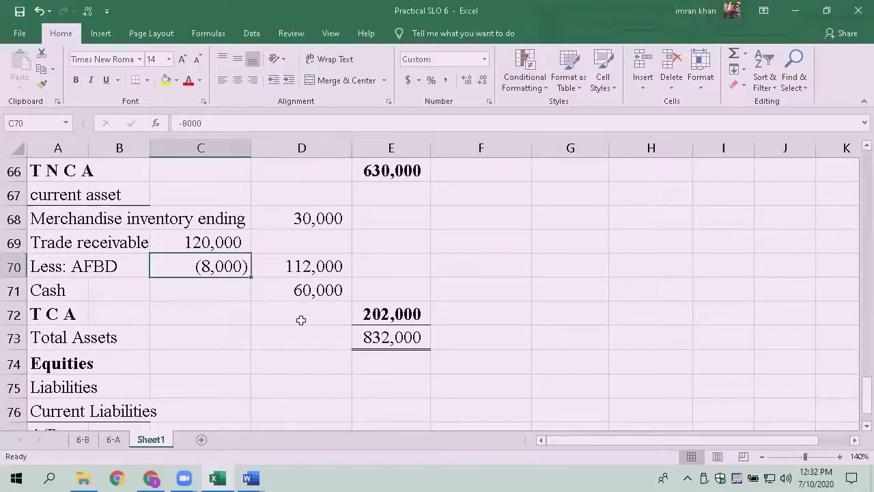
pyautogui.scroll(1, 379, 350)
pyautogui.keyDown('ctrl'); pyautogui.click(335, 225); pyautogui.keyUp('ctrl')
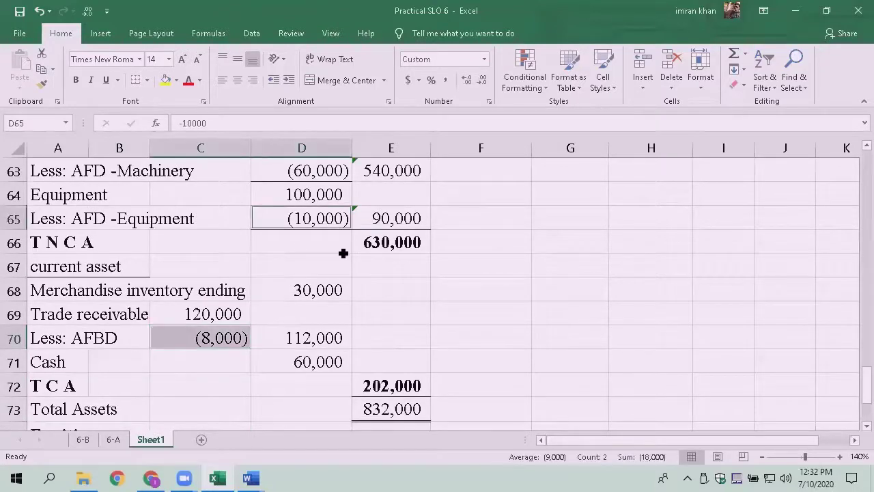
pyautogui.scroll(1, 368, 298)
pyautogui.keyDown('ctrl'); pyautogui.click(327, 244); pyautogui.keyUp('ctrl')
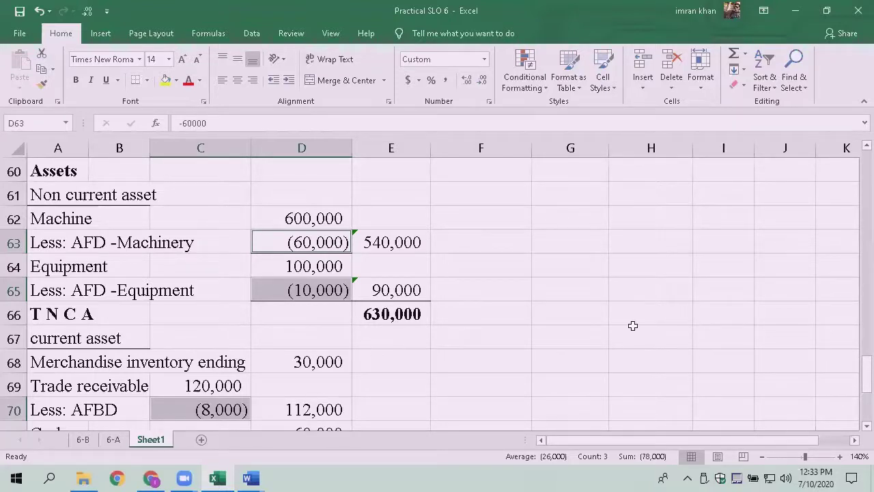
pyautogui.scroll(-2, 400, 379)
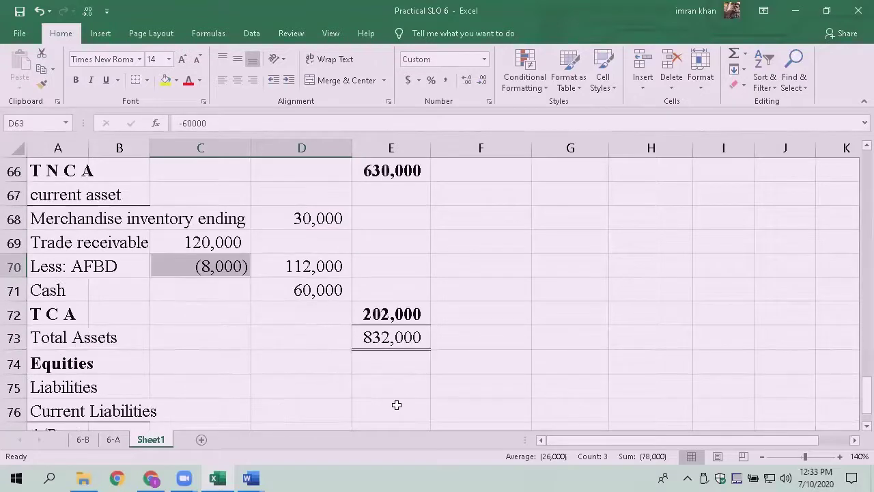
pyautogui.scroll(-1, 396, 403)
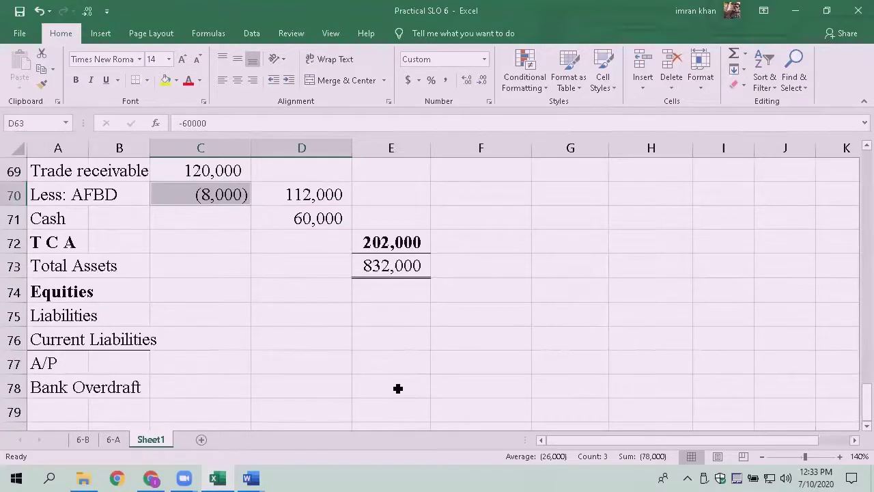
# Step: Enter the December 31, 1996 amounts from the Word question: 130000 for A/P in D77 and 80000 for Bank Overdraft in D78
pyautogui.click(308, 365)
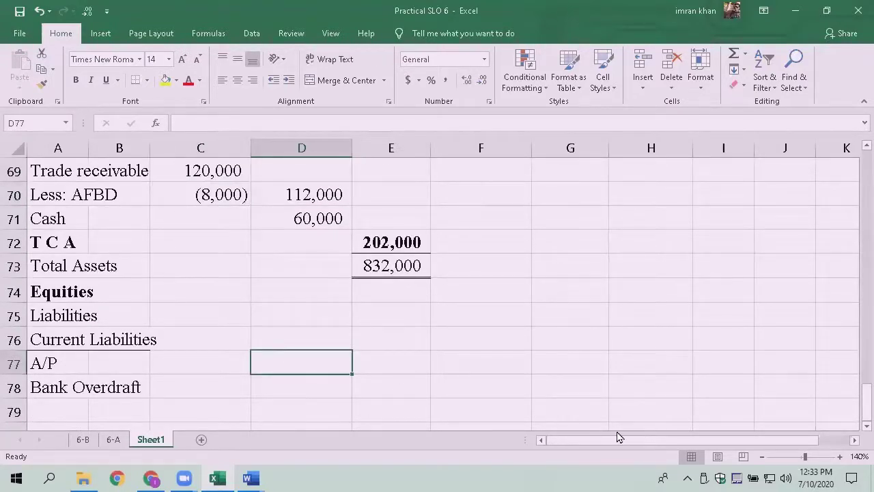
pyautogui.hotkey('alt', 'Tab')
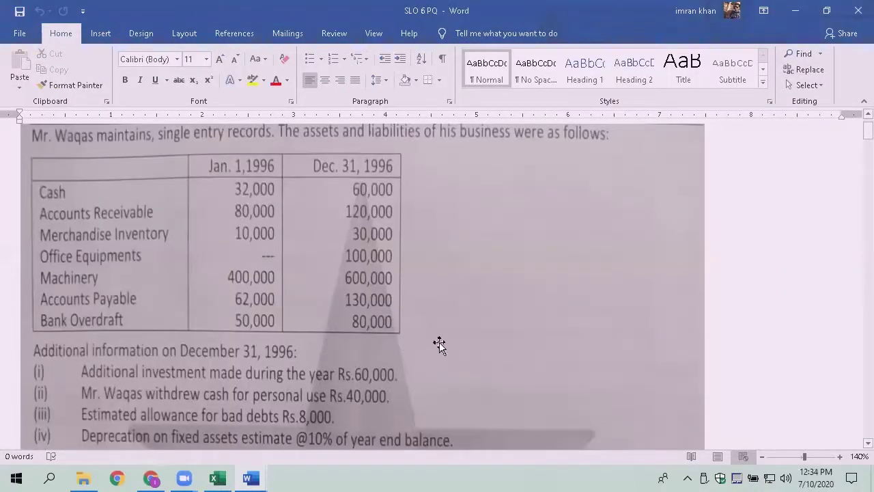
pyautogui.hotkey('alt', 'Tab')
pyautogui.write('1300')
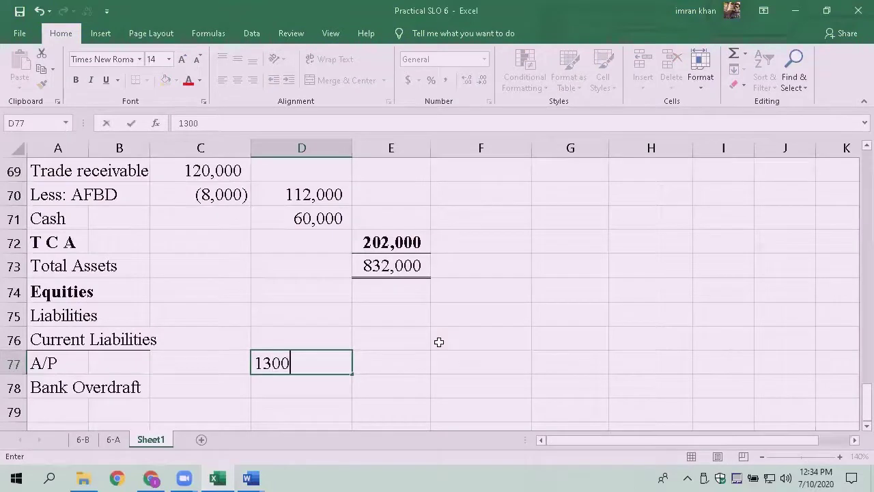
pyautogui.write('00')
pyautogui.press('Return')
pyautogui.write('80000')
pyautogui.press('Return')
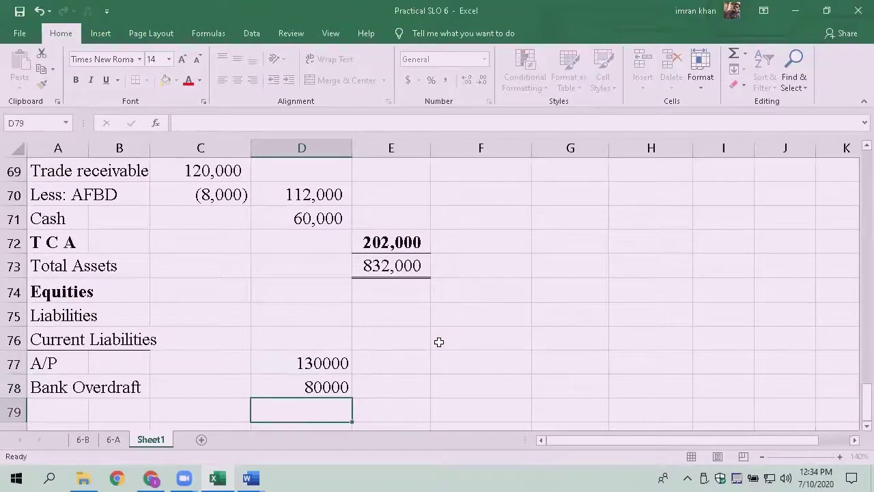
# Step: Format D77:E83 with comma style and no decimal places
pyautogui.press('Up')
pyautogui.press('Up')
pyautogui.hotkey('shift', 'Down')
pyautogui.hotkey('shift', 'Down')
pyautogui.hotkey('shift', 'Down')
pyautogui.hotkey('shift', 'Down')
pyautogui.hotkey('shift', 'Down')
pyautogui.hotkey('shift', 'Down')
pyautogui.hotkey('shift', 'Right')
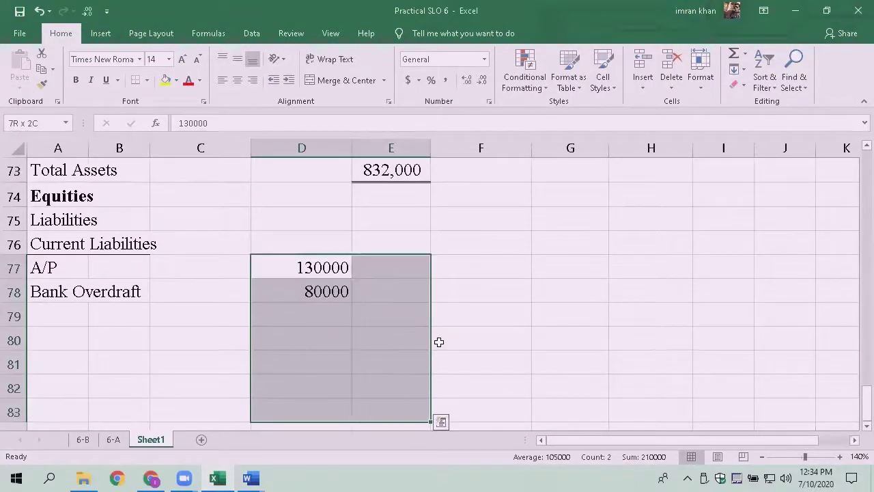
pyautogui.click(445, 79)
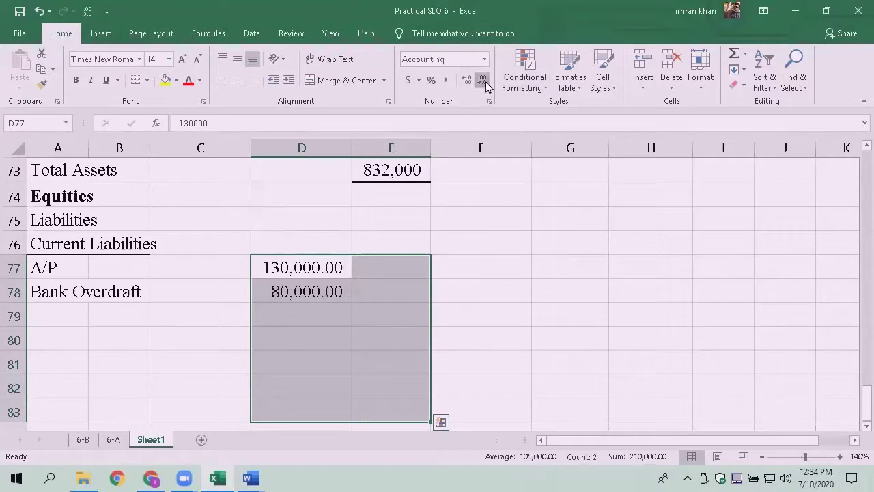
pyautogui.click(485, 81)
pyautogui.click(486, 82)
# Step: Enter the label Interst Payable in A79, below Bank Overdraft
pyautogui.press('Down')
pyautogui.press('Left')
pyautogui.press('Down')
pyautogui.press('Left')
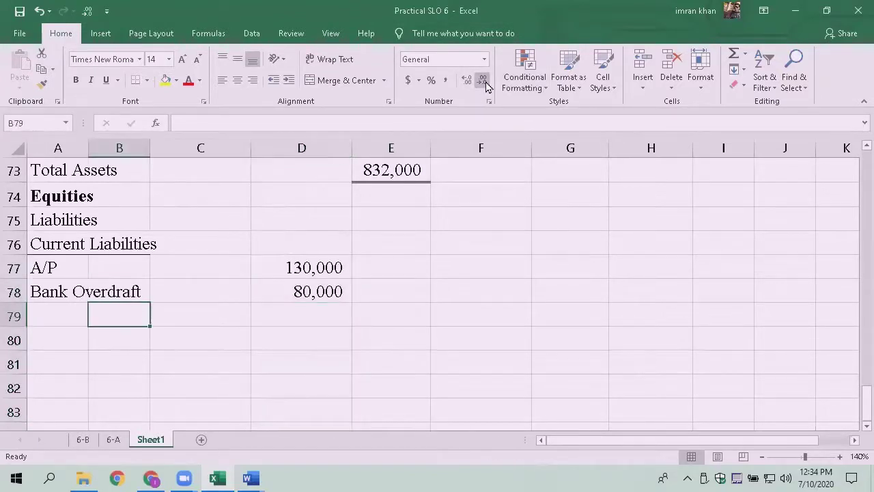
pyautogui.press('Left')
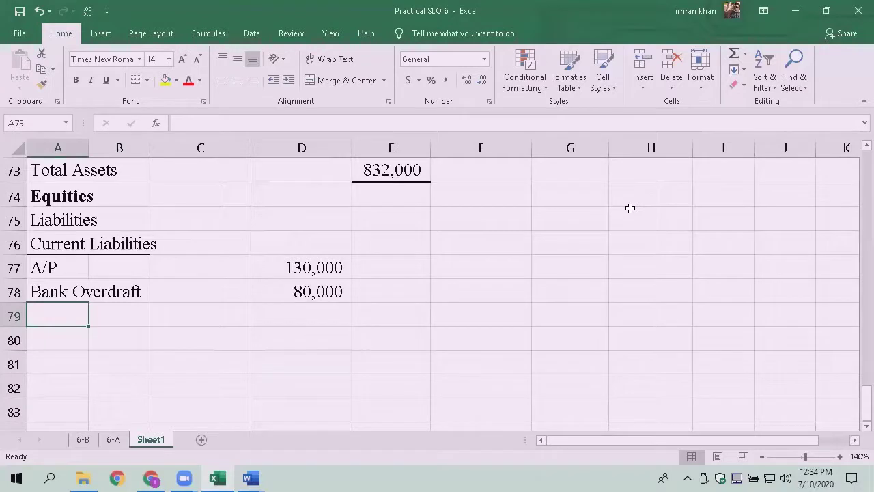
pyautogui.write('Interst Payab;le')
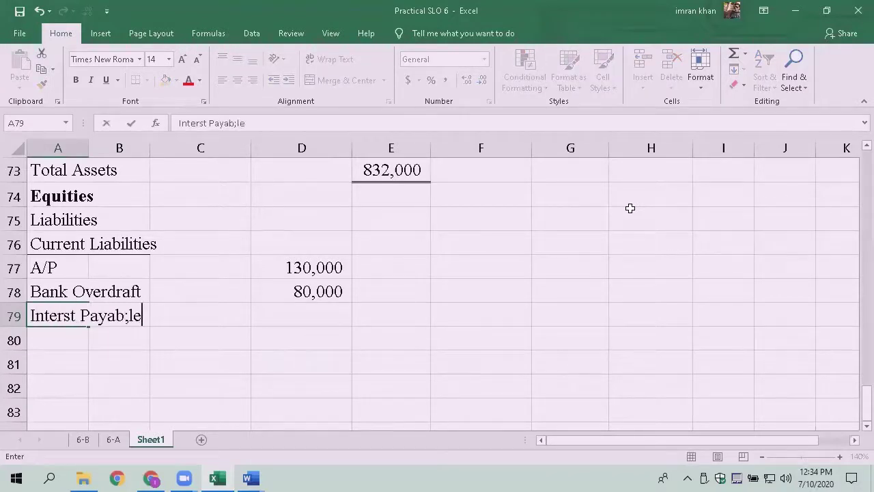
pyautogui.press('Return')
pyautogui.press('Up')
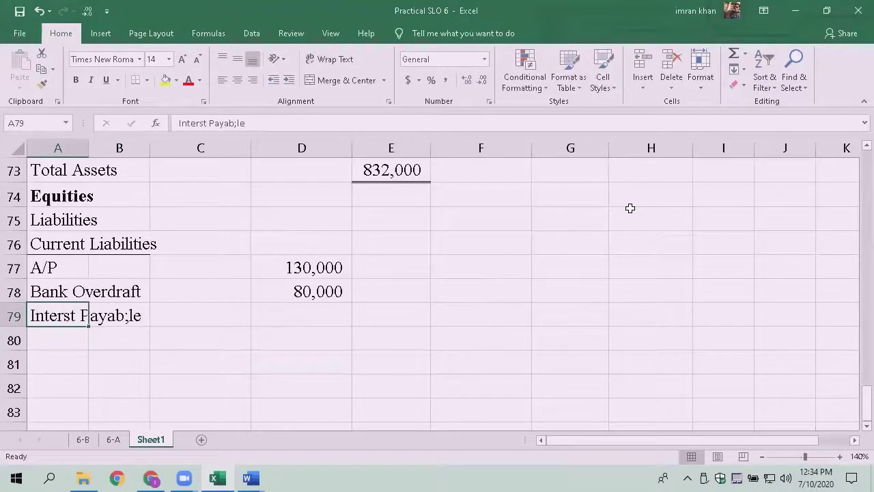
pyautogui.press('Right')
pyautogui.press('Right')
pyautogui.press('Right')
pyautogui.press('Left')
pyautogui.press('Left')
pyautogui.press('Left')
pyautogui.press('F2')
pyautogui.press('BackSpace')
pyautogui.press('BackSpace')
pyautogui.press('BackSpace')
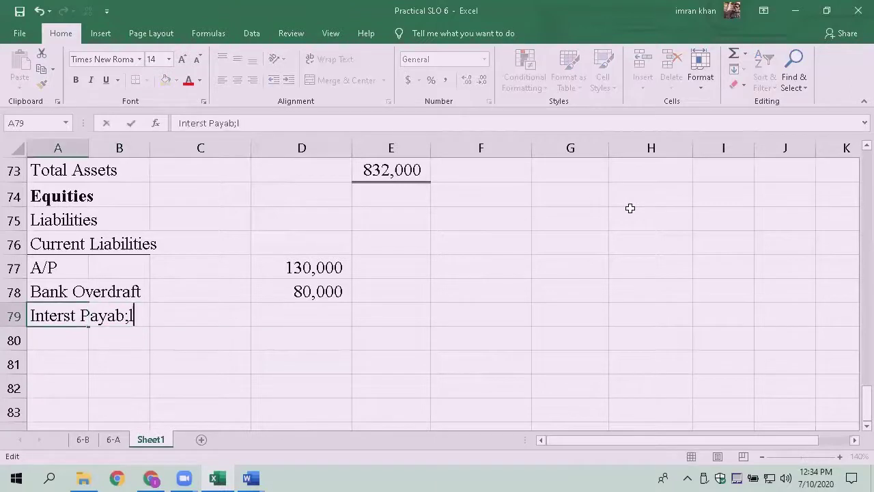
pyautogui.write('le')
pyautogui.press('Return')
# Step: Enter 20,000 as the interest payable amount in D79
pyautogui.press('Up')
pyautogui.press('Right')
pyautogui.press('Right')
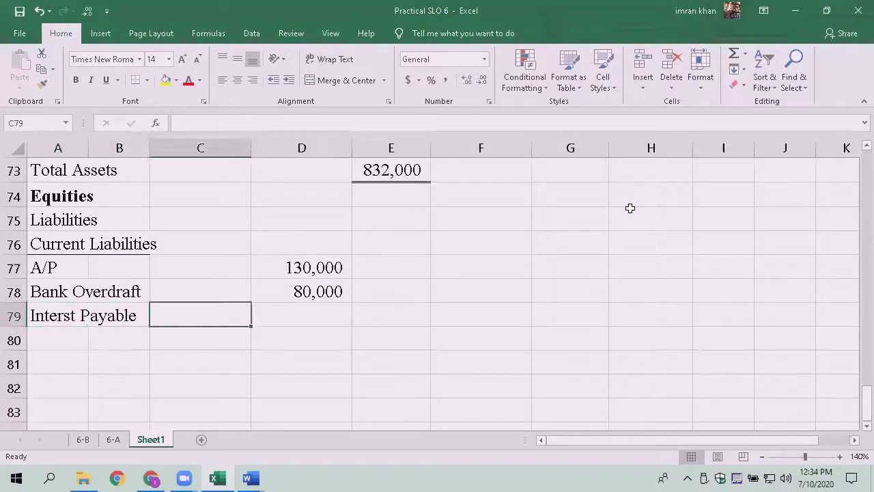
pyautogui.press('Right')
pyautogui.press('Right')
pyautogui.press('Left')
pyautogui.write('20,000')
pyautogui.press('Return')
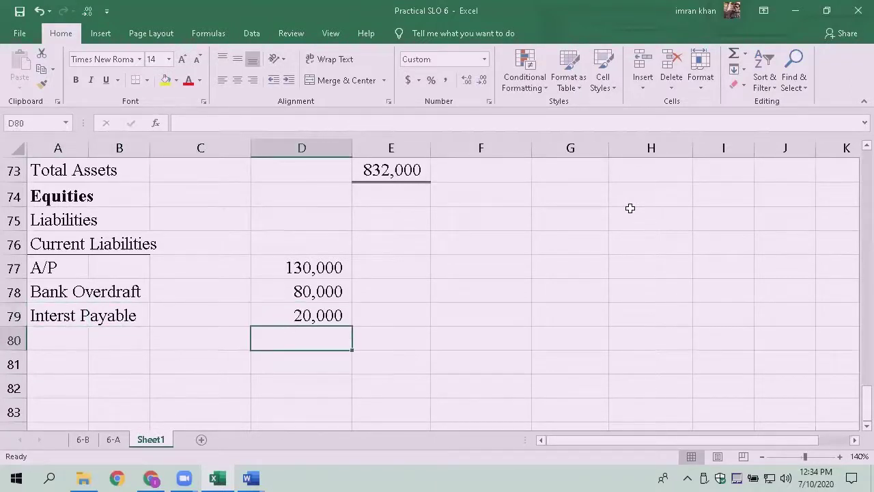
# Step: Total the current liabilities in E80 with =SUM(D77:D79)
pyautogui.press('Right')
pyautogui.press('alt')
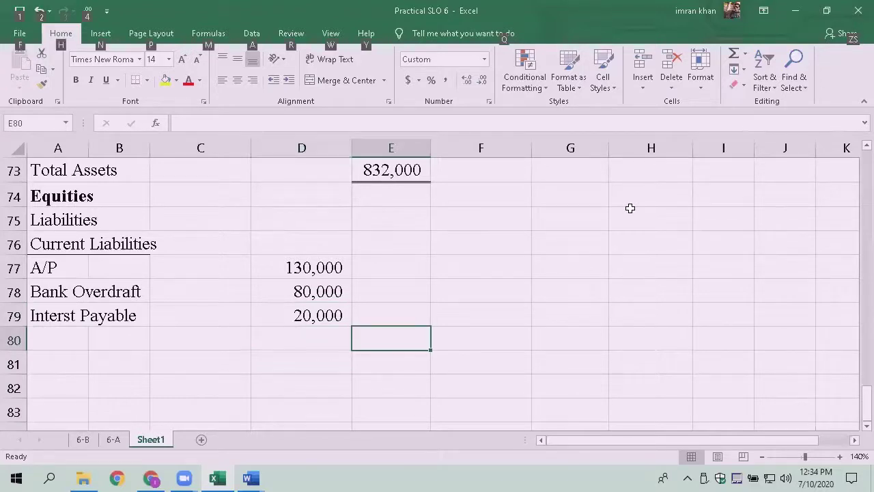
pyautogui.press('Escape')
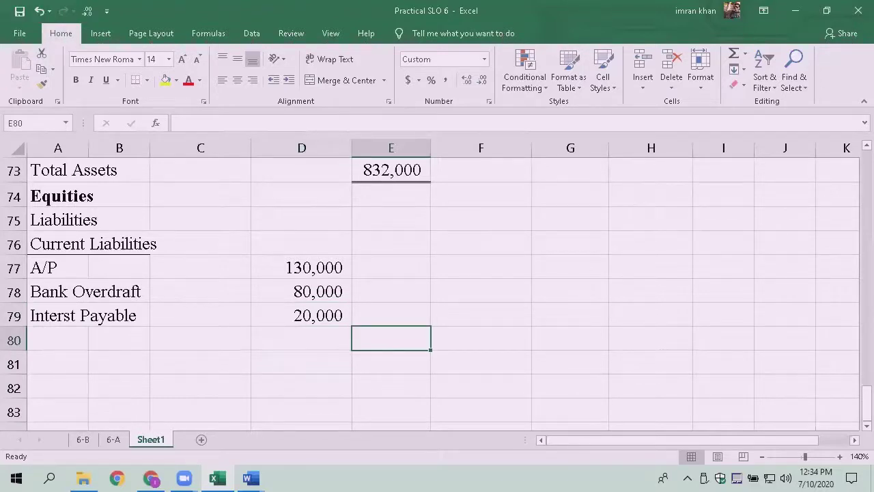
pyautogui.hotkey('alt', '=')
pyautogui.press('Left')
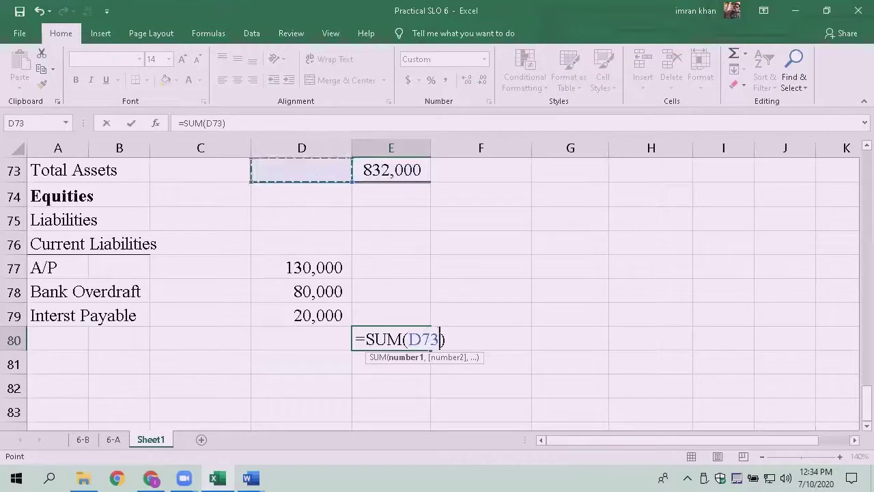
pyautogui.press('Down')
pyautogui.press('Down')
pyautogui.press('Down')
pyautogui.press('Down')
pyautogui.hotkey('shift', 'Down')
pyautogui.hotkey('shift', 'Down')
pyautogui.press('Return')
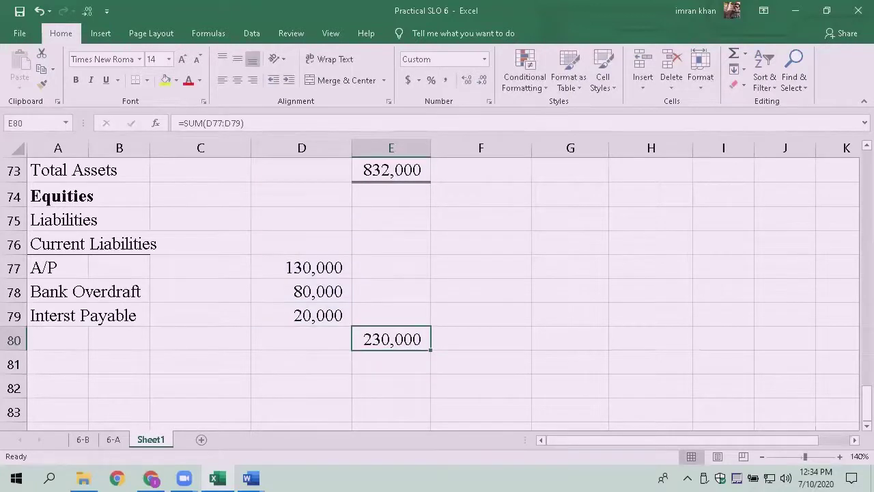
# Step: Enter the label TL in A80 for total liabilities and make it bold
pyautogui.press('Left')
pyautogui.press('Left')
pyautogui.press('Left')
pyautogui.press('Left')
pyautogui.write('T')
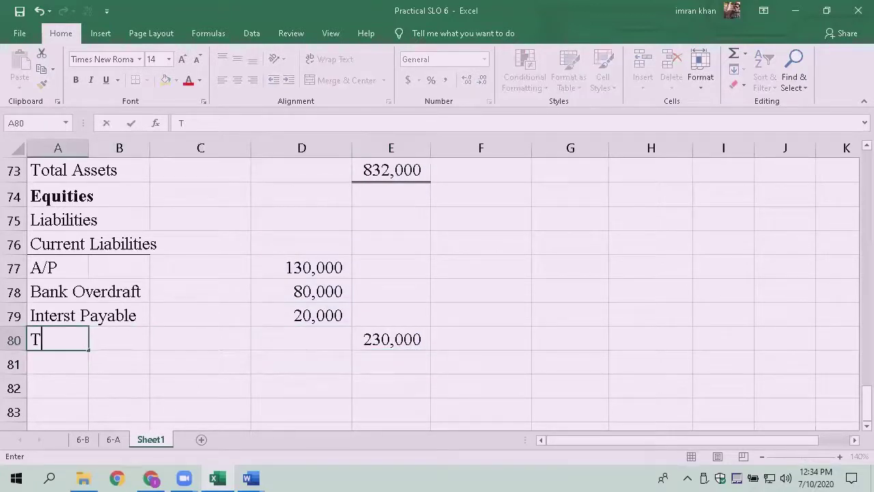
pyautogui.write('L')
pyautogui.press('Return')
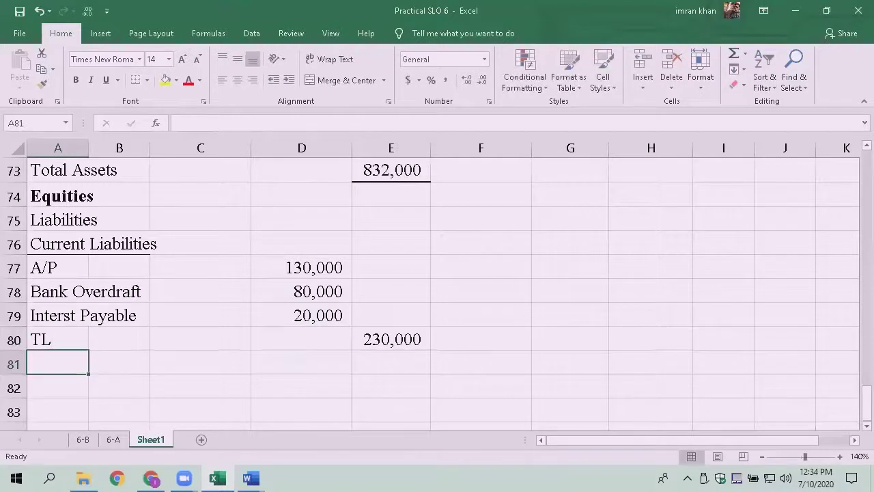
pyautogui.press('Up')
pyautogui.hotkey('ctrl', 'b')
# Step: Apply a thin top border to the total liabilities amount in E80
pyautogui.press('Right')
pyautogui.press('Right')
pyautogui.press('Right')
pyautogui.press('Right')
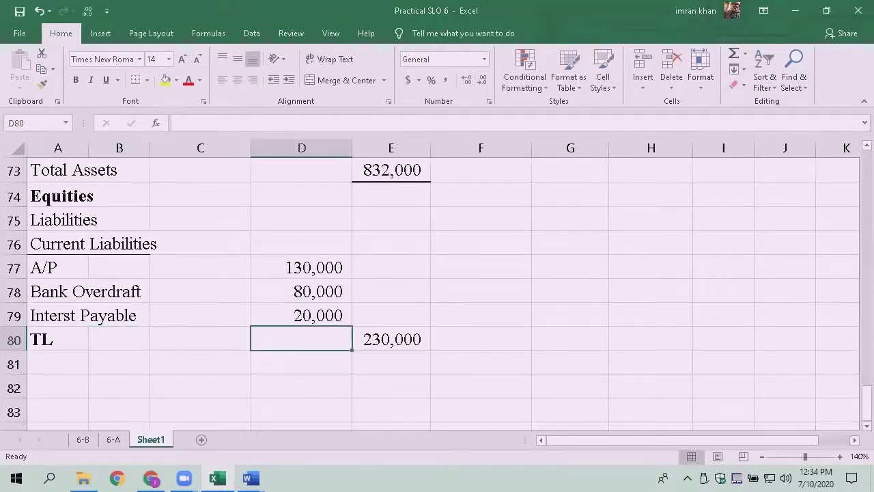
pyautogui.hotkey('ctrl', '1')
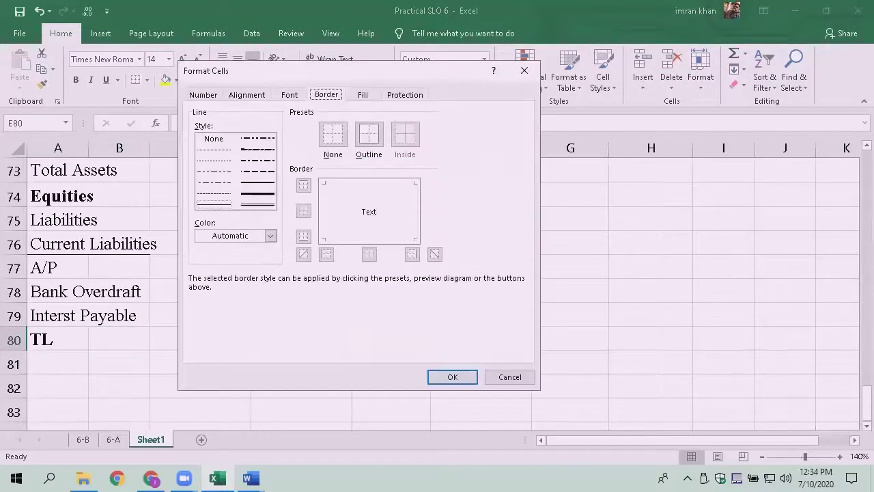
pyautogui.click(386, 185)
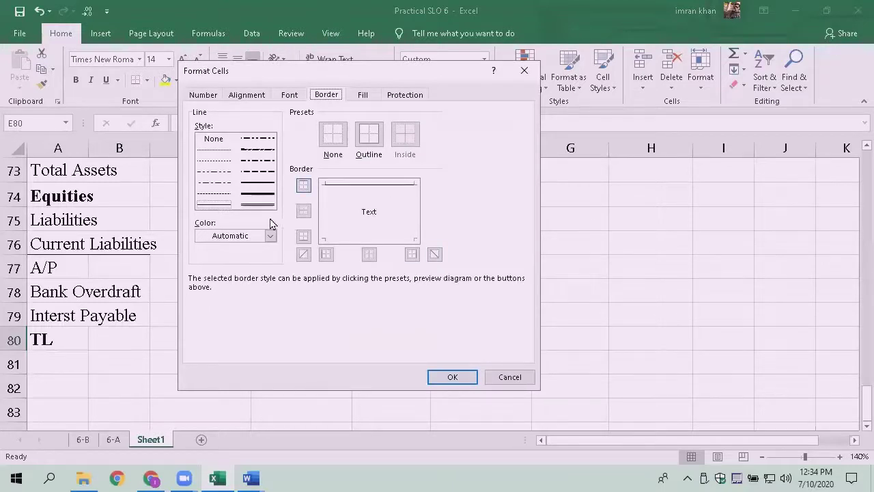
pyautogui.click(221, 203)
pyautogui.click(451, 377)
pyautogui.press('Return')
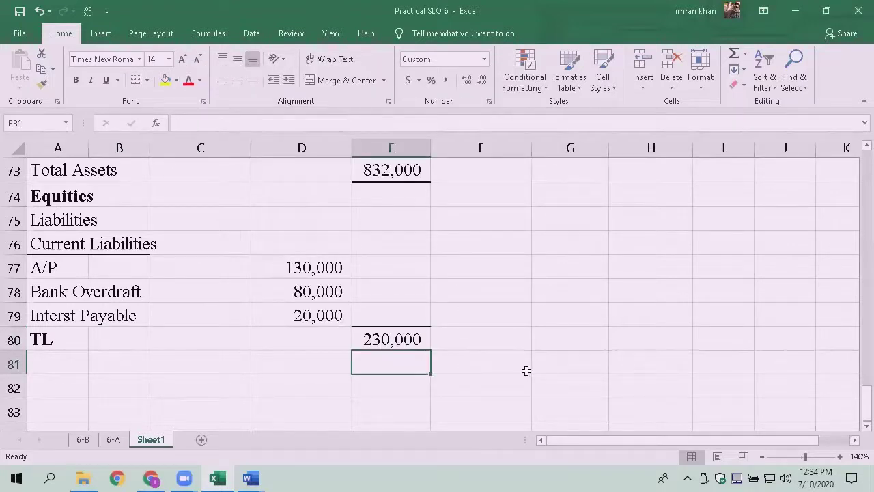
# Step: Set the interest payable amount in D79 to 2,000 and check the total liabilities formula in E80
pyautogui.press('Up')
pyautogui.press('Up')
pyautogui.press('Left')
pyautogui.press('F2')
pyautogui.press('BackSpace')
pyautogui.press('Return')
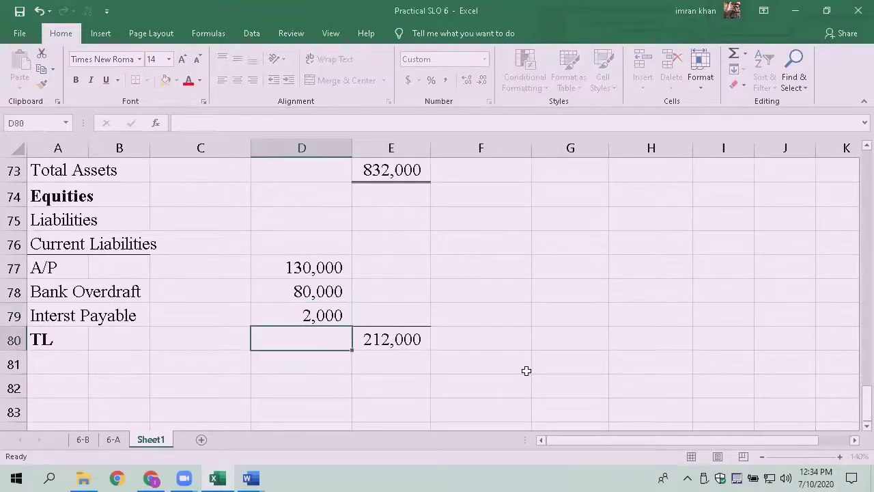
pyautogui.press('Right')
pyautogui.press('F2')
pyautogui.press('Escape')
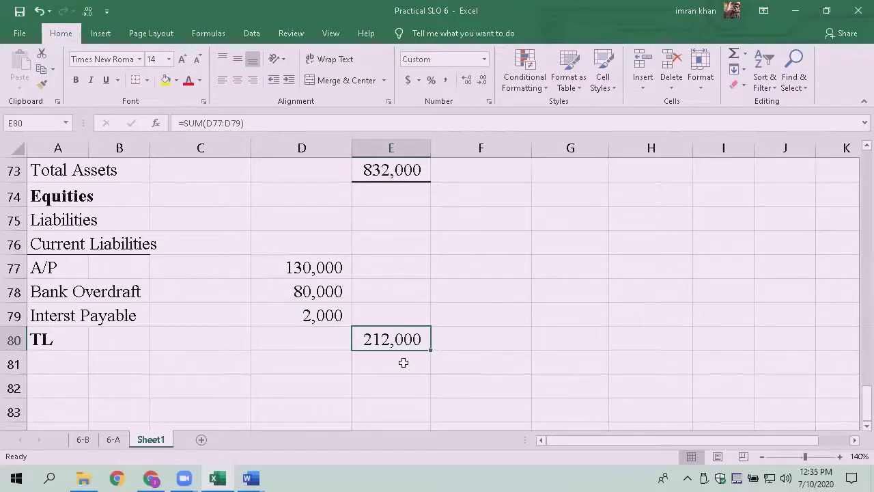
# Step: Enter the heading Owners equity in A81, below the total liabilities row
pyautogui.press('Left')
pyautogui.press('Home')
pyautogui.press('Down')
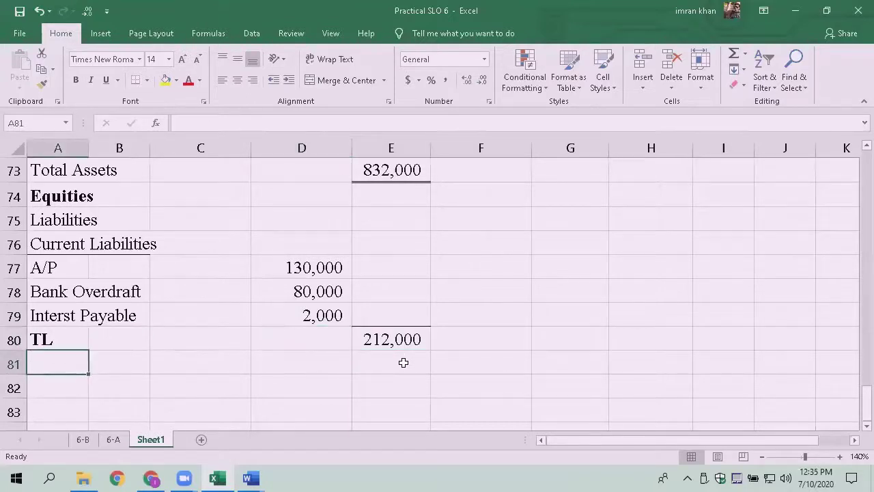
pyautogui.press('Down')
pyautogui.press('Up')
pyautogui.write('O')
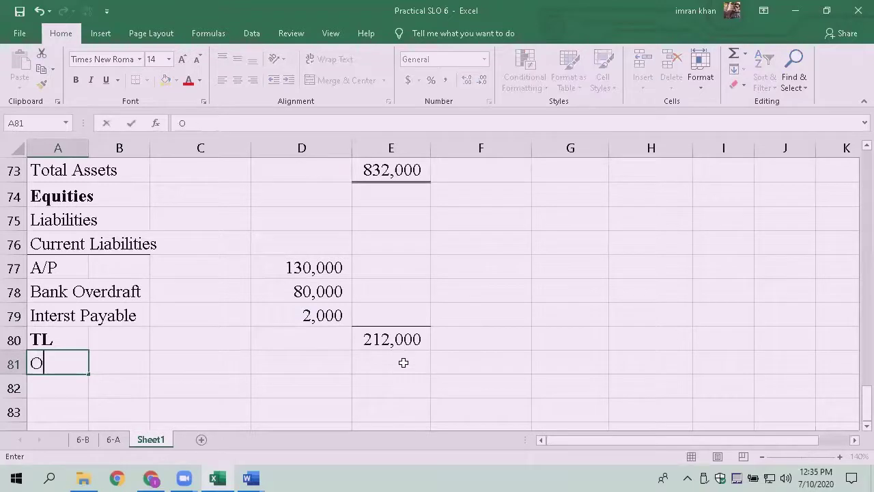
pyautogui.write('wners e')
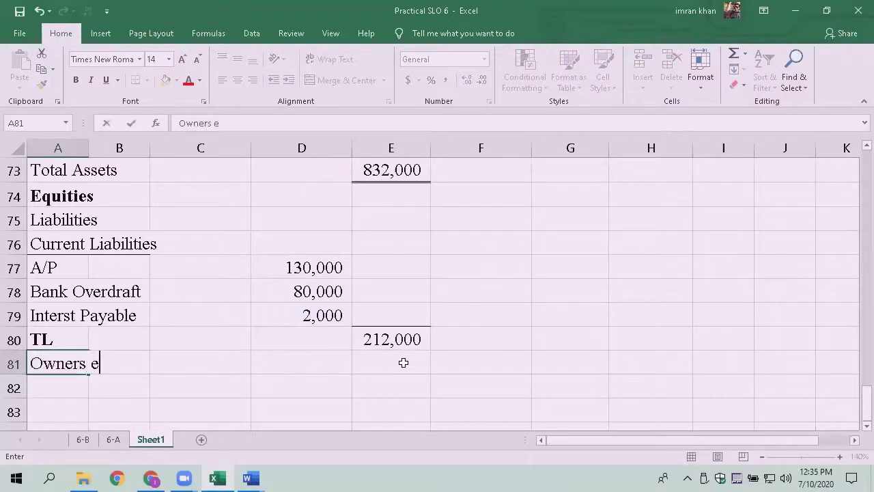
pyautogui.write('quity')
pyautogui.press('Return')
# Step: Apply a thin bottom border to A81:B81 under the Owners equity heading
pyautogui.press('Up')
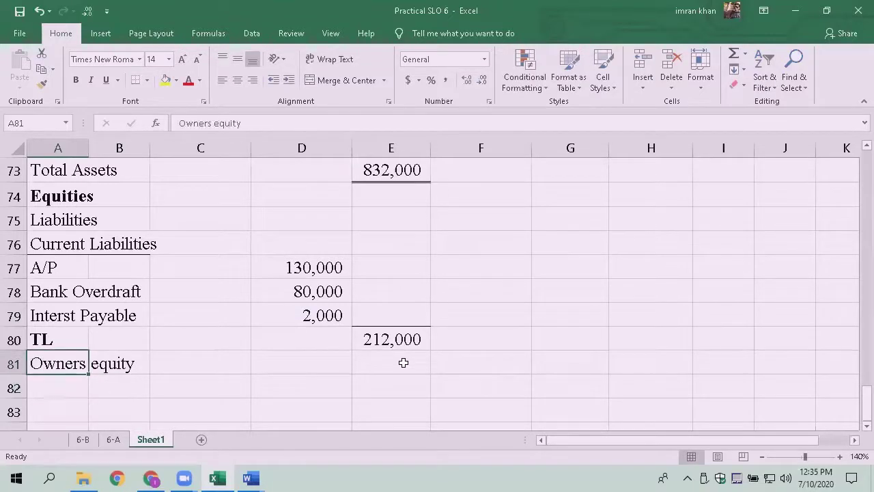
pyautogui.hotkey('shift', 'Right')
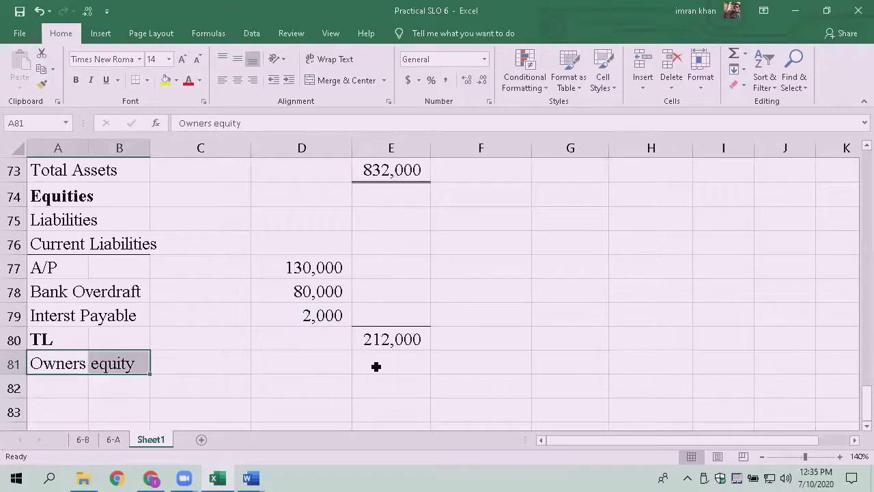
pyautogui.hotkey('ctrl', '1')
pyautogui.click(376, 239)
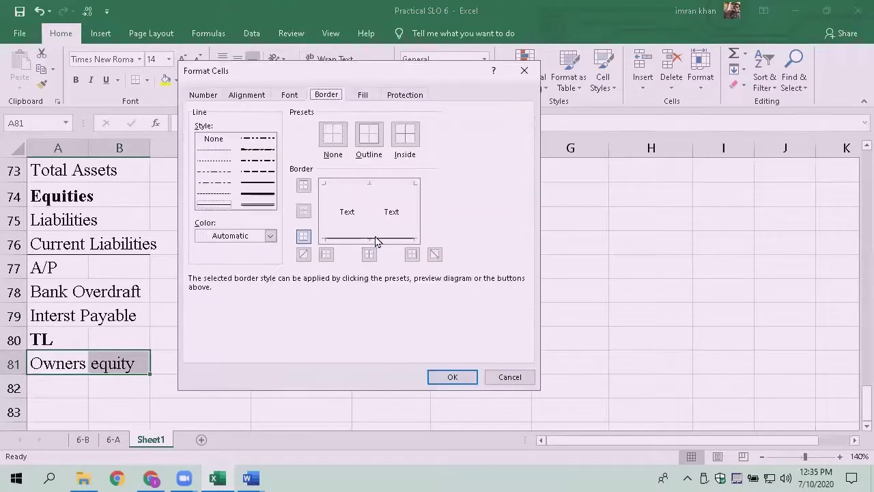
pyautogui.click(463, 379)
# Step: Enter the label Capital at start in A82, below the Owners equity heading
pyautogui.click(47, 383)
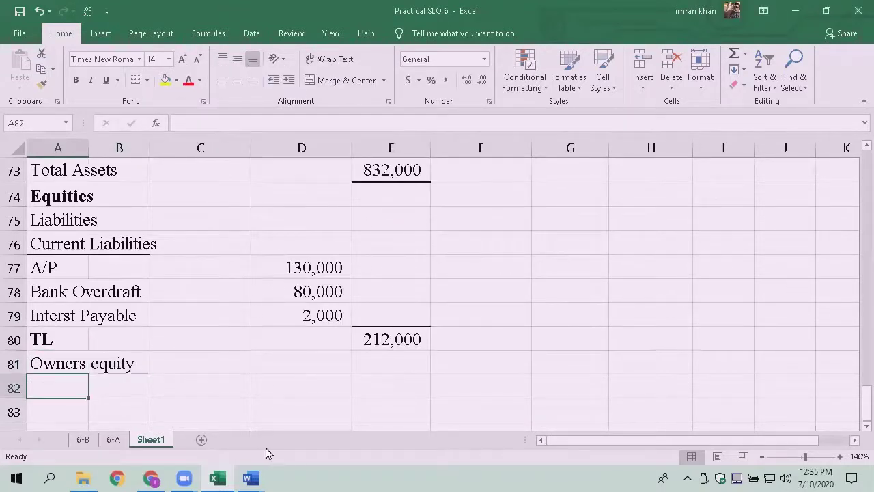
pyautogui.write('Capi')
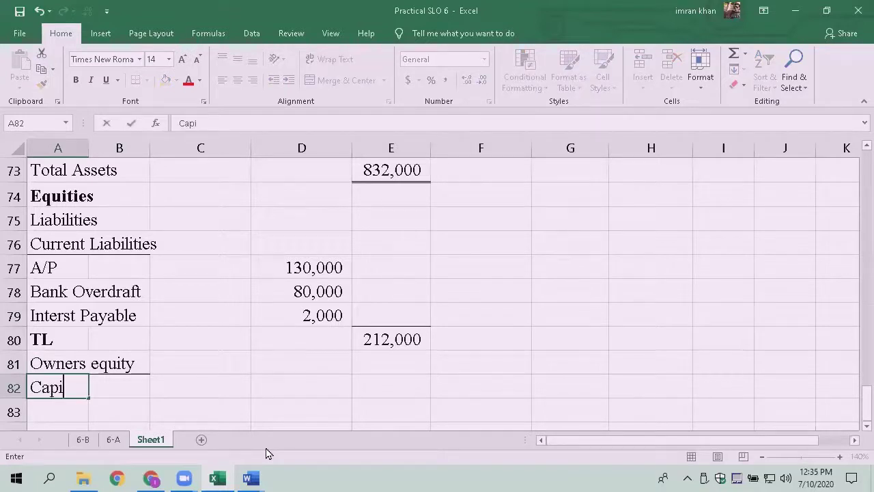
pyautogui.write('tal at start')
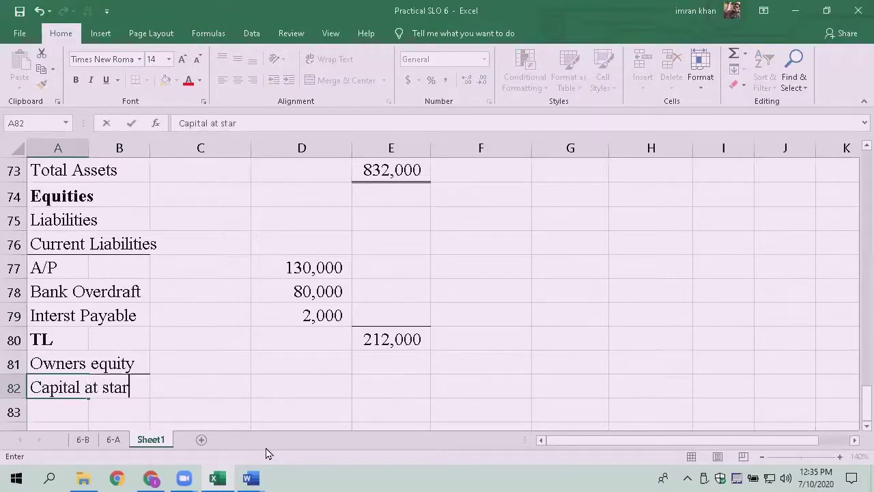
pyautogui.hotkey('ctrl', 'Return')
# Step: Look up the capital at start in the earlier workings on the sheet and enter 410,000 in D82
pyautogui.press('Right')
pyautogui.press('Right')
pyautogui.press('Right')
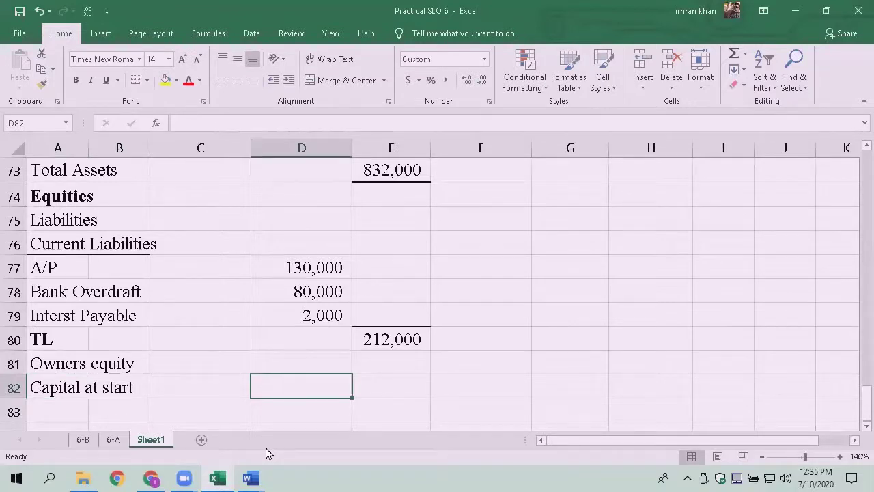
pyautogui.hotkey('alt', 'Tab')
pyautogui.press('alt')
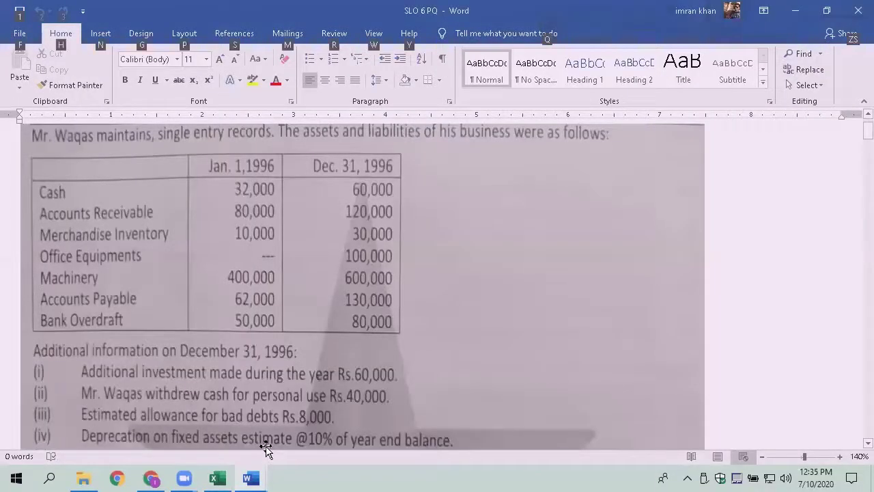
pyautogui.hotkey('alt', 'Tab')
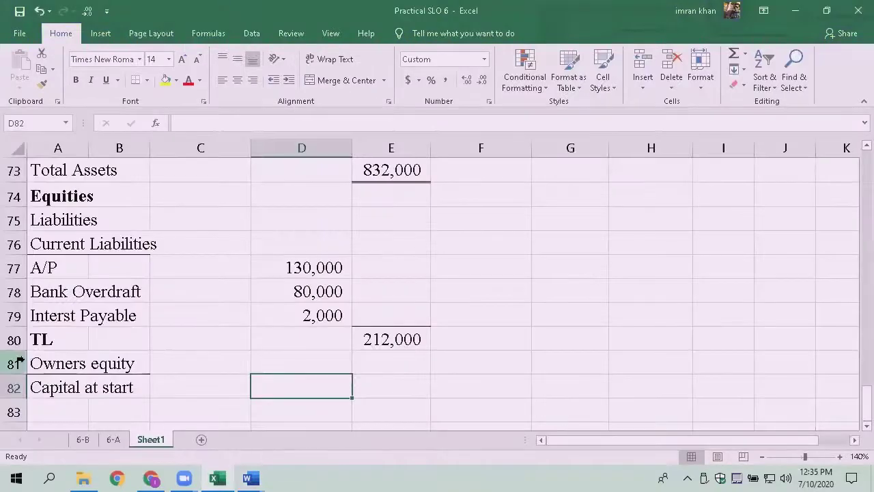
pyautogui.scroll(6, 213, 356)
pyautogui.scroll(3, 213, 356)
pyautogui.scroll(3, 326, 359)
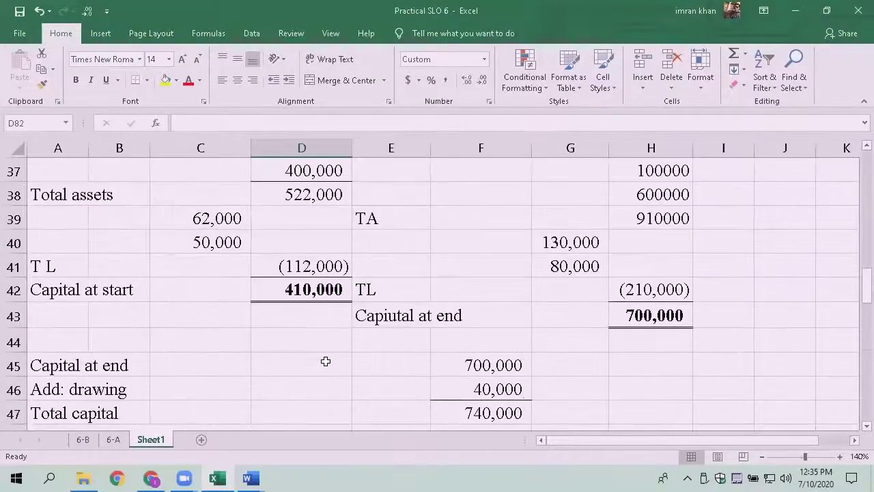
pyautogui.scroll(-1, 326, 362)
pyautogui.scroll(2, 326, 361)
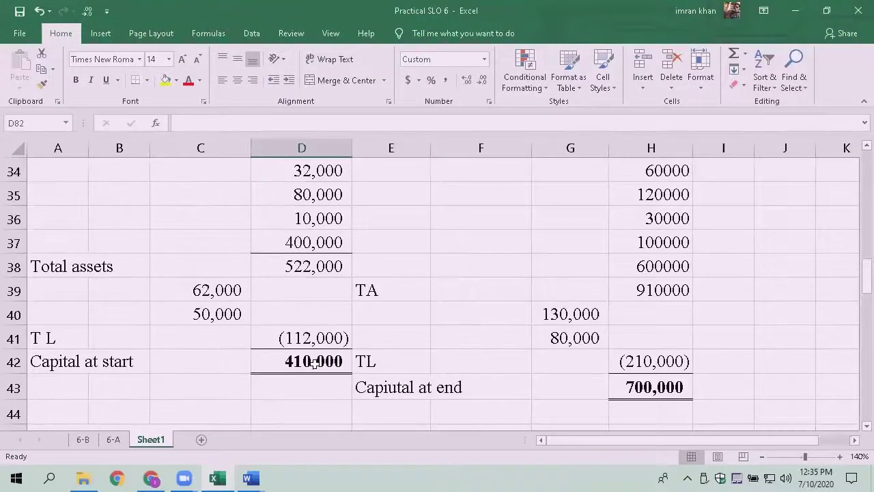
pyautogui.scroll(-1, 311, 369)
pyautogui.scroll(-10, 314, 364)
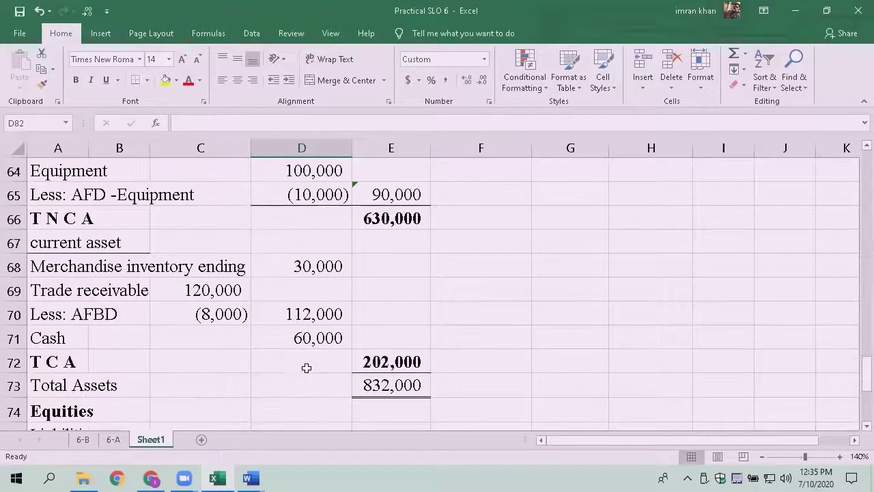
pyautogui.scroll(-4, 317, 357)
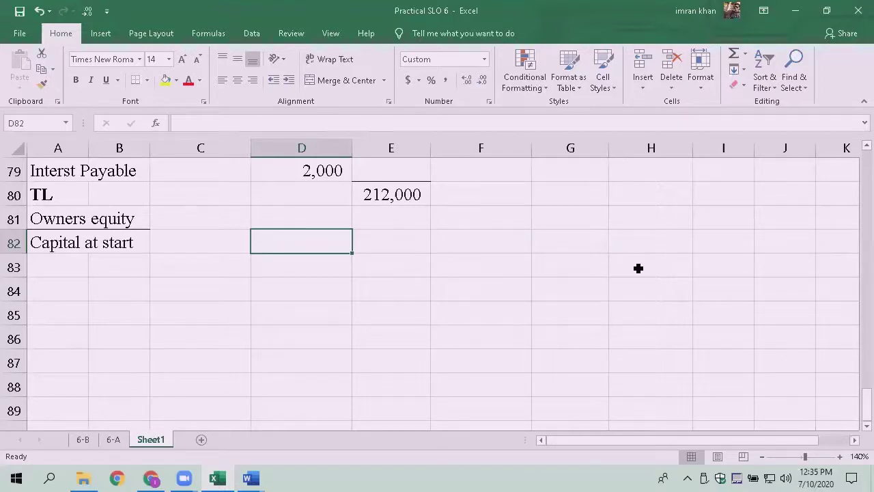
pyautogui.write('41000')
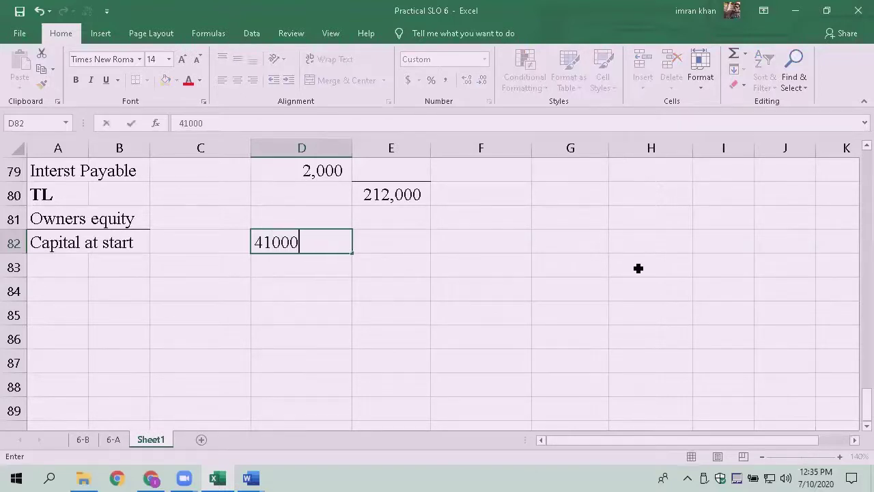
pyautogui.press('Return')
pyautogui.press('Up')
pyautogui.press('Down')
# Step: Enter the label Add: Net Profit in A83, below Capital at start
pyautogui.press('Left')
pyautogui.press('Left')
pyautogui.press('Left')
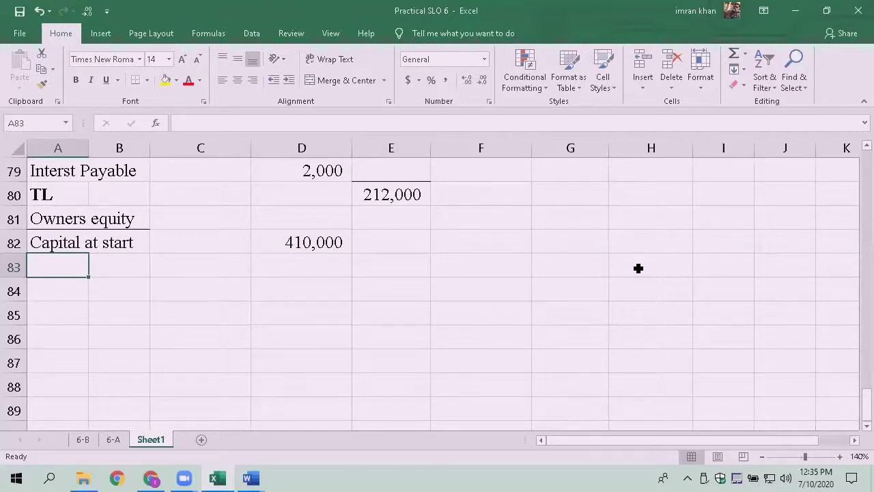
pyautogui.write('Add: ')
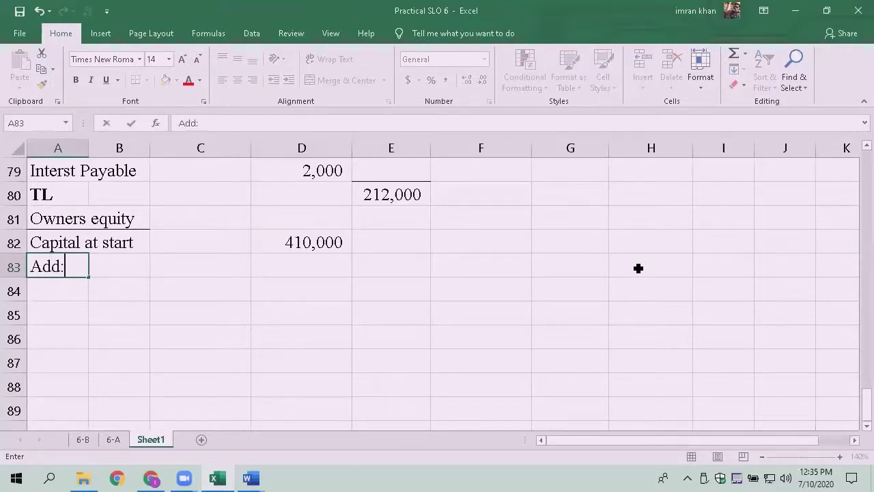
pyautogui.write('Net P')
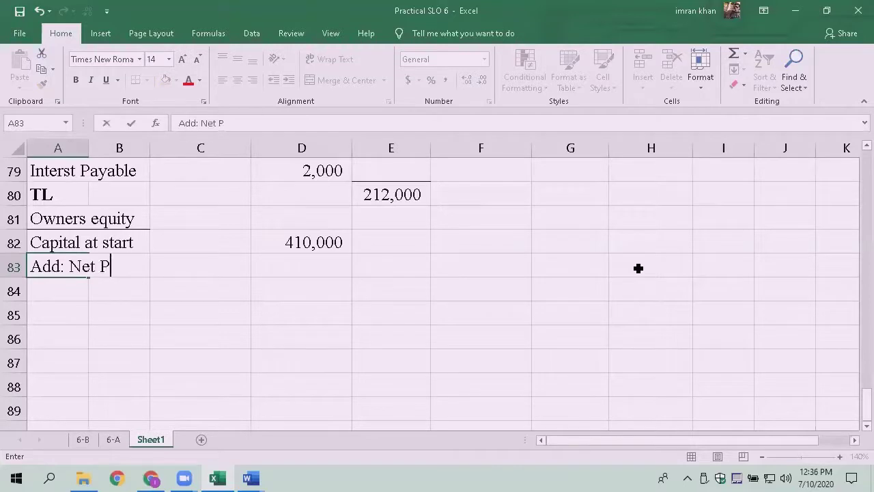
pyautogui.write('rofit')
pyautogui.press('Return')
# Step: Enter 190,000 as the net profit amount in D83
pyautogui.press('Up')
pyautogui.press('Right')
pyautogui.press('Right')
pyautogui.press('Right')
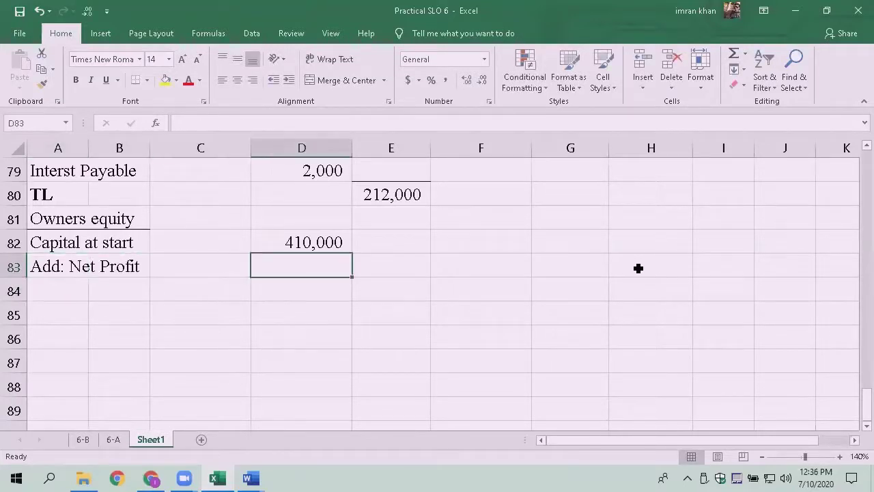
pyautogui.write('190000')
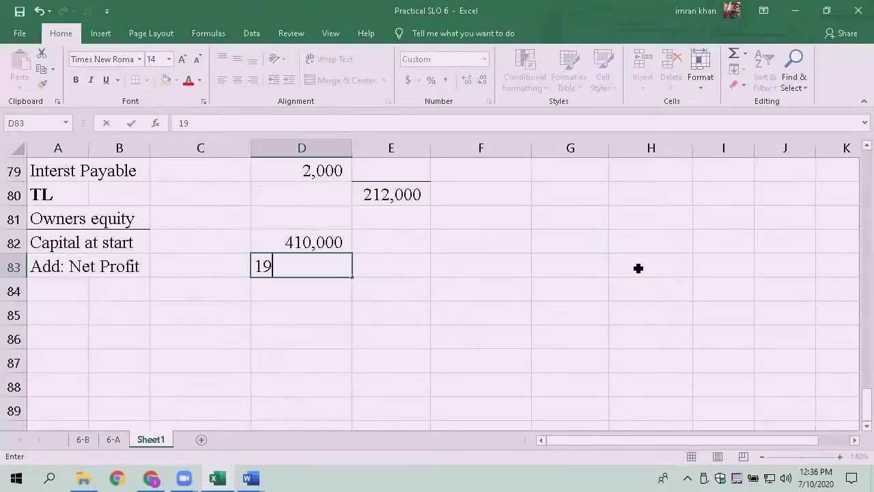
pyautogui.press('Return')
# Step: Enter the label Add: A Invetment in A84, below the net profit row
pyautogui.press('Left')
pyautogui.press('Left')
pyautogui.press('Left')
pyautogui.write('A')
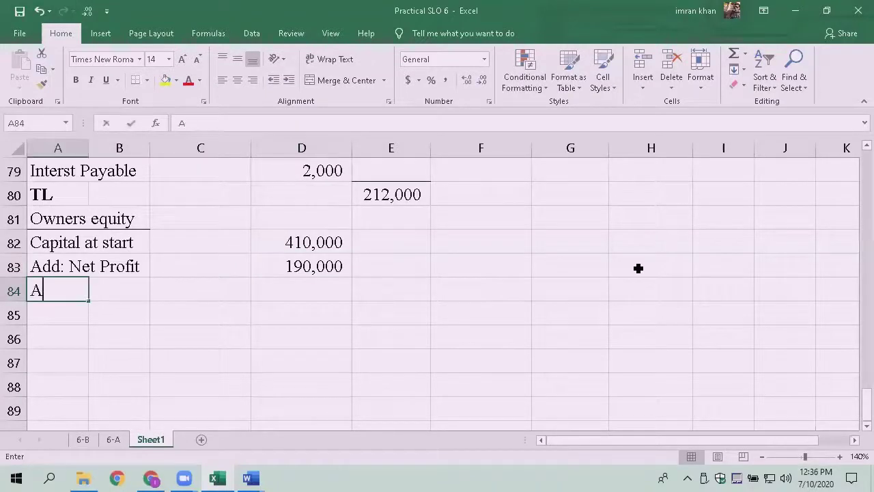
pyautogui.write('dd: A ')
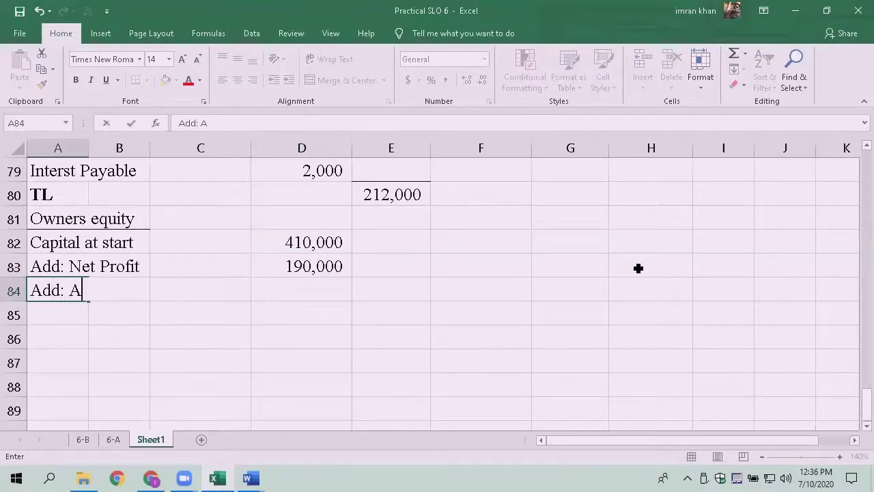
pyautogui.write('Invetment')
pyautogui.press('Return')
# Step: Edit the label in A84 to read Add: A Invstment
pyautogui.press('Up')
pyautogui.press('Right')
pyautogui.press('Right')
pyautogui.press('Right')
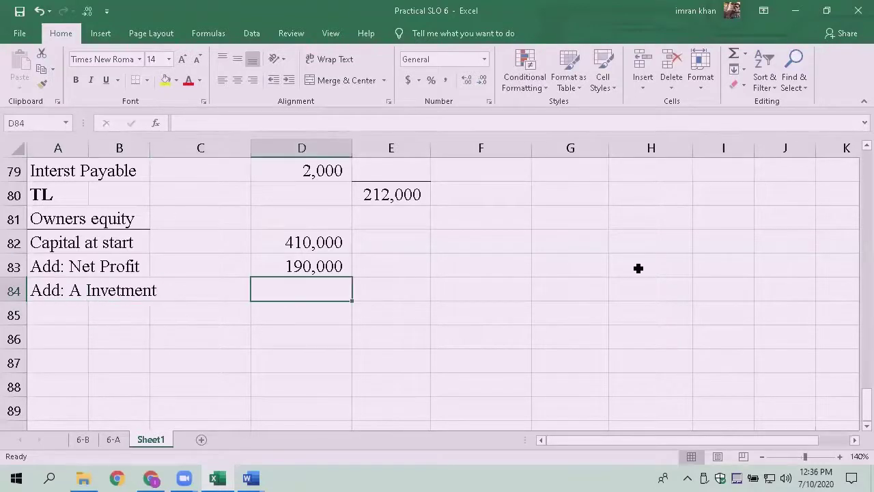
pyautogui.press('Left')
pyautogui.press('Left')
pyautogui.press('Left')
pyautogui.press('F2')
pyautogui.press('Left')
pyautogui.press('Left')
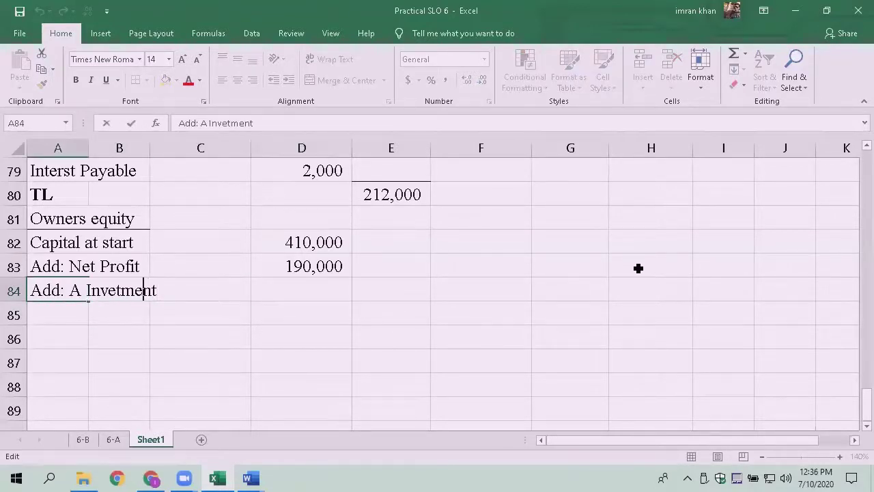
pyautogui.press('BackSpace')
pyautogui.write('s')
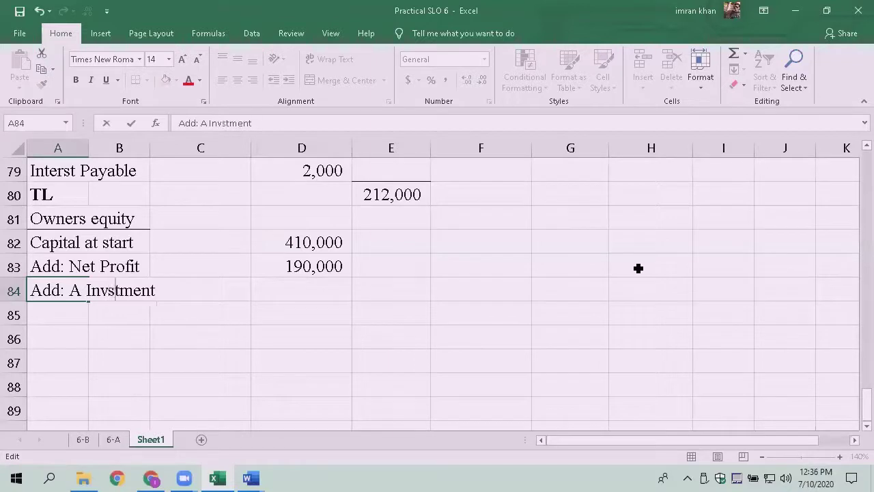
pyautogui.press('Return')
# Step: Enter 60000 as the additional investment amount in D84
pyautogui.press('Down')
pyautogui.press('Right')
pyautogui.press('Right')
pyautogui.press('Up')
pyautogui.press('Up')
pyautogui.press('Right')
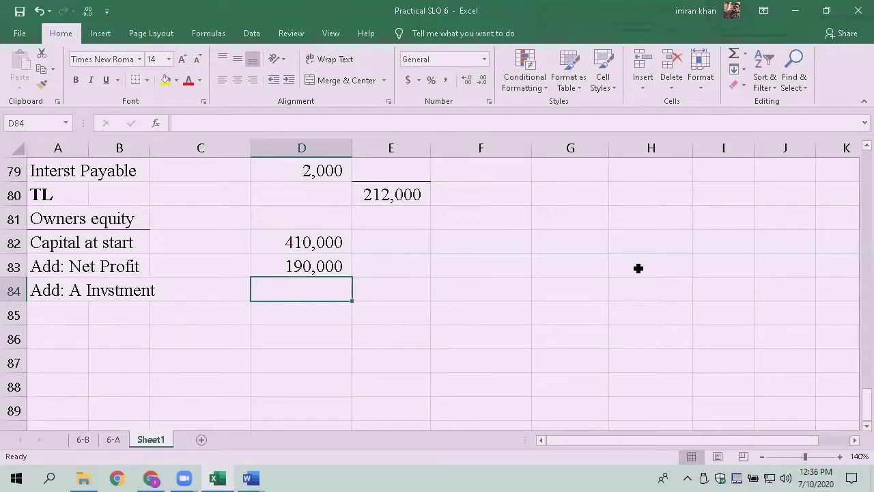
pyautogui.write('600000')
pyautogui.press('Return')
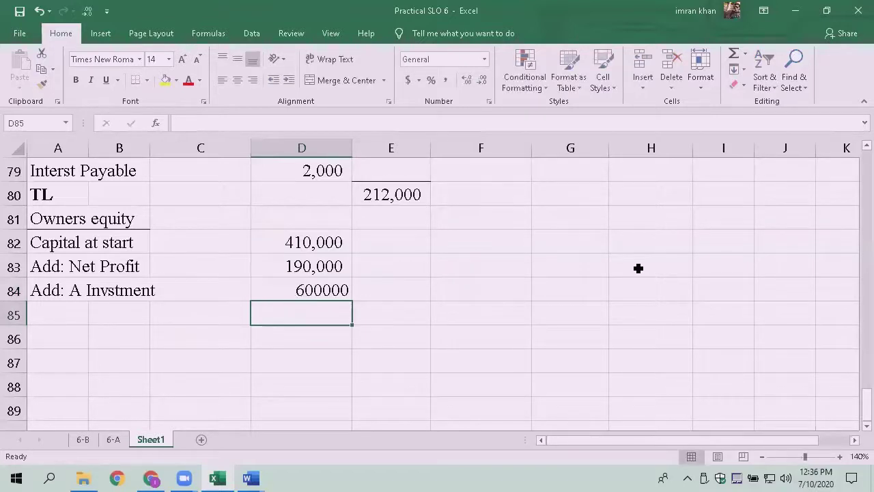
pyautogui.press('Up')
pyautogui.press('F2')
pyautogui.press('BackSpace')
pyautogui.press('BackSpace')
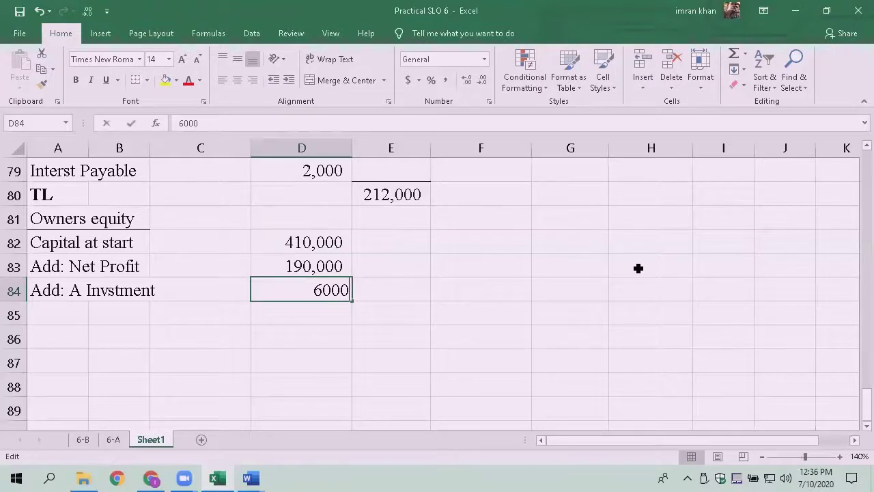
pyautogui.write('0')
pyautogui.press('Return')
# Step: Add a thousands comma to the investment amount in D84 so it reads 60,000
pyautogui.press('Up')
pyautogui.press('F2')
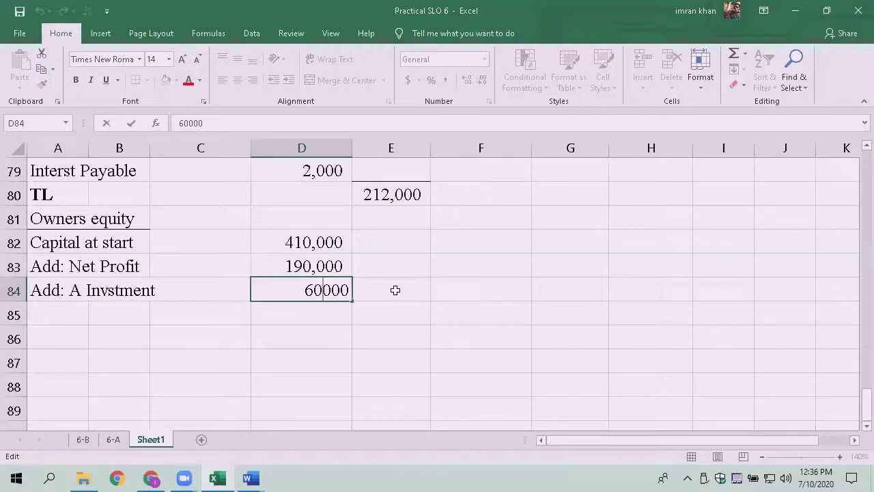
pyautogui.write(',')
pyautogui.press('Return')
# Step: Enter the label Less; Drawing in A85, below the additional investment row
pyautogui.press('Left')
pyautogui.press('Left')
pyautogui.press('Left')
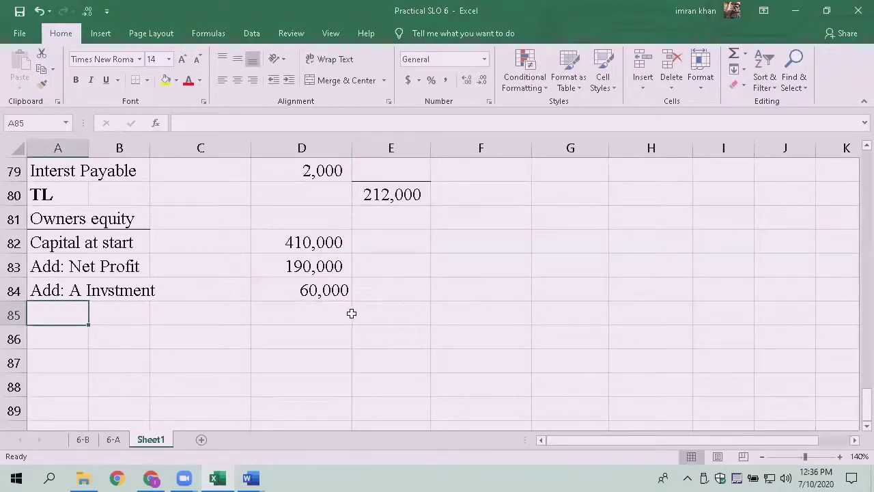
pyautogui.write('Less; ')
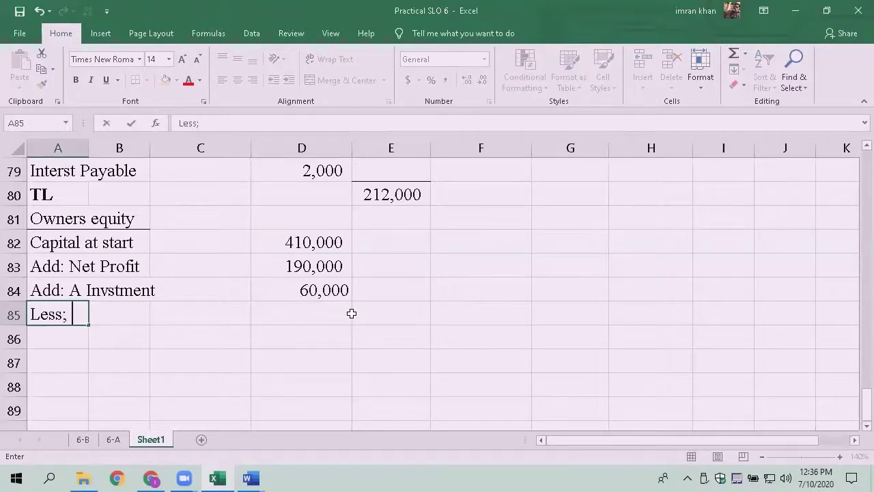
pyautogui.write('Drawing')
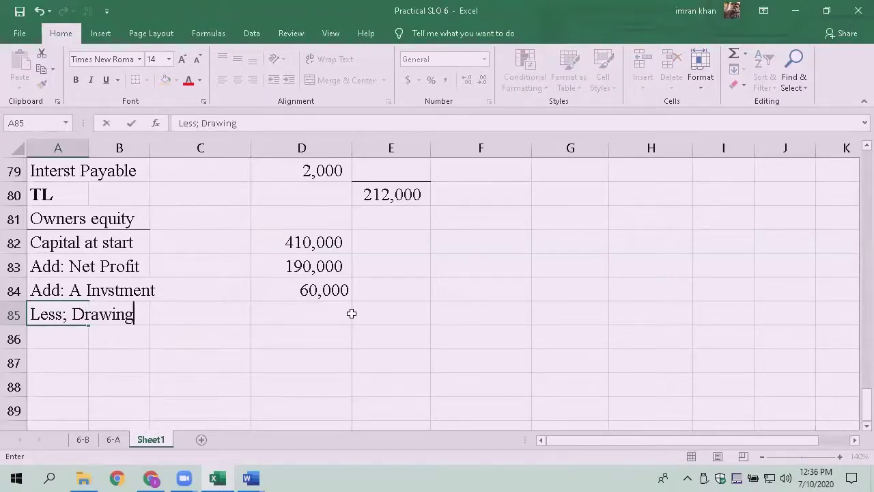
pyautogui.hotkey('ctrl', 'Return')
# Step: Enter 40000 as the drawing amount in D85 and format it with a thousands separator and no decimals
pyautogui.click(348, 313)
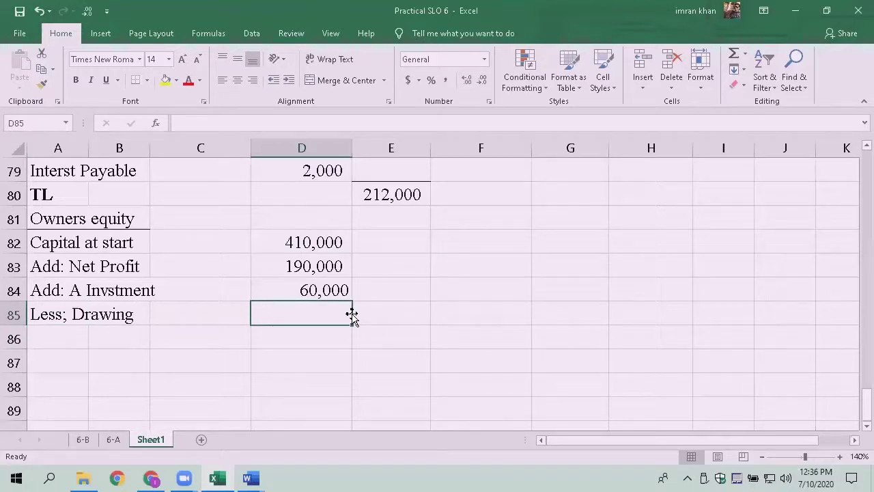
pyautogui.write('40000')
pyautogui.press('Return')
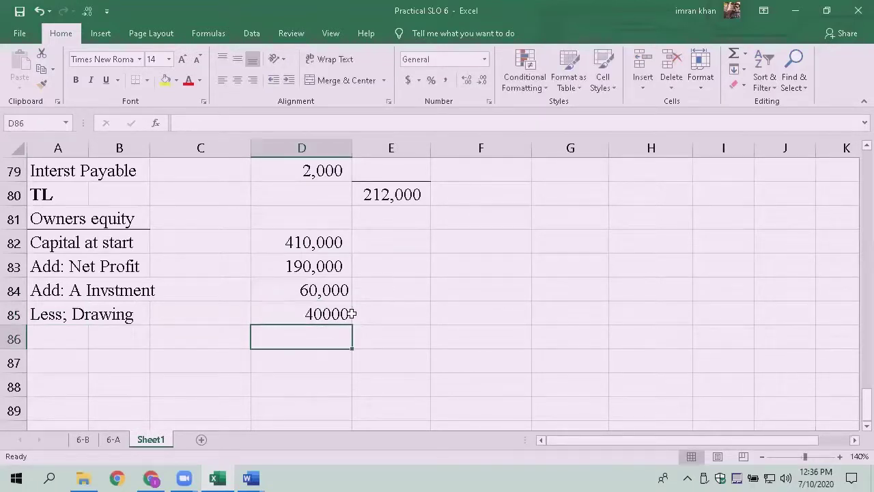
pyautogui.click(348, 313)
pyautogui.press('F2')
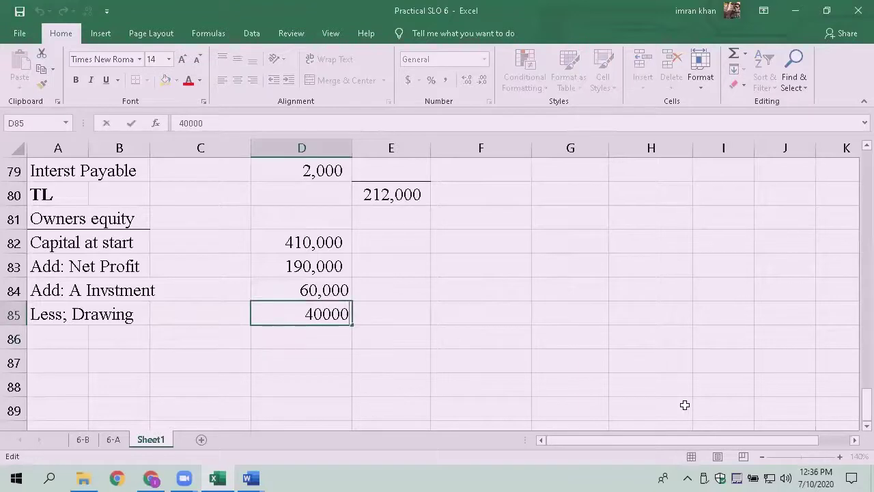
pyautogui.press('Escape')
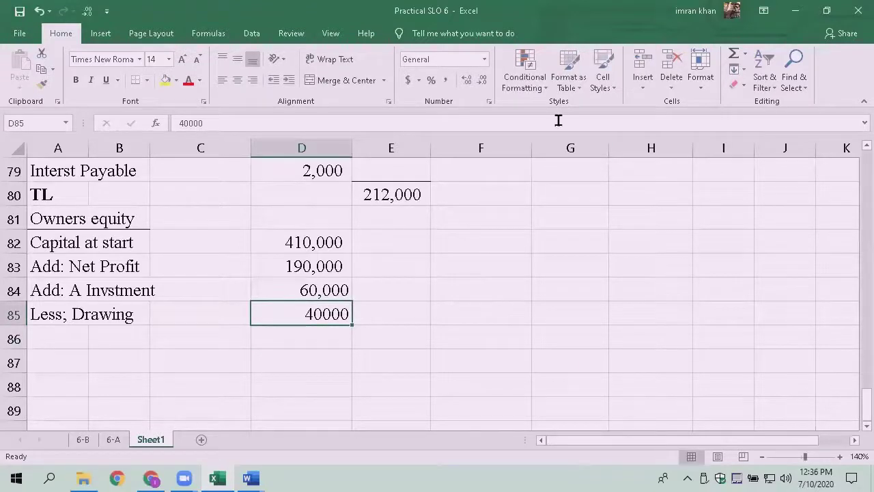
pyautogui.click(446, 80)
pyautogui.click(484, 79)
pyautogui.click(483, 79)
pyautogui.press('Down')
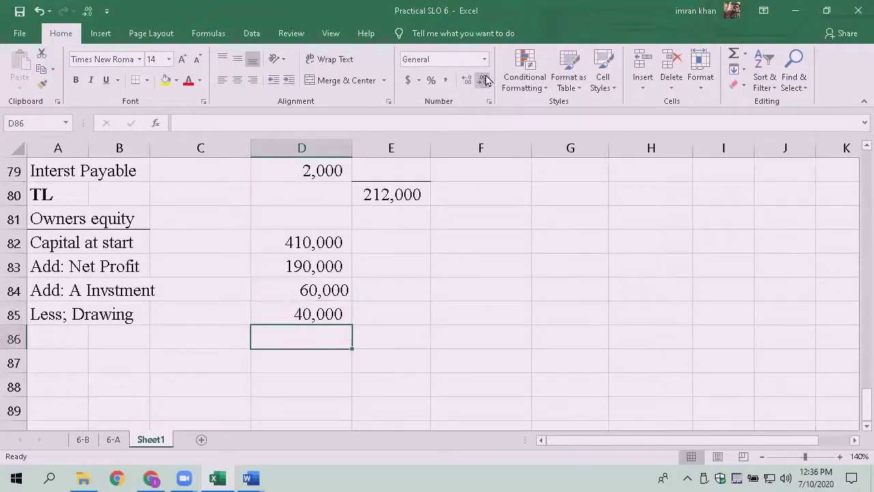
# Step: Make the drawing amount in D85 negative, as -40000
pyautogui.press('Up')
pyautogui.press('F2')
pyautogui.write('-')
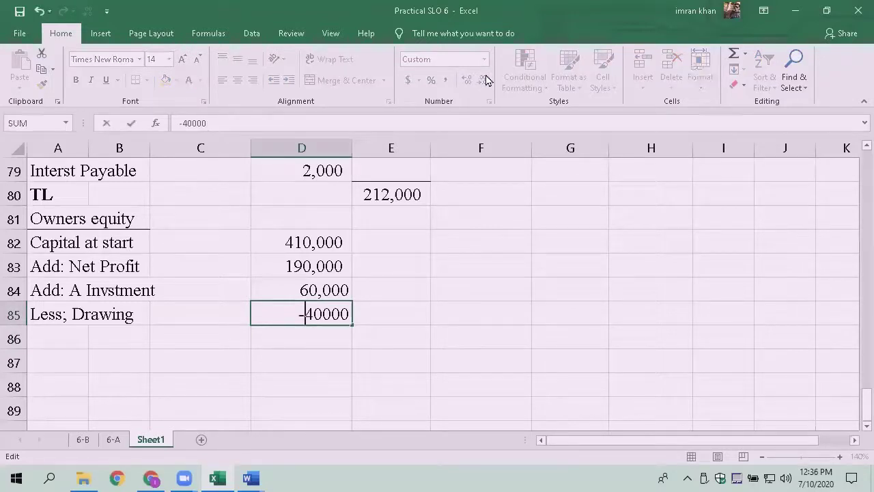
pyautogui.press('Return')
# Step: Enter the label Capital at end in A86, below the drawing row
pyautogui.press('Left')
pyautogui.press('Left')
pyautogui.press('Left')
pyautogui.write('Capital at s')
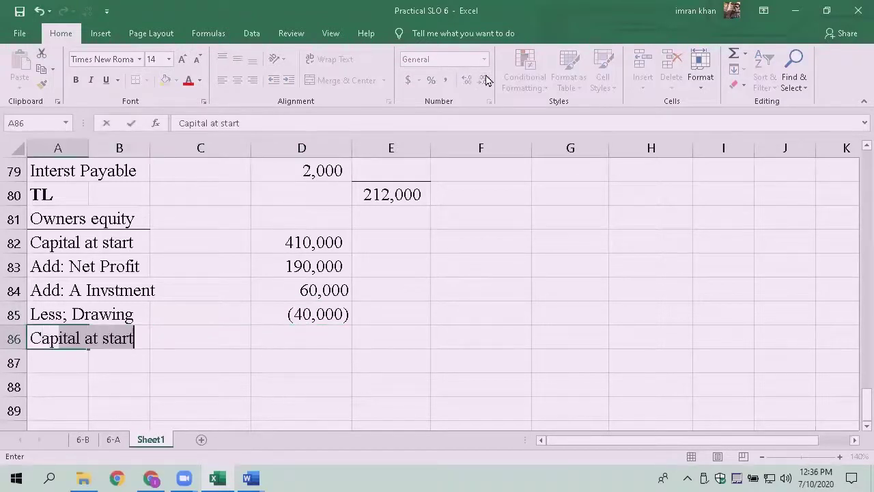
pyautogui.press('BackSpace')
pyautogui.press('BackSpace')
pyautogui.write('end')
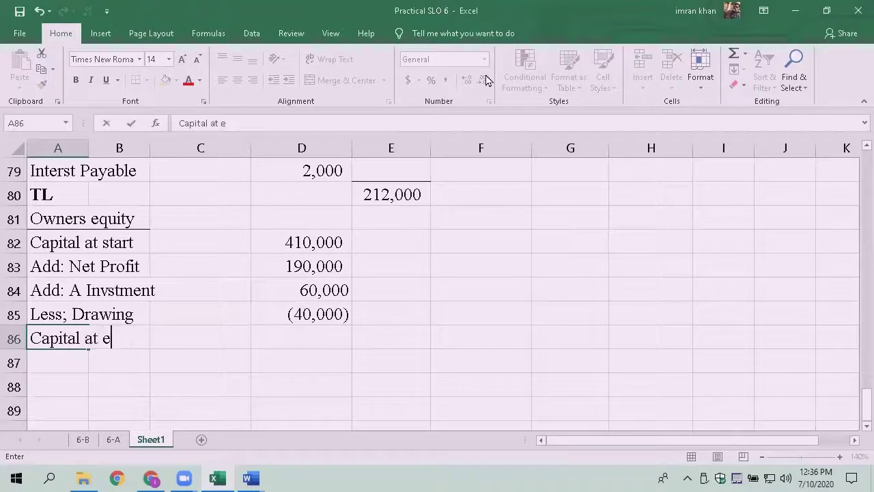
pyautogui.press('Return')
# Step: Calculate the capital at end in E86 with the formula =SUM(D82:D85)
pyautogui.press('Up')
pyautogui.press('Right')
pyautogui.press('Right')
pyautogui.press('Right')
pyautogui.press('Right')
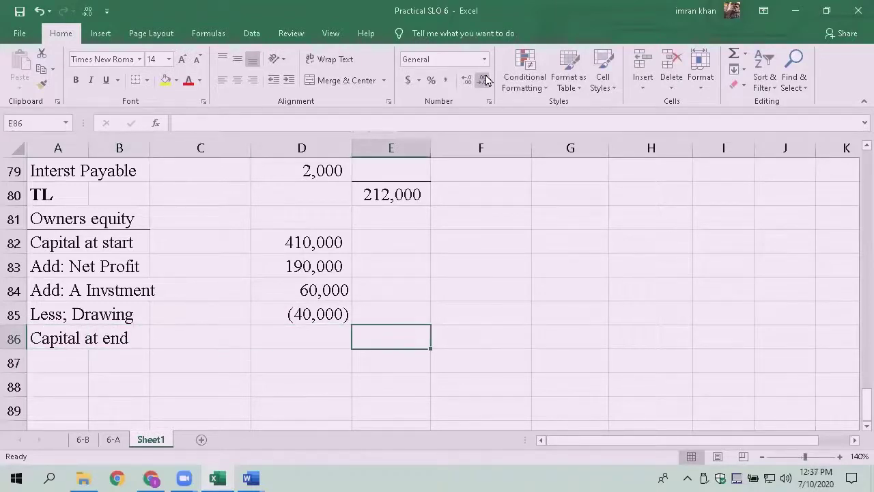
pyautogui.write('=SUM(')
pyautogui.press('Up')
pyautogui.press('Up')
pyautogui.press('Up')
pyautogui.press('Up')
pyautogui.press('Up')
pyautogui.press('Up')
pyautogui.press('Left')
pyautogui.press('Down')
pyautogui.press('Down')
pyautogui.hotkey('shift', 'Down')
pyautogui.hotkey('shift', 'Down')
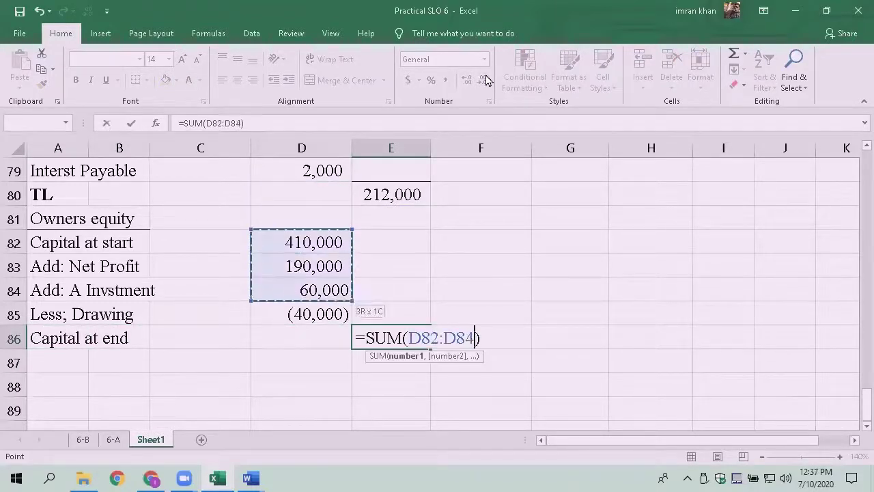
pyautogui.hotkey('shift', 'Down')
pyautogui.hotkey('ctrl', 'Return')
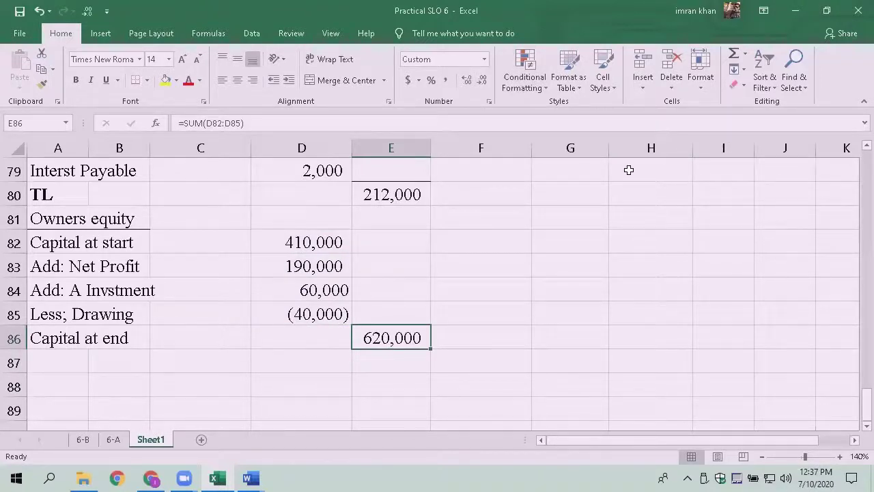
# Step: Total the liabilities and ending capital in E87 with the formula =SUM(E80:E86)
pyautogui.press('Down')
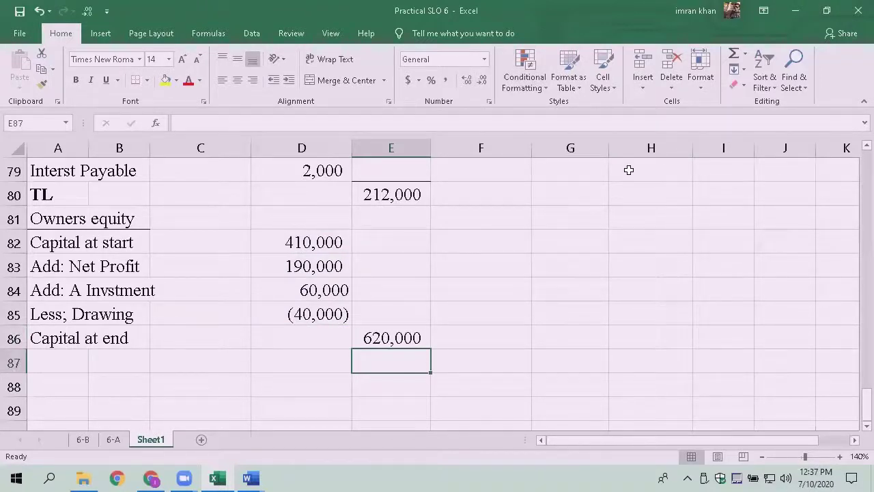
pyautogui.hotkey('alt', '=')
pyautogui.hotkey('shift', 'Up')
pyautogui.hotkey('shift', 'Up')
pyautogui.hotkey('shift', 'Up')
pyautogui.hotkey('shift', 'Up')
pyautogui.hotkey('shift', 'Up')
pyautogui.hotkey('shift', 'Up')
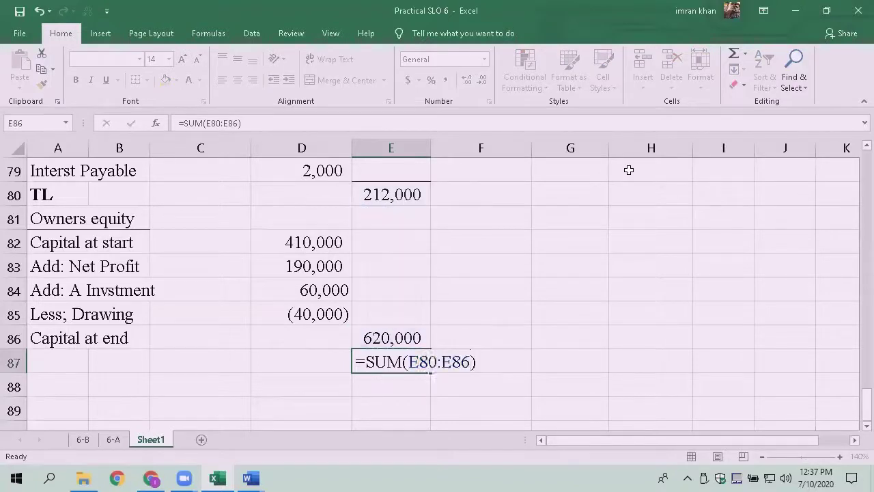
pyautogui.hotkey('ctrl', 'Return')
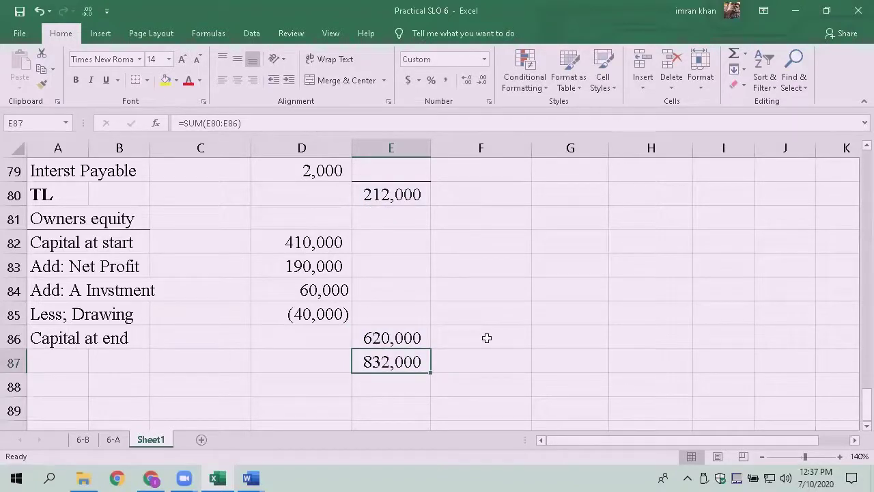
# Step: Make the total in E87 bold and give the cell a single top border and a double bottom border
pyautogui.hotkey('ctrl', 'b')
pyautogui.press('Left')
pyautogui.press('Left')
pyautogui.press('Right')
pyautogui.press('Right')
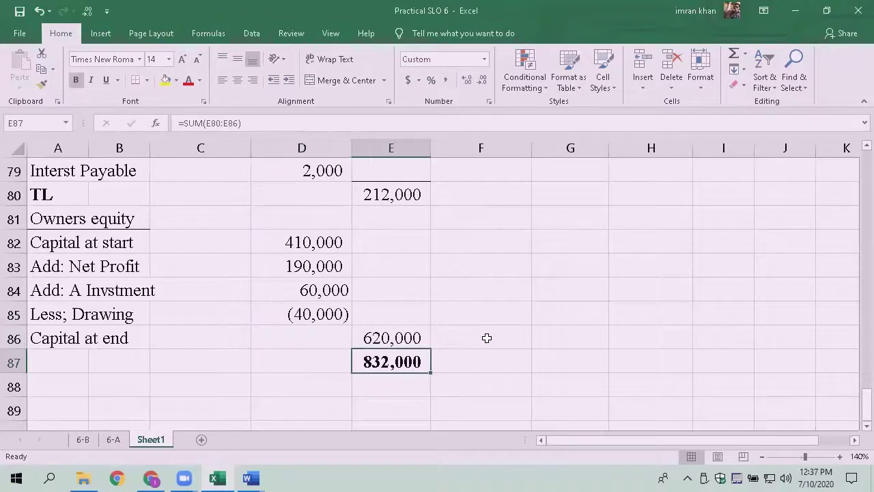
pyautogui.hotkey('ctrl', '1')
pyautogui.click(366, 183)
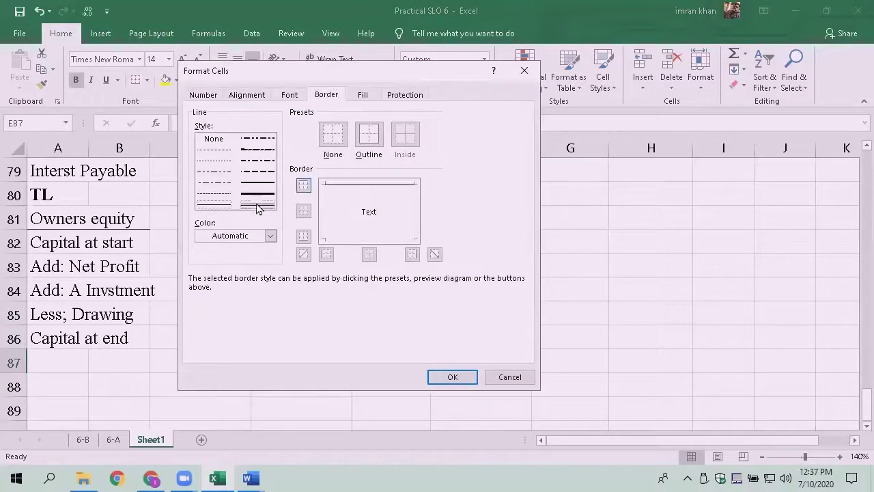
pyautogui.click(366, 239)
pyautogui.click(456, 376)
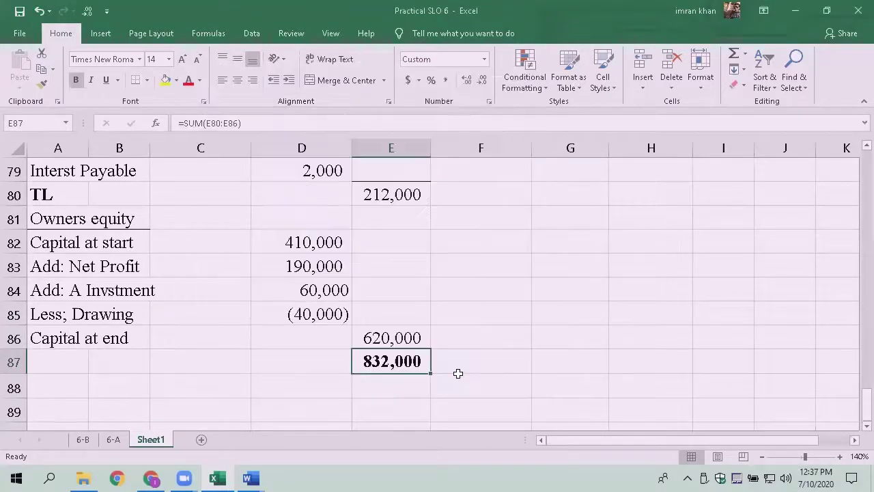
# Step: Enter the label Total equities in A87 and make it bold
pyautogui.press('Left')
pyautogui.press('Left')
pyautogui.press('Left')
pyautogui.press('Left')
pyautogui.press('Up')
pyautogui.press('Delete')
pyautogui.press('Down')
pyautogui.write('Total ')
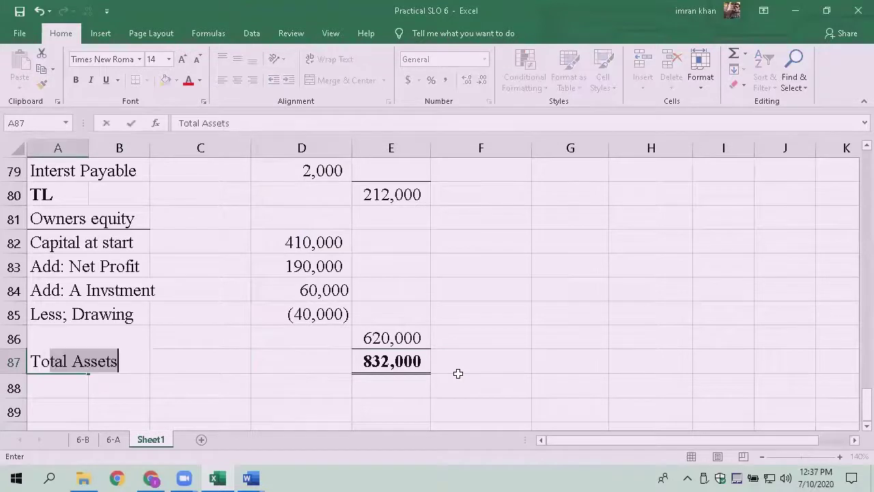
pyautogui.write('equities')
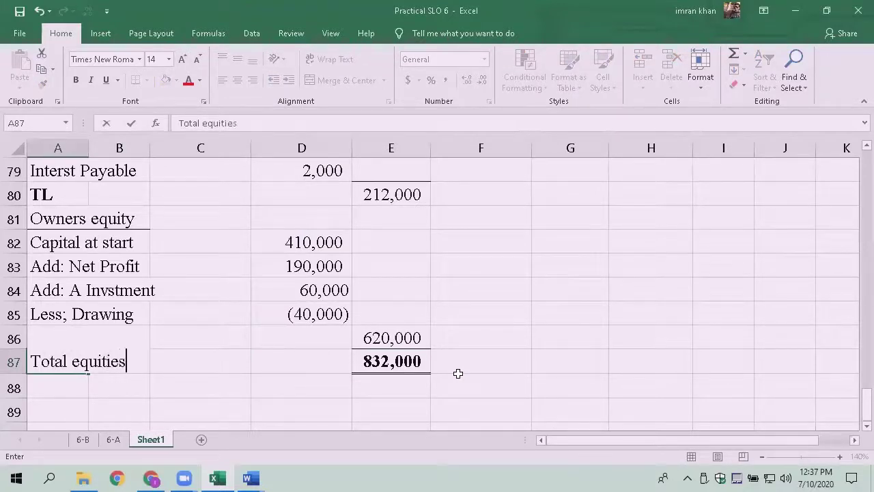
pyautogui.press('Return')
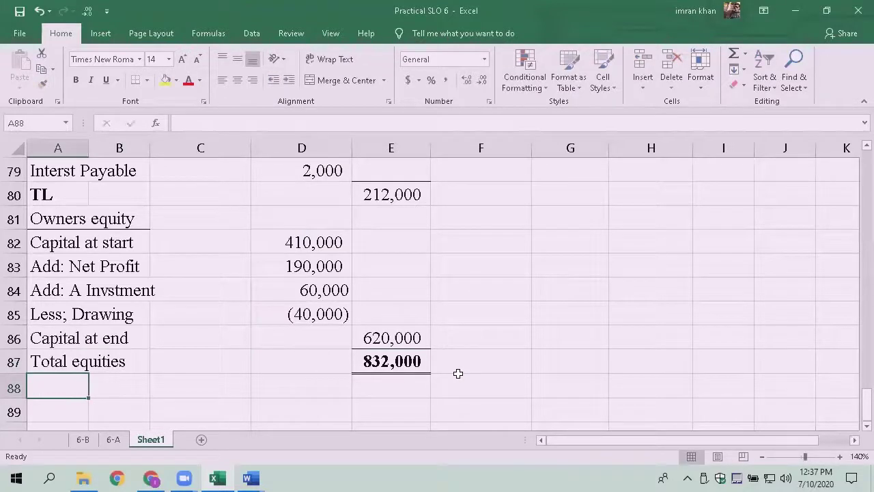
pyautogui.press('Up')
pyautogui.hotkey('ctrl', 'b')
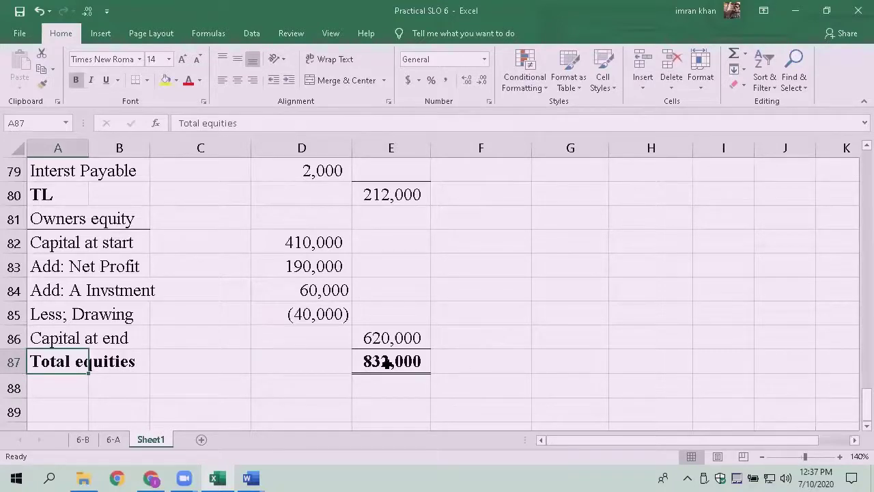
# Step: Compare the total assets with the total equities and make the total assets amount in E73 bold
pyautogui.scroll(4, 413, 343)
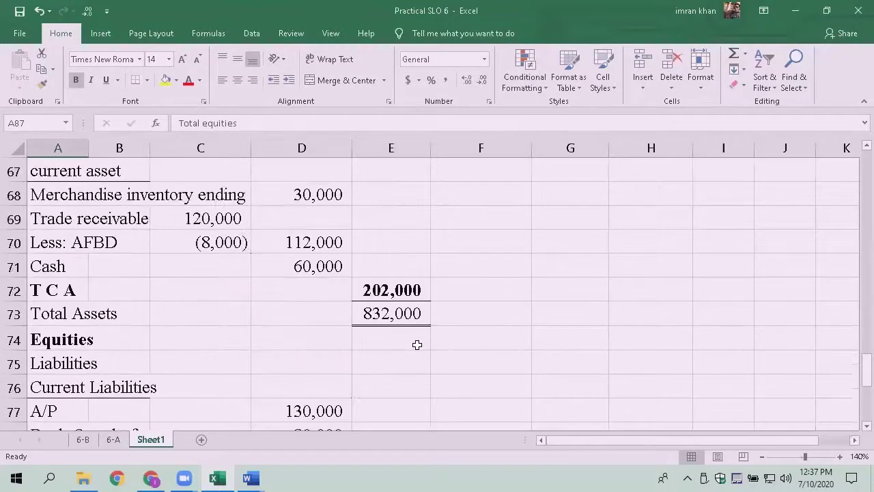
pyautogui.click(412, 316)
pyautogui.scroll(-2, 414, 291)
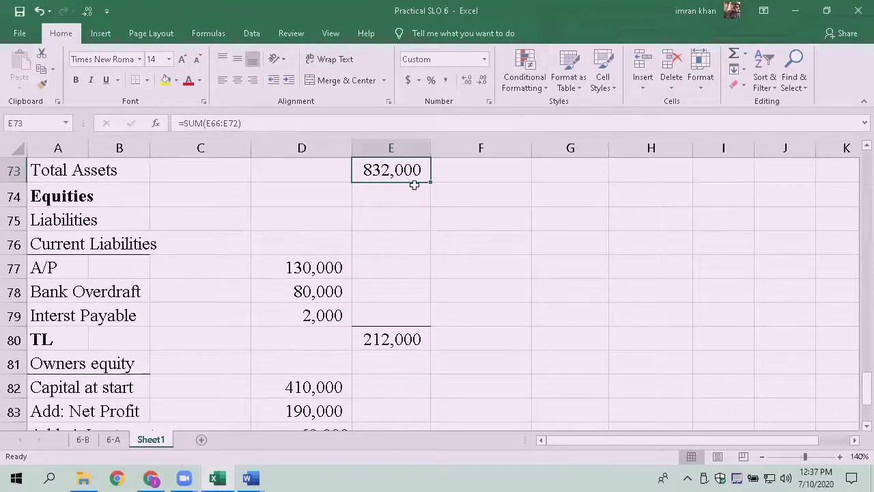
pyautogui.scroll(-2, 416, 221)
pyautogui.scroll(3, 412, 354)
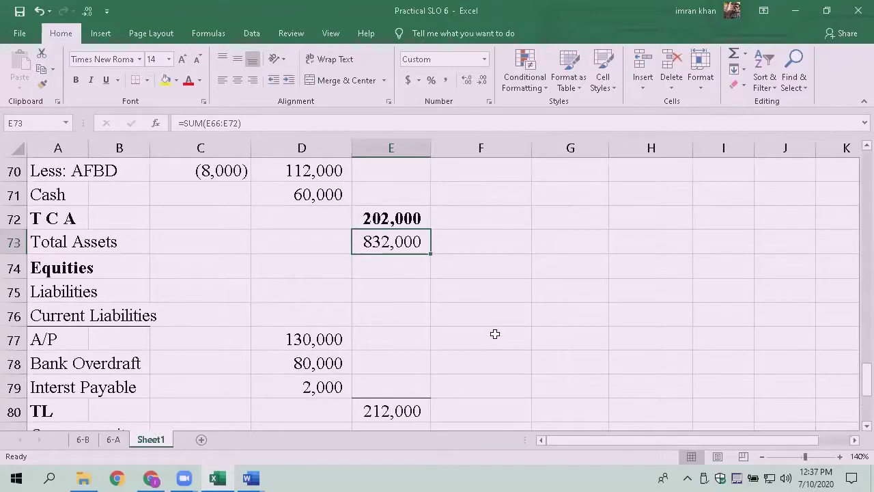
pyautogui.hotkey('ctrl', 'b')
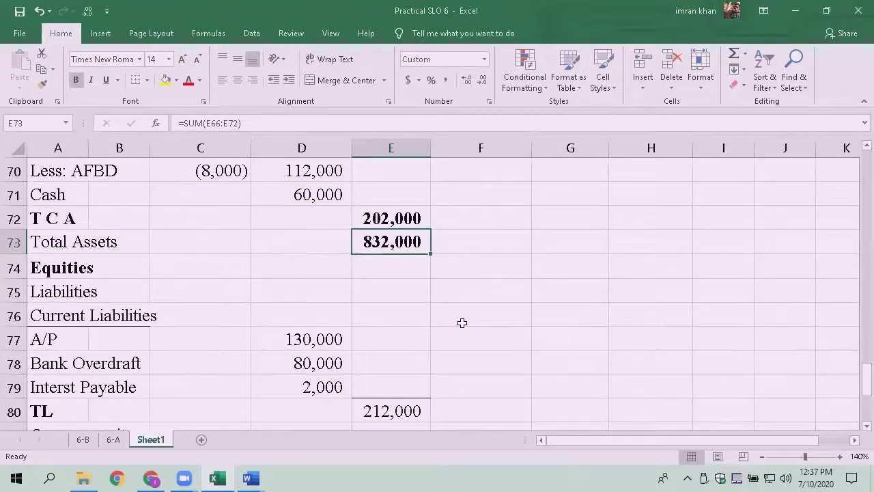
# Step: Compare the ending capital in H43 of the initial capital working with the ending capital in E86 of the balance sheet
pyautogui.scroll(7, 461, 322)
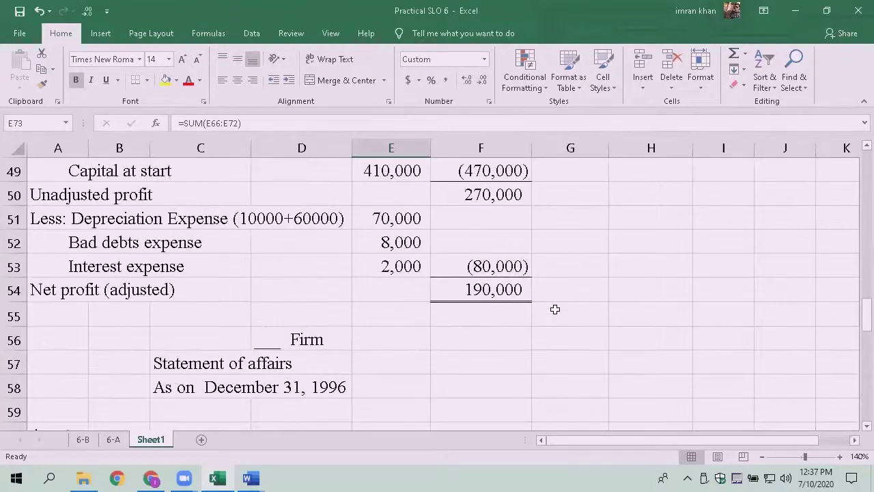
pyautogui.scroll(1, 554, 310)
pyautogui.scroll(3, 552, 309)
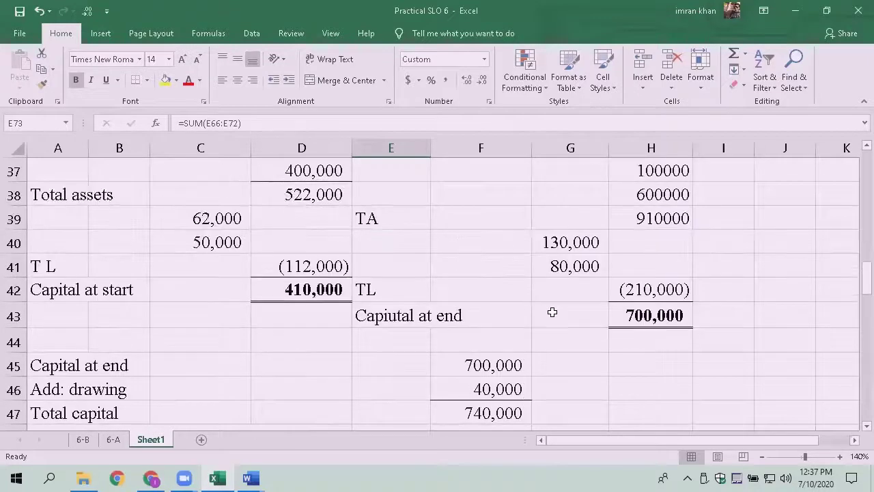
pyautogui.click(626, 318)
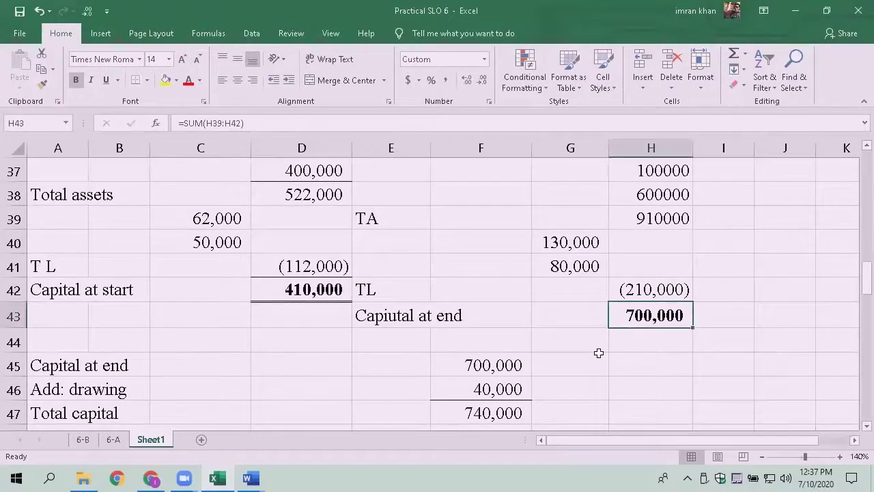
pyautogui.scroll(2, 589, 354)
pyautogui.scroll(-1, 588, 354)
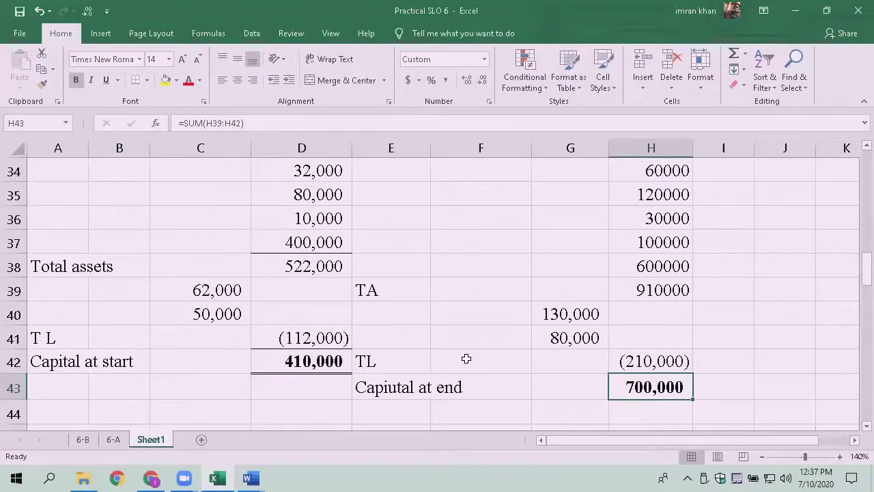
pyautogui.scroll(-9, 466, 357)
pyautogui.scroll(-6, 467, 358)
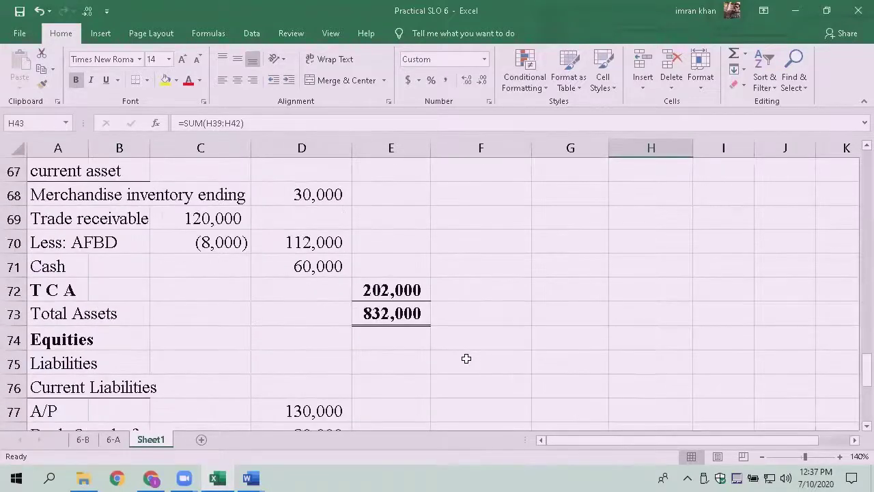
pyautogui.click(407, 333)
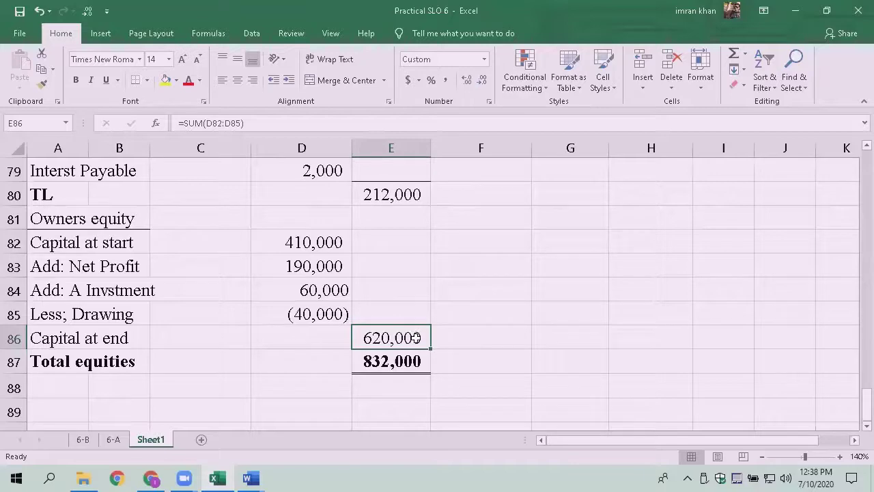
# Step: Examine the formula behind the ending capital in H43 and the capital figures around it, leaving the formula unchanged
pyautogui.scroll(11, 557, 360)
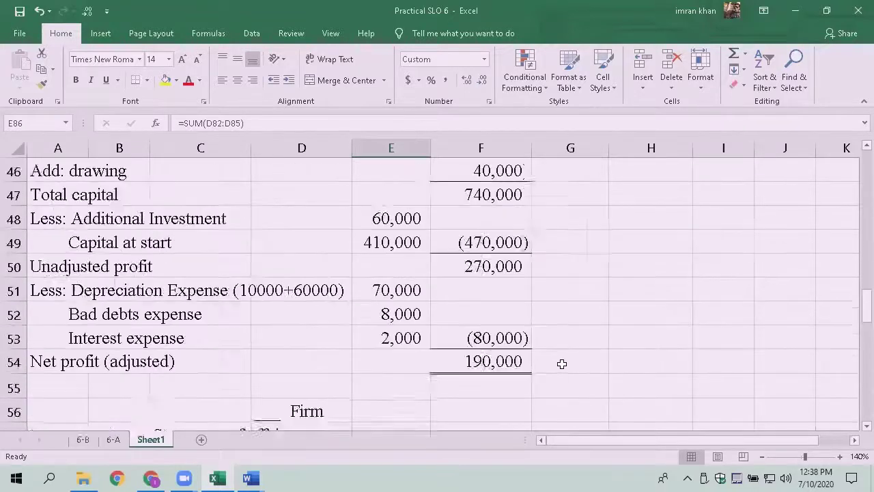
pyautogui.scroll(4, 561, 364)
pyautogui.click(618, 384)
pyautogui.hotkey('alt', '=')
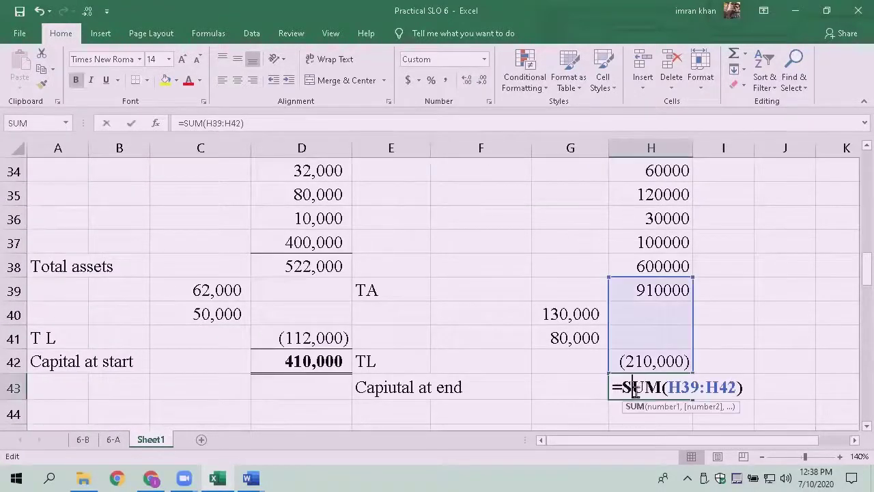
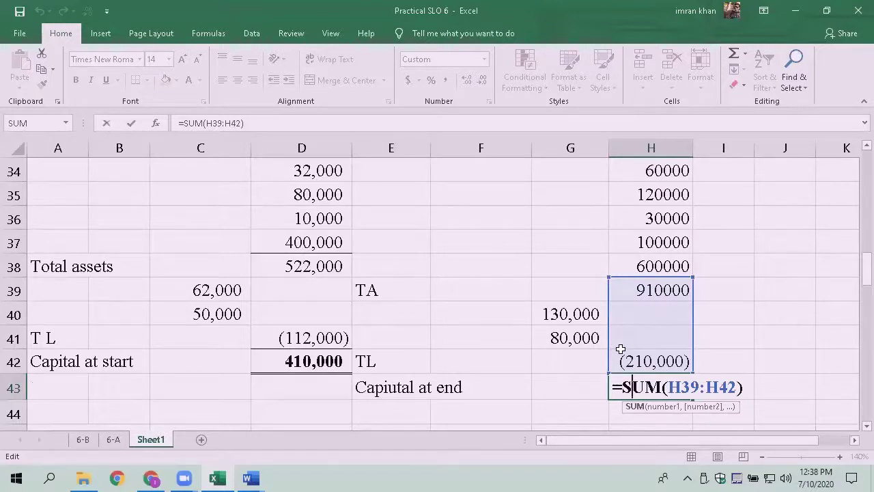
pyautogui.hotkey('ctrl', 'Return')
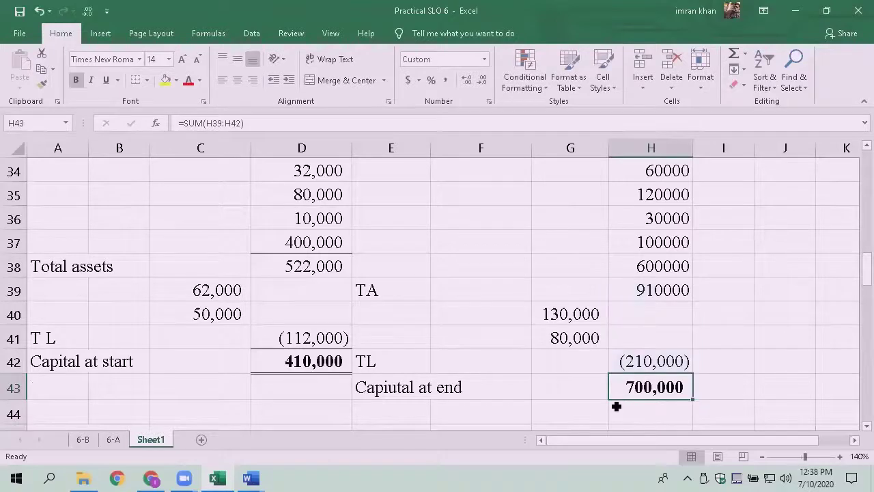
pyautogui.scroll(1, 616, 406)
pyautogui.scroll(-3, 615, 415)
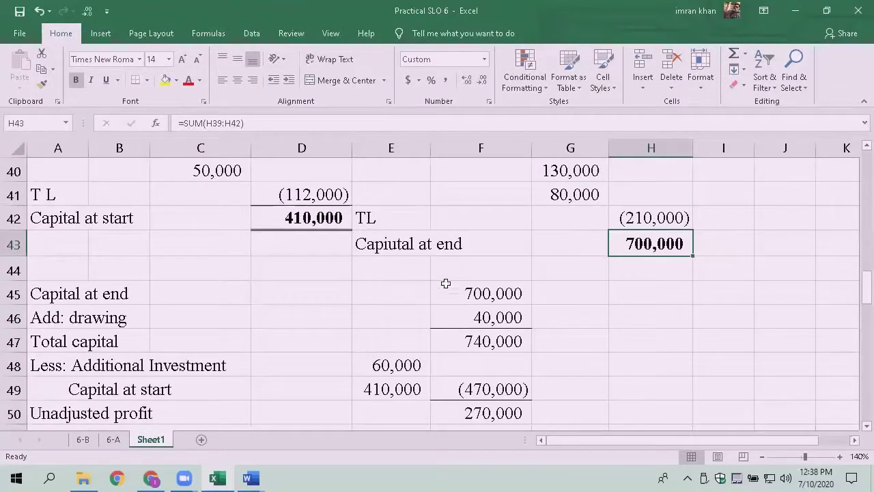
pyautogui.doubleClick(435, 247)
pyautogui.scroll(2, 578, 392)
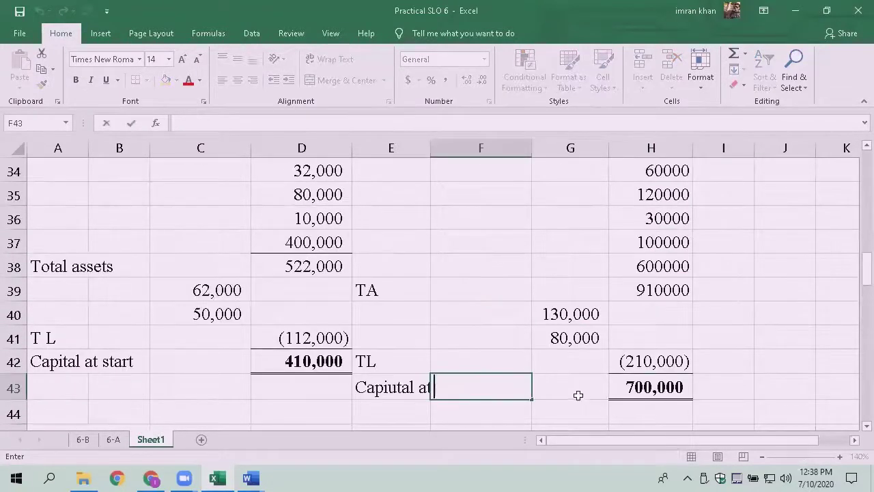
pyautogui.click(661, 396)
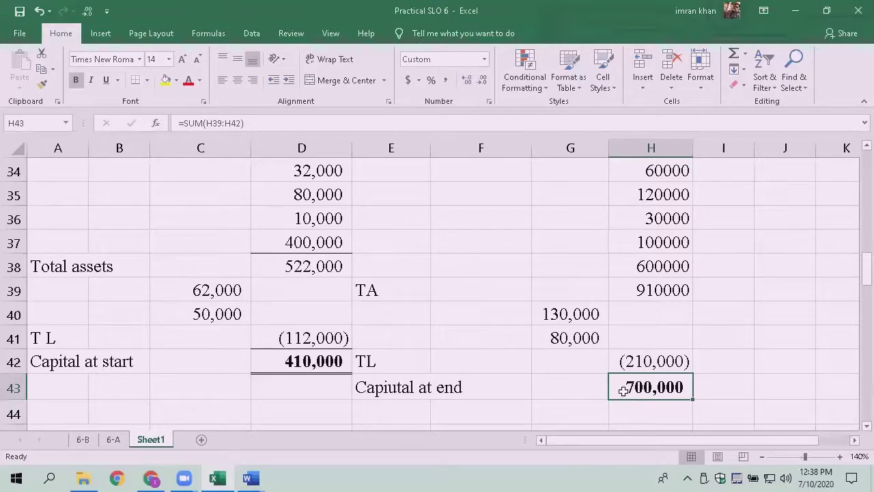
pyautogui.scroll(1, 624, 386)
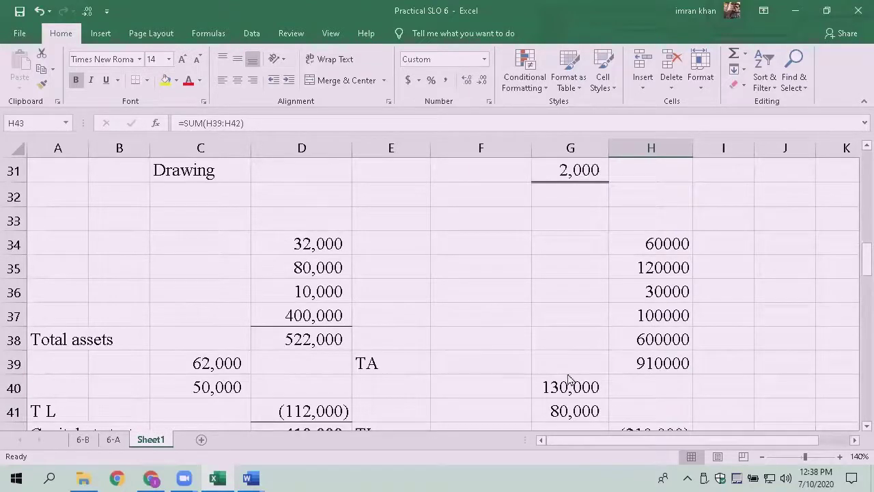
# Step: Review the additional information in the Word question, return to Excel and check the adjusted net profit in F54
pyautogui.hotkey('alt', 'Tab')
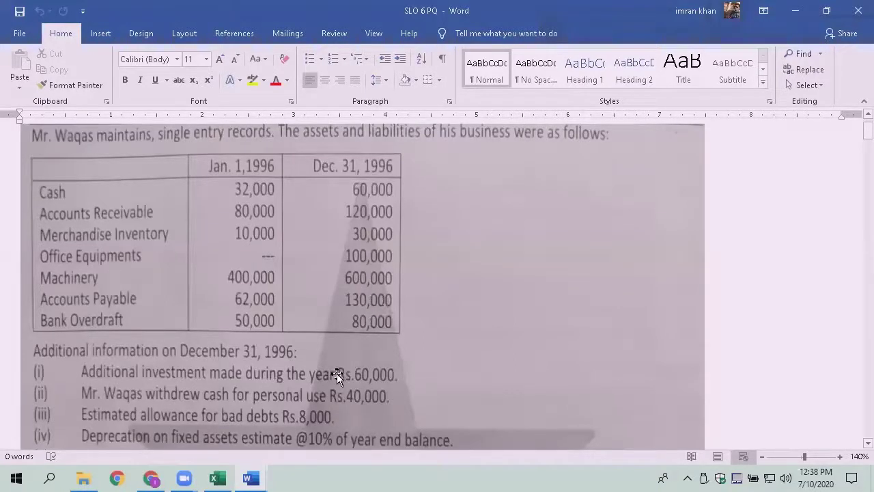
pyautogui.scroll(-1, 286, 394)
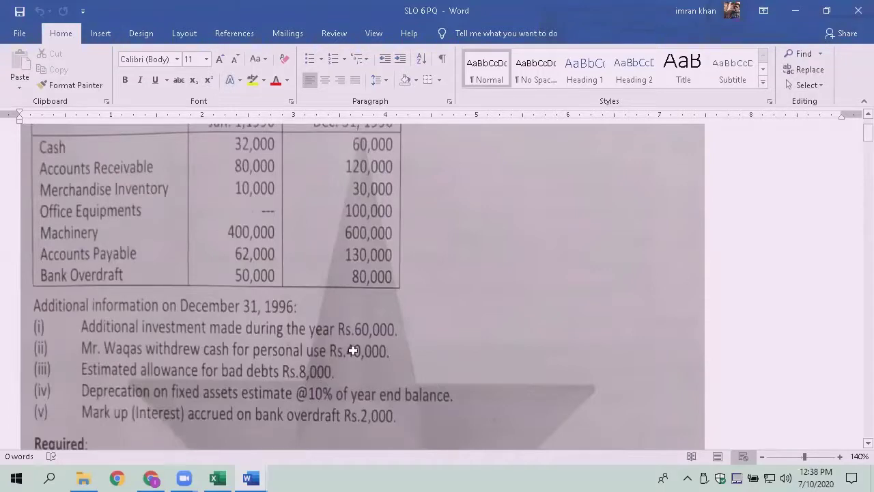
pyautogui.hotkey('alt', 'Tab')
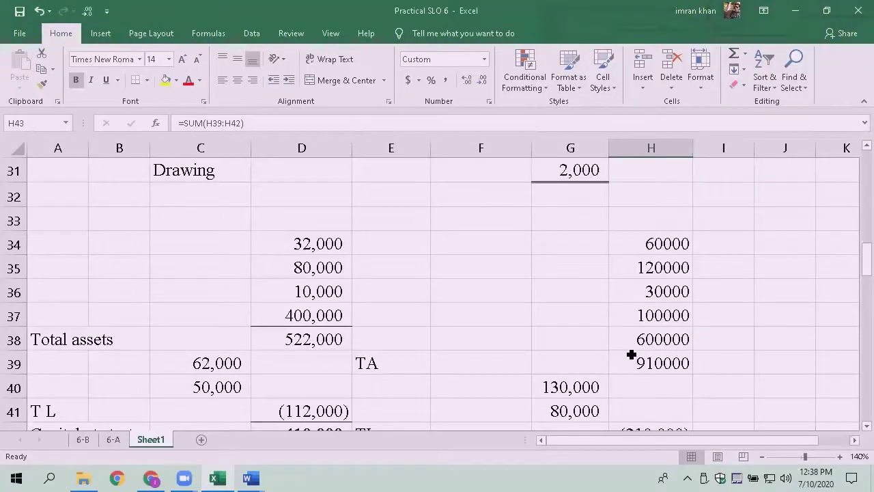
pyautogui.scroll(-2, 619, 340)
pyautogui.scroll(-5, 619, 340)
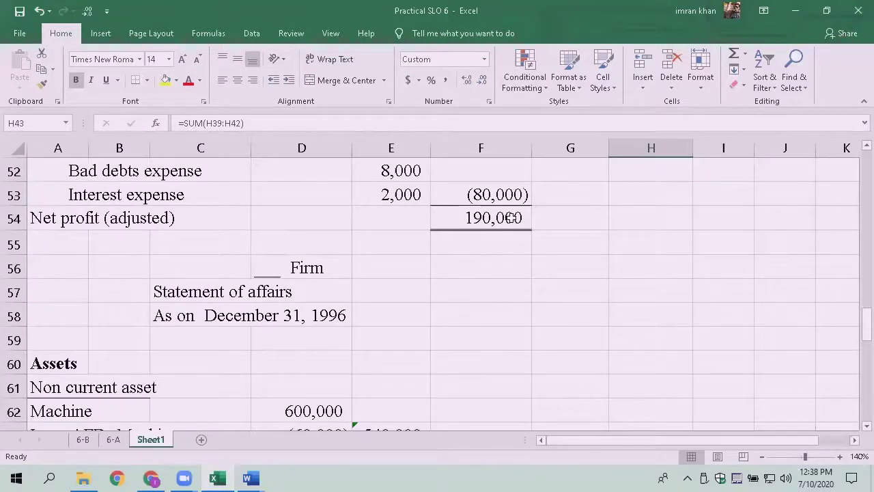
pyautogui.click(512, 217)
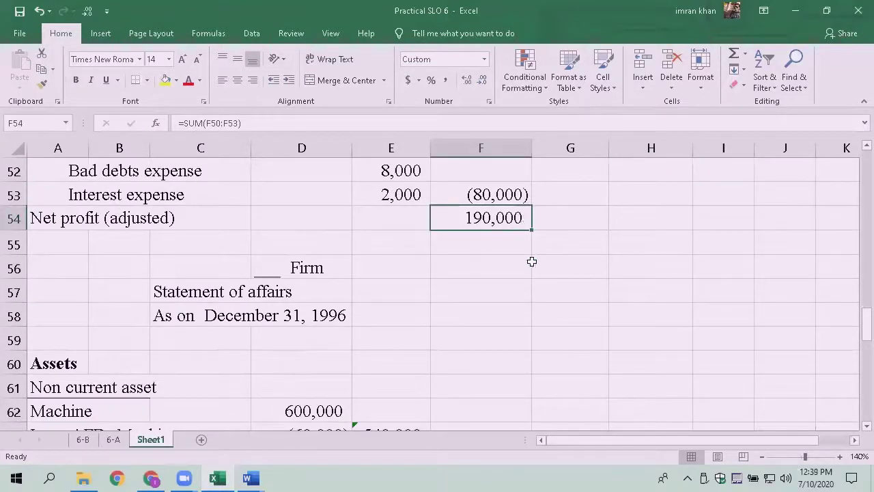
# Step: Trace the year-end working in column H from the listed assets through total assets and total liabilities to ending capital
pyautogui.scroll(-4, 530, 261)
pyautogui.scroll(10, 521, 276)
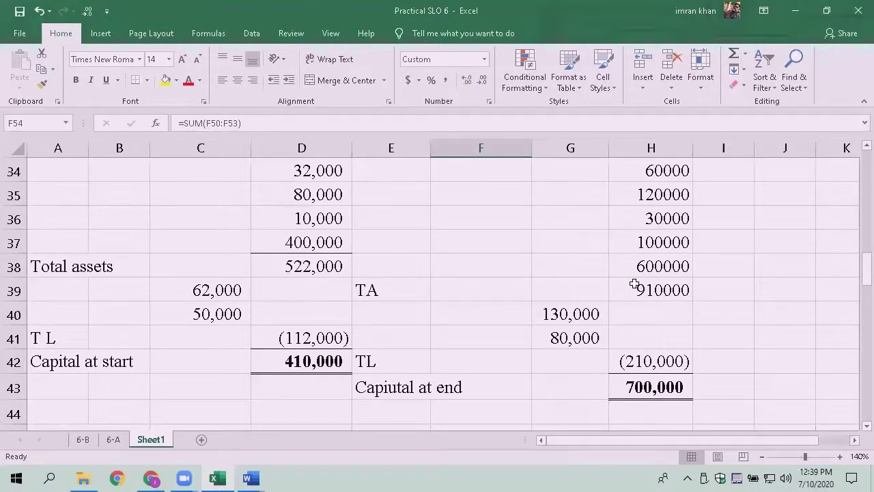
pyautogui.click(617, 289)
pyautogui.scroll(2, 636, 305)
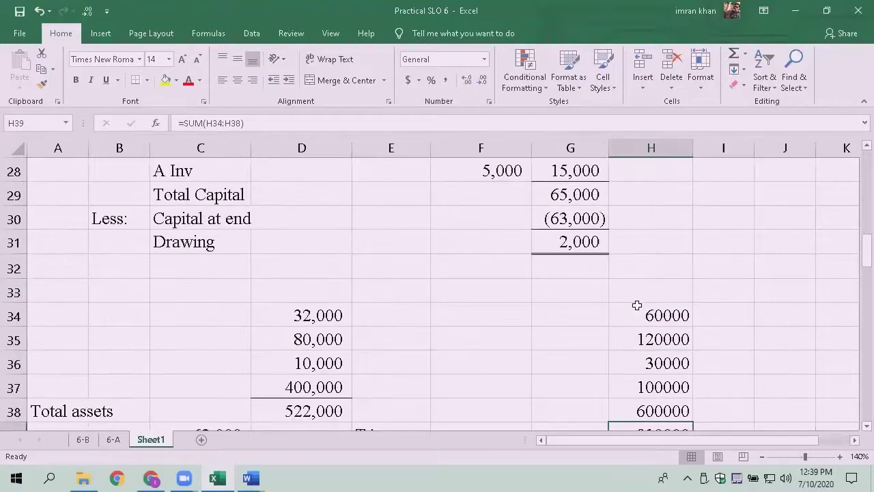
pyautogui.moveTo(634, 322); pyautogui.dragTo(648, 387)
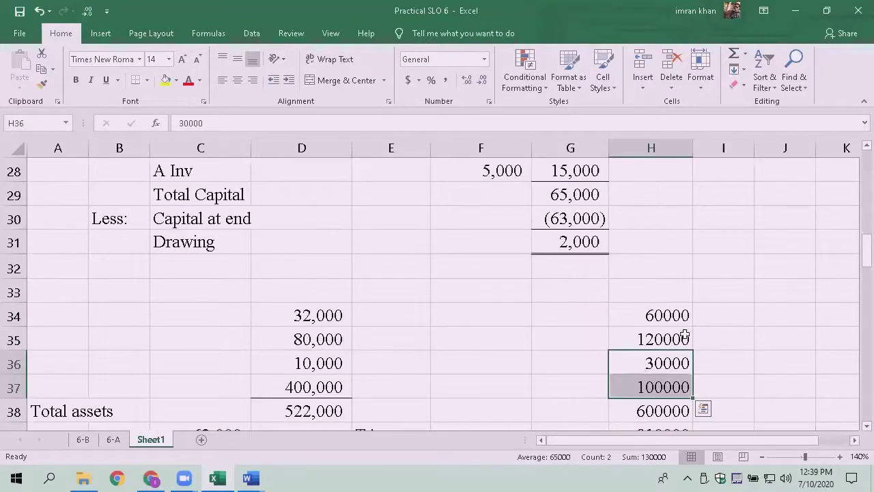
pyautogui.press('Down')
pyautogui.press('Down')
pyautogui.press('Down')
pyautogui.press('Down')
pyautogui.press('Up')
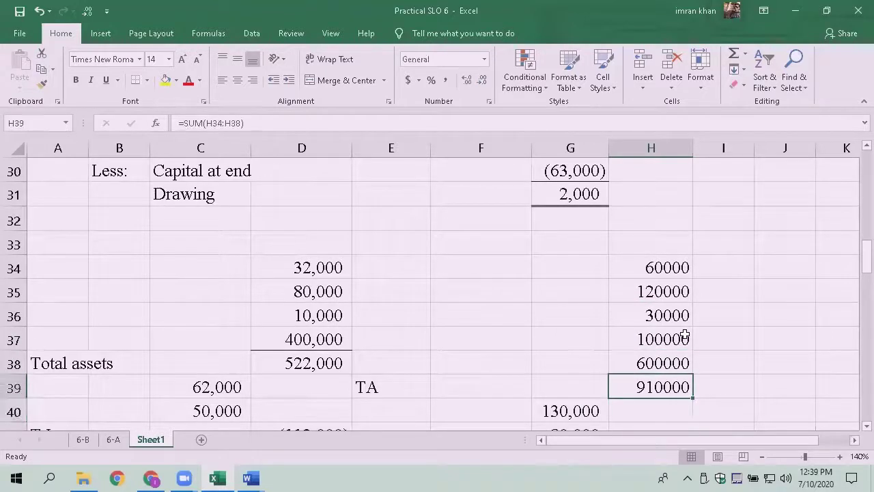
pyautogui.press('Down')
pyautogui.press('Down')
pyautogui.press('Up')
pyautogui.press('Up')
pyautogui.press('Down')
pyautogui.press('Down')
pyautogui.press('Down')
pyautogui.press('Down')
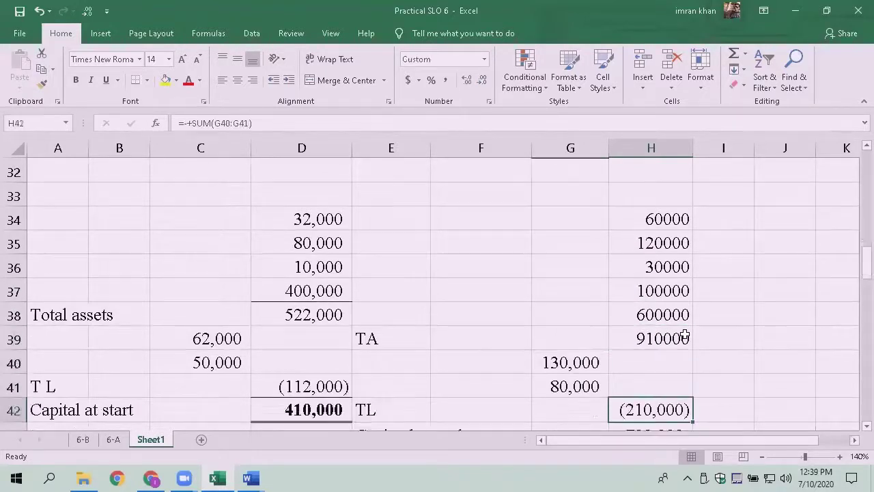
pyautogui.press('Up')
pyautogui.press('Down')
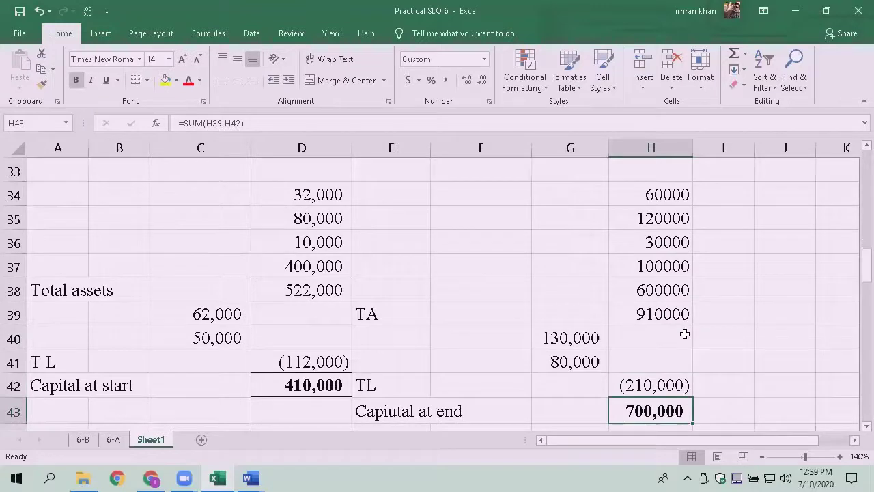
# Step: Compare the unadjusted total assets in H39 with the balance sheet's total assets in E73
pyautogui.click(644, 321)
pyautogui.scroll(1, 620, 340)
pyautogui.scroll(-9, 430, 345)
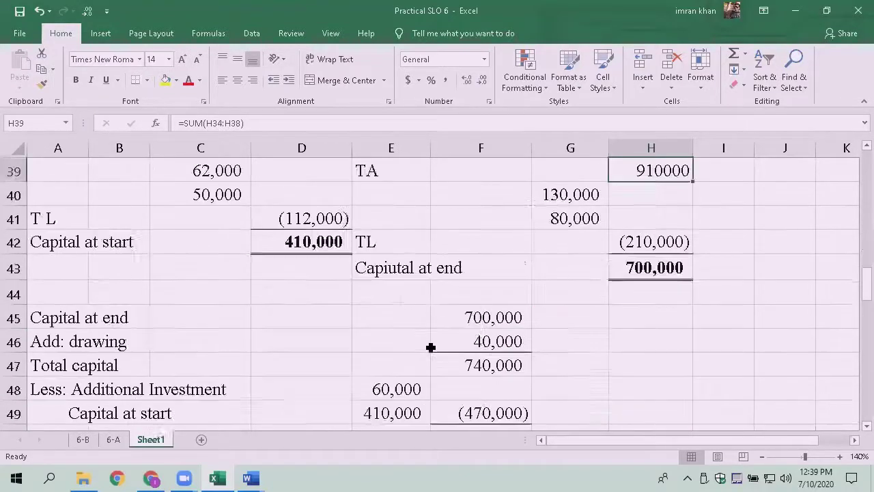
pyautogui.scroll(-4, 430, 348)
pyautogui.scroll(1, 430, 347)
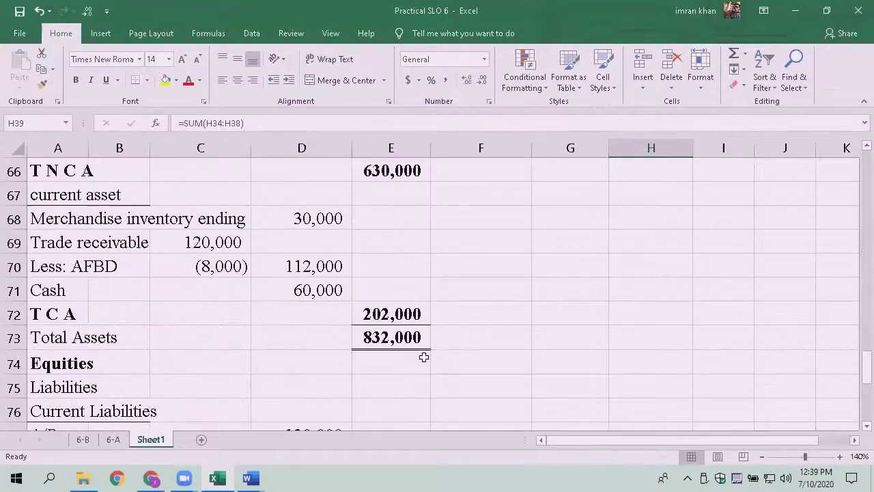
pyautogui.click(406, 337)
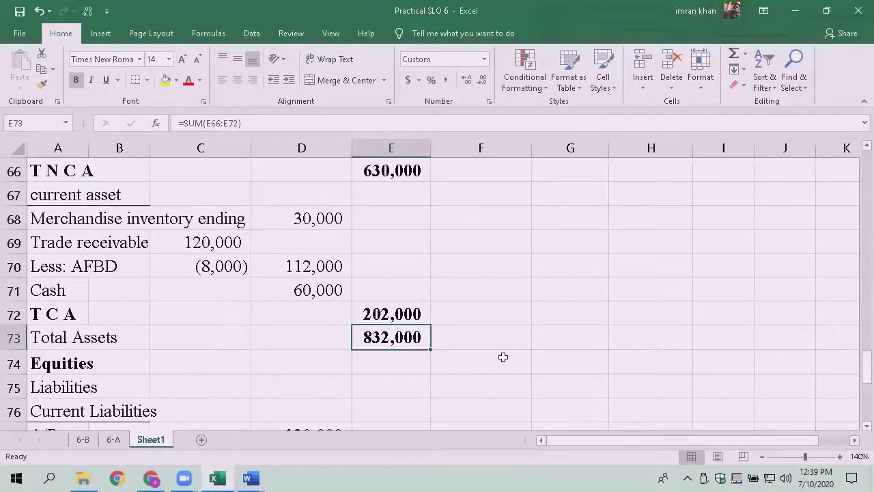
pyautogui.scroll(-1, 502, 355)
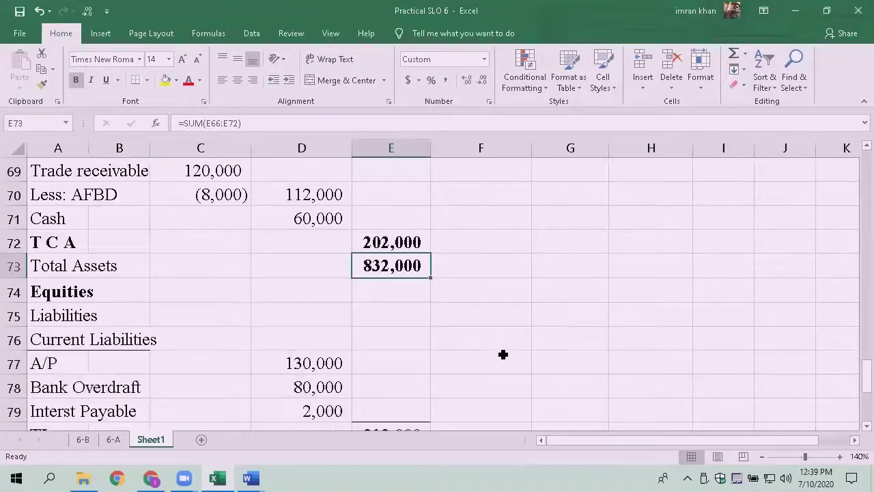
pyautogui.scroll(2, 312, 250)
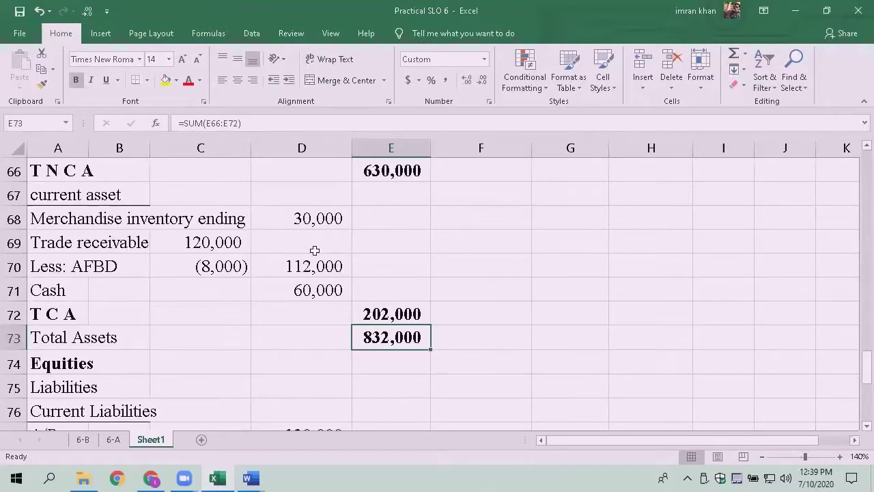
# Step: Check the accumulated depreciation on machinery and equipment in D63 and D65 and the bad debts allowance in C70
pyautogui.click(340, 174)
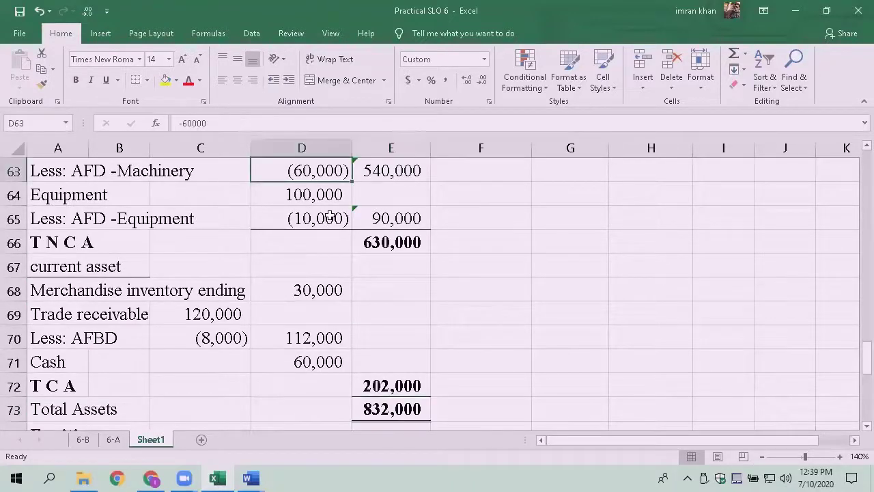
pyautogui.click(321, 219)
pyautogui.click(403, 217)
pyautogui.click(208, 337)
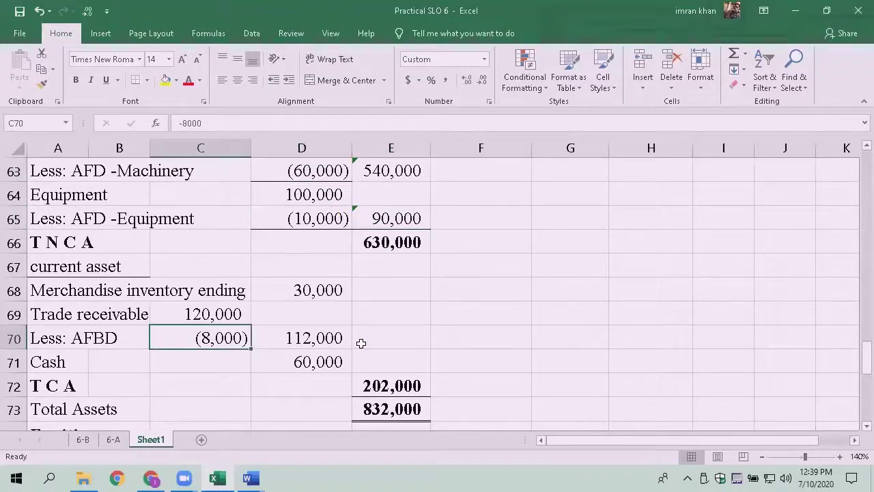
# Step: Review the unadjusted capital working again and check the adjusted capital at end in E86
pyautogui.scroll(8, 460, 328)
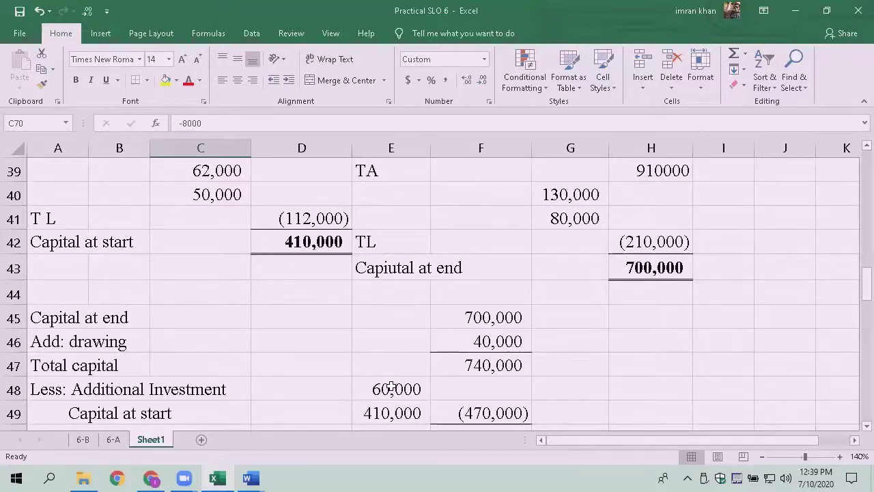
pyautogui.scroll(-6, 392, 386)
pyautogui.scroll(-6, 392, 386)
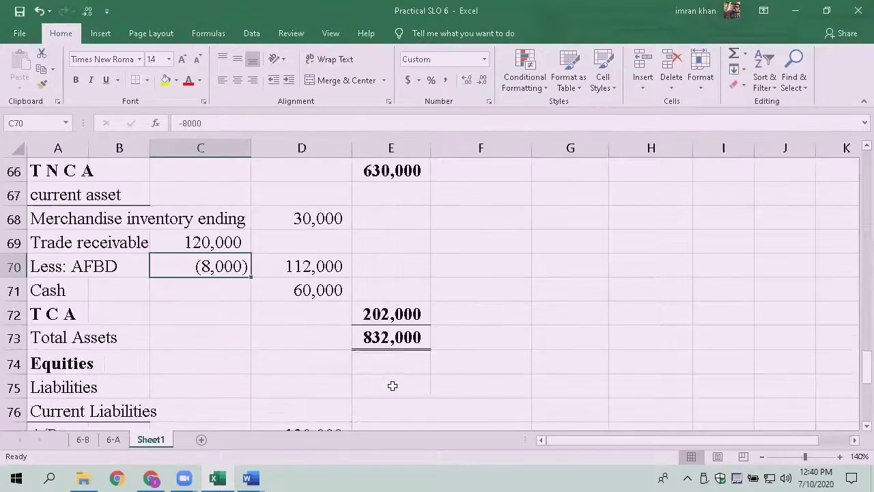
pyautogui.scroll(-3, 396, 400)
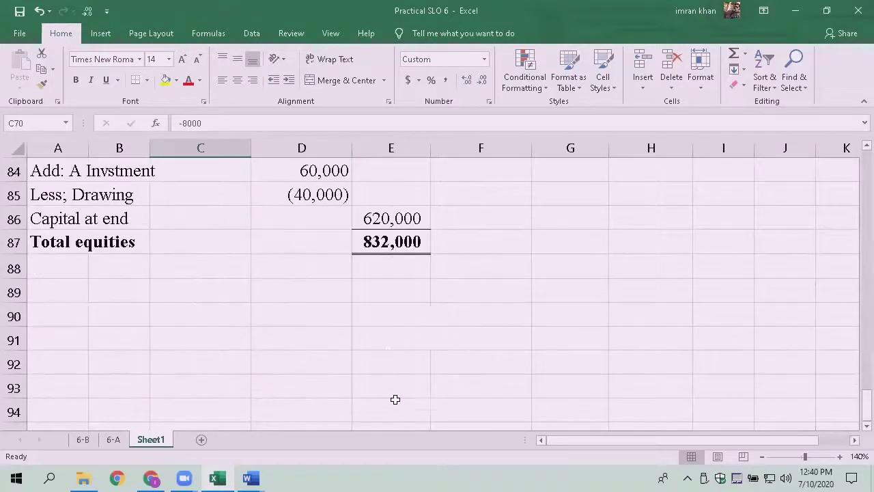
pyautogui.click(401, 223)
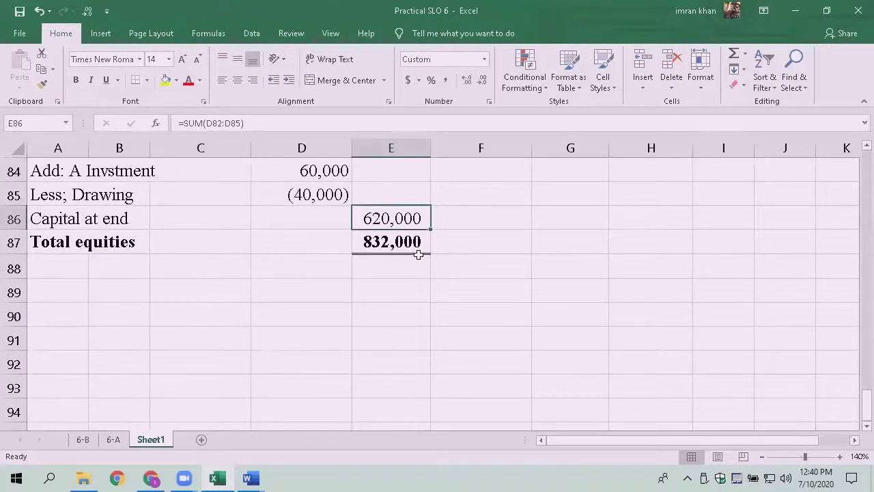